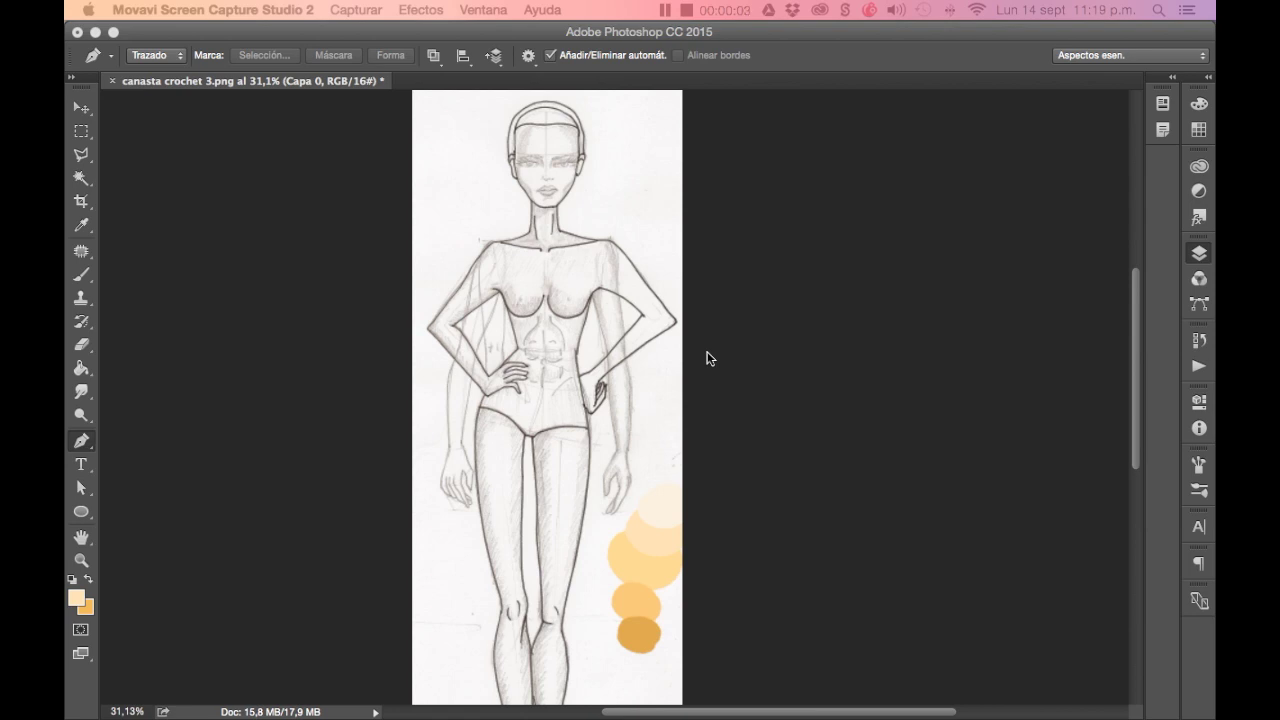
Rename the skin-tone swatch layer Capa 1 to 'gama' in the Layers panel
{"action": "left_click", "coordinate": [1197, 256]}
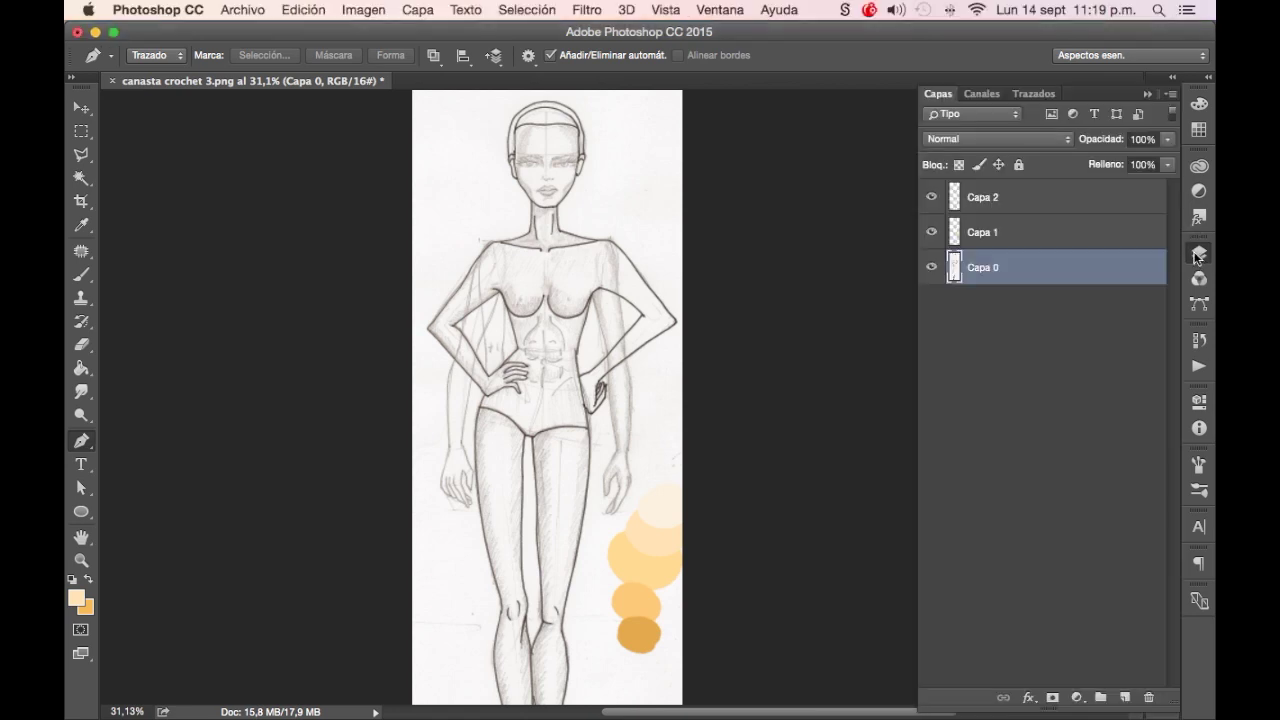
{"action": "left_click", "coordinate": [931, 233]}
{"action": "left_click", "coordinate": [931, 233]}
{"action": "double_click", "coordinate": [982, 232]}
{"action": "type", "text": "c"}
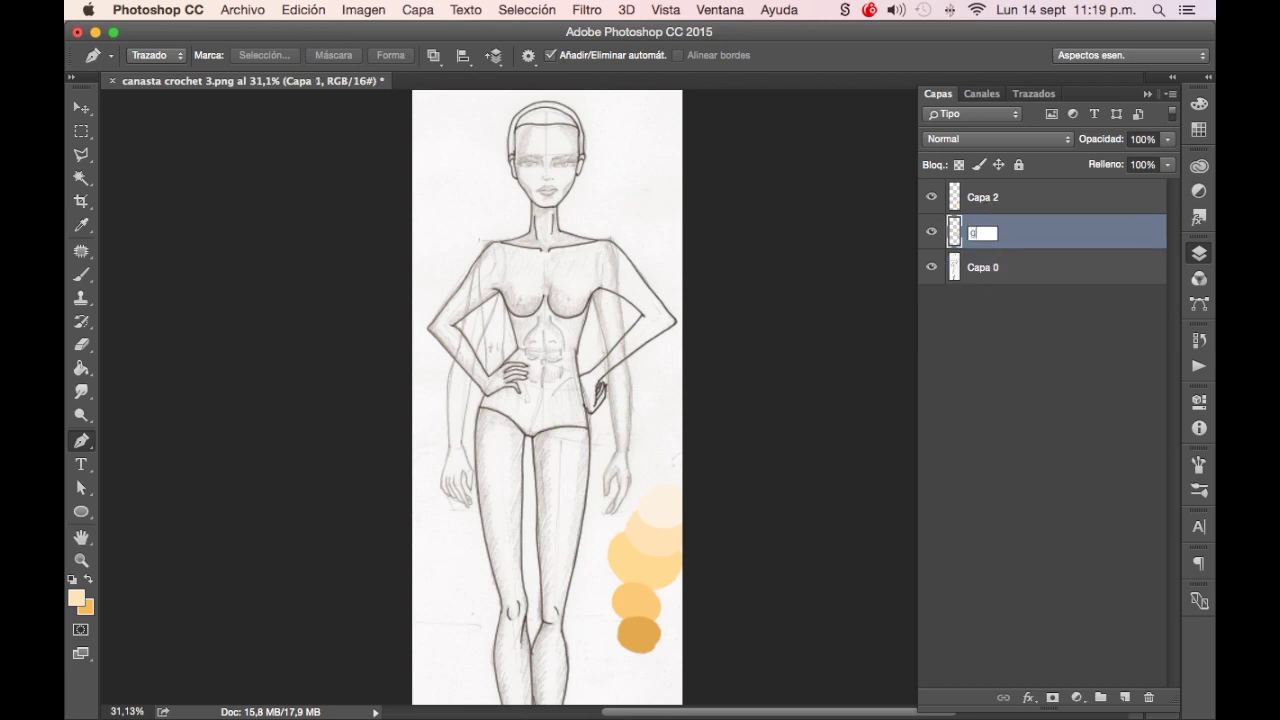
{"action": "key", "text": "Return"}
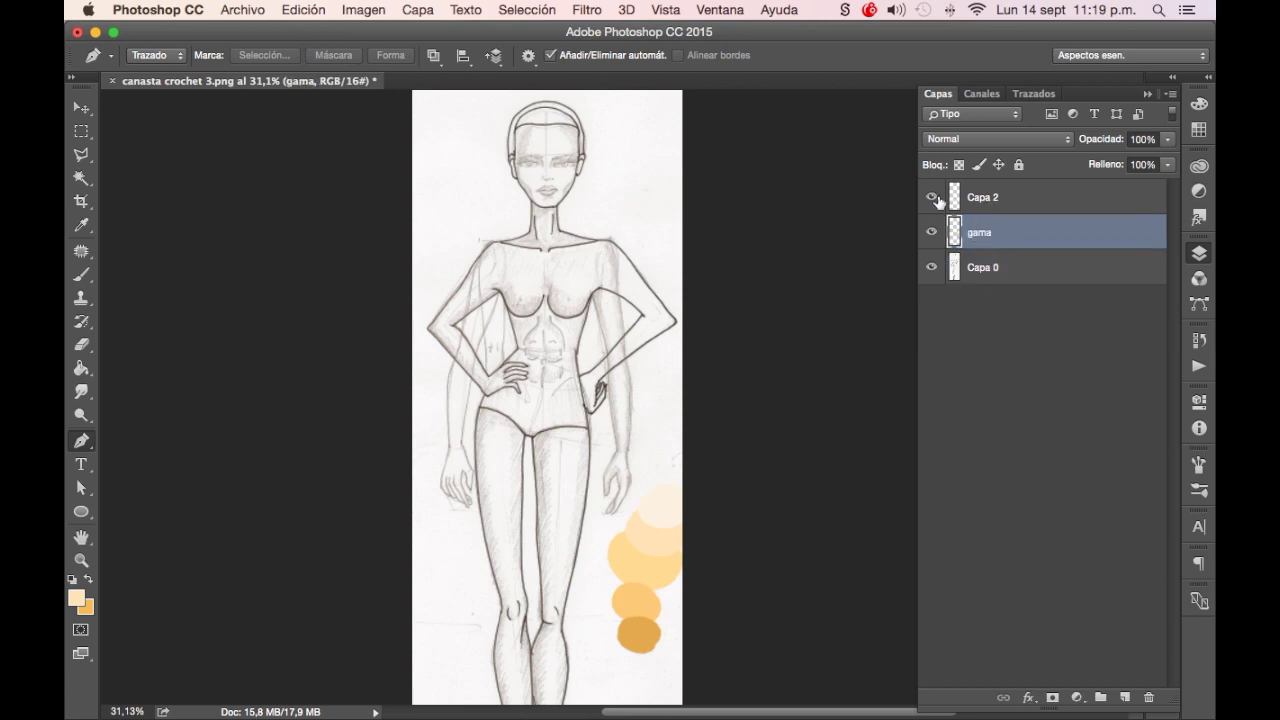
{"action": "left_click", "coordinate": [1000, 197]}
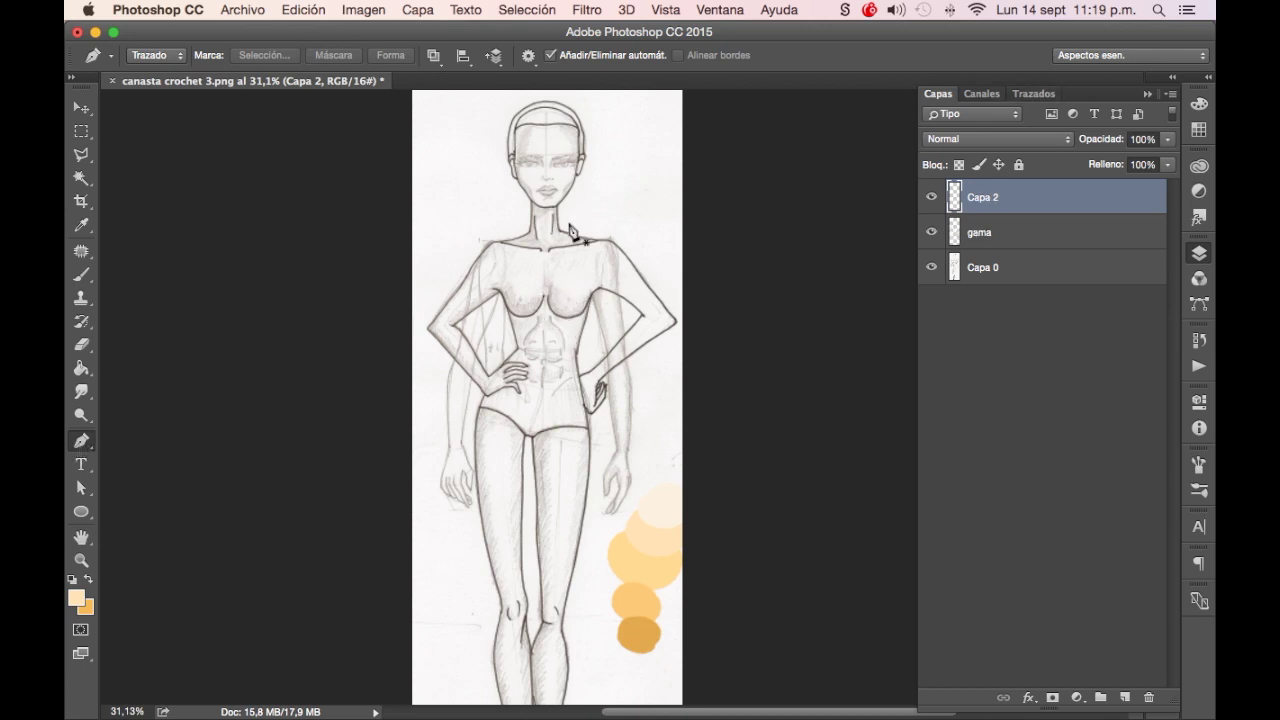
Start a Pen path on Capa 2 with anchors at the neck, shoulder and torso
{"action": "scroll", "coordinate": [553, 237], "scroll_direction": "up", "scroll_amount": 5}
{"action": "scroll", "coordinate": [553, 240], "scroll_direction": "up", "scroll_amount": 5}
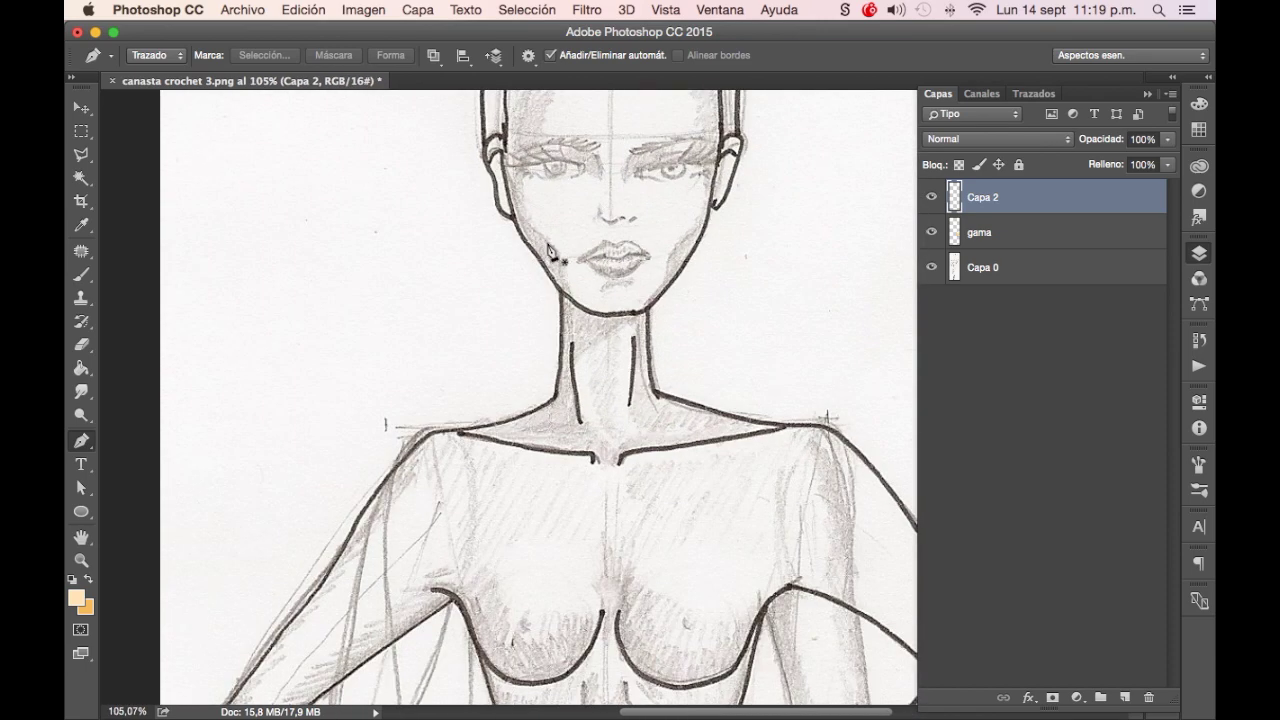
{"action": "left_click", "coordinate": [563, 304]}
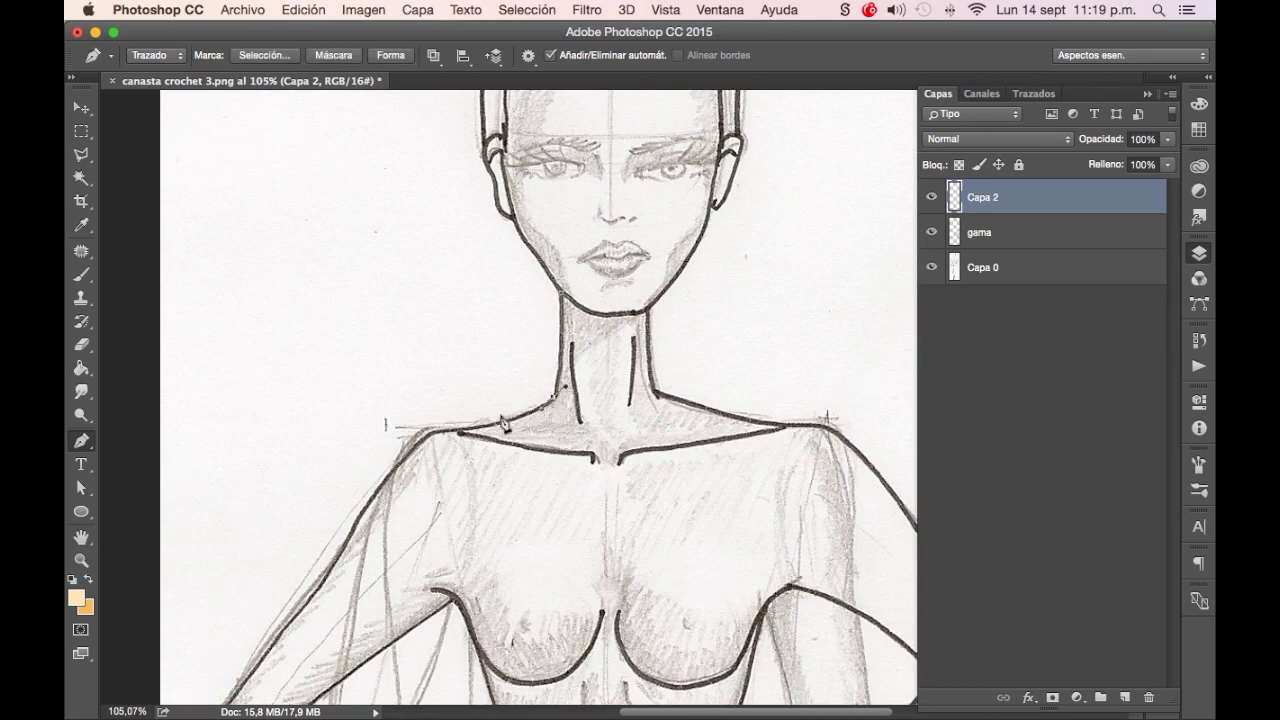
{"action": "mouse_move", "coordinate": [466, 433]}
{"action": "left_mouse_down"}
{"action": "mouse_move", "coordinate": [400, 472]}
{"action": "mouse_move", "coordinate": [381, 504]}
{"action": "left_mouse_up"}
{"action": "scroll", "coordinate": [460, 450], "scroll_direction": "down", "scroll_amount": 5}
{"action": "left_click_drag", "start_coordinate": [426, 373], "coordinate": [442, 517]}
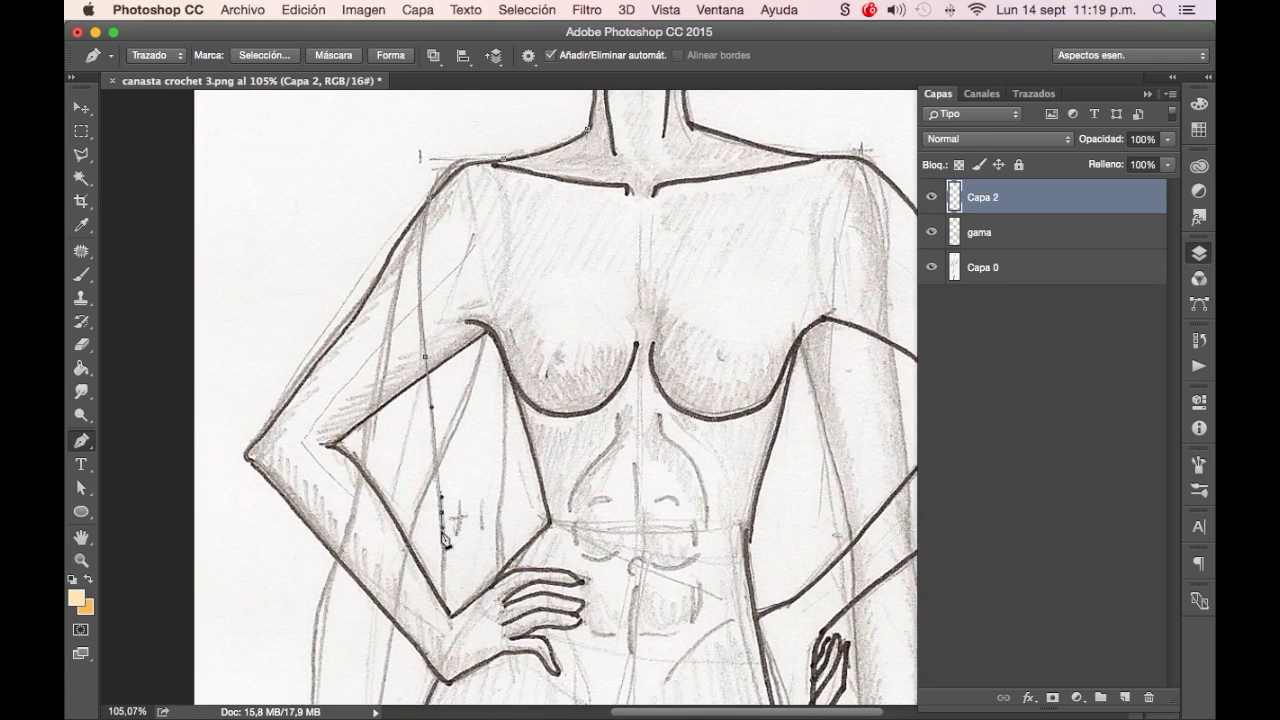
Extend the path with anchors at the hip, wrist and outer thigh
{"action": "scroll", "coordinate": [446, 540], "scroll_direction": "down", "scroll_amount": 3}
{"action": "left_click_drag", "start_coordinate": [447, 549], "coordinate": [453, 566]}
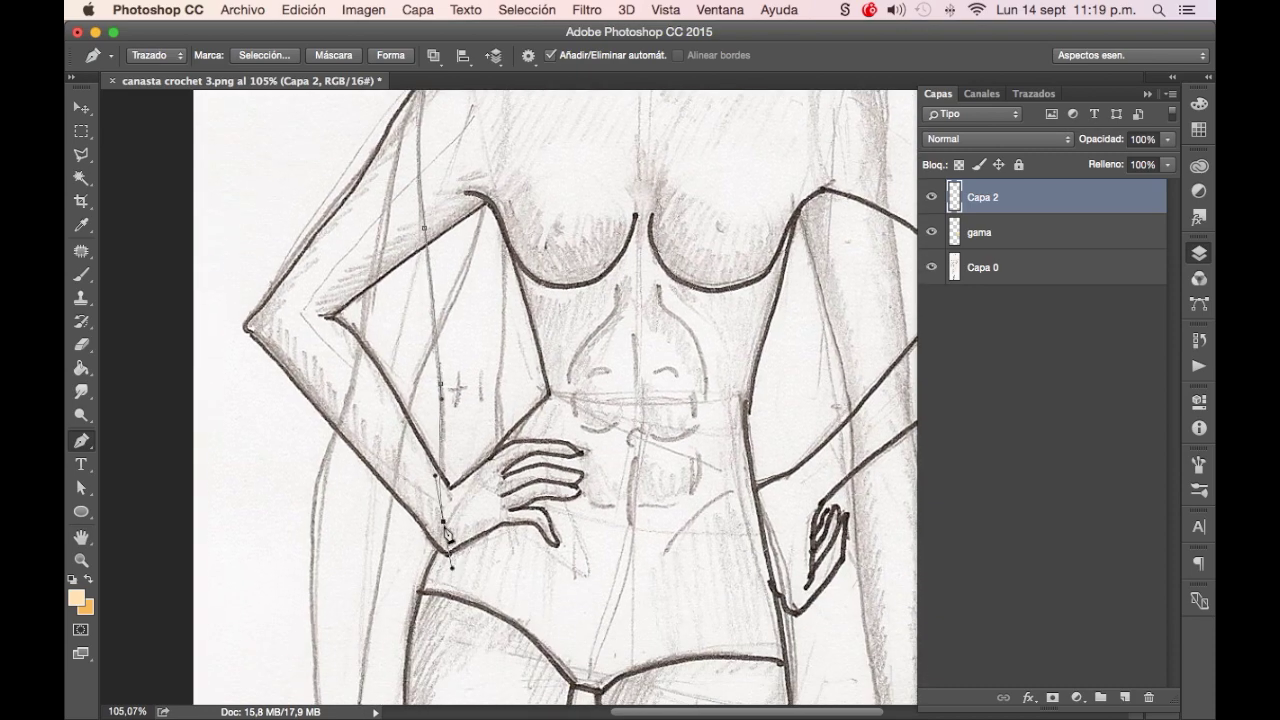
{"action": "scroll", "coordinate": [448, 537], "scroll_direction": "up", "scroll_amount": 1}
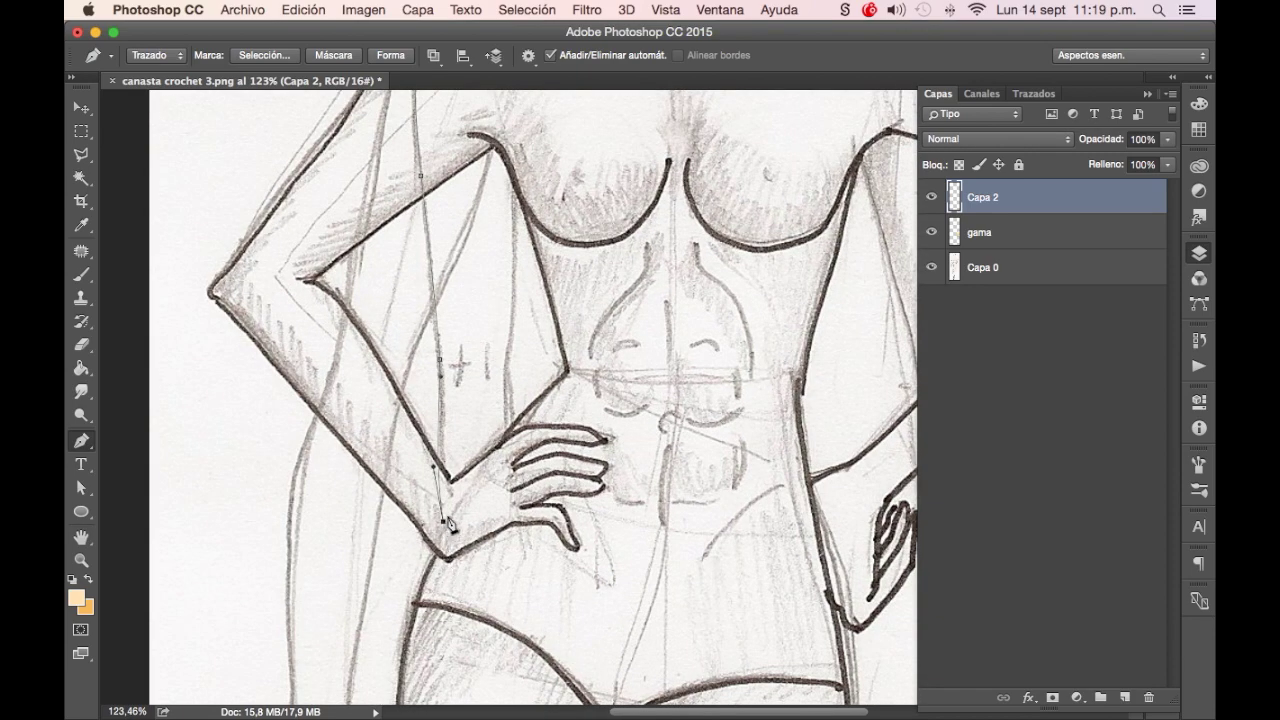
{"action": "left_click_drag", "start_coordinate": [447, 527], "coordinate": [485, 338]}
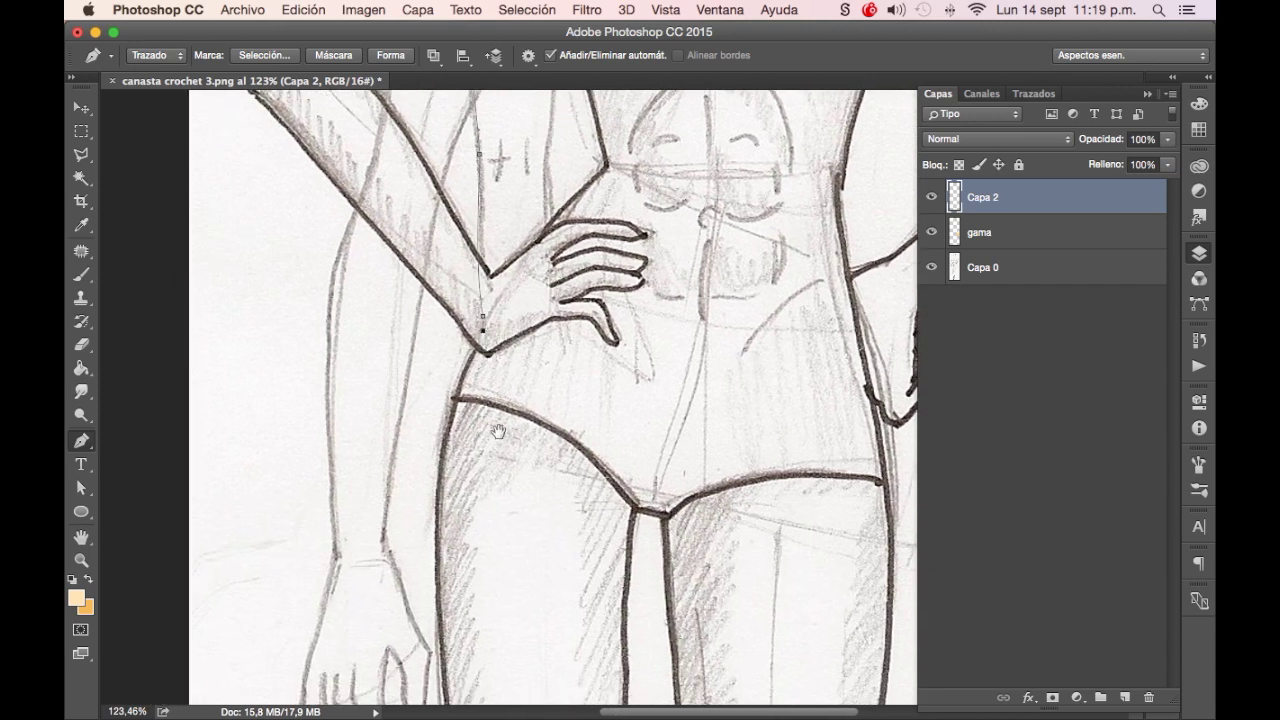
{"action": "scroll", "coordinate": [480, 345], "scroll_direction": "down", "scroll_amount": 3}
{"action": "scroll", "coordinate": [470, 358], "scroll_direction": "down", "scroll_amount": 2}
{"action": "left_click", "coordinate": [459, 229]}
{"action": "scroll", "coordinate": [478, 368], "scroll_direction": "down", "scroll_amount": 3}
{"action": "scroll", "coordinate": [478, 368], "scroll_direction": "down", "scroll_amount": 3}
{"action": "left_click_drag", "start_coordinate": [519, 598], "coordinate": [551, 682]}
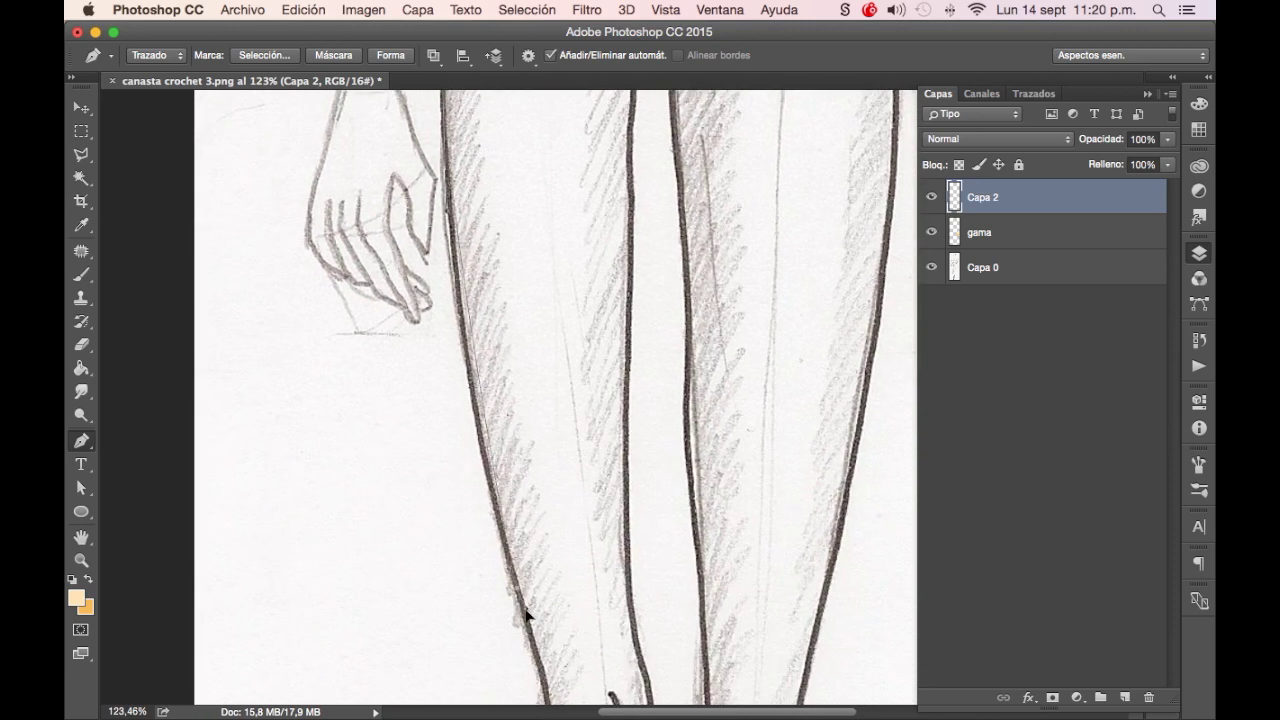
Continue the contour path along the leg outline
{"action": "left_click_drag", "start_coordinate": [551, 682], "coordinate": [545, 686]}
{"action": "scroll", "coordinate": [505, 543], "scroll_direction": "down", "scroll_amount": 5}
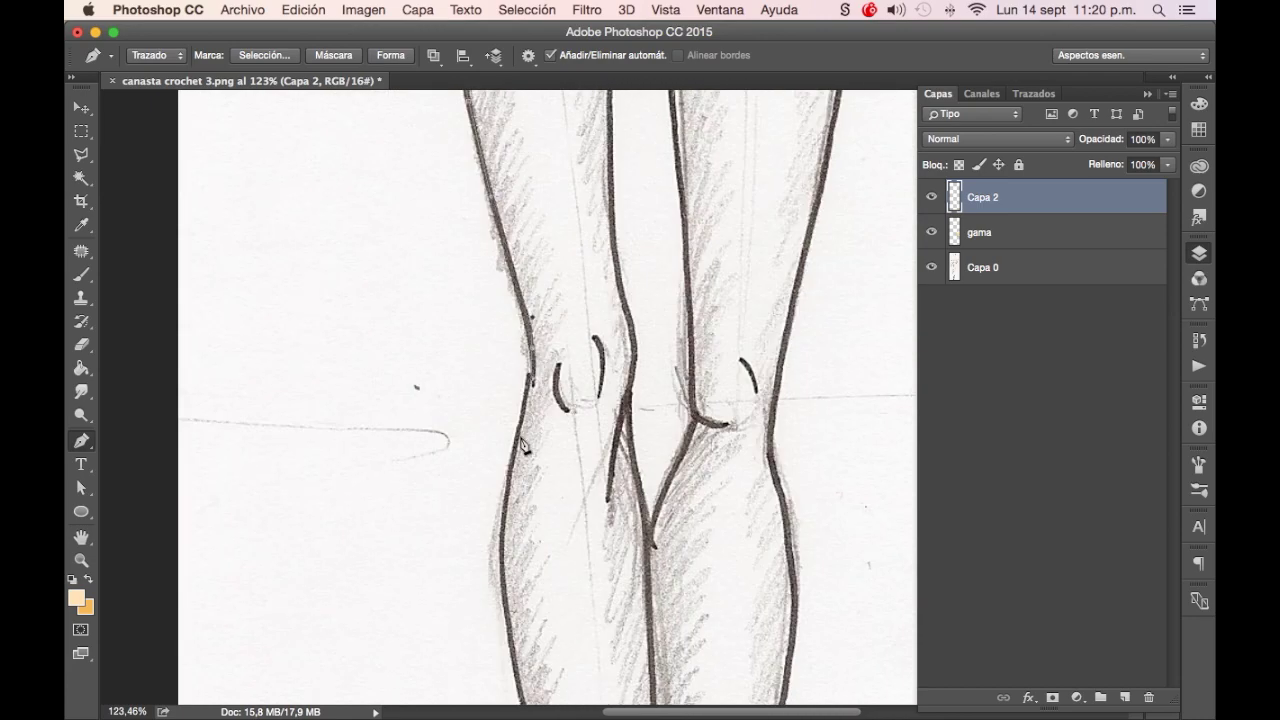
{"action": "scroll", "coordinate": [505, 543], "scroll_direction": "down", "scroll_amount": 5}
{"action": "scroll", "coordinate": [505, 520], "scroll_direction": "down", "scroll_amount": 5}
{"action": "scroll", "coordinate": [508, 494], "scroll_direction": "down", "scroll_amount": 2}
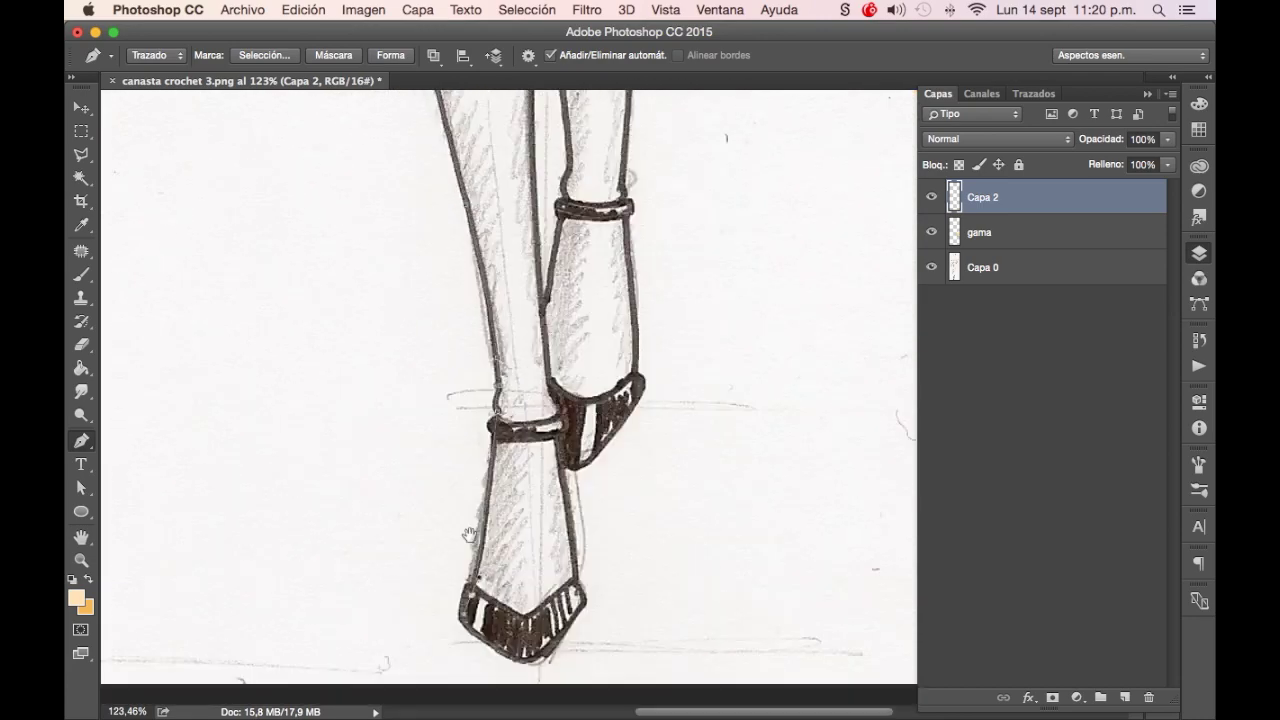
{"action": "scroll", "coordinate": [508, 494], "scroll_direction": "down", "scroll_amount": 3}
{"action": "scroll", "coordinate": [657, 260], "scroll_direction": "up", "scroll_amount": 1}
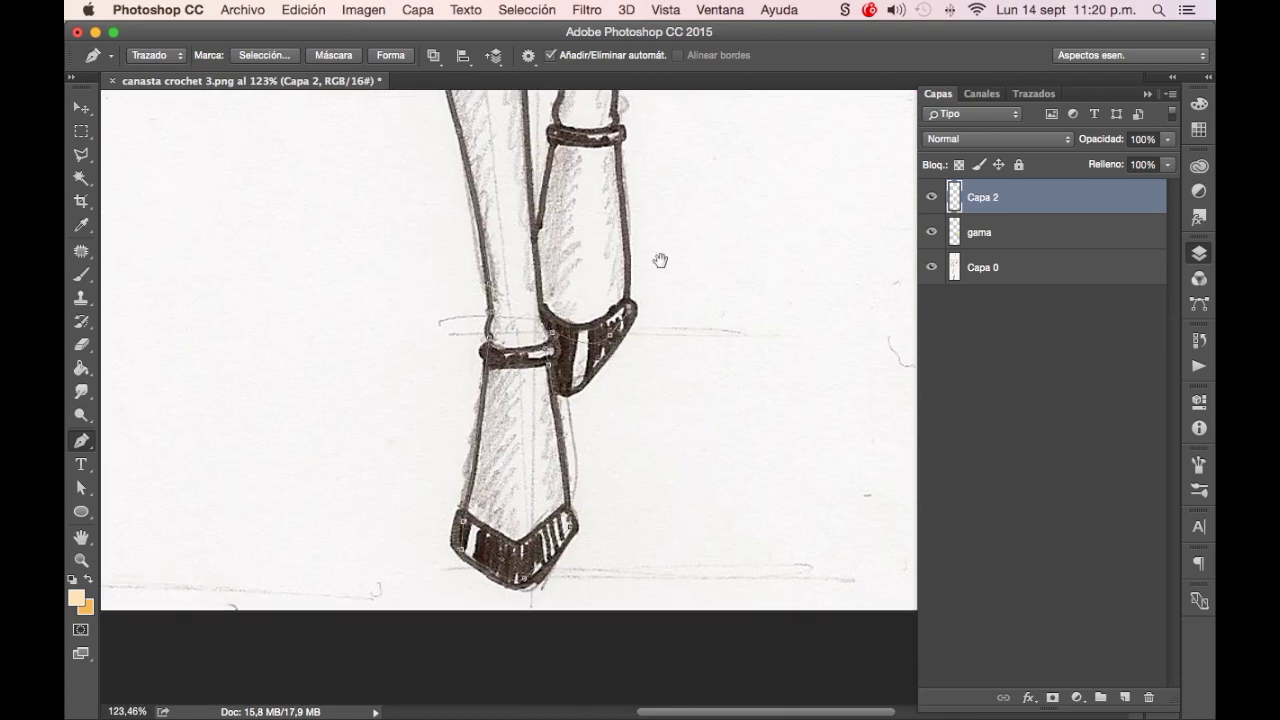
{"action": "scroll", "coordinate": [608, 357], "scroll_direction": "up", "scroll_amount": 5}
{"action": "scroll", "coordinate": [648, 177], "scroll_direction": "up", "scroll_amount": 2}
{"action": "scroll", "coordinate": [620, 498], "scroll_direction": "up", "scroll_amount": 5}
{"action": "scroll", "coordinate": [650, 490], "scroll_direction": "up", "scroll_amount": 5}
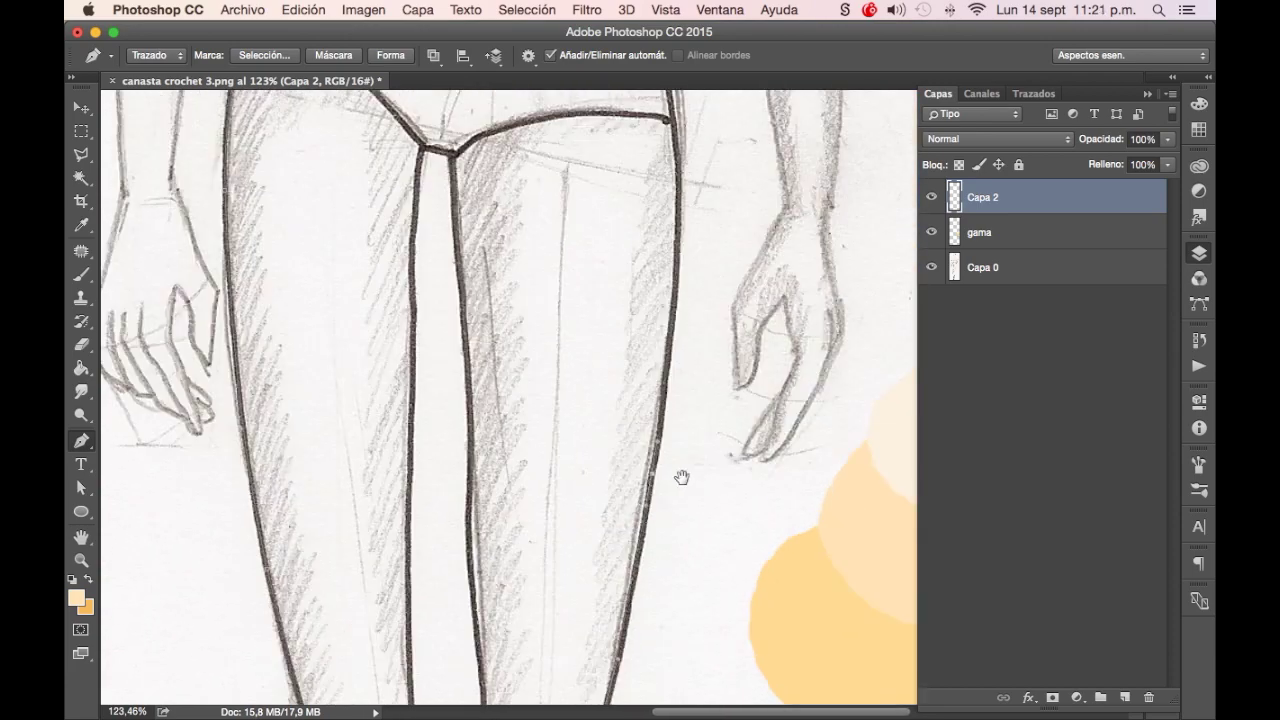
{"action": "scroll", "coordinate": [680, 477], "scroll_direction": "up", "scroll_amount": 1}
{"action": "scroll", "coordinate": [640, 200], "scroll_direction": "up", "scroll_amount": 5}
{"action": "scroll", "coordinate": [620, 285], "scroll_direction": "up", "scroll_amount": 3}
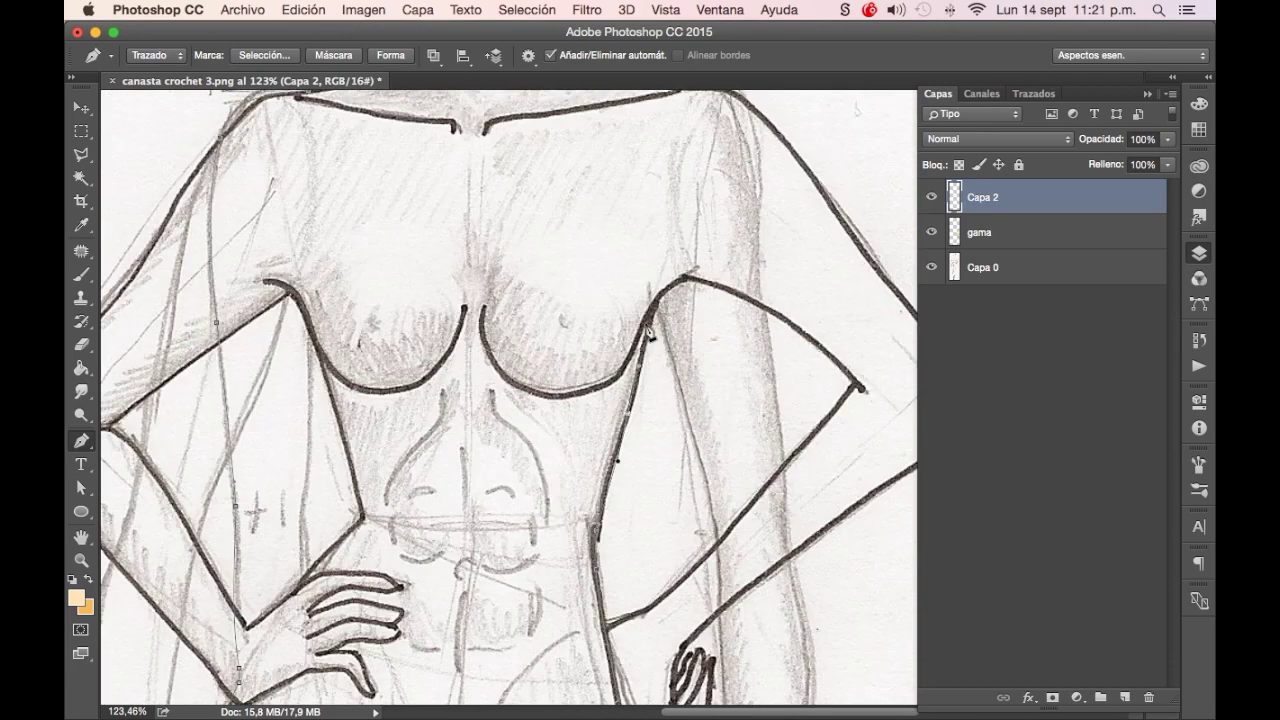
{"action": "scroll", "coordinate": [630, 300], "scroll_direction": "down", "scroll_amount": 1}
{"action": "scroll", "coordinate": [640, 330], "scroll_direction": "down", "scroll_amount": 3}
{"action": "scroll", "coordinate": [647, 343], "scroll_direction": "right", "scroll_amount": 1}
{"action": "scroll", "coordinate": [647, 343], "scroll_direction": "down", "scroll_amount": 3}
Add anchors outlining the hanging hand and its fingertips
{"action": "left_click", "coordinate": [654, 418]}
{"action": "left_click", "coordinate": [656, 500]}
{"action": "left_click", "coordinate": [709, 412]}
{"action": "left_click", "coordinate": [665, 561]}
{"action": "left_click", "coordinate": [701, 565]}
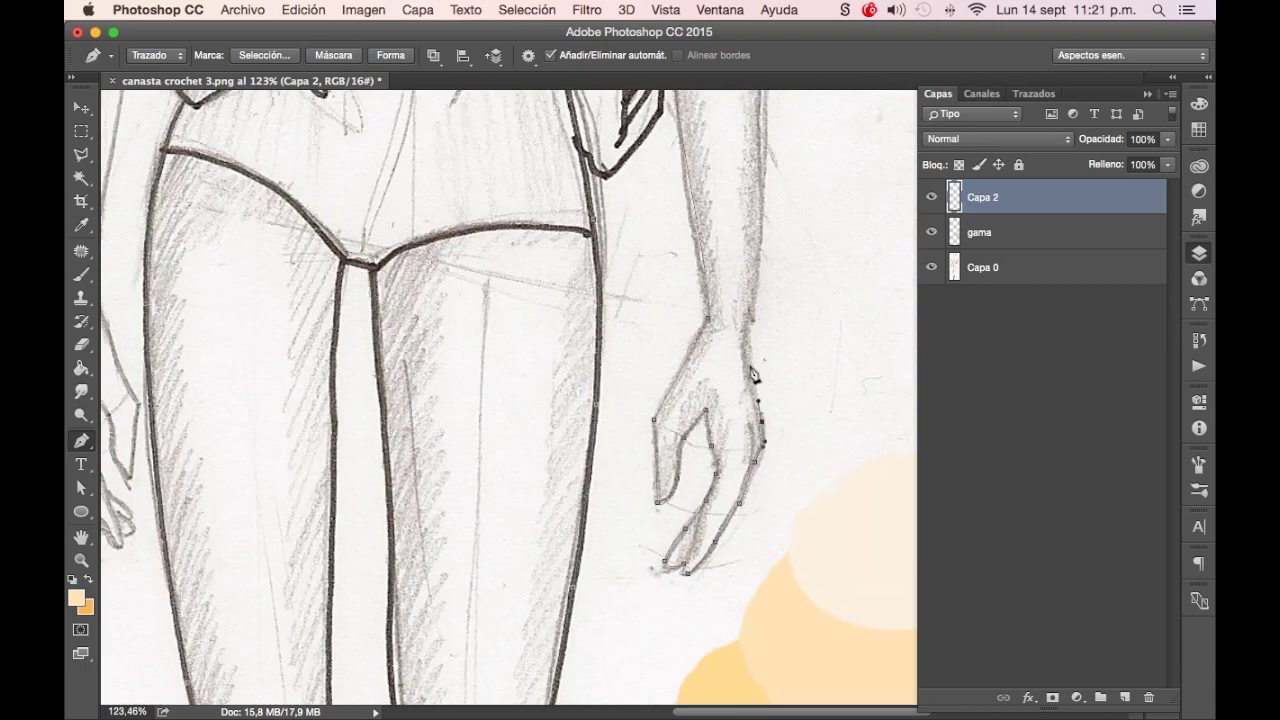
Show the finished 'Trazado de trabajo' work path in the Paths panel
{"action": "scroll", "coordinate": [716, 450], "scroll_direction": "up", "scroll_amount": 3}
{"action": "scroll", "coordinate": [680, 360], "scroll_direction": "up", "scroll_amount": 3}
{"action": "scroll", "coordinate": [643, 303], "scroll_direction": "up", "scroll_amount": 2}
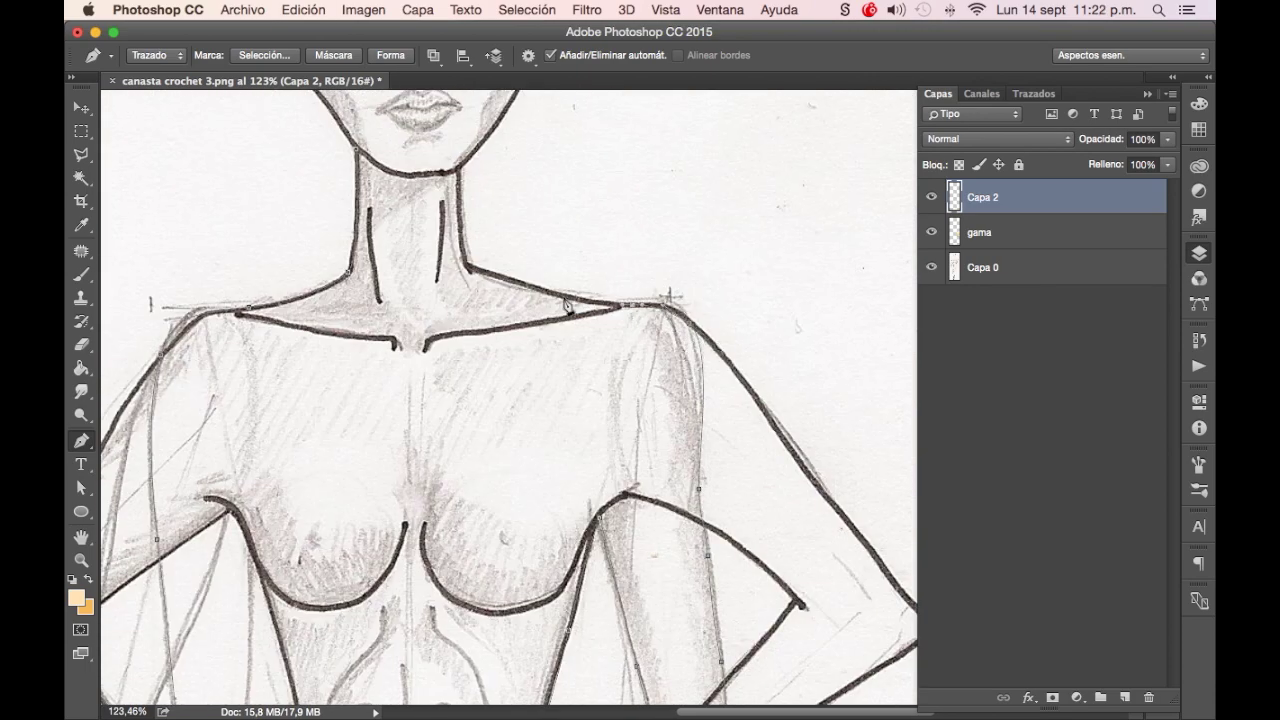
{"action": "scroll", "coordinate": [462, 237], "scroll_direction": "up", "scroll_amount": 5}
{"action": "scroll", "coordinate": [705, 297], "scroll_direction": "up", "scroll_amount": 4}
{"action": "scroll", "coordinate": [705, 297], "scroll_direction": "left", "scroll_amount": 2}
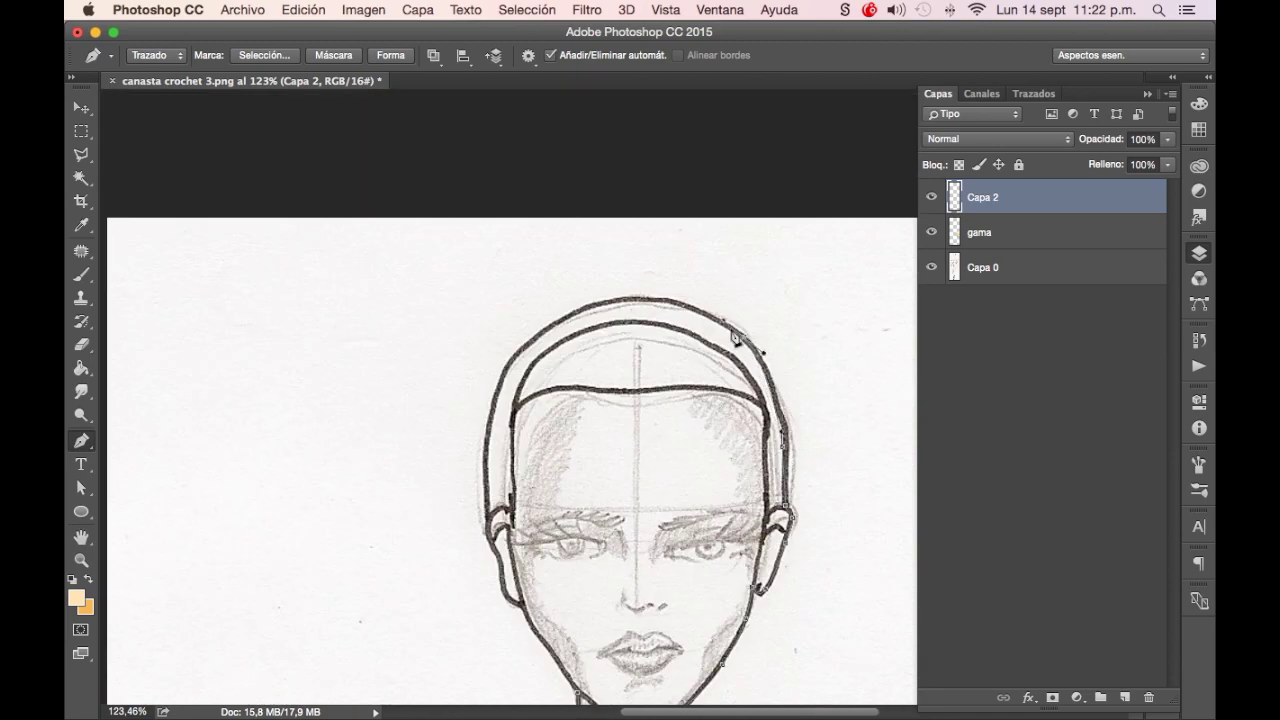
{"action": "scroll", "coordinate": [520, 540], "scroll_direction": "down", "scroll_amount": 3}
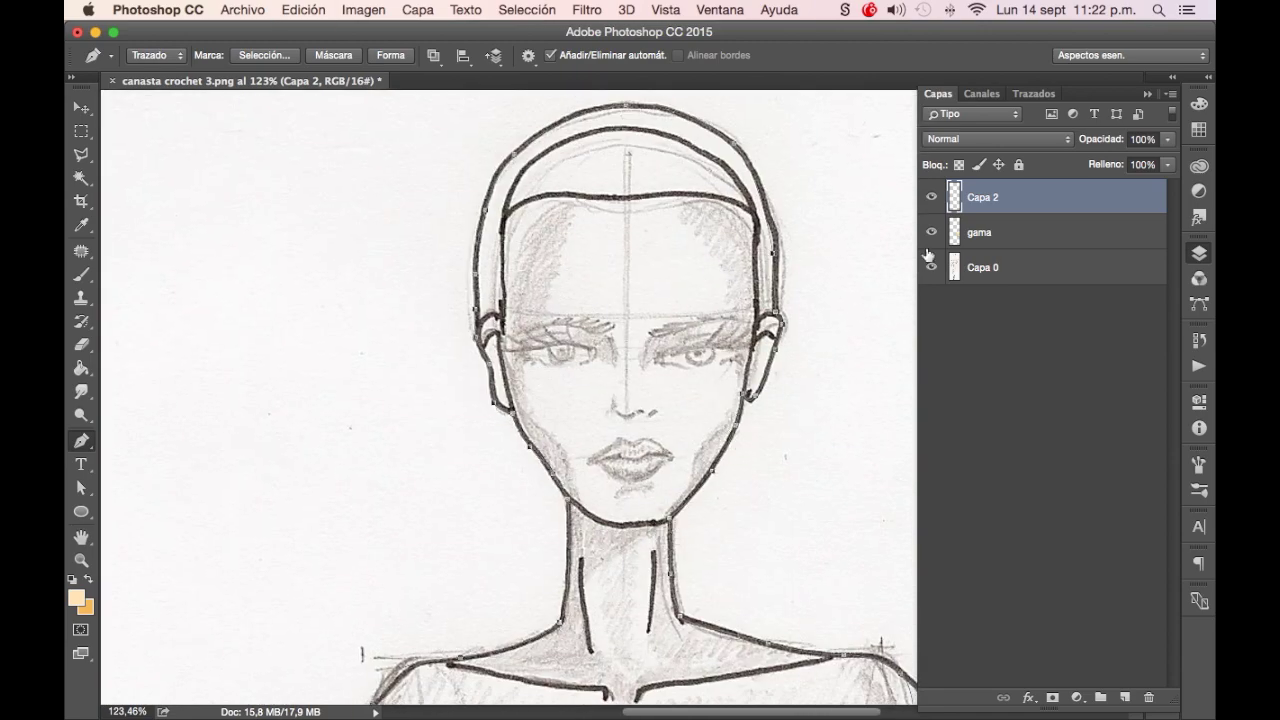
{"action": "left_click", "coordinate": [1040, 94]}
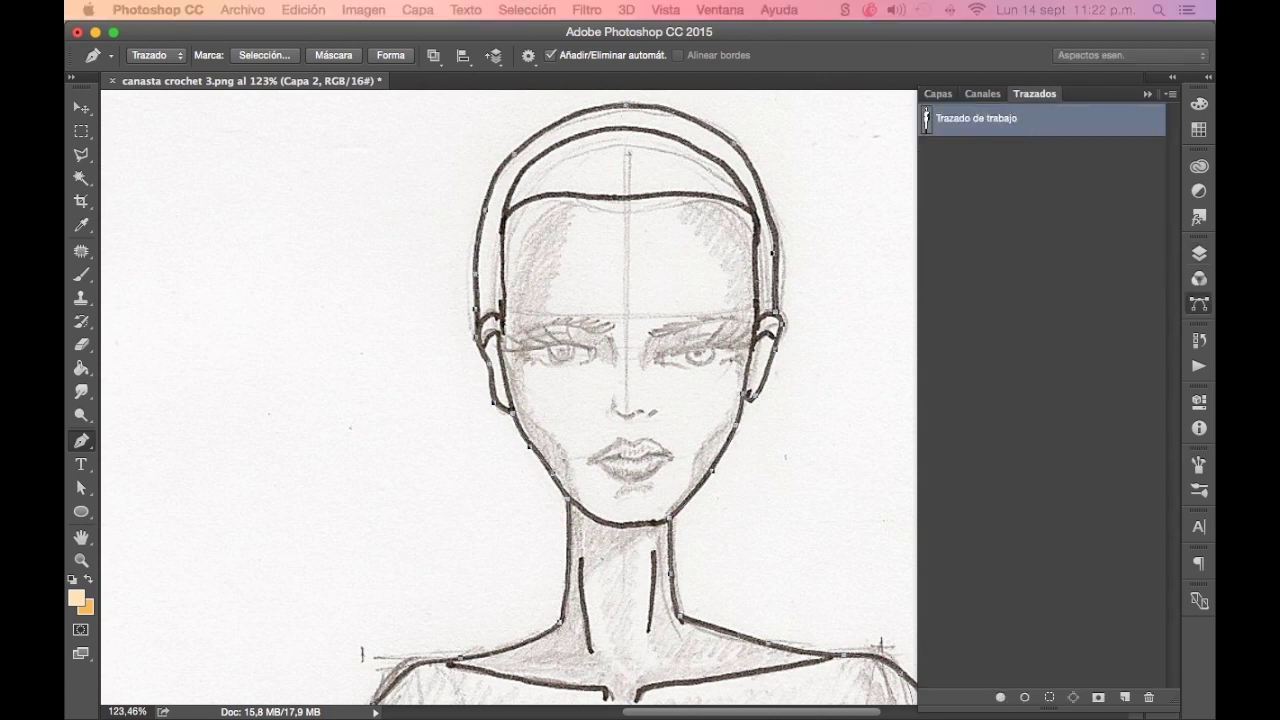
Save the work path as 'piel' and deselect it
{"action": "key", "text": "Return"}
{"action": "left_click", "coordinate": [926, 289]}
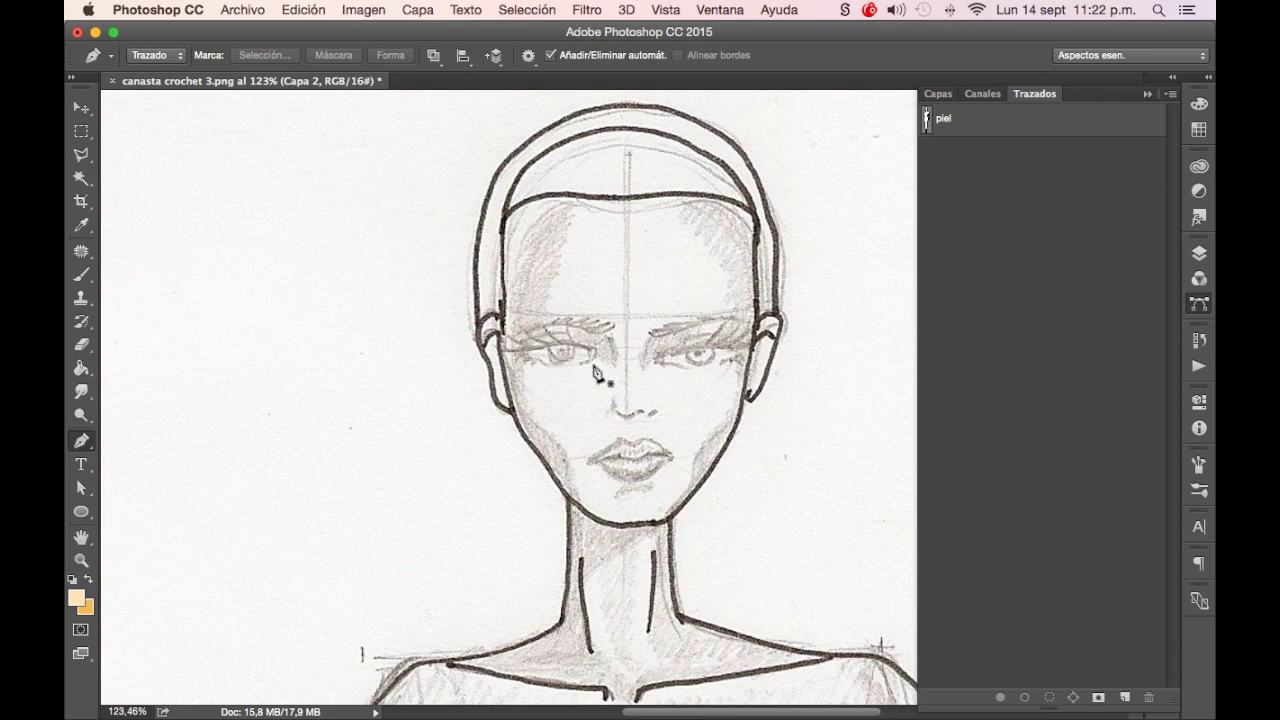
{"action": "scroll", "coordinate": [694, 432], "scroll_direction": "down", "scroll_amount": 5}
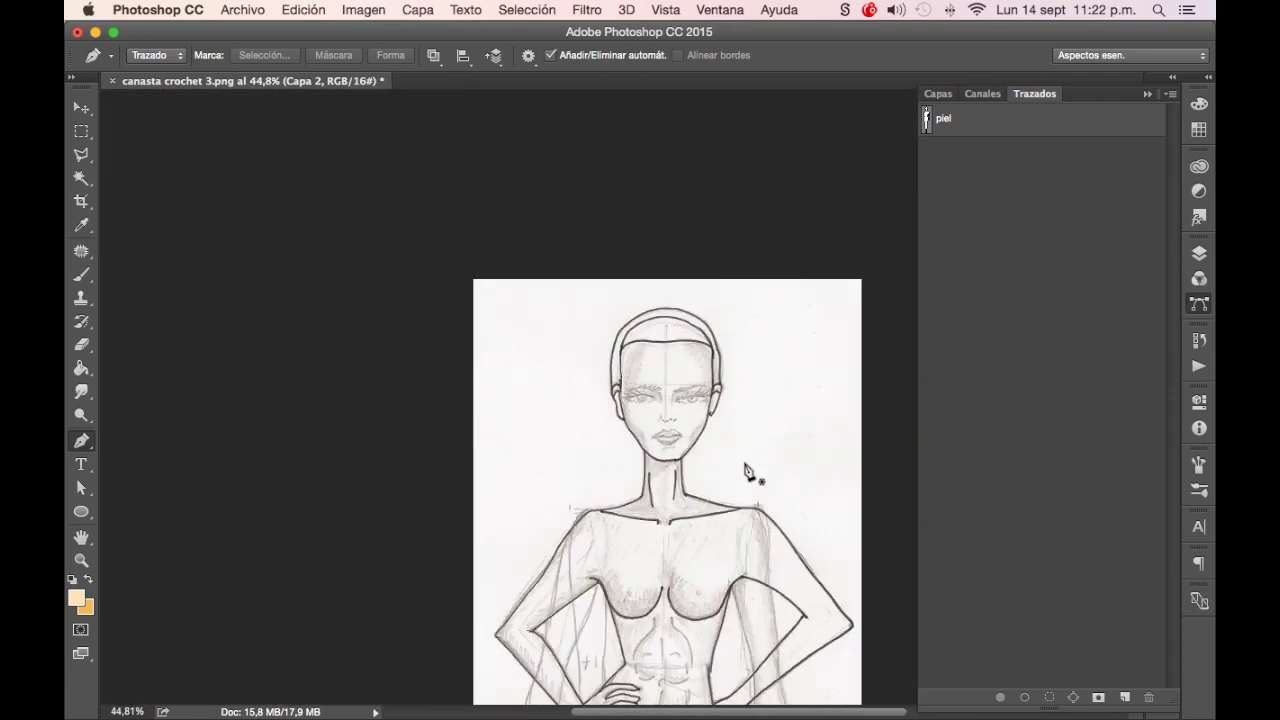
{"action": "scroll", "coordinate": [737, 329], "scroll_direction": "down", "scroll_amount": 3}
{"action": "scroll", "coordinate": [703, 246], "scroll_direction": "down", "scroll_amount": 3}
{"action": "scroll", "coordinate": [724, 465], "scroll_direction": "down", "scroll_amount": 2}
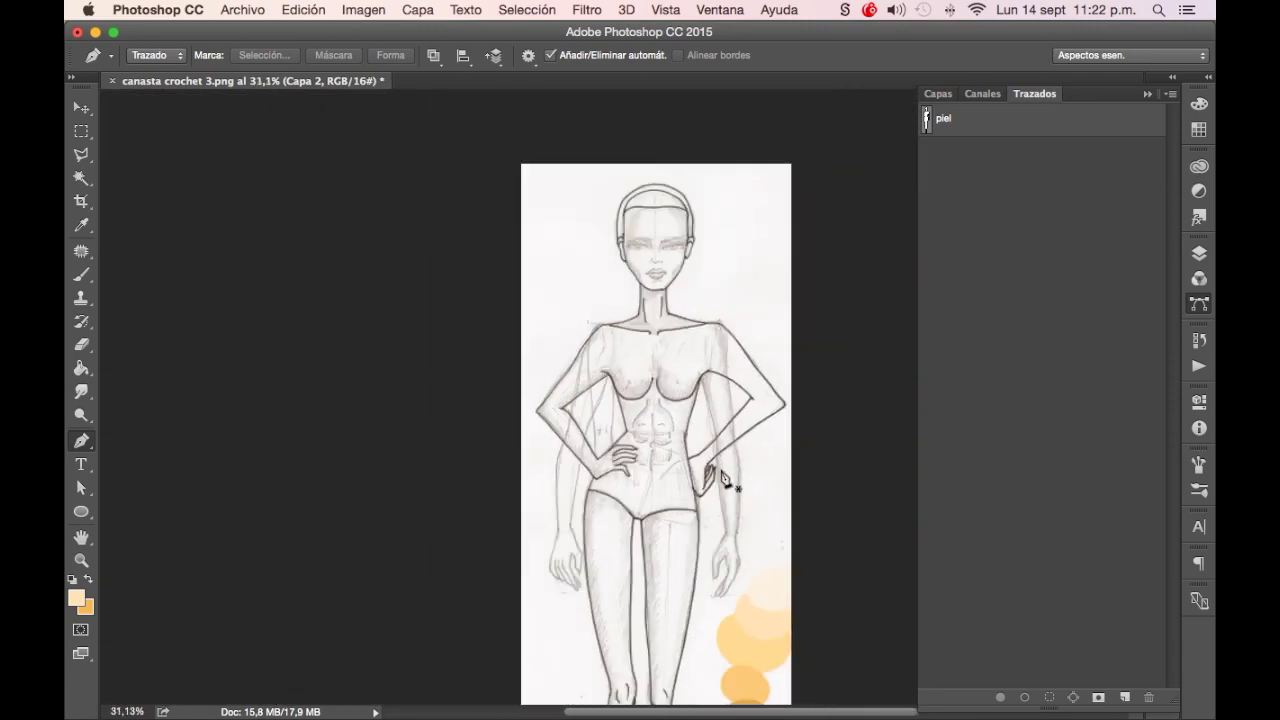
{"action": "scroll", "coordinate": [726, 475], "scroll_direction": "down", "scroll_amount": 3}
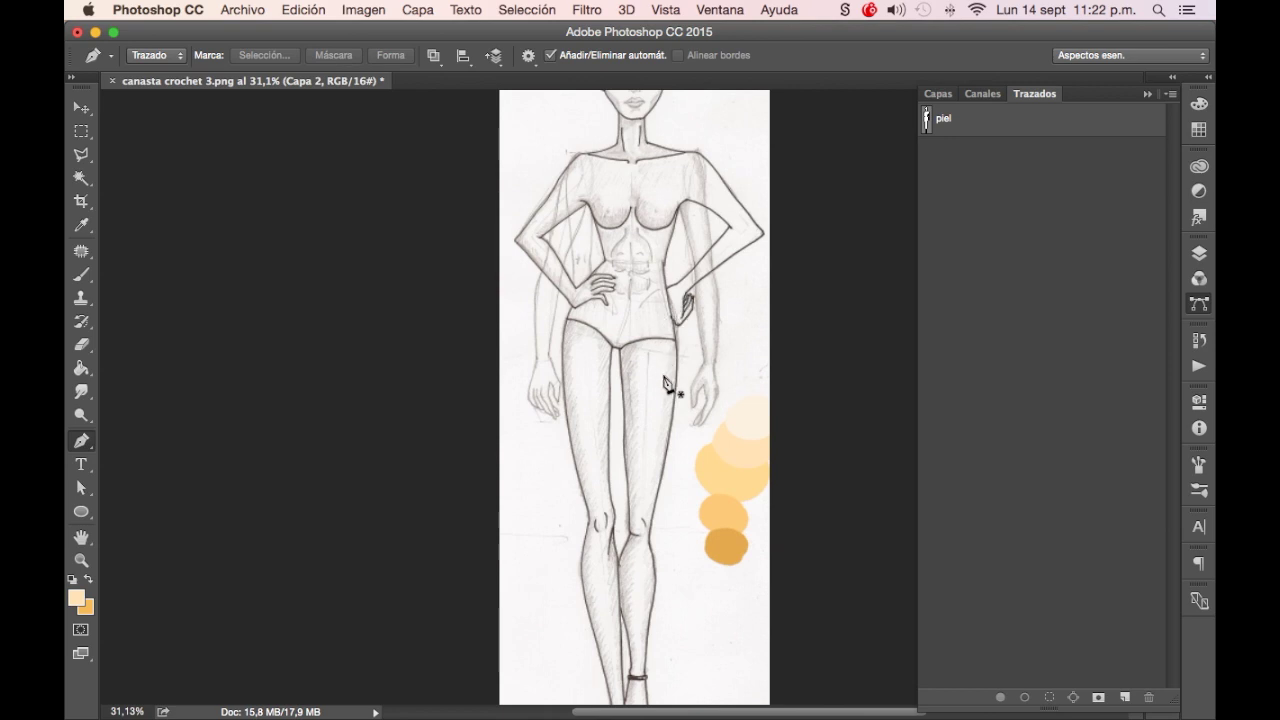
Sample the peach and orange swatches, making light peach the foreground colour
{"action": "key", "text": "i"}
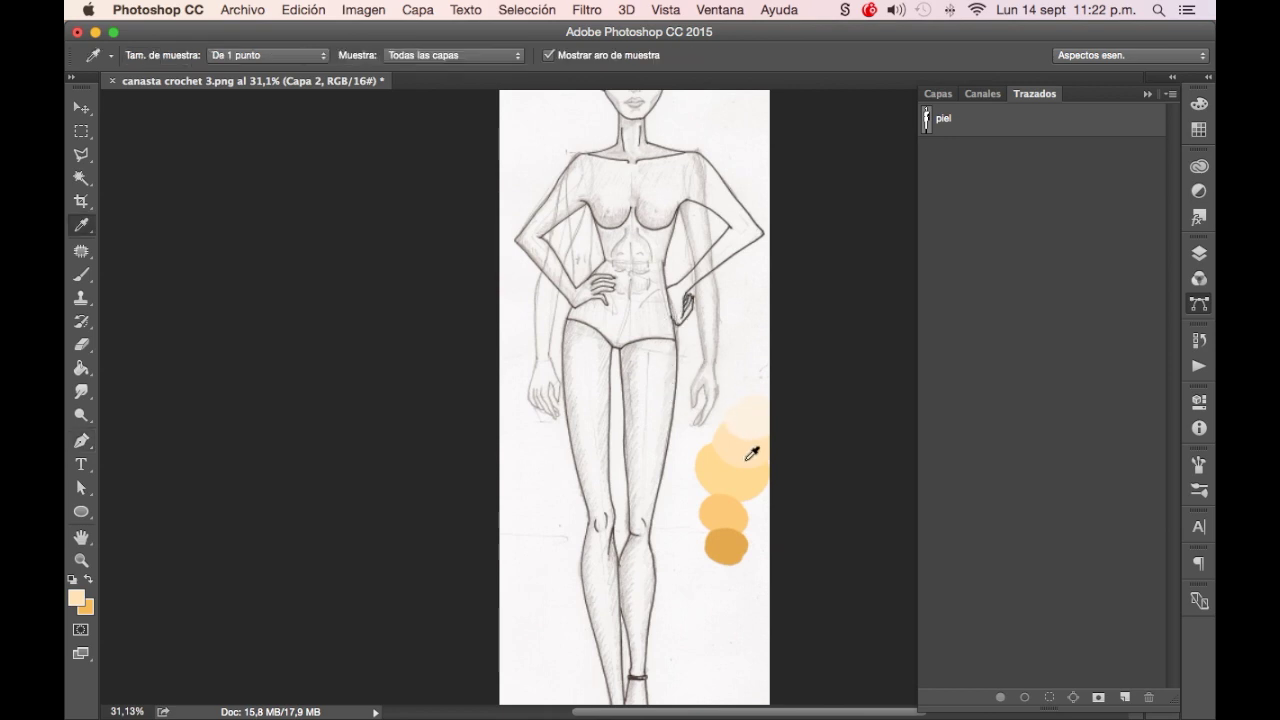
{"action": "left_click", "coordinate": [744, 451], "text": "alt"}
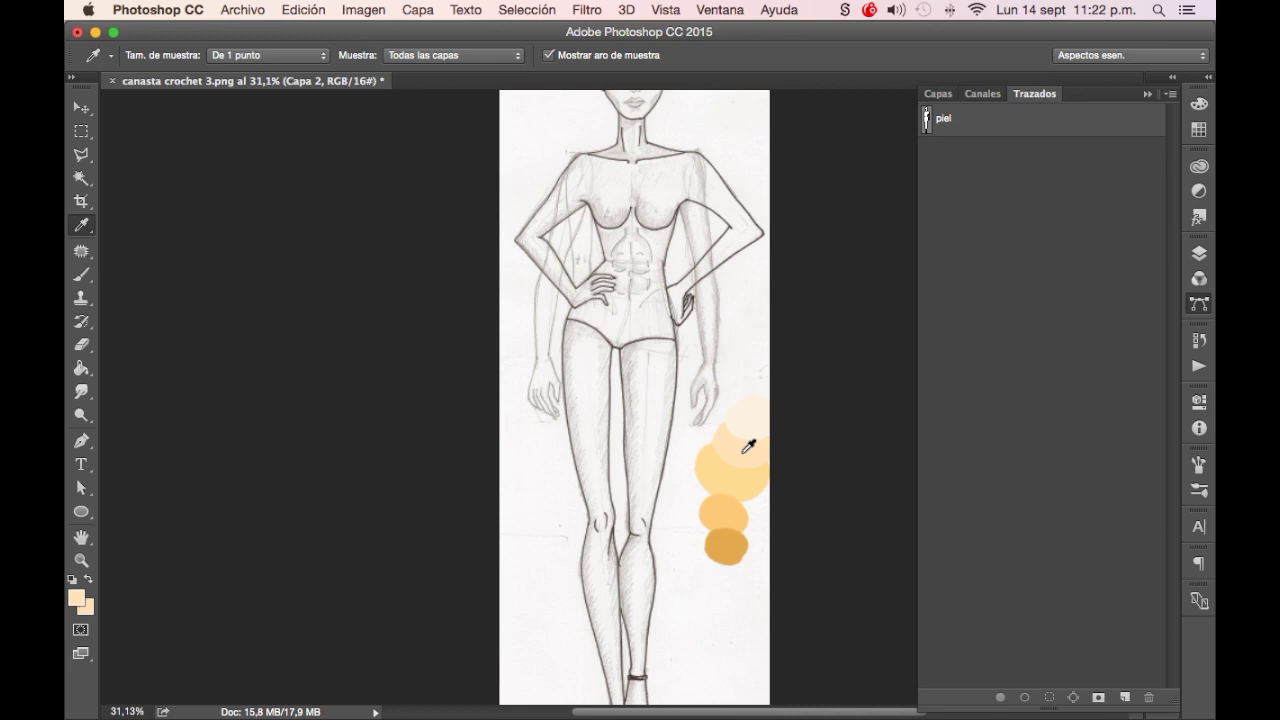
{"action": "left_click", "coordinate": [731, 545]}
{"action": "key", "text": "x"}
{"action": "left_click", "coordinate": [960, 127]}
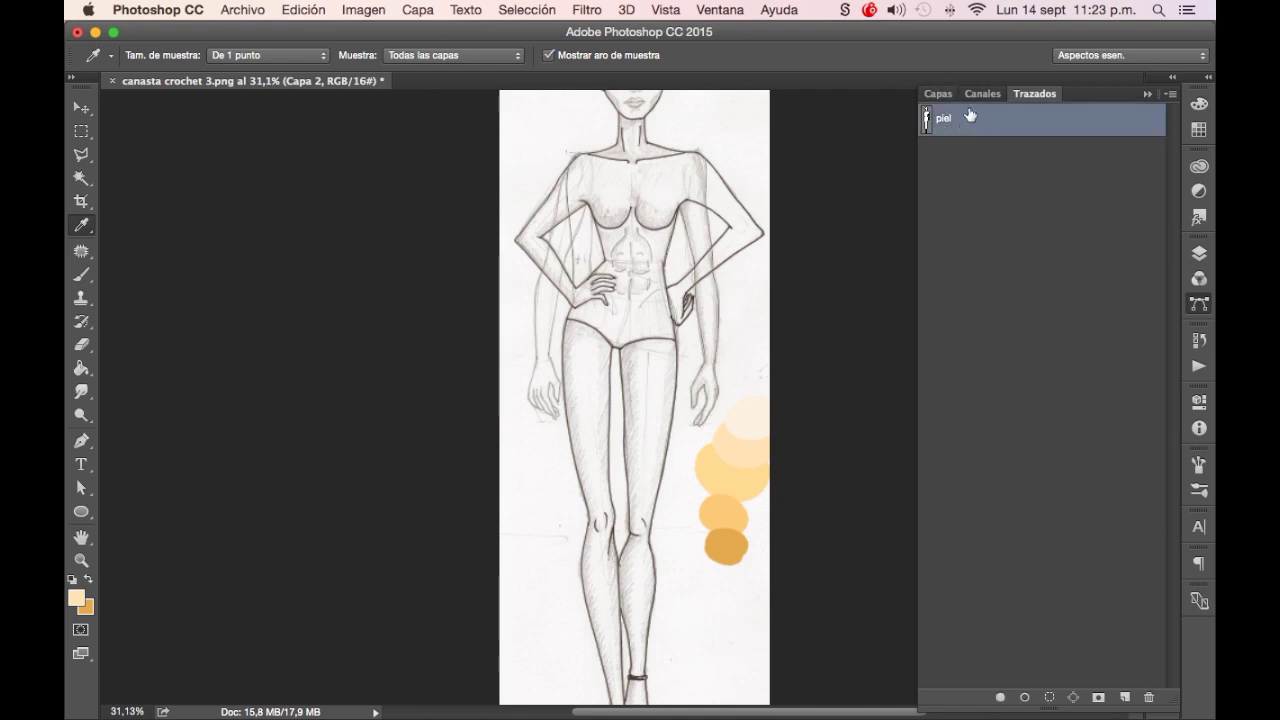
Rename layer Capa 2 to 'piel'
{"action": "left_click", "coordinate": [952, 93]}
{"action": "double_click", "coordinate": [985, 198]}
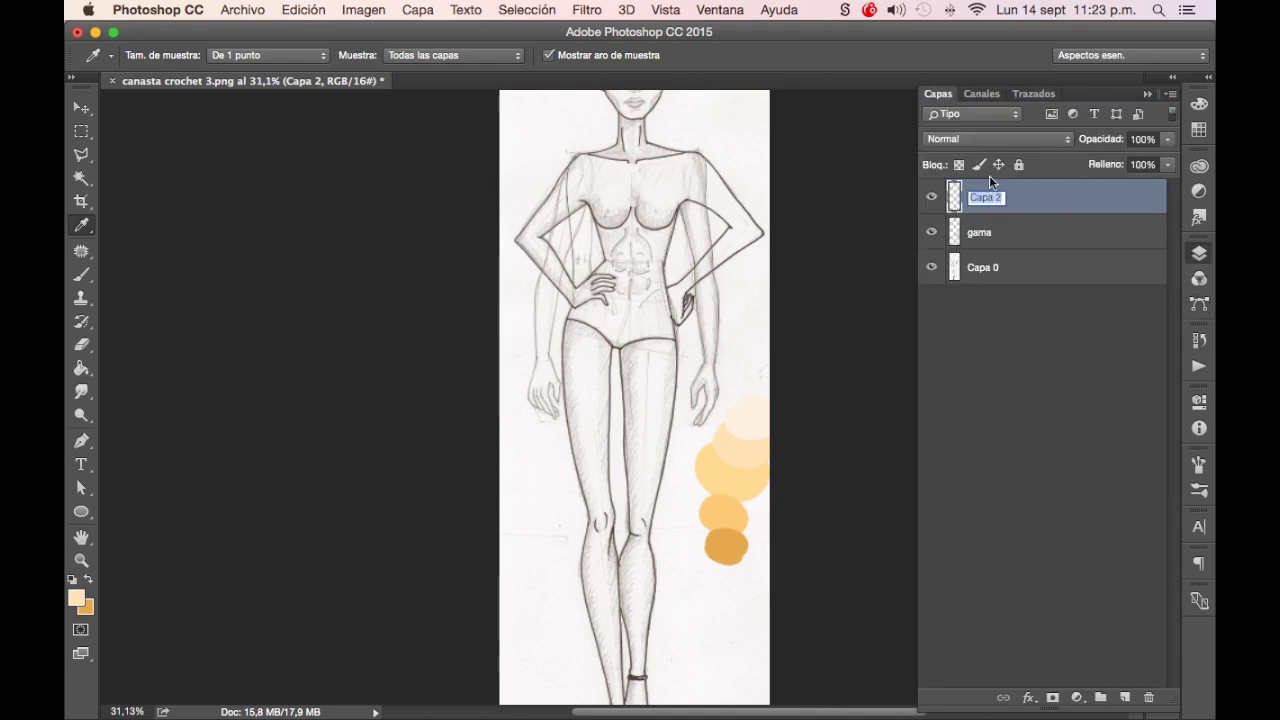
{"action": "type", "text": "piel"}
{"action": "key", "text": "Return"}
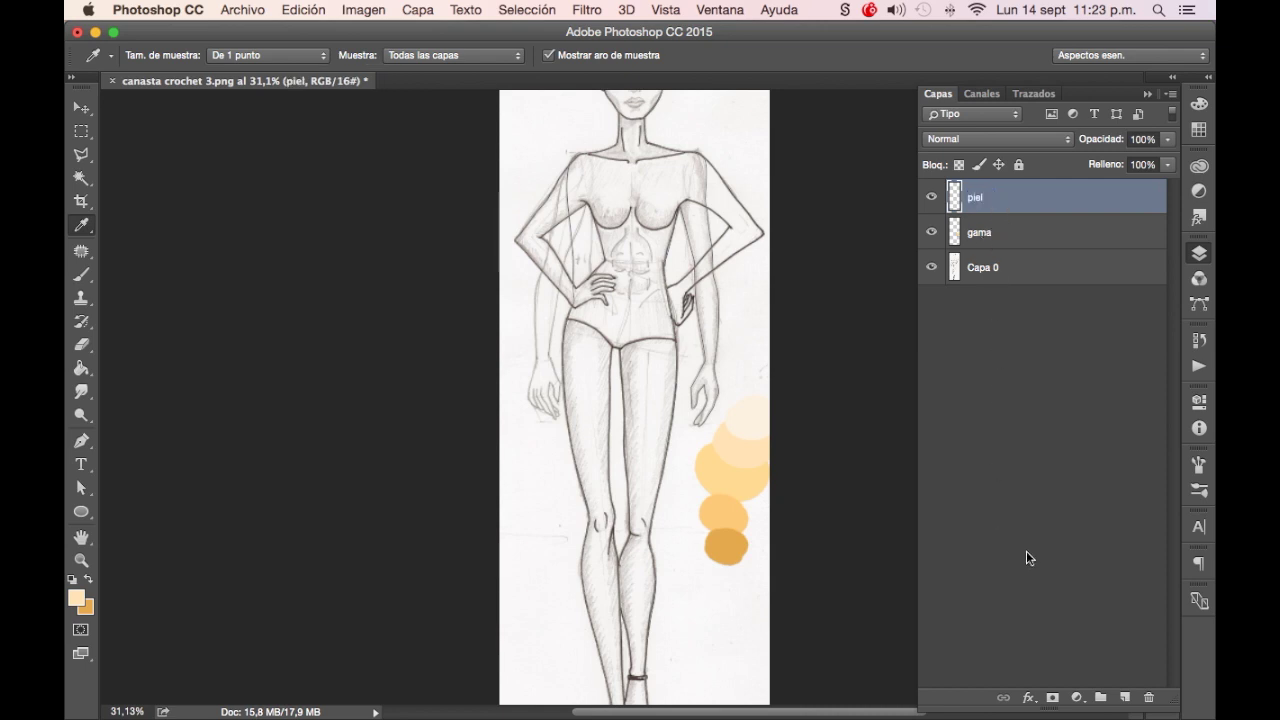
Fill the piel path with the light peach skin tone
{"action": "left_click", "coordinate": [1034, 93]}
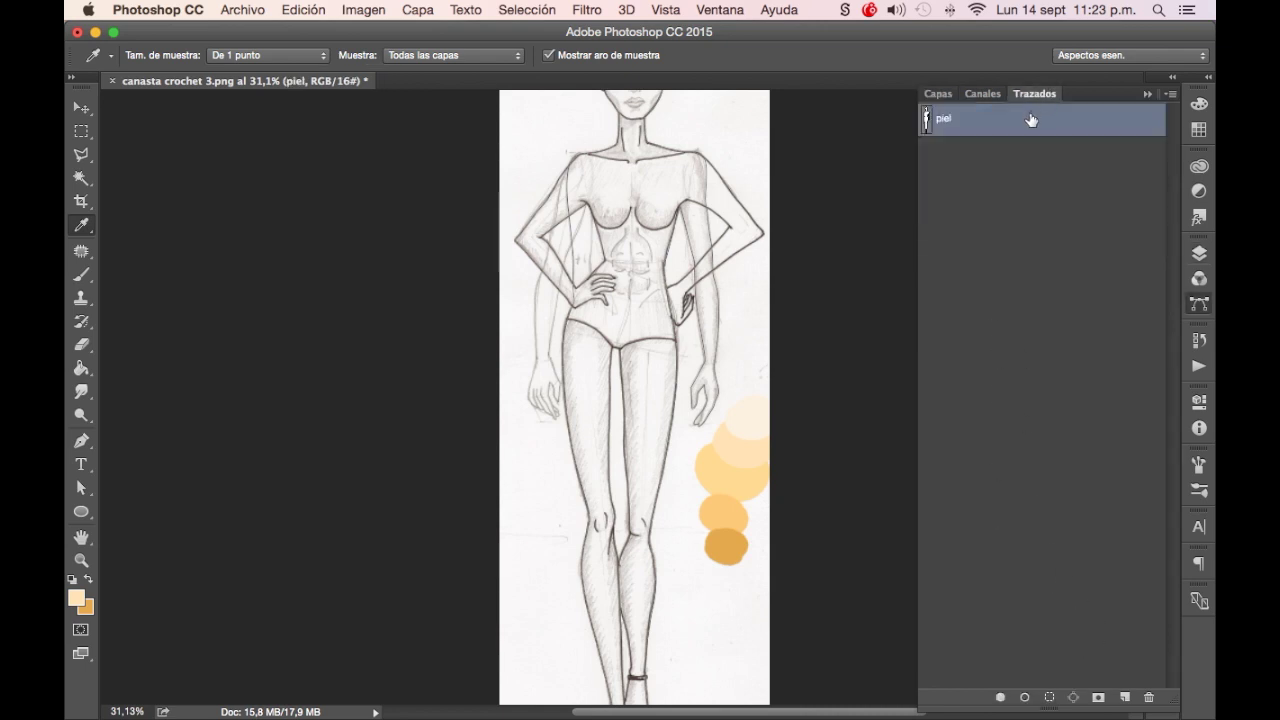
{"action": "left_click", "coordinate": [1001, 697]}
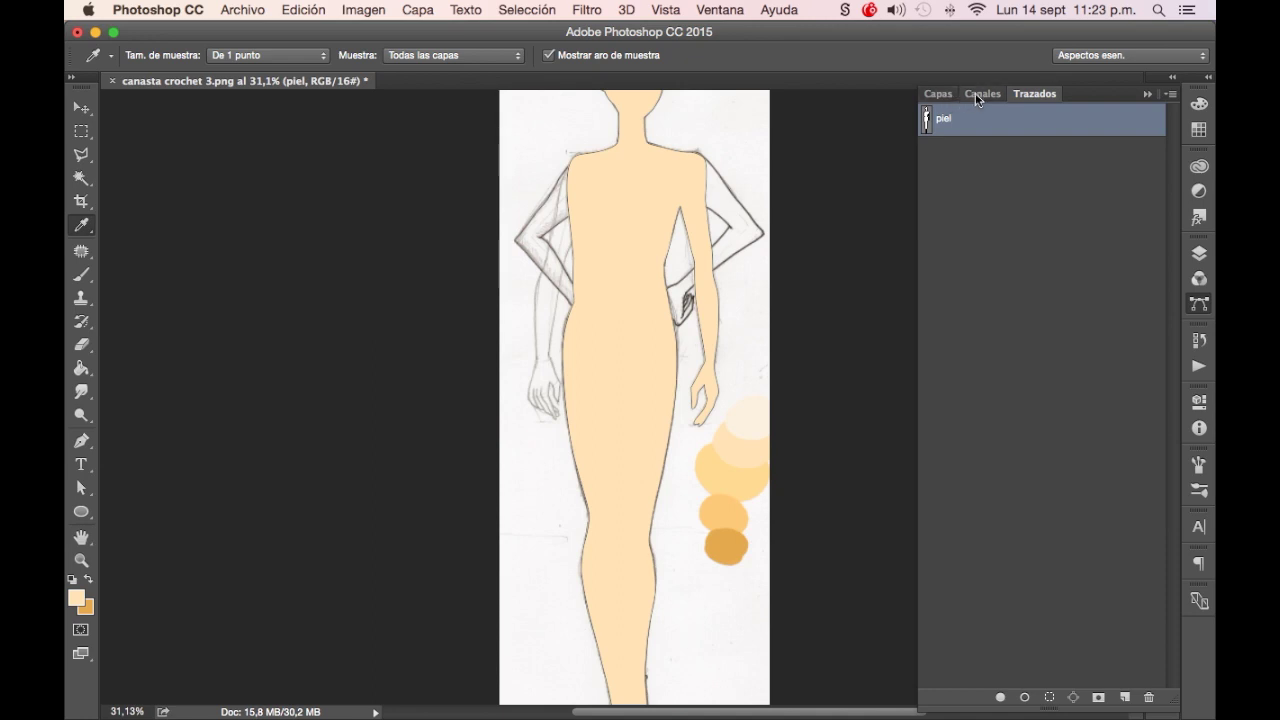
{"action": "left_click", "coordinate": [940, 97]}
Add a new layer above piel, stroke the piel path and make darker orange the foreground
{"action": "left_click", "coordinate": [1124, 697]}
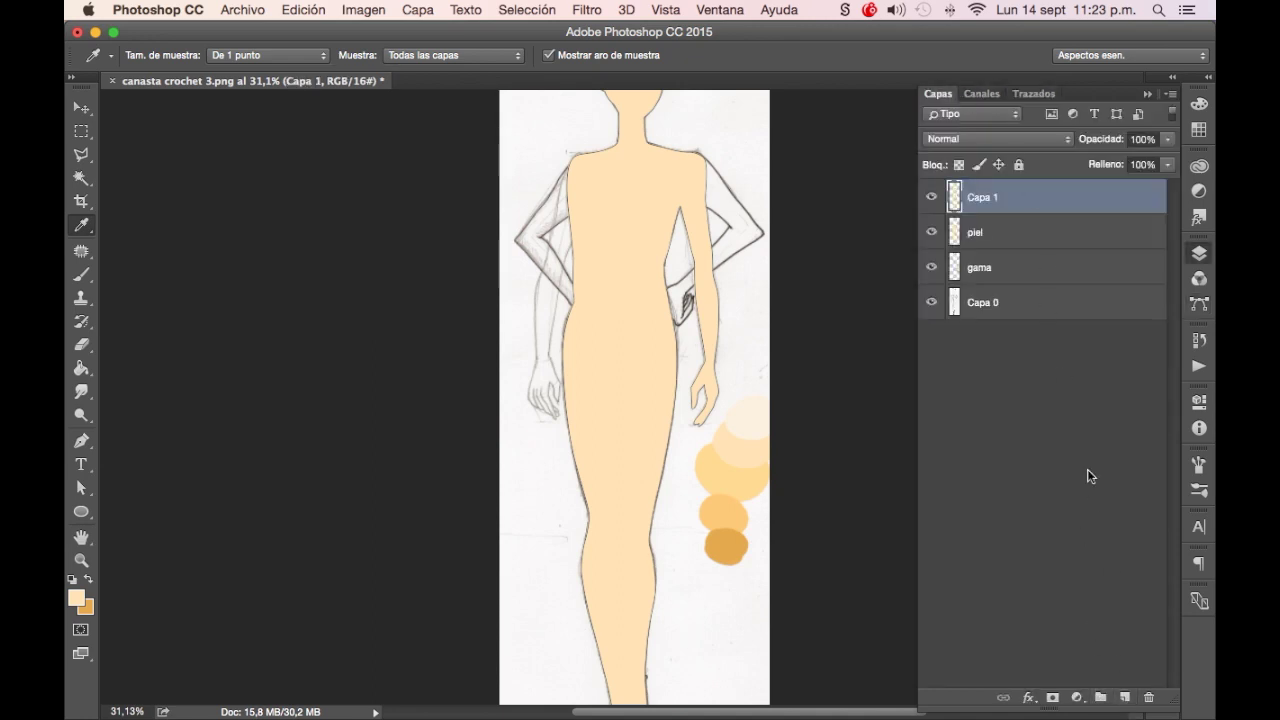
{"action": "left_click", "coordinate": [1036, 94]}
{"action": "left_click", "coordinate": [1024, 697]}
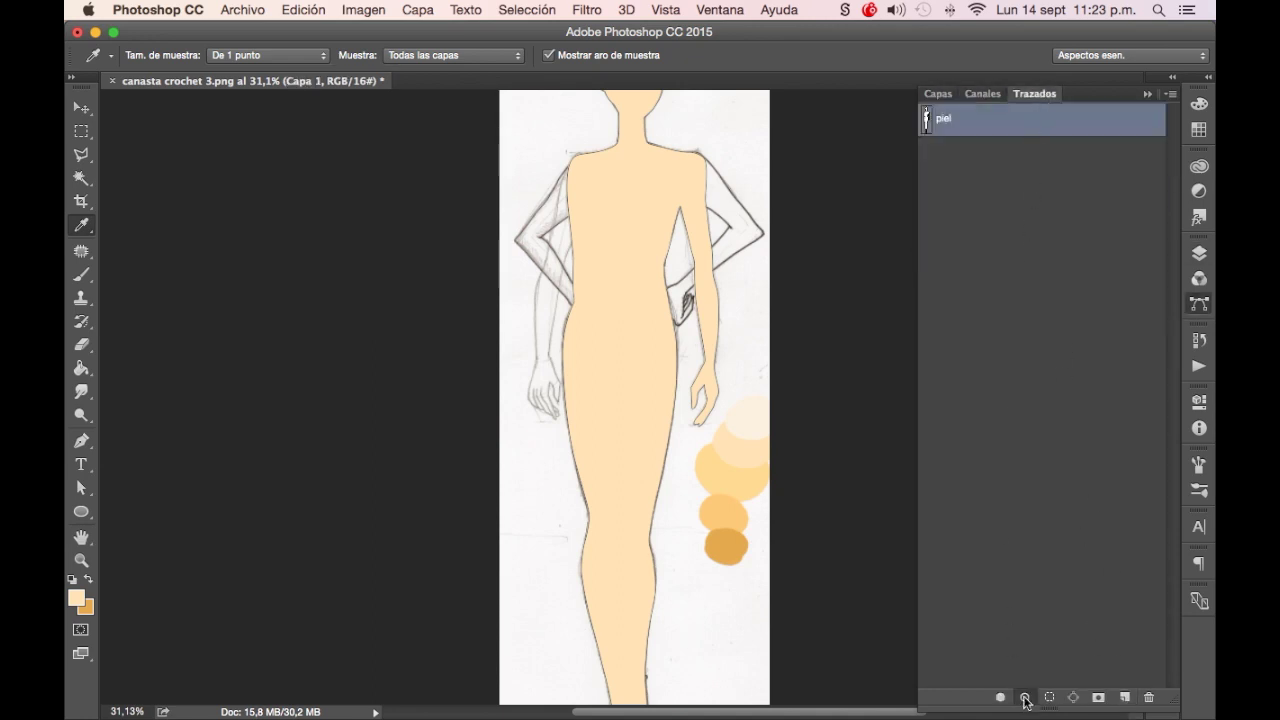
{"action": "left_click", "coordinate": [89, 580]}
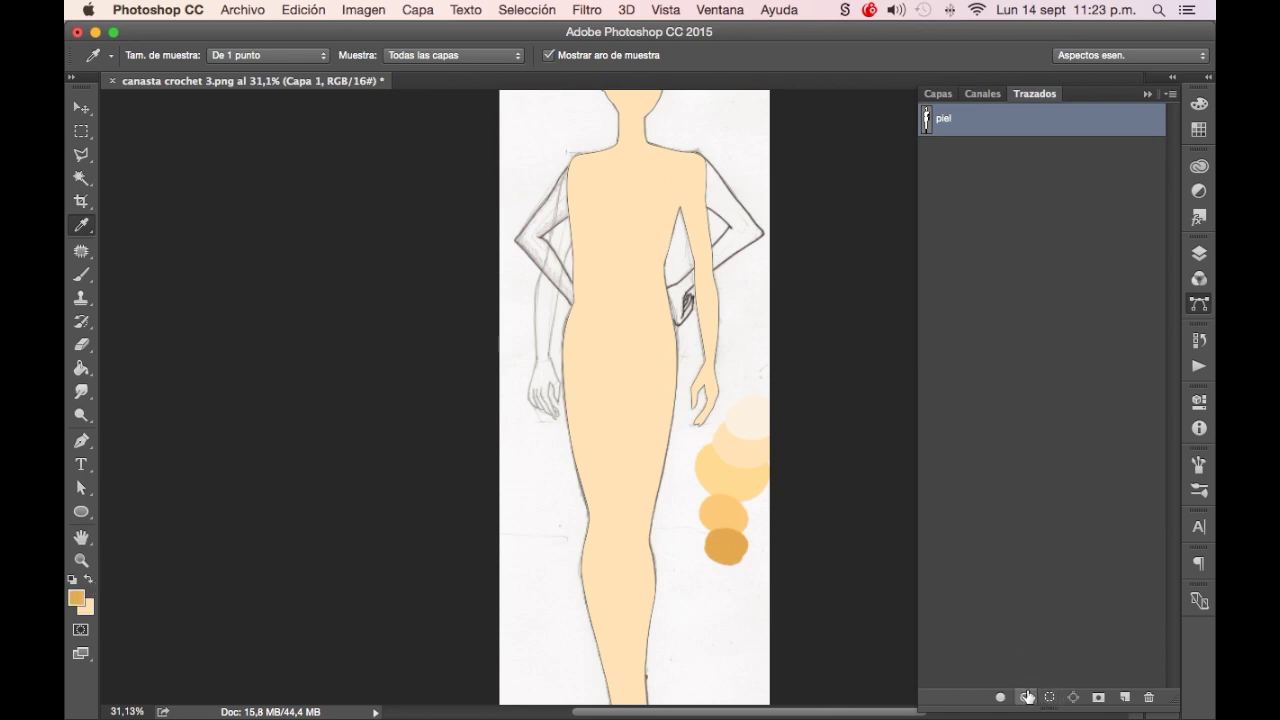
{"action": "left_click", "coordinate": [942, 93]}
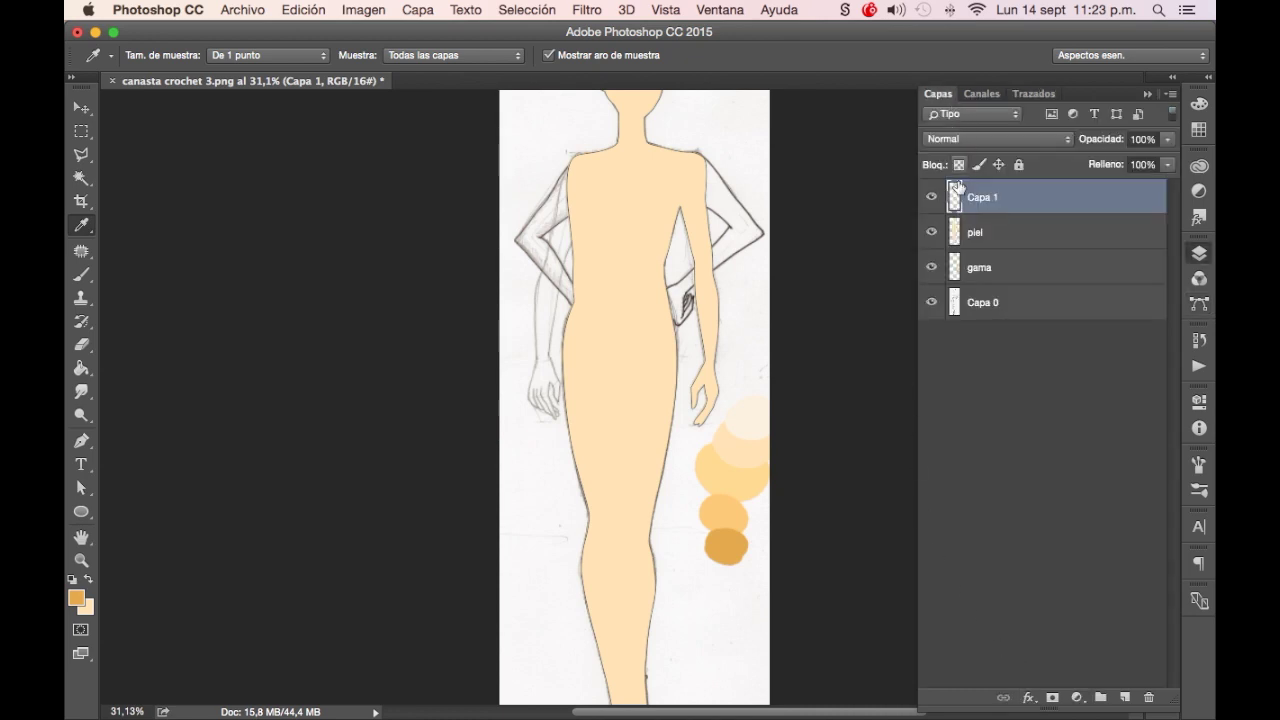
{"action": "left_click", "coordinate": [1030, 94]}
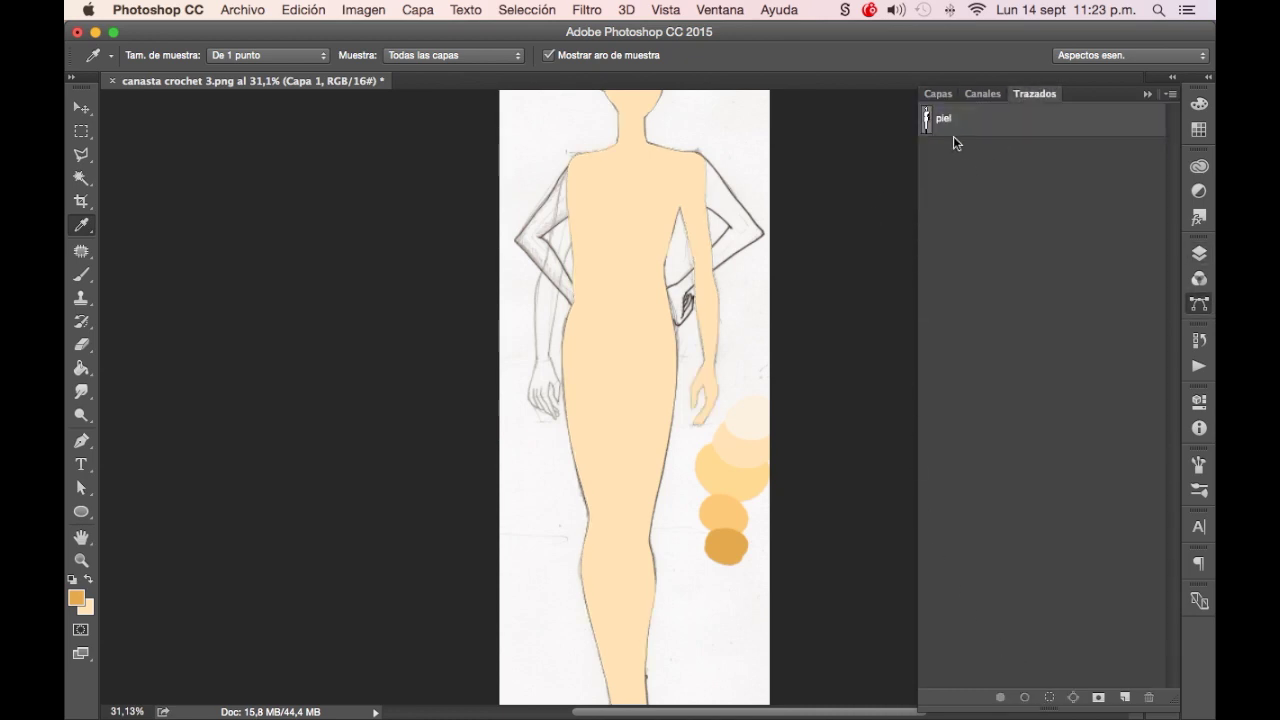
{"action": "left_click", "coordinate": [942, 93]}
{"action": "scroll", "coordinate": [747, 370], "scroll_direction": "up", "scroll_amount": 3}
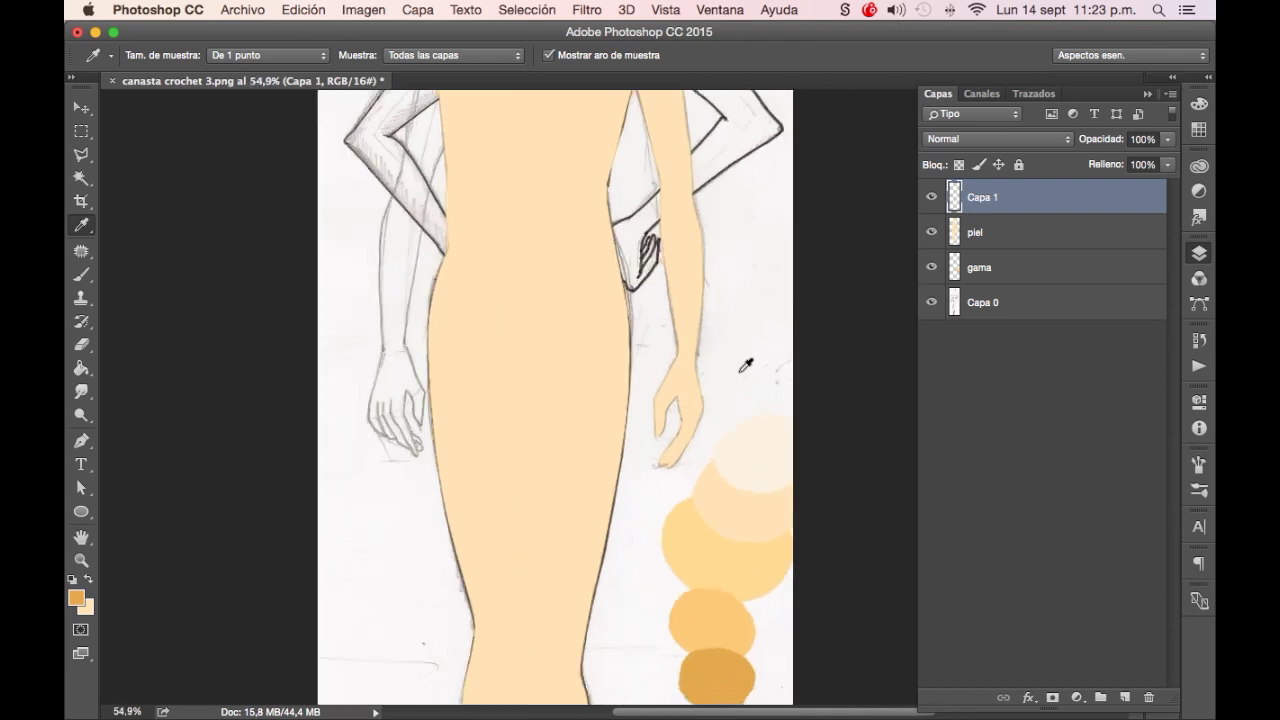
{"action": "scroll", "coordinate": [744, 347], "scroll_direction": "up", "scroll_amount": 2}
{"action": "scroll", "coordinate": [745, 333], "scroll_direction": "up", "scroll_amount": 1}
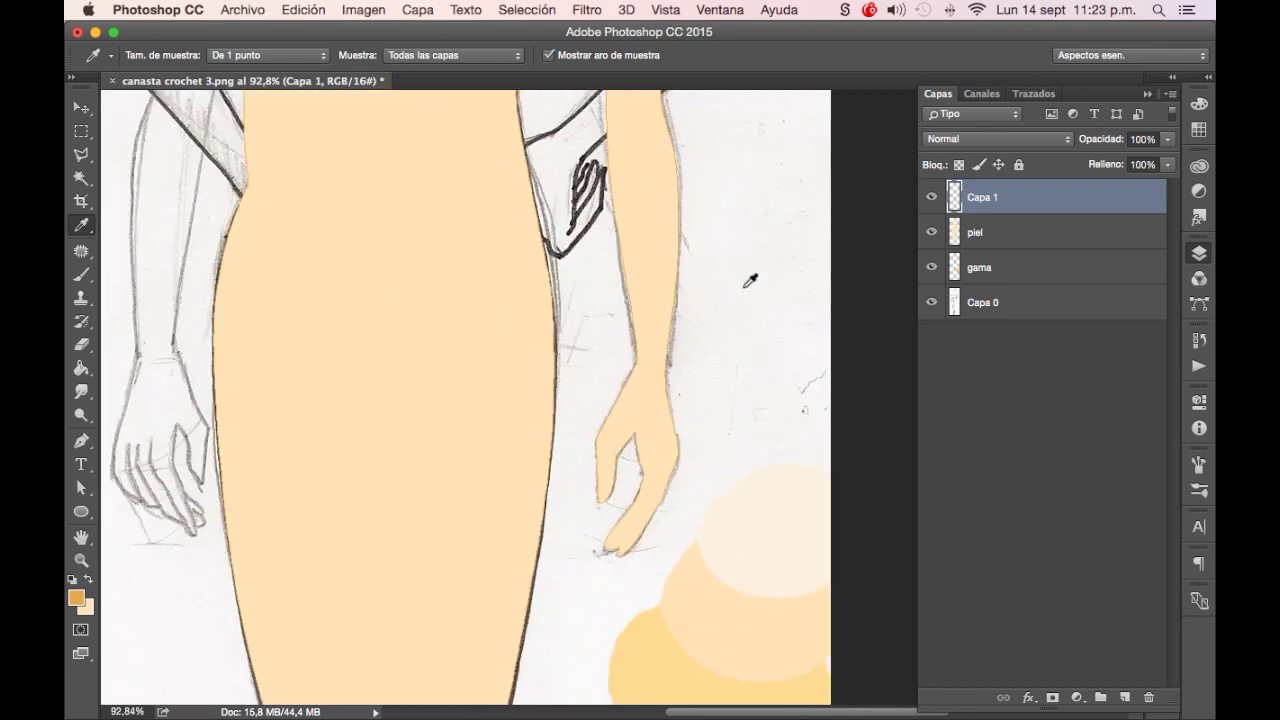
{"action": "key", "text": "b"}
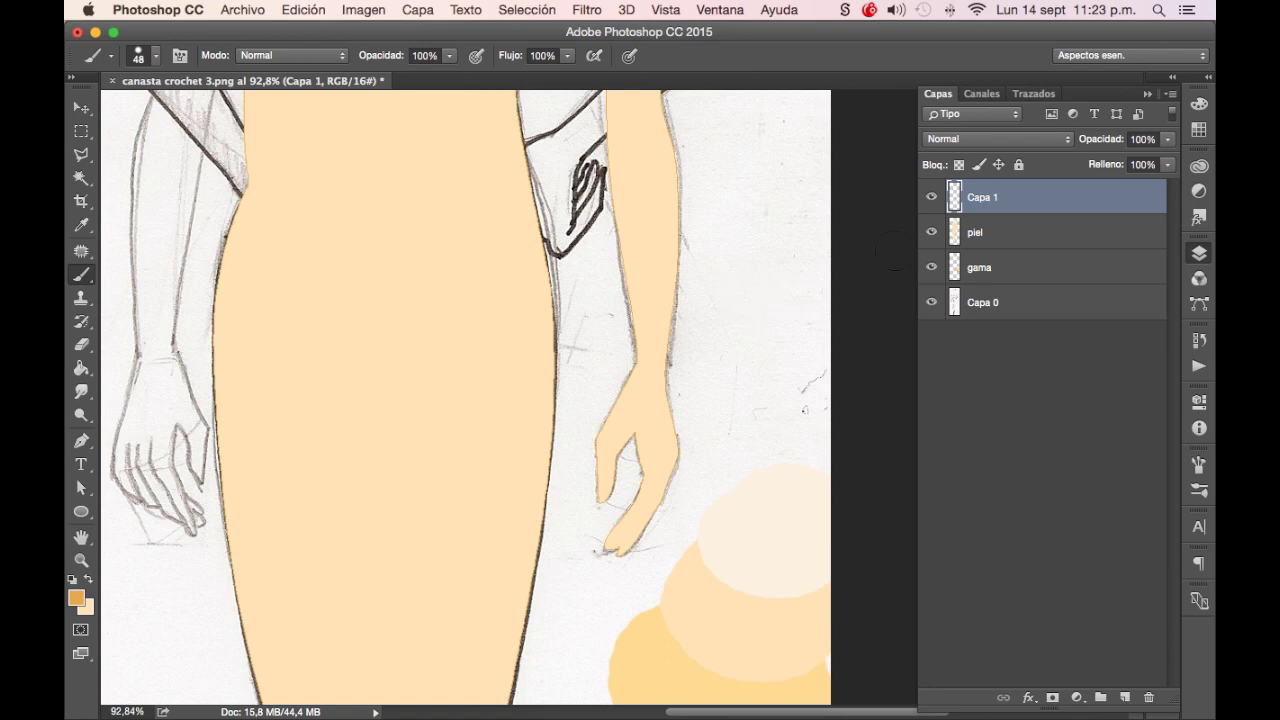
Set the brush size to 4 px and test a thin orange stroke, then undo it
{"action": "left_click", "coordinate": [931, 198]}
{"action": "left_click", "coordinate": [932, 200]}
{"action": "right_click", "coordinate": [730, 292]}
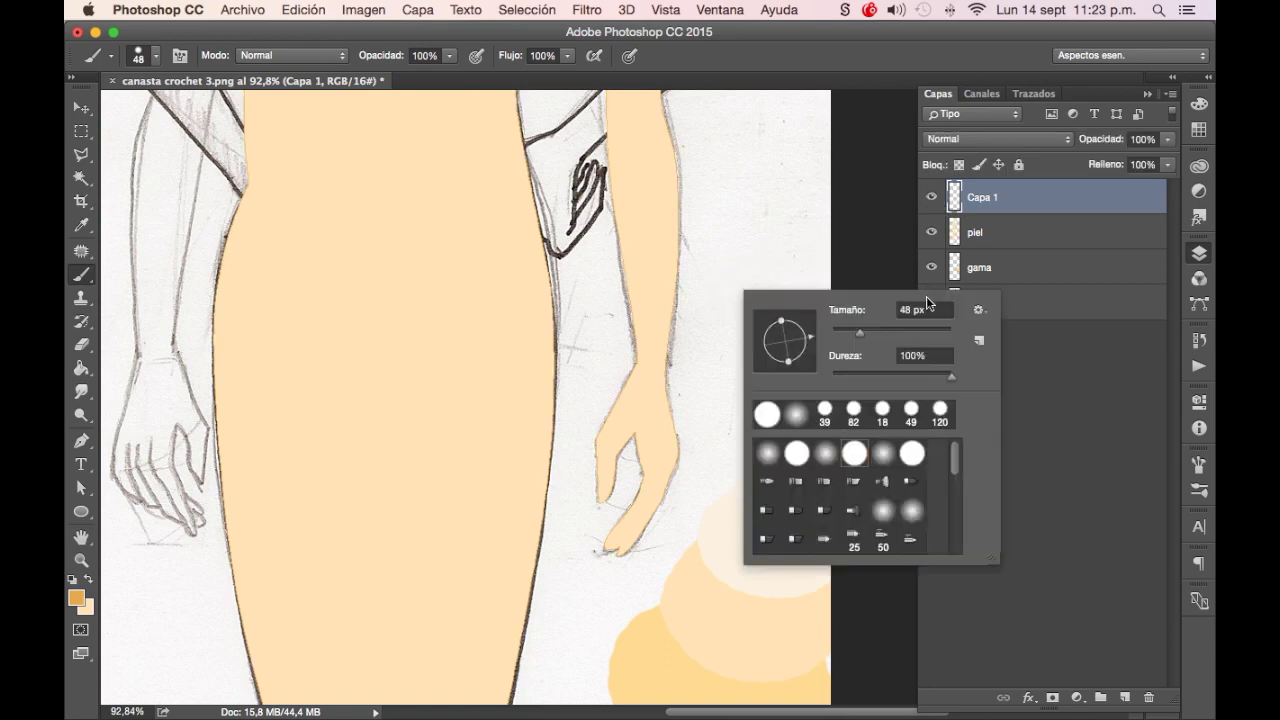
{"action": "left_click", "coordinate": [895, 310]}
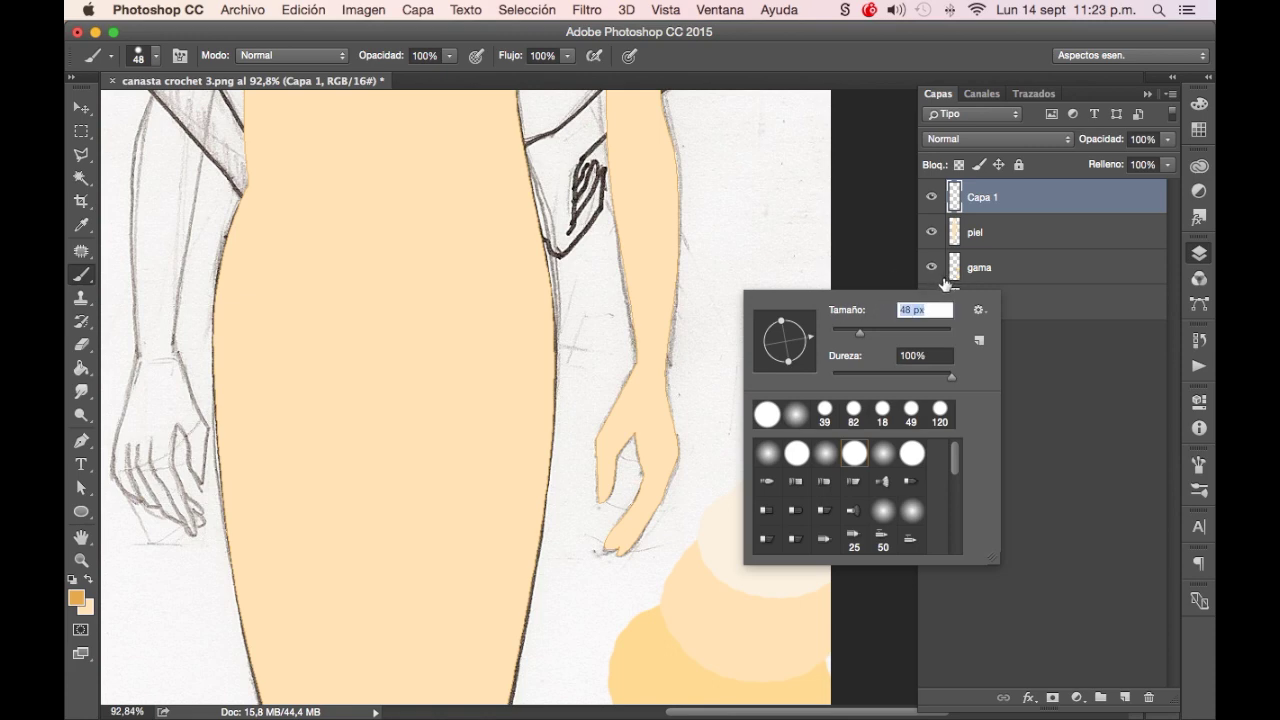
{"action": "type", "text": "4"}
{"action": "key", "text": "Return"}
{"action": "left_click_drag", "start_coordinate": [784, 222], "coordinate": [770, 357]}
{"action": "key", "text": "ctrl+z"}
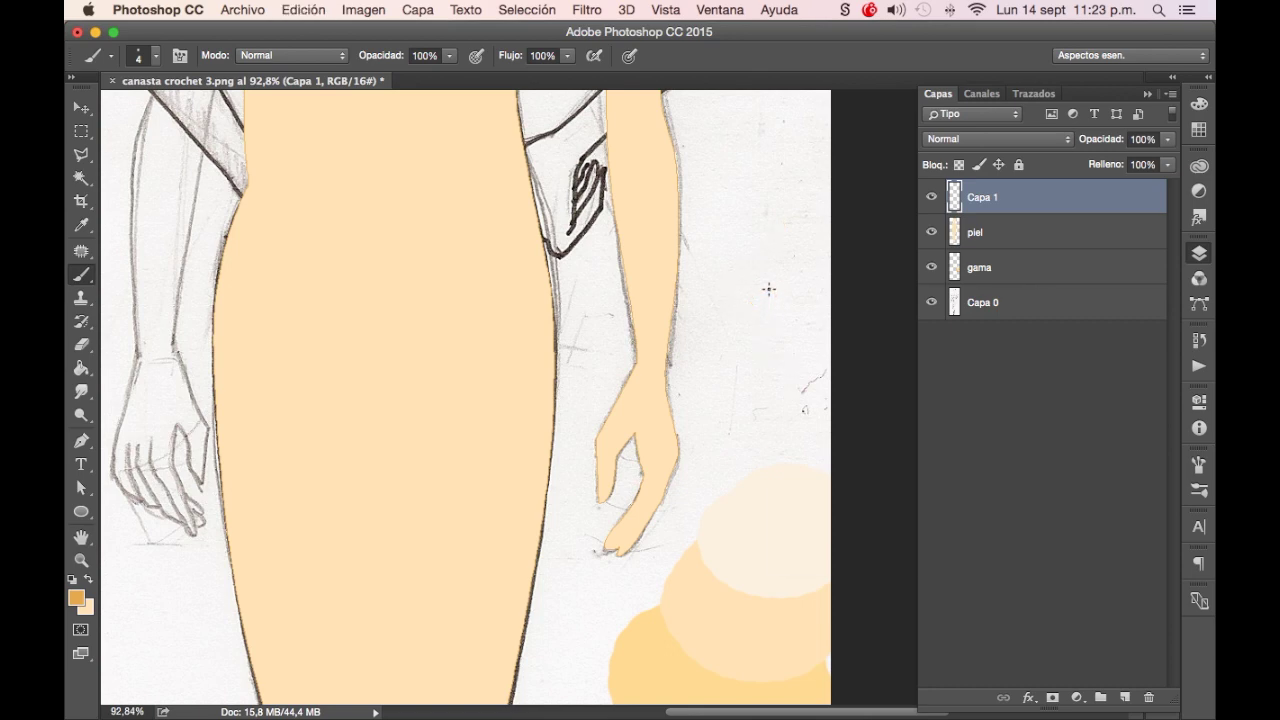
Try an 8 px brush test stroke, undo it, and settle on 6 px
{"action": "right_click", "coordinate": [768, 288]}
{"action": "left_click", "coordinate": [960, 307]}
{"action": "type", "text": "8"}
{"action": "key", "text": "Return"}
{"action": "left_click_drag", "start_coordinate": [750, 238], "coordinate": [776, 410]}
{"action": "key", "text": "ctrl+z"}
{"action": "right_click", "coordinate": [786, 296]}
{"action": "left_click", "coordinate": [955, 316]}
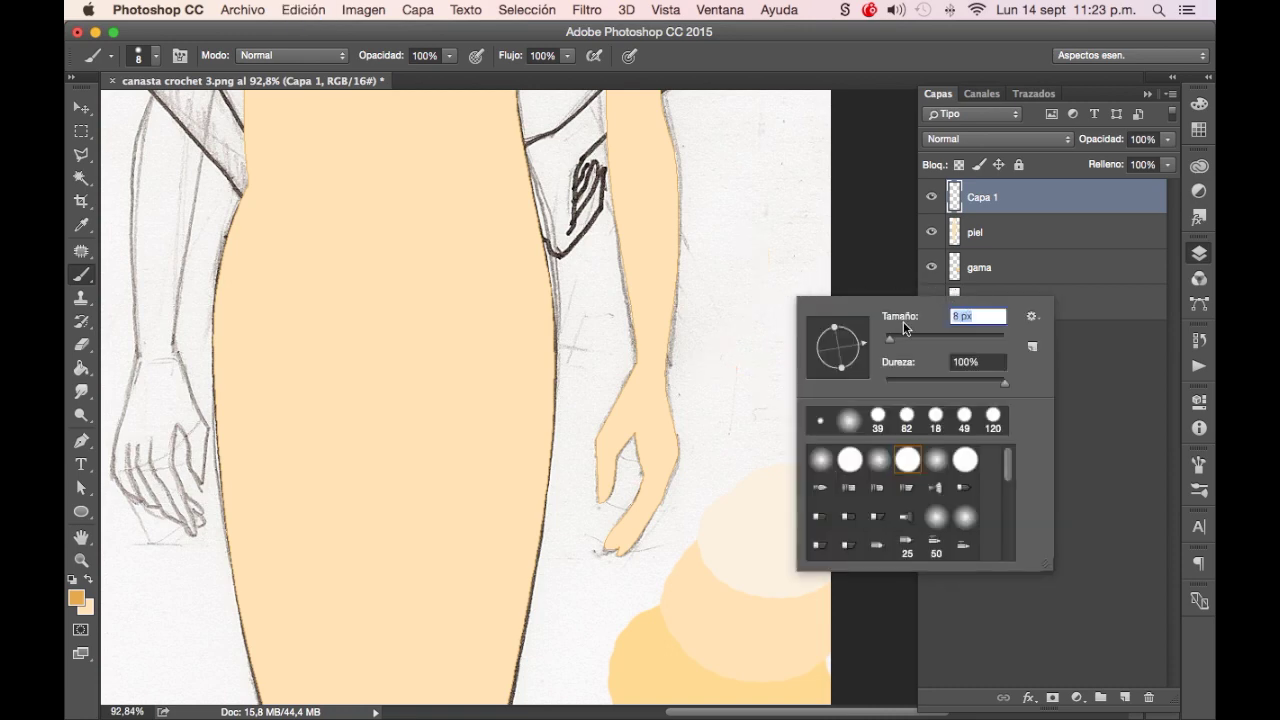
{"action": "type", "text": "6"}
{"action": "key", "text": "Return"}
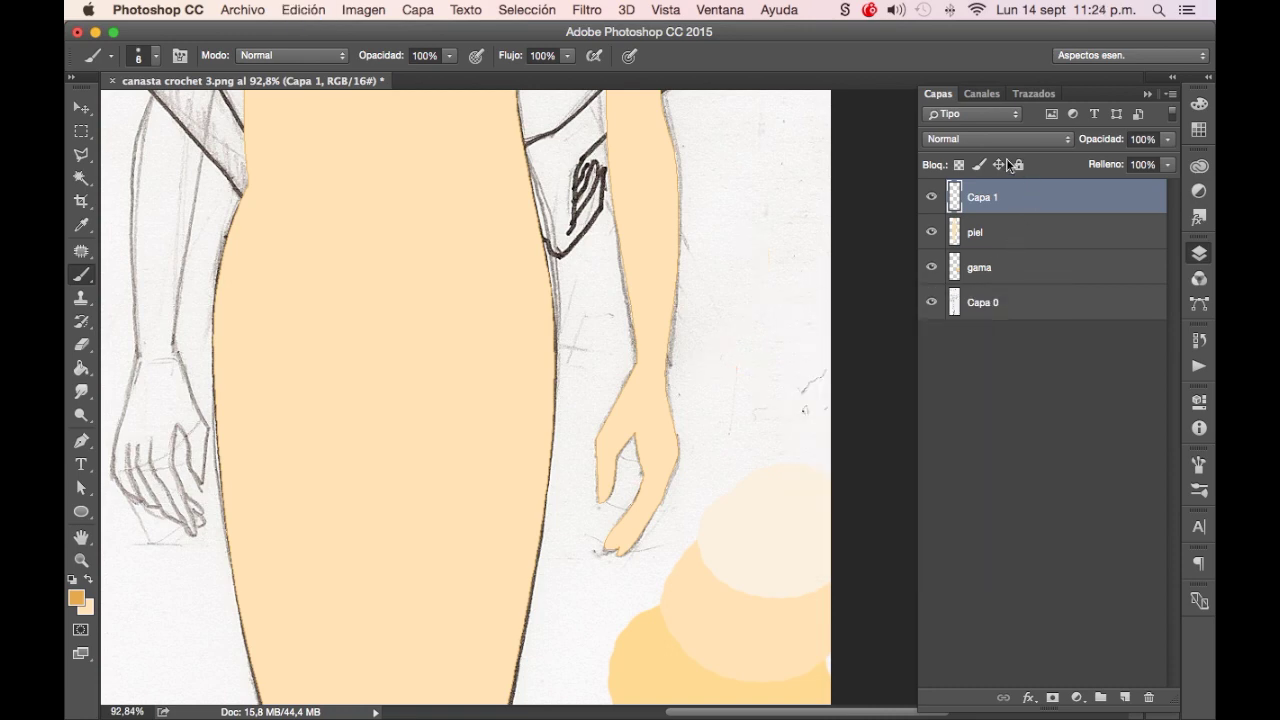
Stroke the piel path with the 6 px orange brush, then undo it
{"action": "left_click", "coordinate": [1033, 93]}
{"action": "left_click", "coordinate": [1006, 123]}
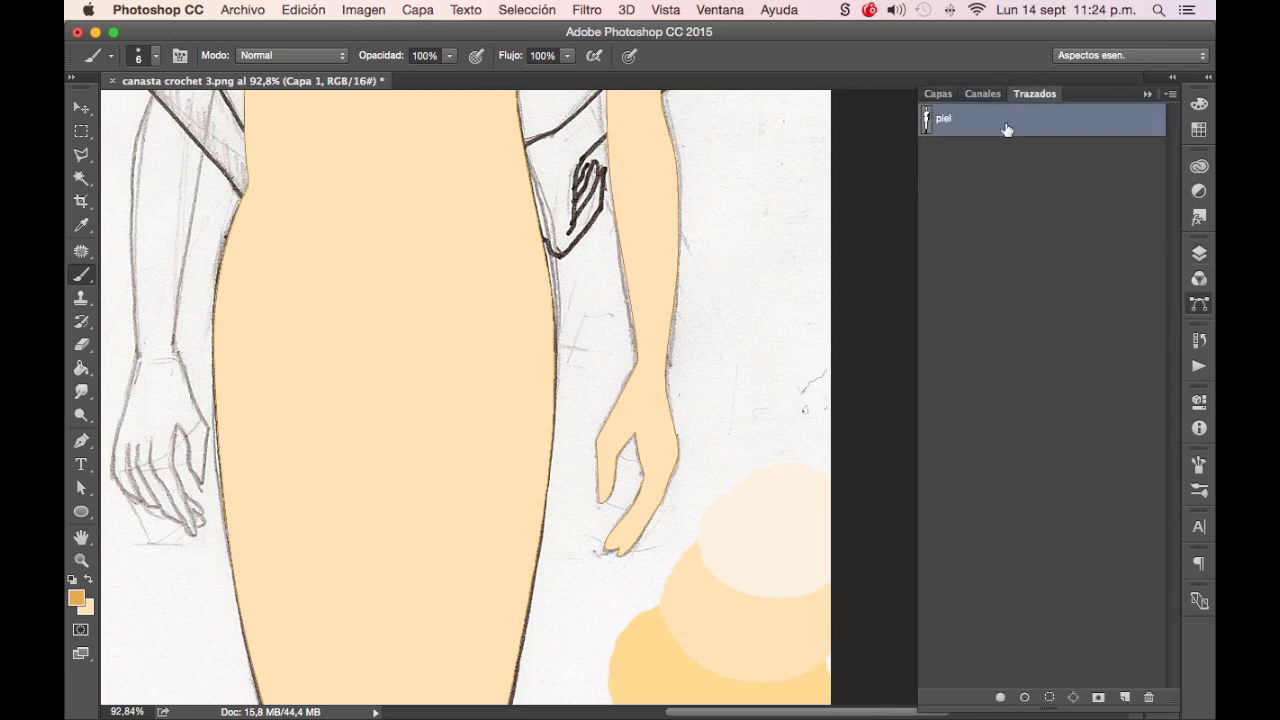
{"action": "left_click", "coordinate": [1026, 697]}
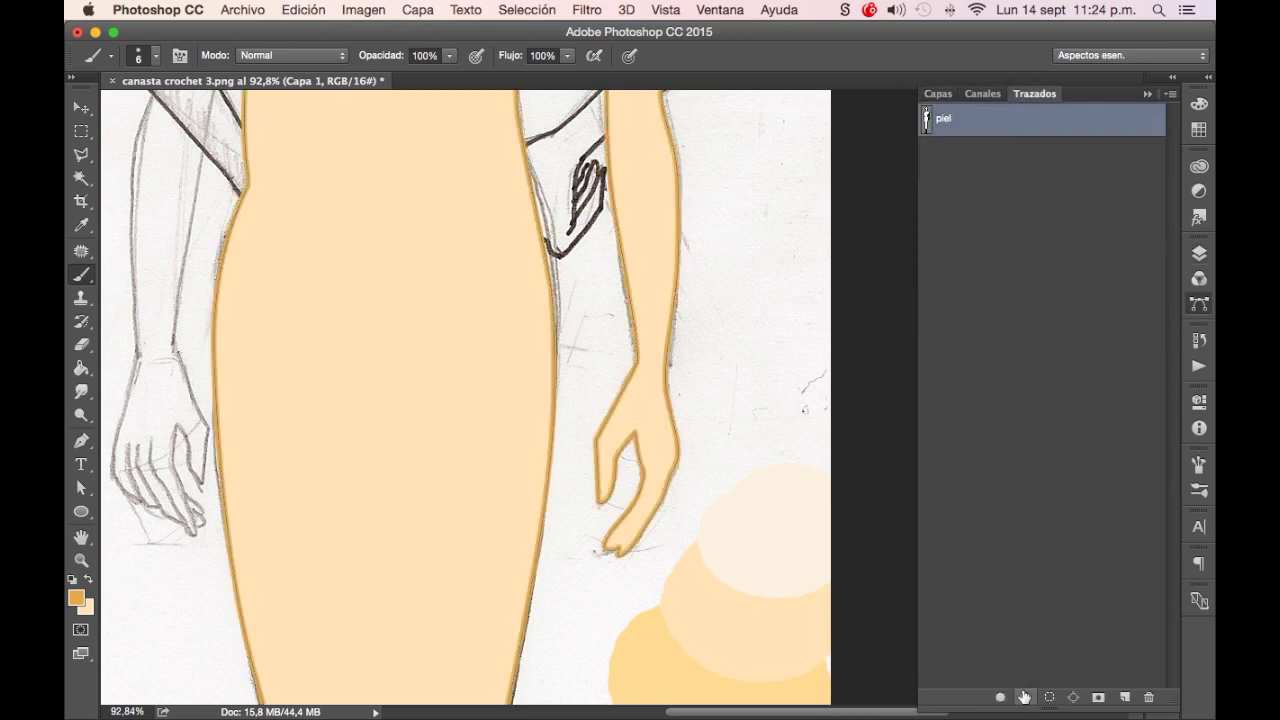
{"action": "left_click", "coordinate": [949, 300]}
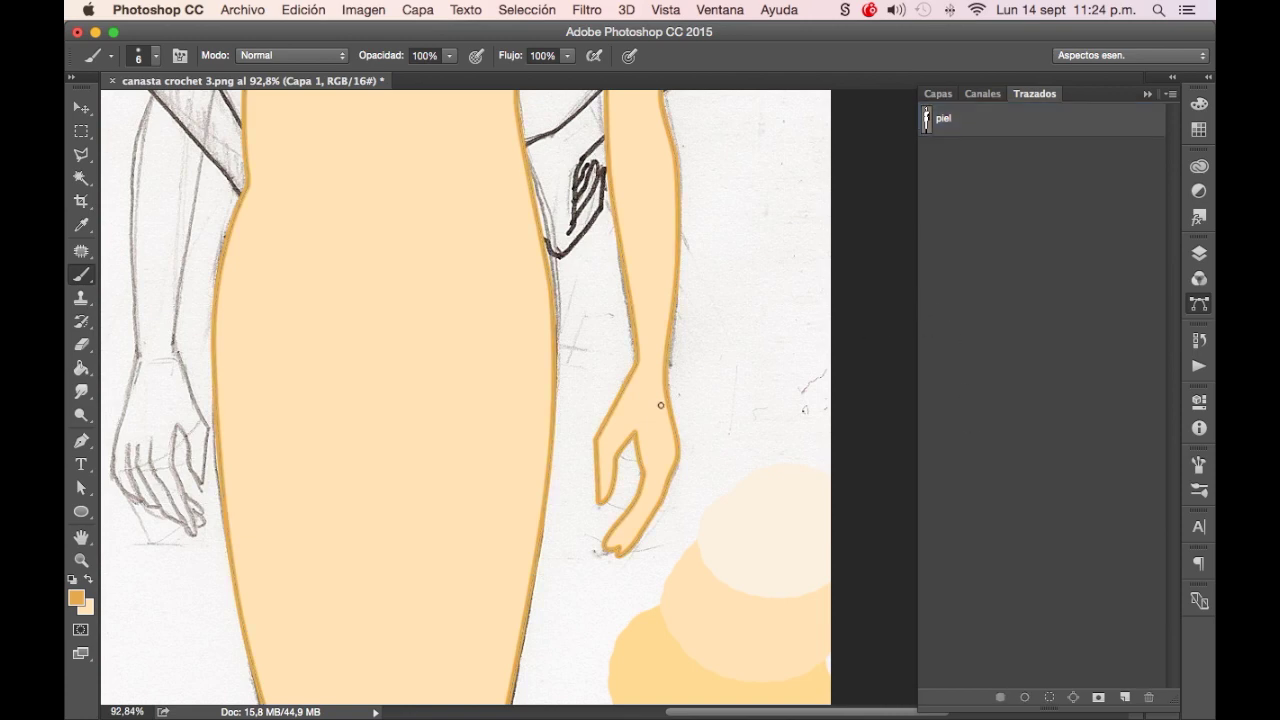
{"action": "key", "text": "ctrl+z"}
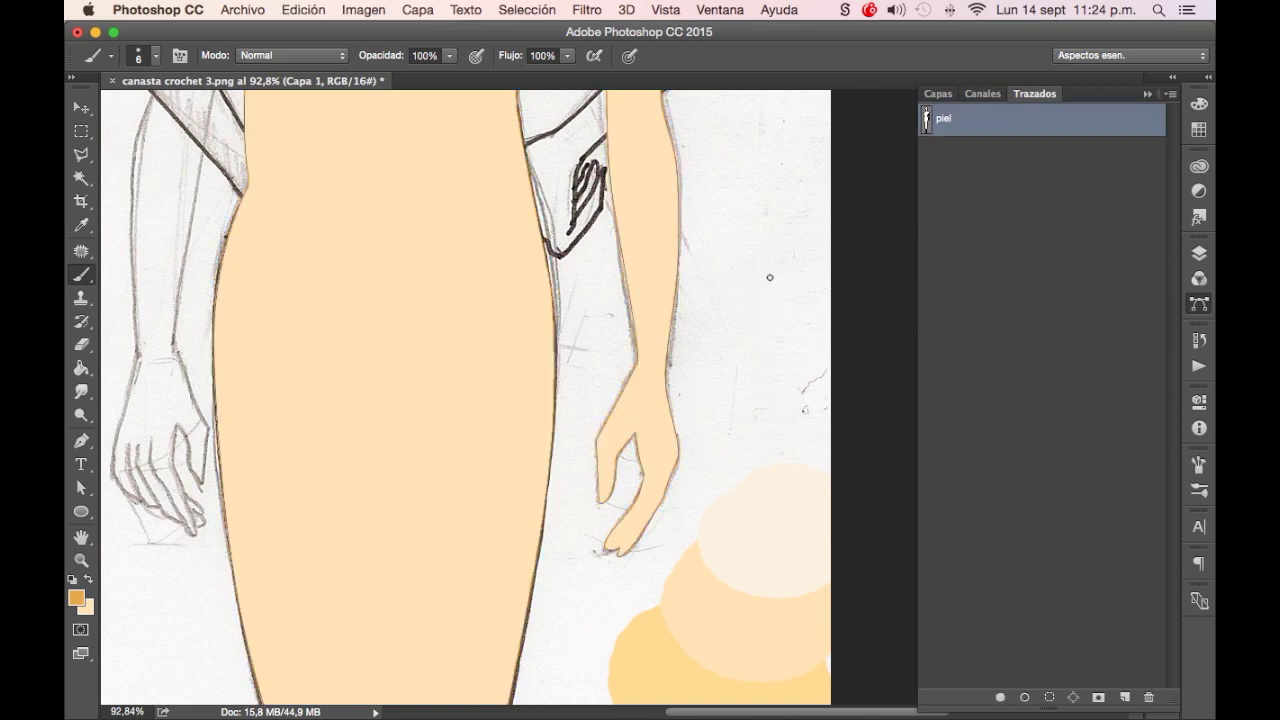
Stroke the piel path with a 4 px orange brush outline
{"action": "right_click", "coordinate": [770, 276]}
{"action": "left_click_drag", "start_coordinate": [957, 295], "coordinate": [917, 296]}
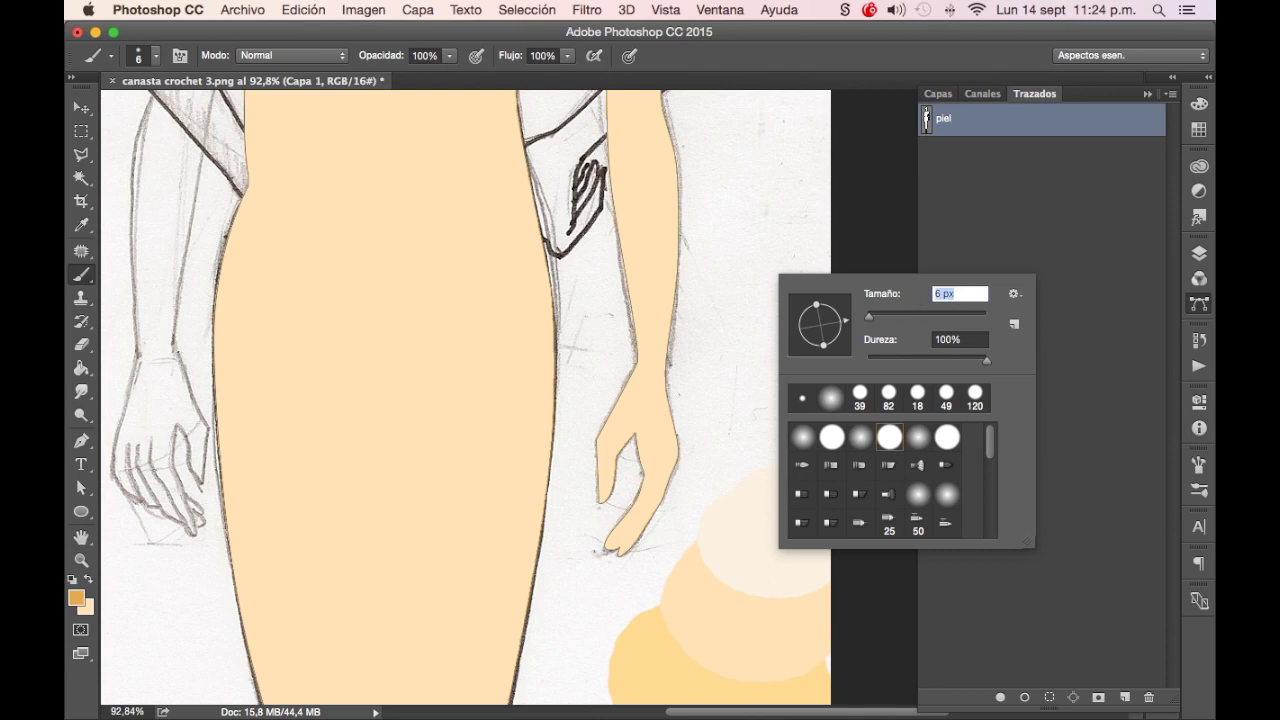
{"action": "type", "text": "4"}
{"action": "key", "text": "Return"}
{"action": "left_click", "coordinate": [1024, 697]}
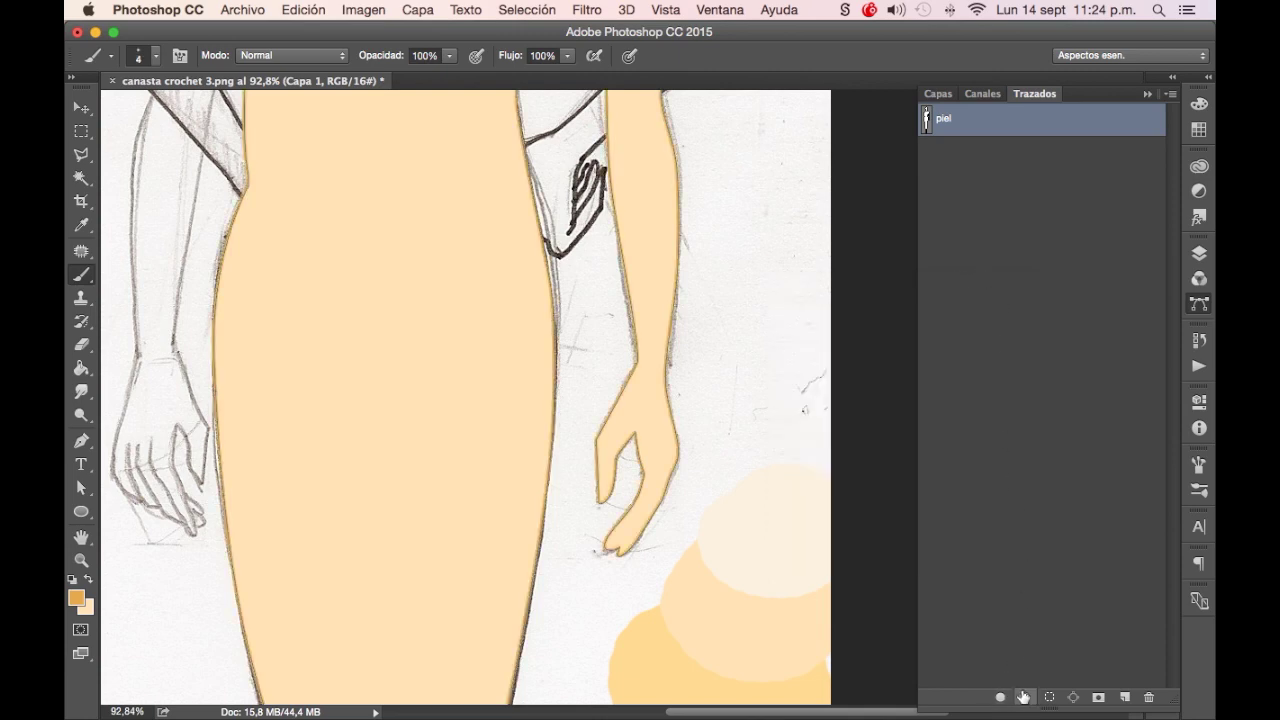
Start renaming Capa 1 to 'contorno piel'
{"action": "left_click", "coordinate": [938, 94]}
{"action": "left_click", "coordinate": [985, 358]}
{"action": "left_click", "coordinate": [980, 198]}
{"action": "double_click", "coordinate": [980, 198]}
{"action": "type", "text": "contorno piel"}
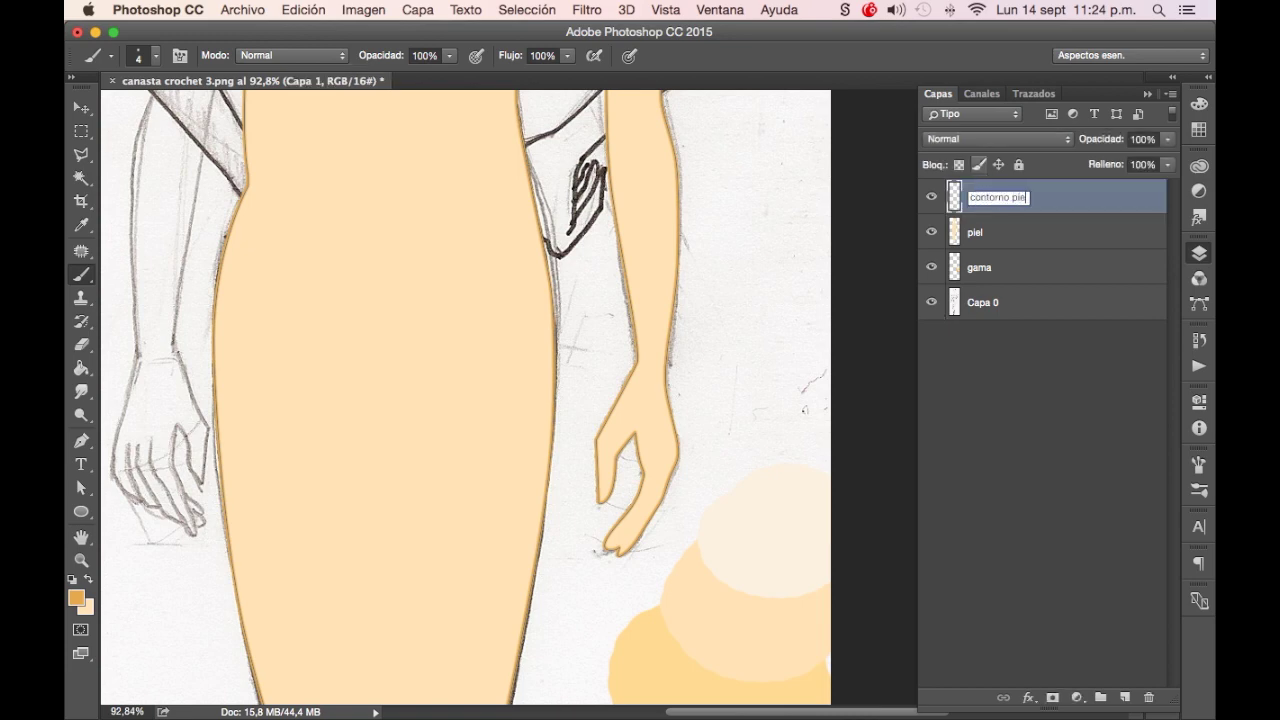
Confirm the 'contorno piel' name and move sketch layer Capa 0 to the top at 35% opacity
{"action": "key", "text": "Return"}
{"action": "left_click_drag", "start_coordinate": [1020, 302], "coordinate": [1036, 190]}
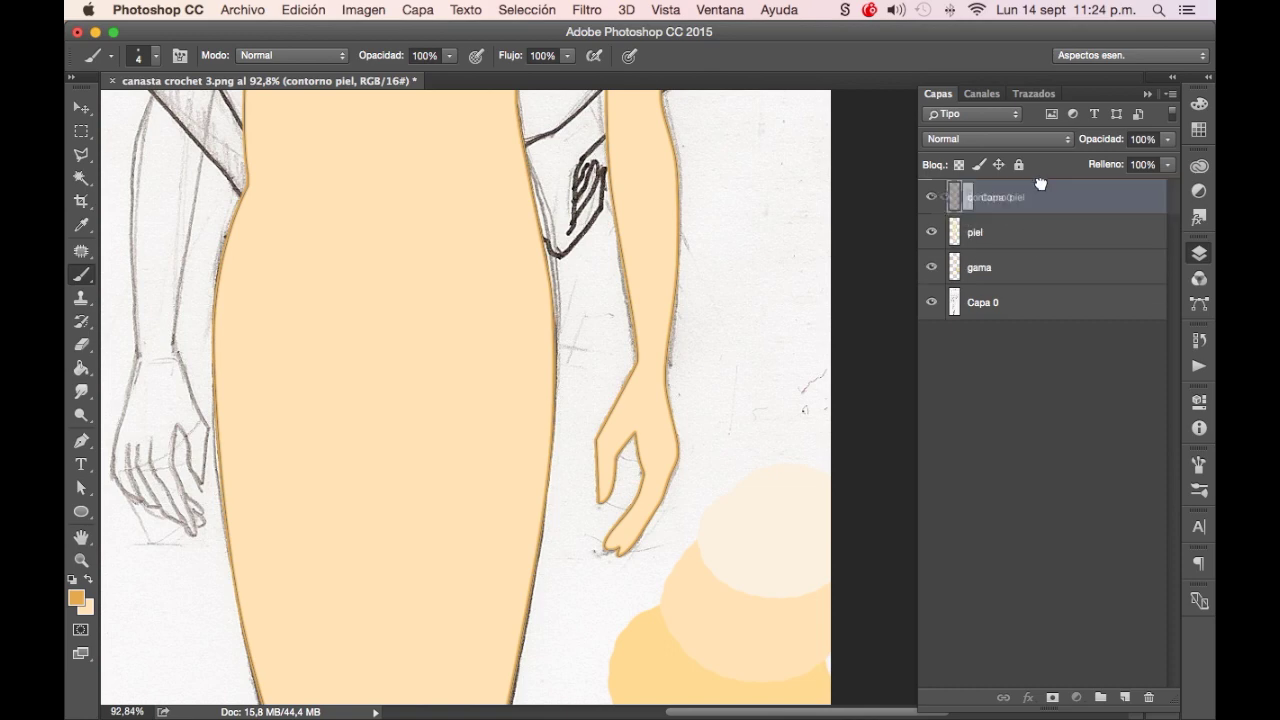
{"action": "left_click_drag", "start_coordinate": [1112, 142], "coordinate": [1096, 143]}
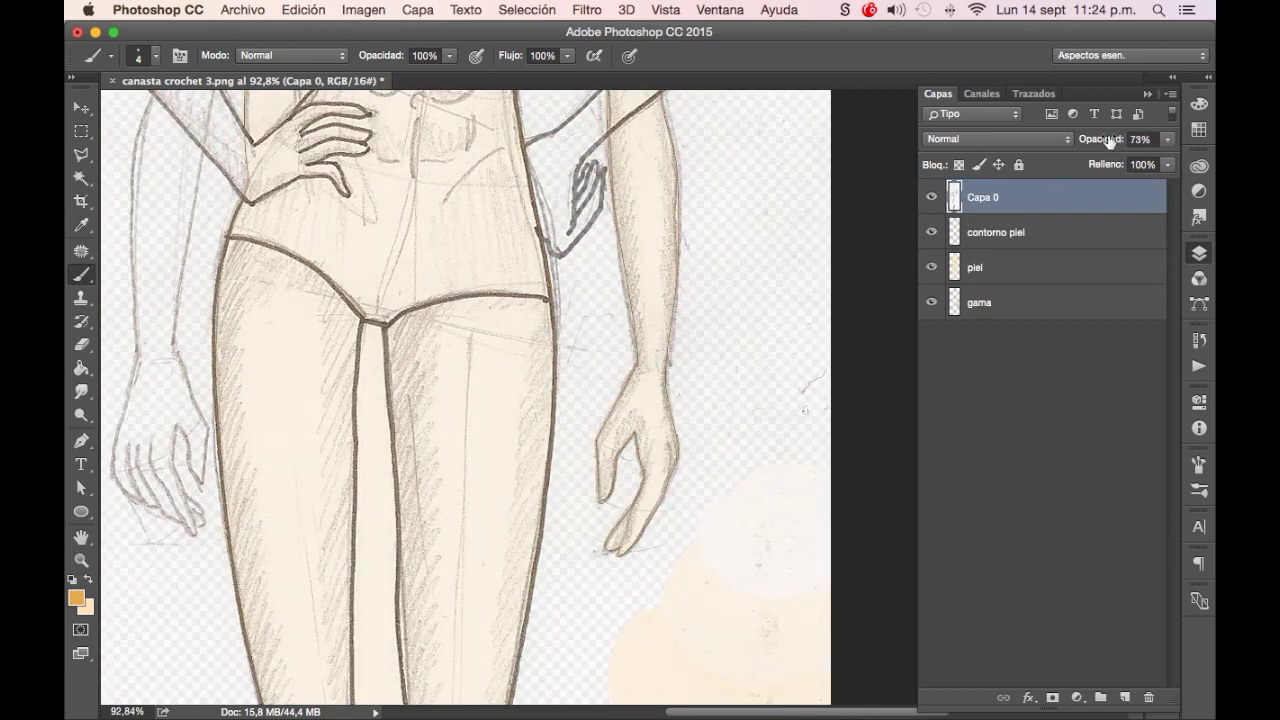
Add a new bottom layer below gama and fill it with white
{"action": "left_click", "coordinate": [1020, 313]}
{"action": "left_click", "coordinate": [1124, 697]}
{"action": "left_click_drag", "start_coordinate": [1020, 310], "coordinate": [1023, 373]}
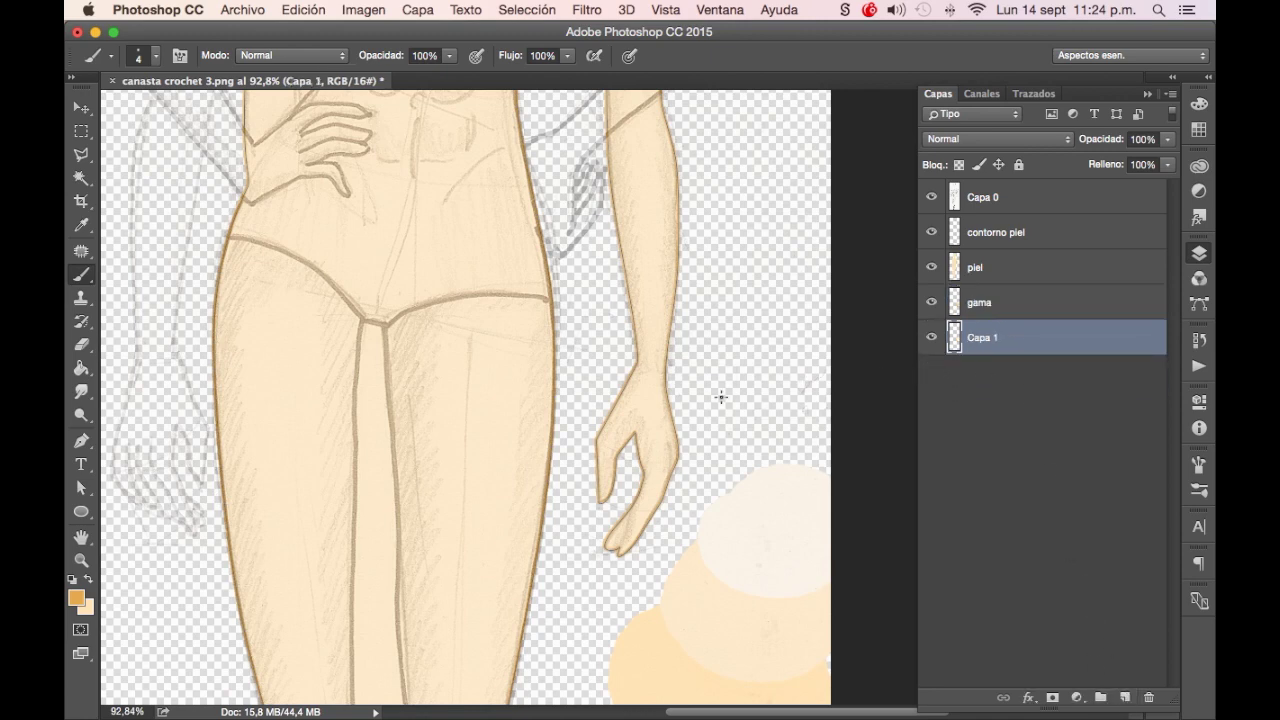
{"action": "left_click", "coordinate": [73, 580]}
{"action": "left_click", "coordinate": [88, 580]}
{"action": "key", "text": "g"}
{"action": "left_click", "coordinate": [600, 357]}
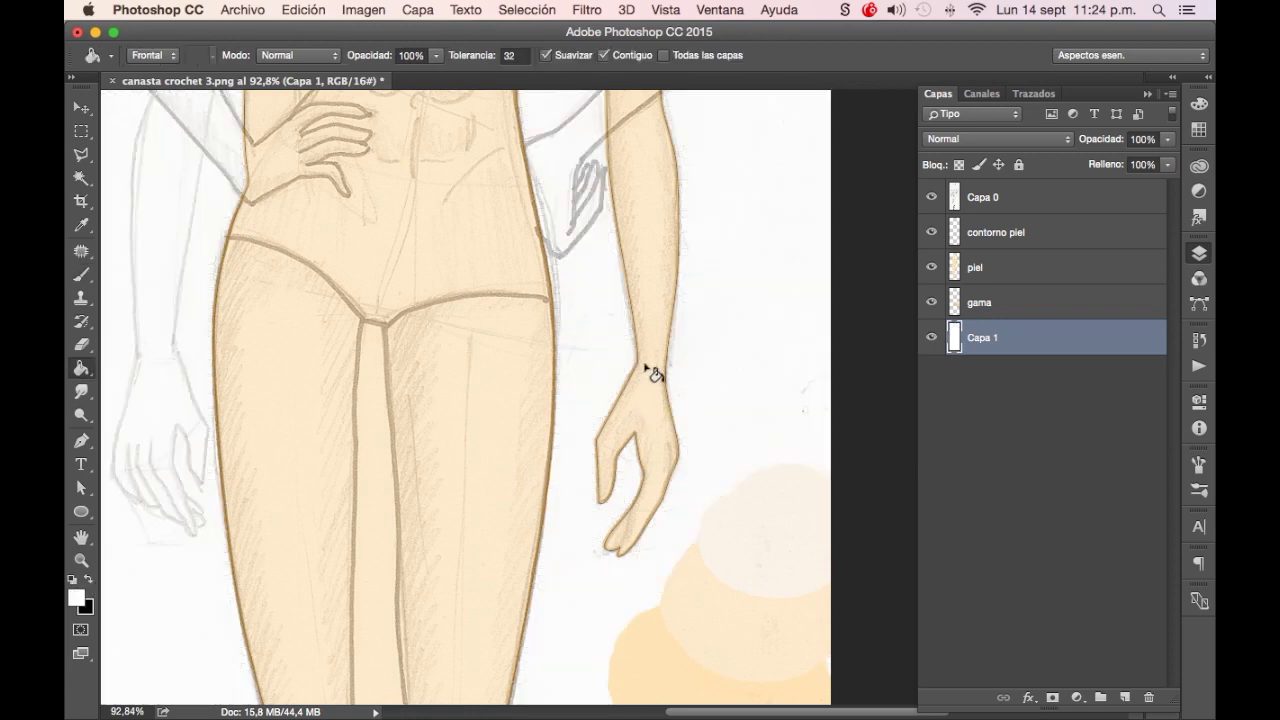
Glance at the Paths list, then return to the layers and select Capa 0
{"action": "scroll", "coordinate": [650, 372], "scroll_direction": "down", "scroll_amount": 5}
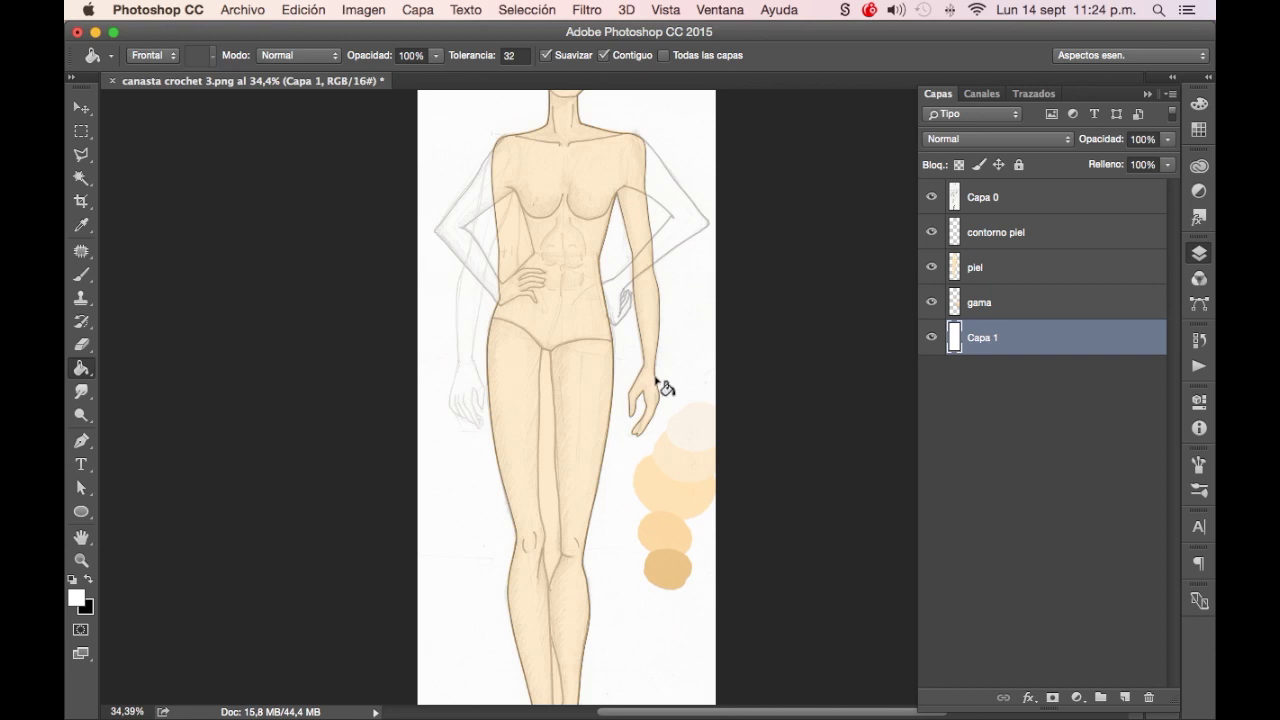
{"action": "scroll", "coordinate": [660, 385], "scroll_direction": "up", "scroll_amount": 1}
{"action": "left_click", "coordinate": [1034, 93]}
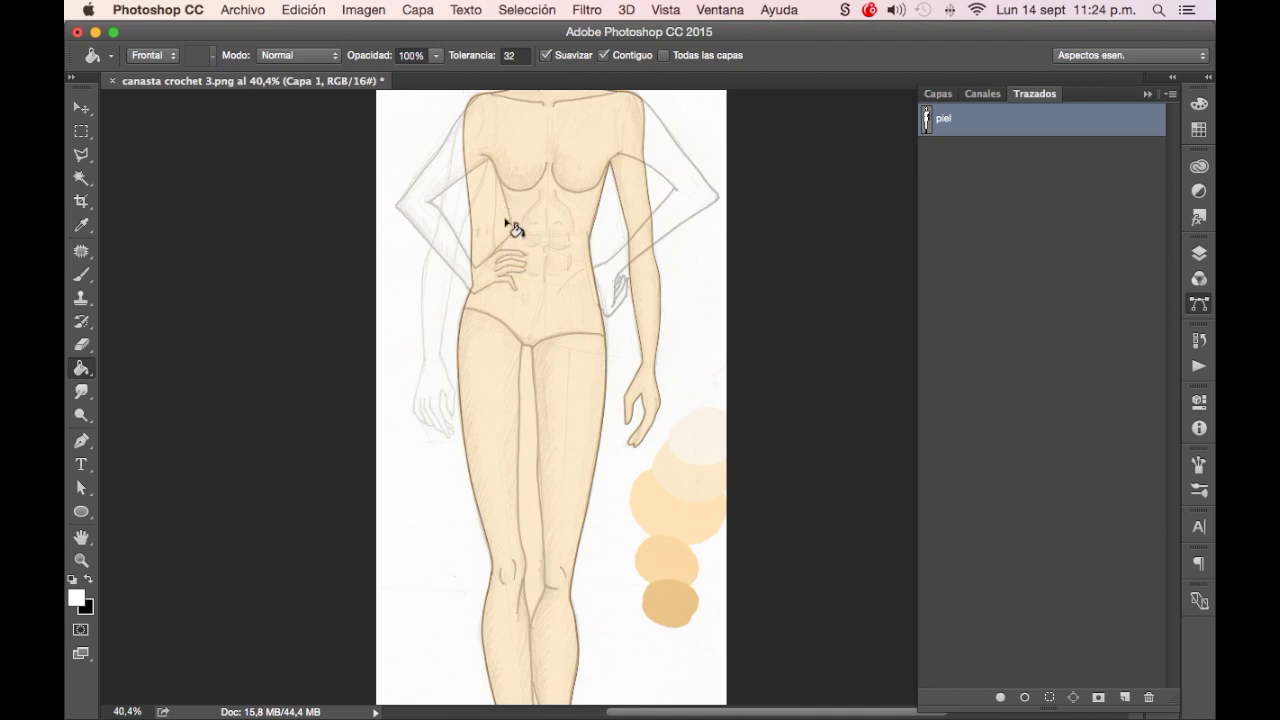
{"action": "left_click", "coordinate": [940, 94]}
{"action": "left_click", "coordinate": [1016, 202]}
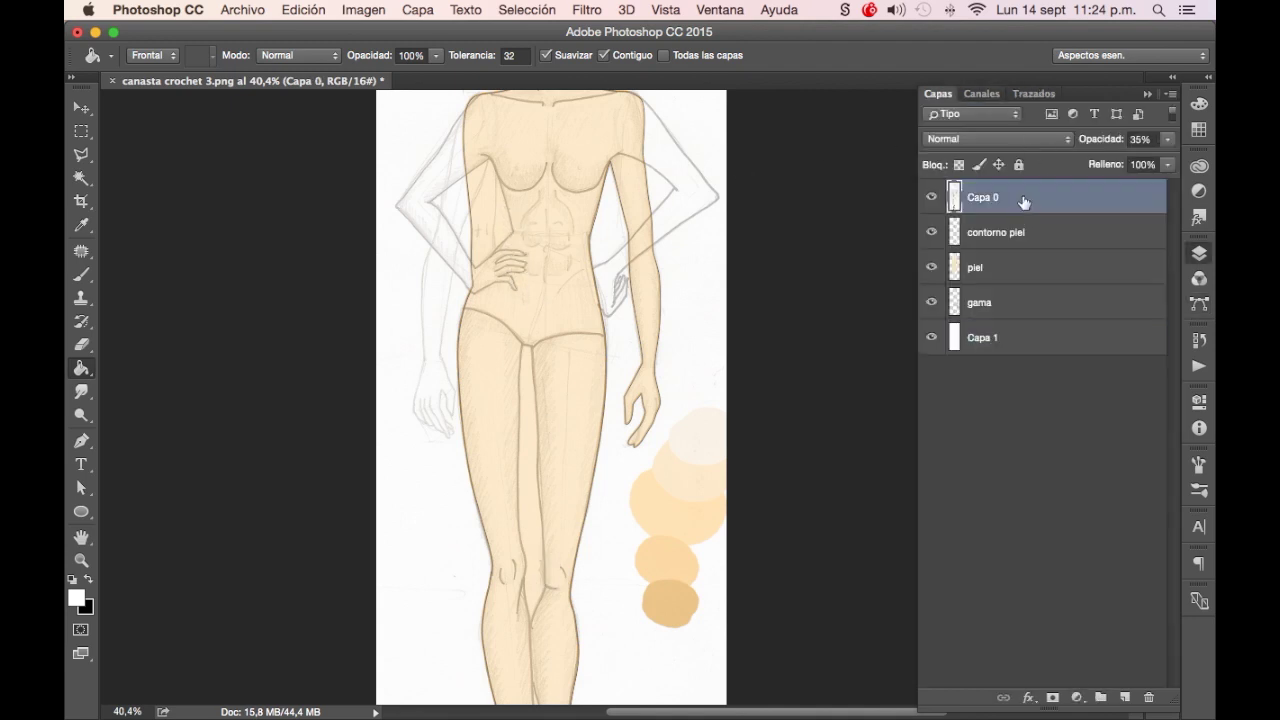
Delete the piel skin-fill layer and restore the accidentally deleted gama layer
{"action": "left_click", "coordinate": [1006, 238]}
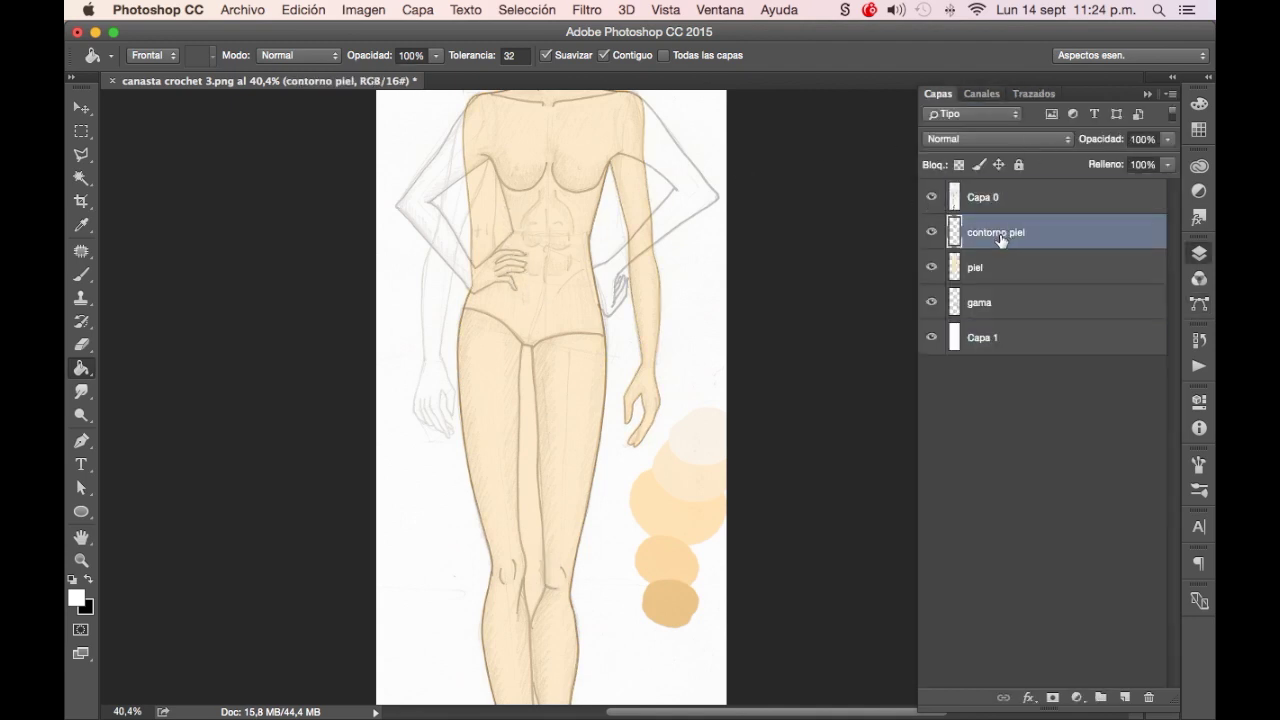
{"action": "left_click", "coordinate": [1012, 261]}
{"action": "key", "text": "Delete"}
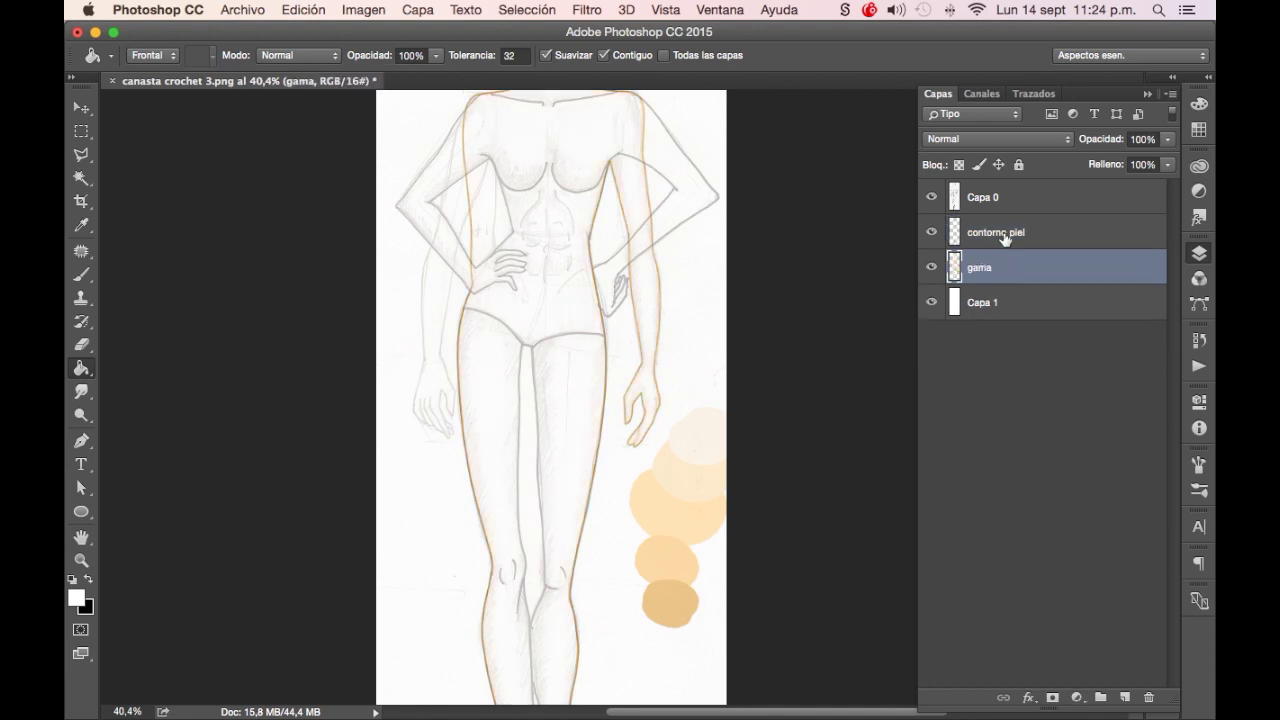
{"action": "key", "text": "Delete"}
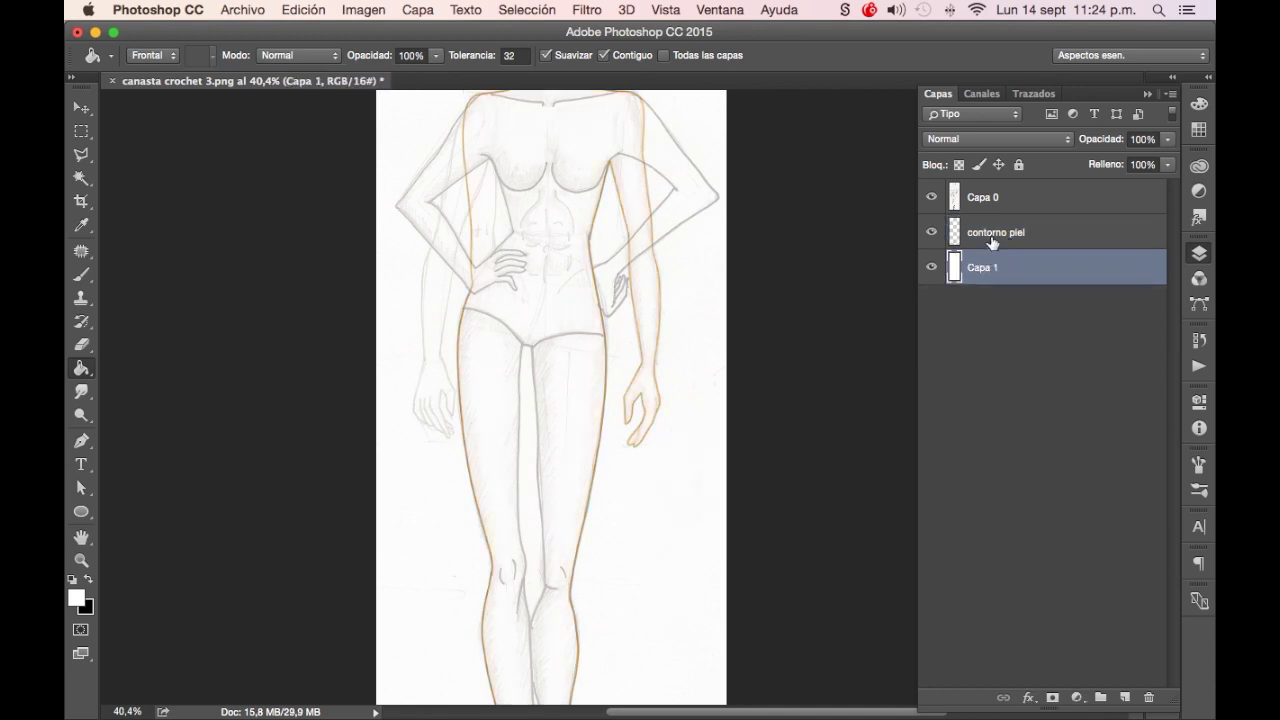
{"action": "key", "text": "ctrl+z"}
Toggle background and sketch visibility, leaving the Capa 0 sketch hidden
{"action": "left_click", "coordinate": [932, 302]}
{"action": "left_click", "coordinate": [932, 302]}
{"action": "left_click", "coordinate": [932, 199]}
{"action": "left_click", "coordinate": [932, 199]}
{"action": "left_click", "coordinate": [932, 199]}
Delete the contorno piel outline layer and add a new empty layer above gama
{"action": "left_click", "coordinate": [932, 232]}
{"action": "left_click", "coordinate": [933, 232]}
{"action": "left_click", "coordinate": [1005, 236]}
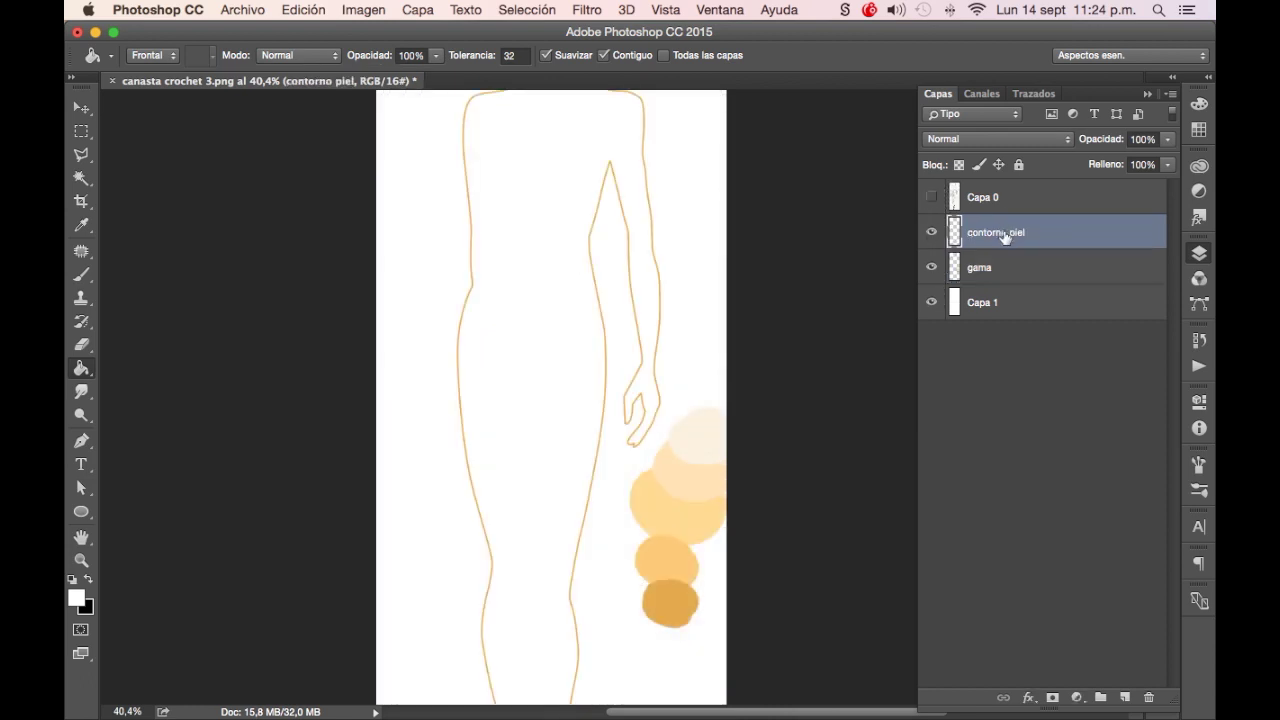
{"action": "key", "text": "Delete"}
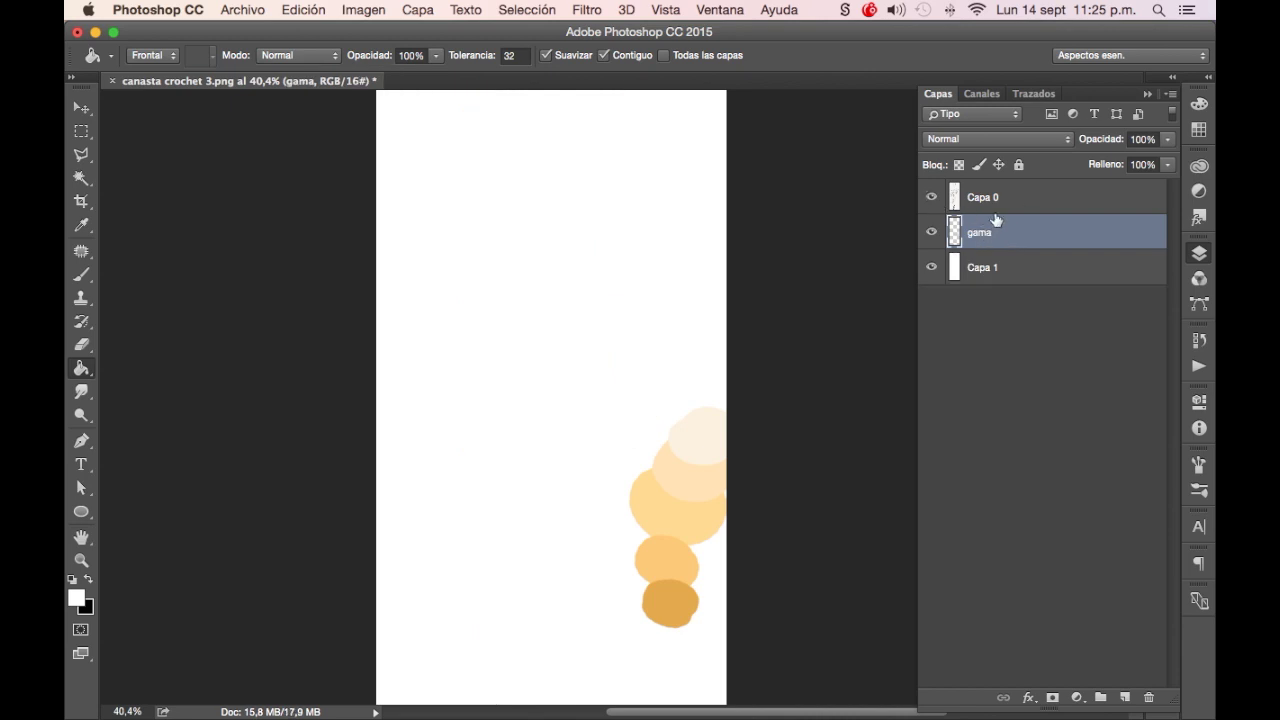
{"action": "left_click", "coordinate": [1124, 697]}
Add a second new layer and rename the two new layers piel and contorno piel
{"action": "left_click", "coordinate": [1124, 697]}
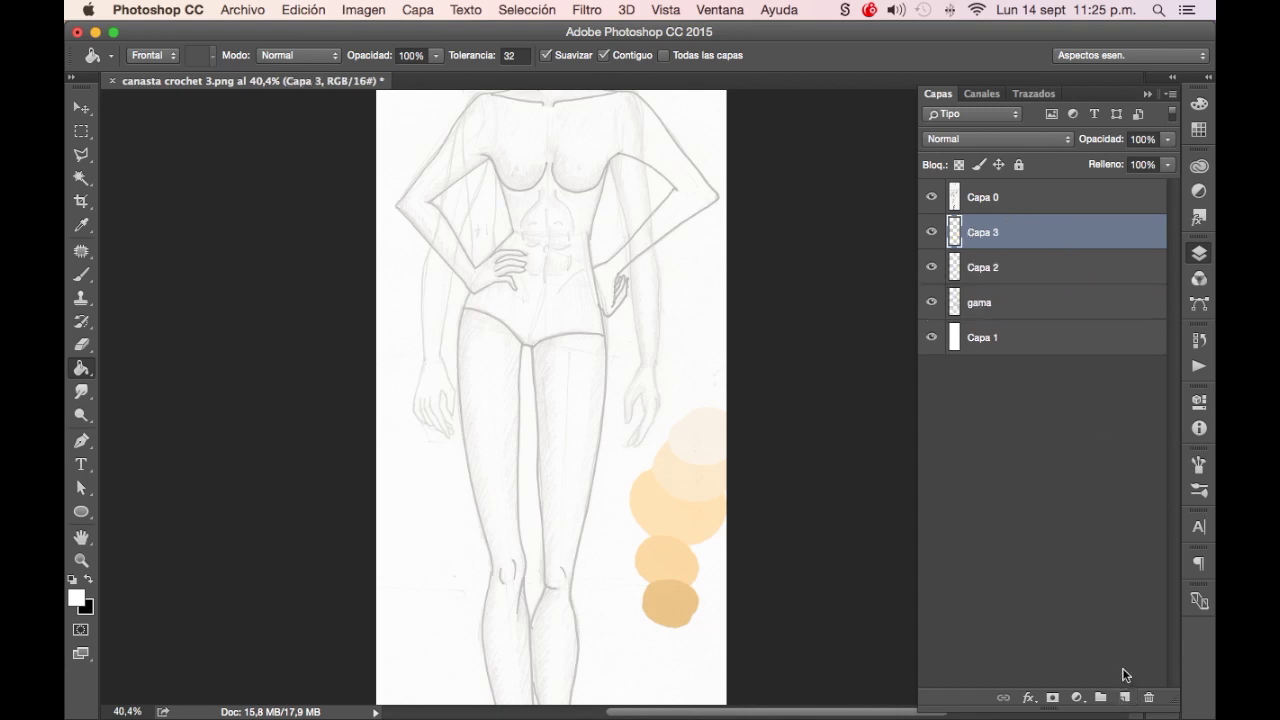
{"action": "double_click", "coordinate": [985, 267]}
{"action": "type", "text": "p"}
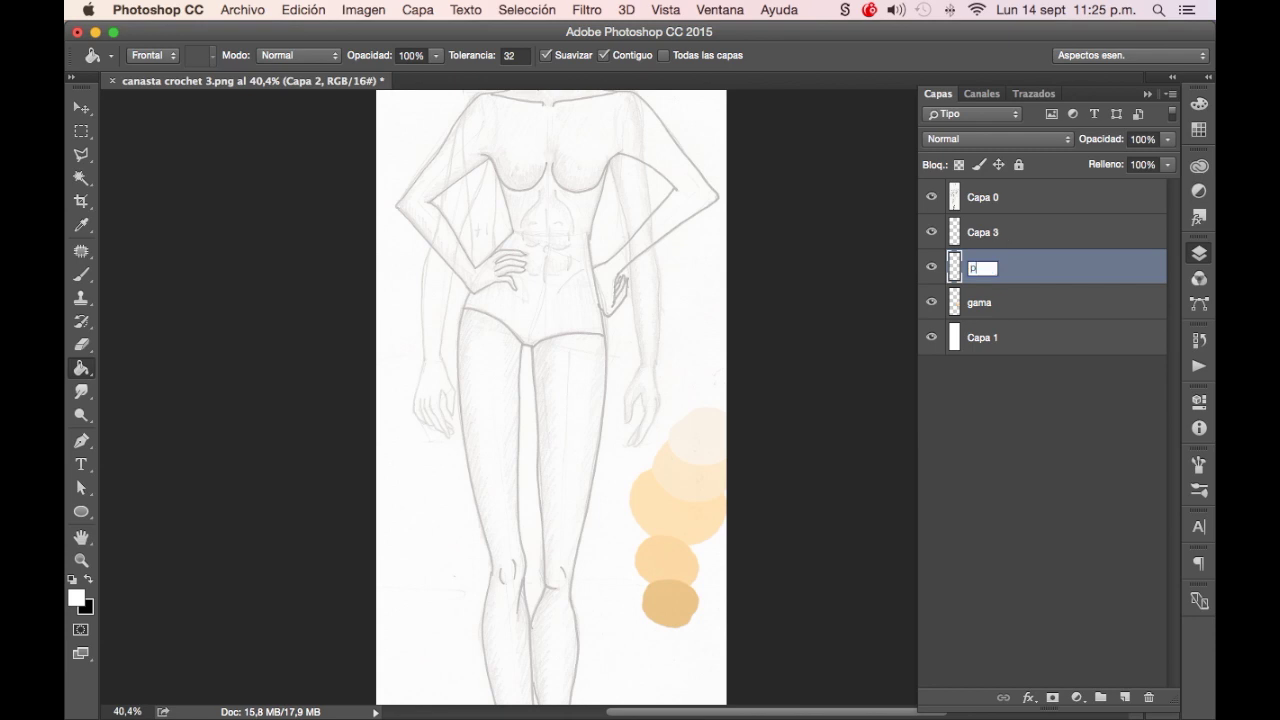
{"action": "type", "text": "iel"}
{"action": "key", "text": "Return"}
{"action": "double_click", "coordinate": [984, 232]}
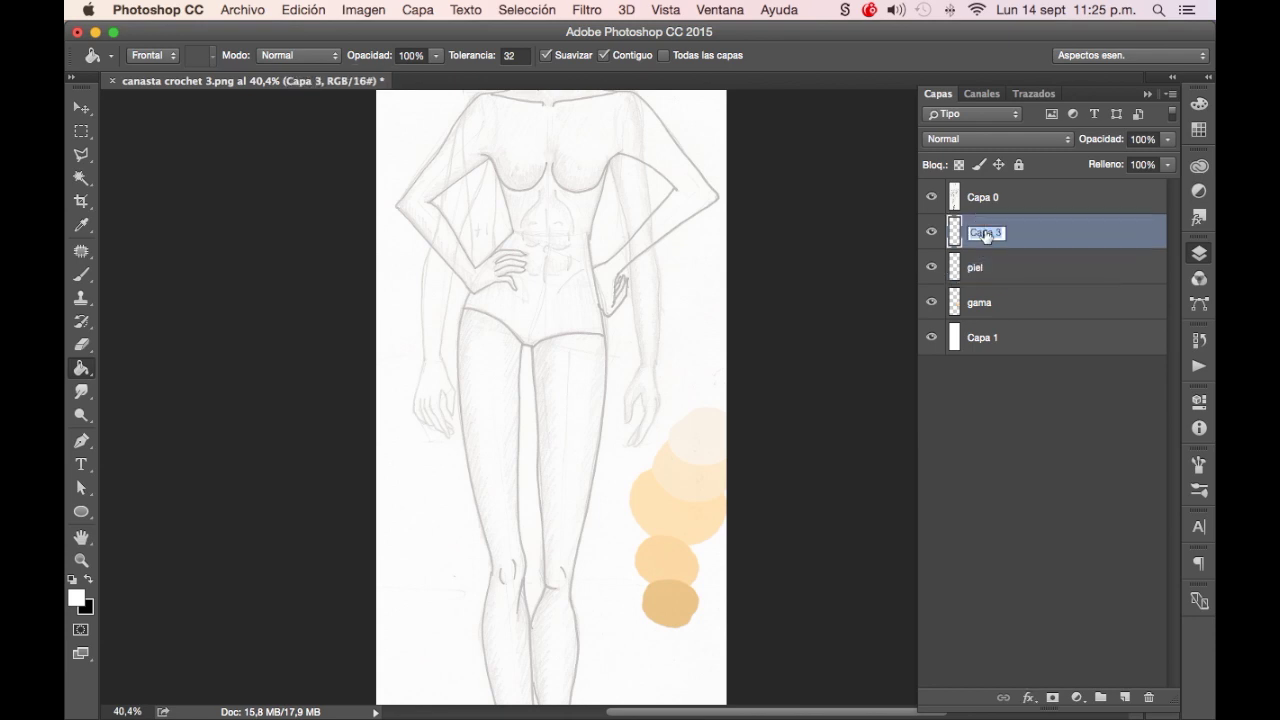
{"action": "type", "text": "comtorno piel"}
{"action": "key", "text": "Return"}
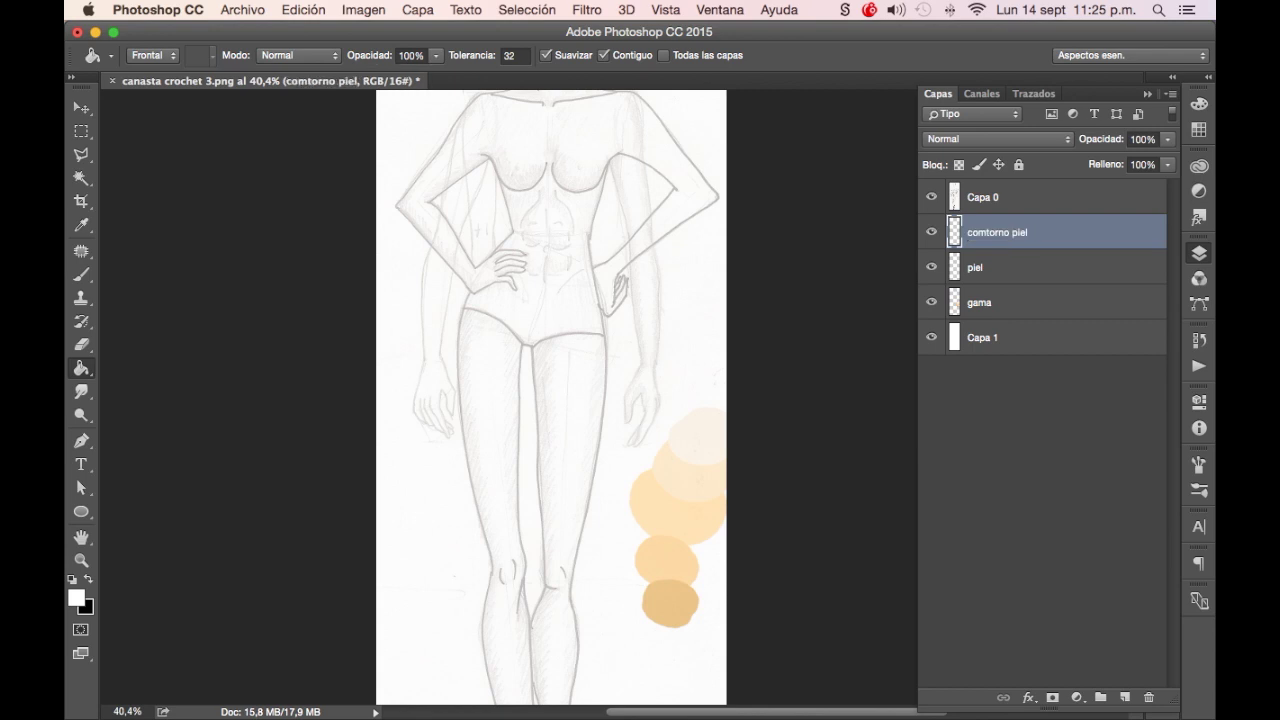
From the Paths panel, step back and forward through history to restore the skin fill
{"action": "left_click", "coordinate": [1033, 95]}
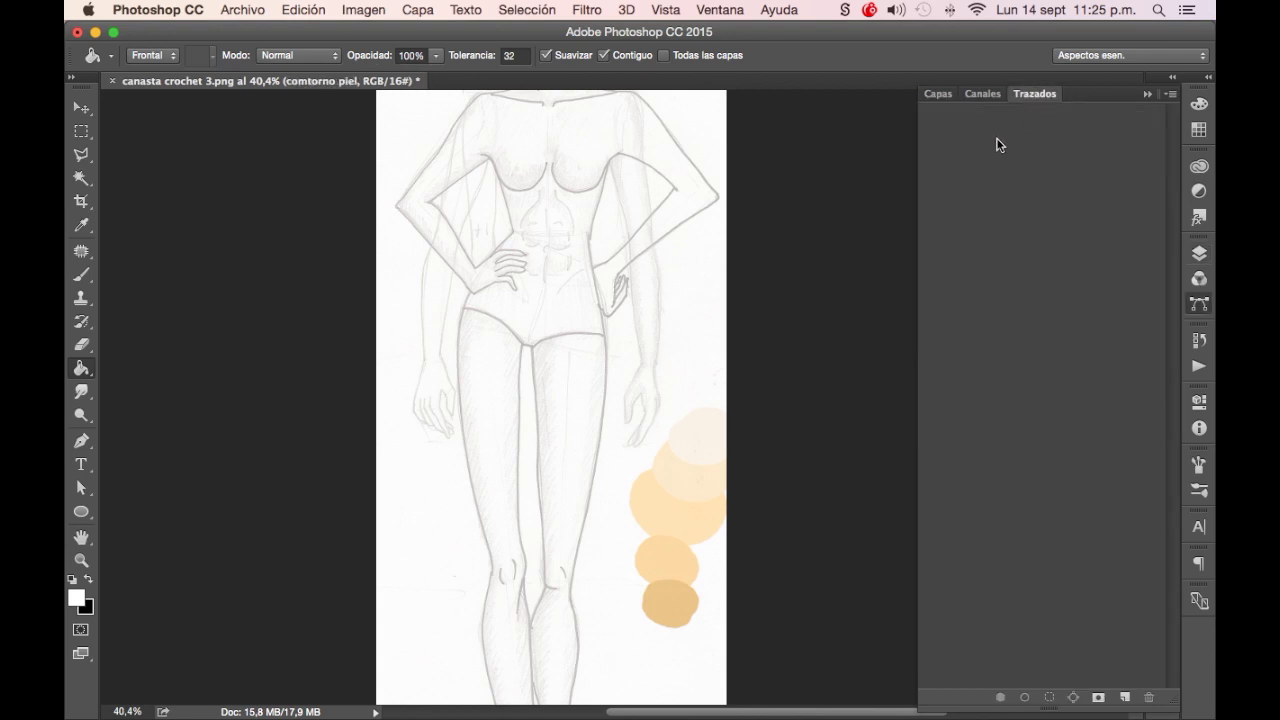
{"action": "key", "text": "super+alt+z"}
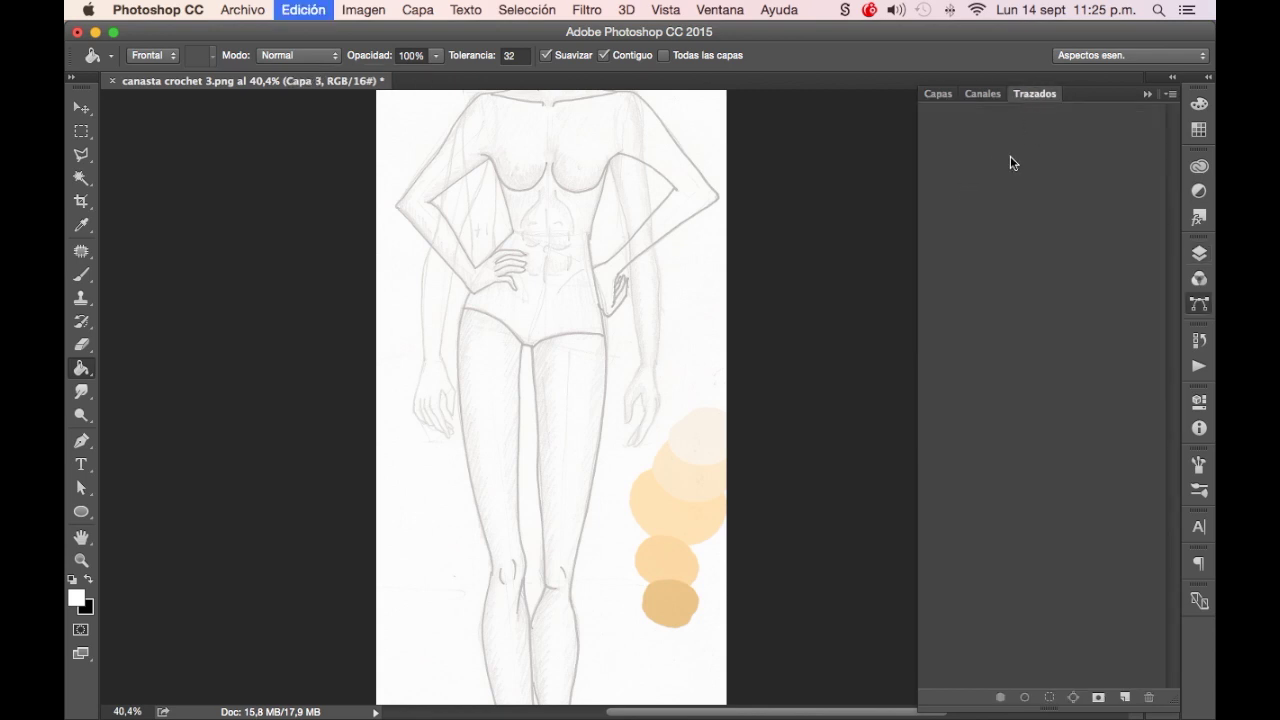
{"action": "key", "text": "super+alt+z"}
{"action": "key", "text": "super+shift+z"}
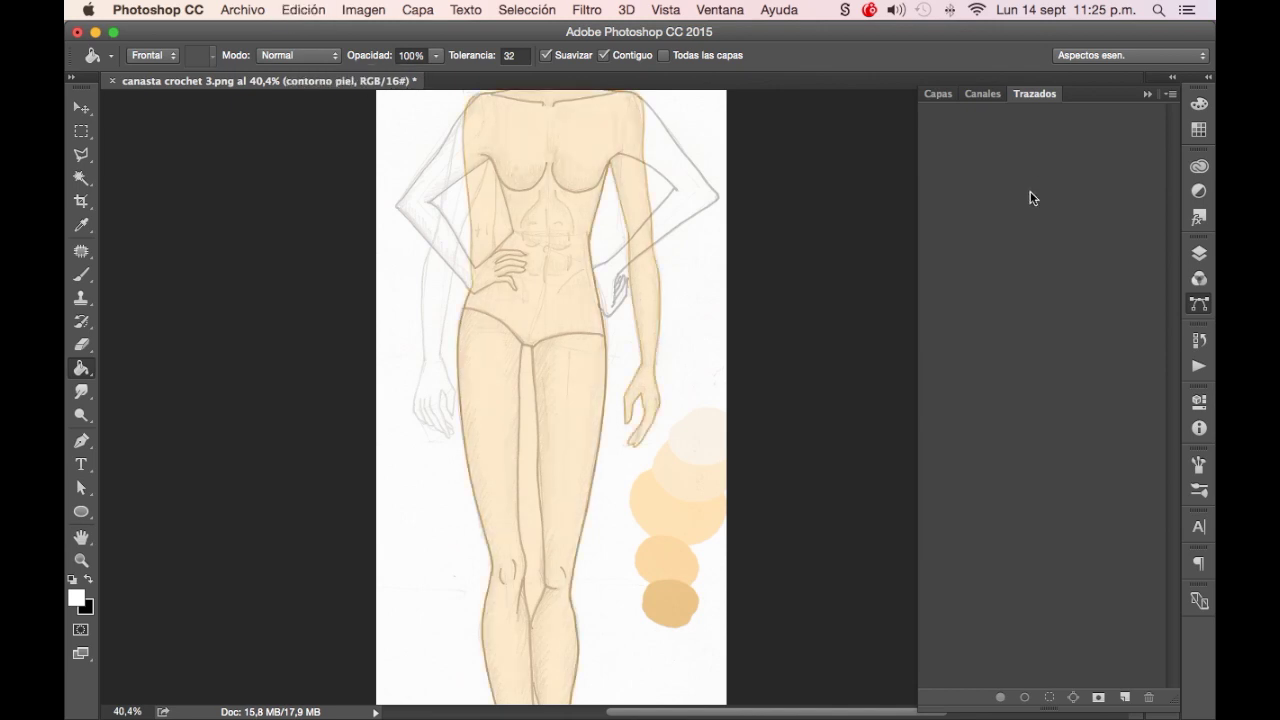
{"action": "key", "text": "super+shift+z"}
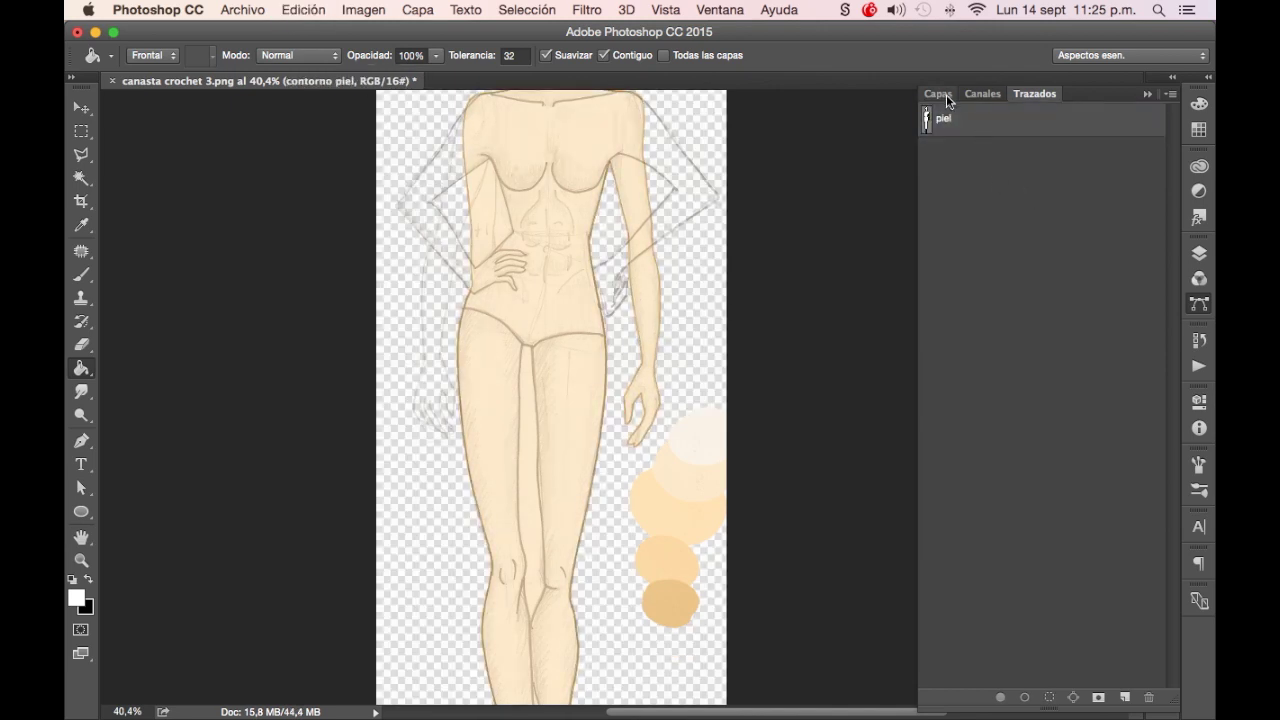
Delete the contorno piel layer, then check the gama and Capa 0 layers' visibility
{"action": "left_click", "coordinate": [938, 94]}
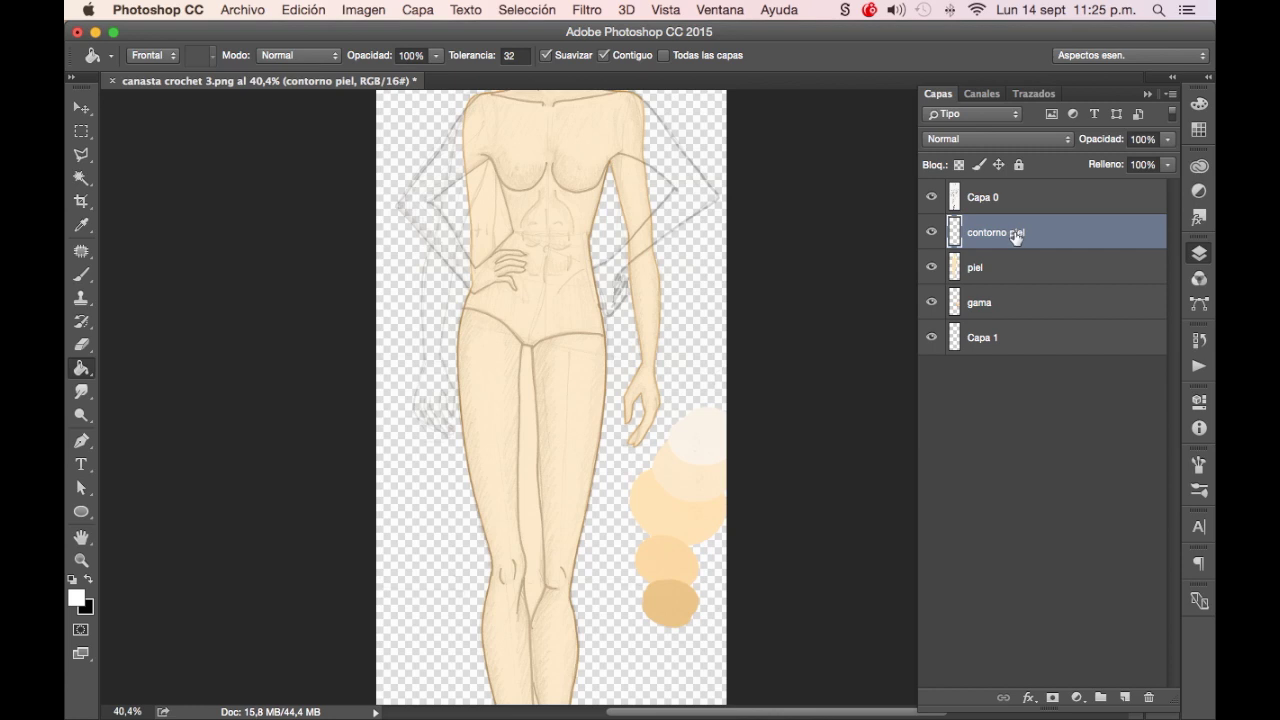
{"action": "key", "text": "Delete"}
{"action": "key", "text": "Delete"}
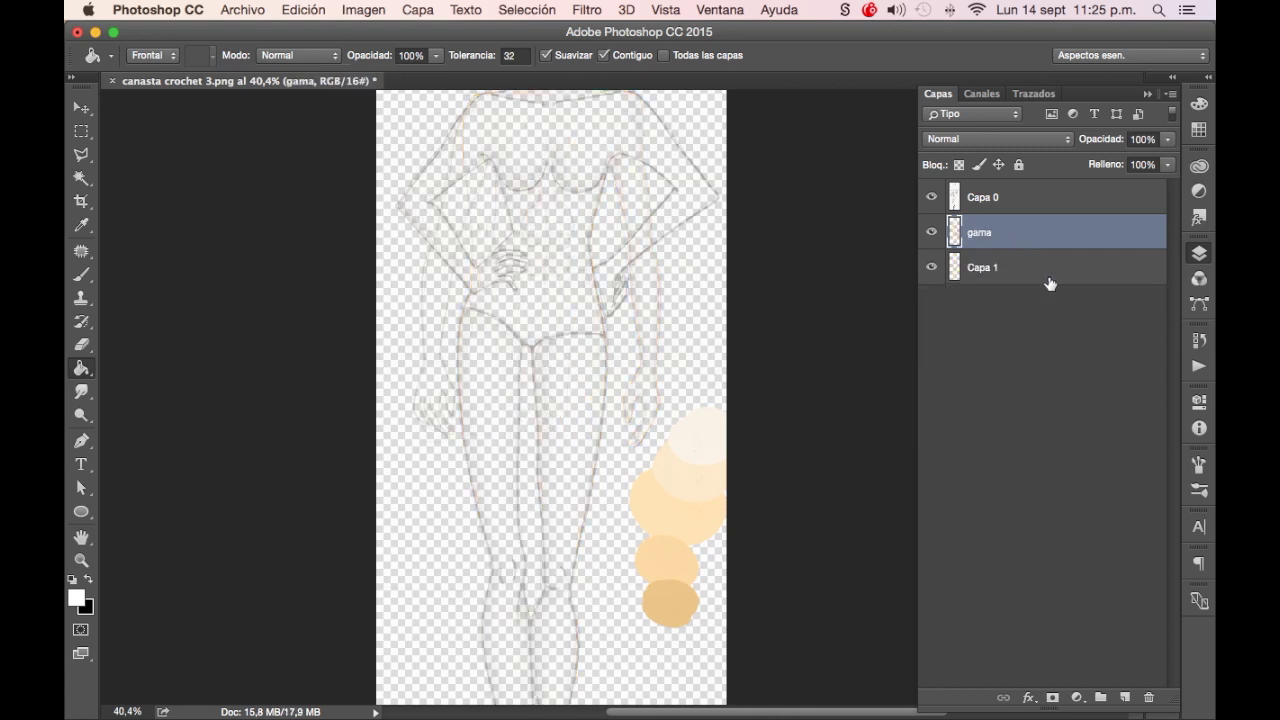
{"action": "left_click", "coordinate": [932, 233]}
{"action": "left_click", "coordinate": [932, 233]}
{"action": "left_click", "coordinate": [934, 199]}
{"action": "left_click", "coordinate": [934, 199]}
Add three new layers, move Capa 4 to the bottom and fill it white
{"action": "left_click", "coordinate": [1124, 697]}
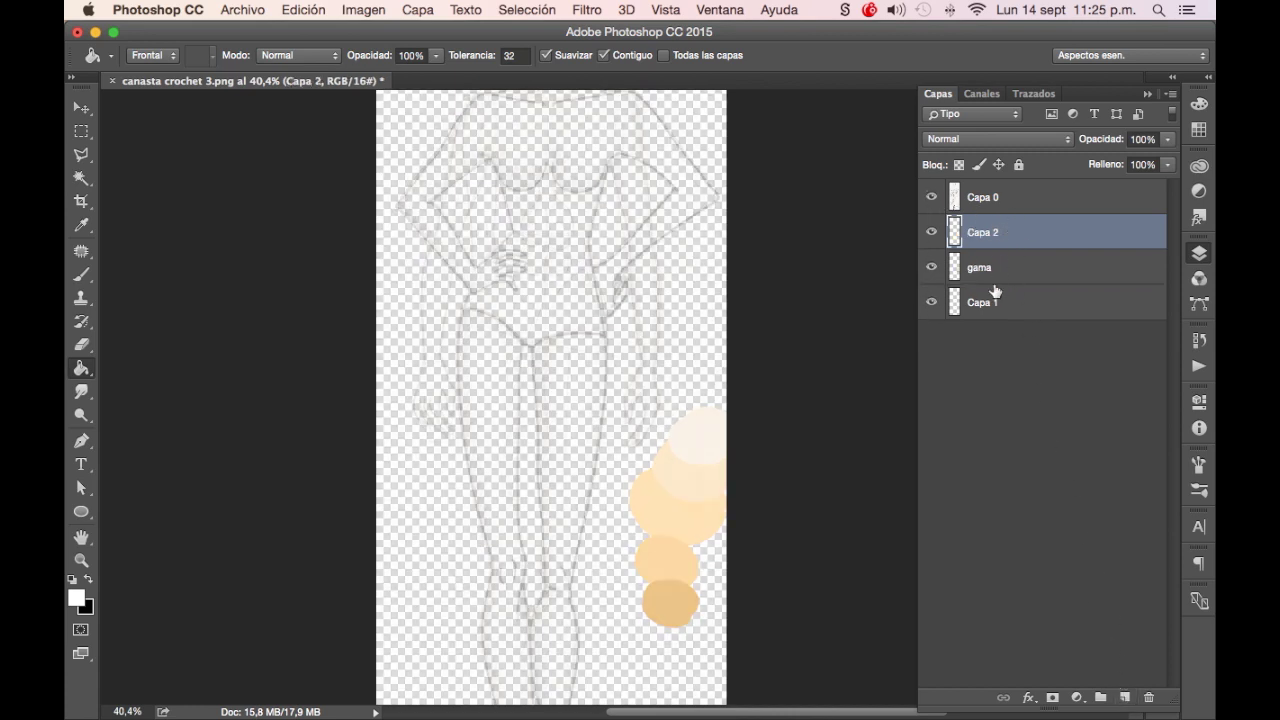
{"action": "left_click", "coordinate": [1126, 697]}
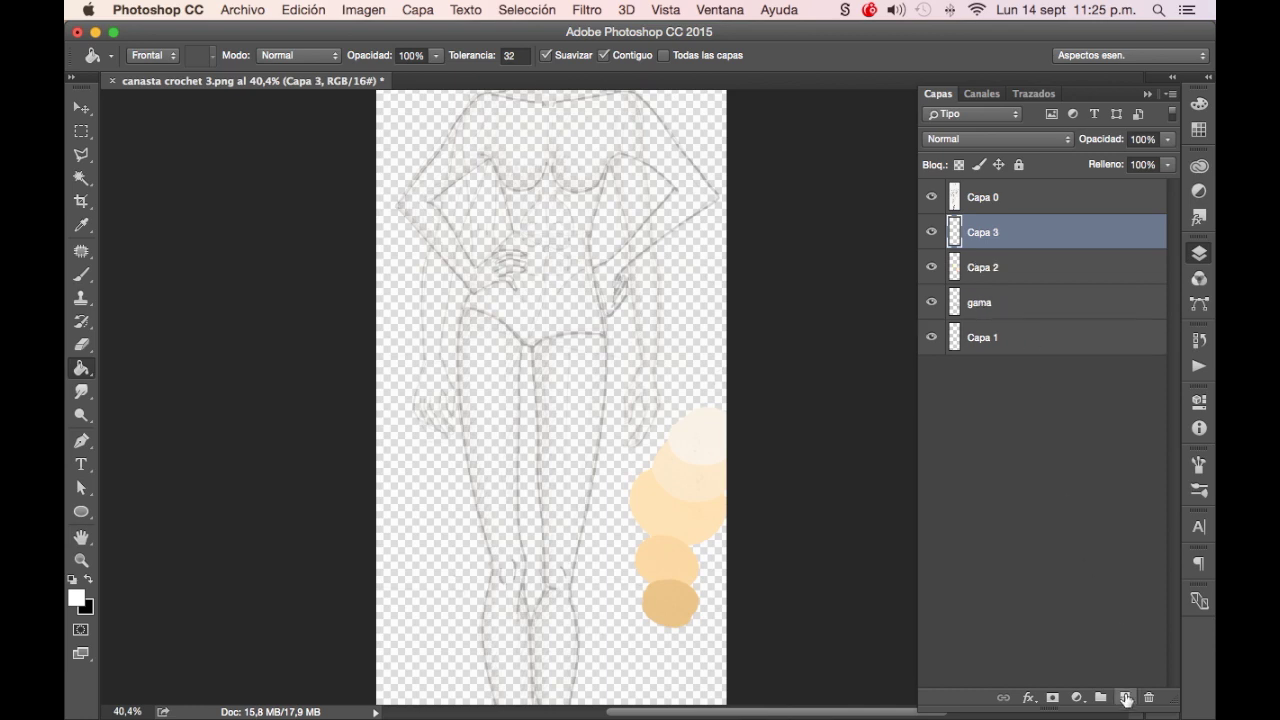
{"action": "left_click", "coordinate": [1125, 697]}
{"action": "left_click_drag", "start_coordinate": [1011, 232], "coordinate": [1009, 400]}
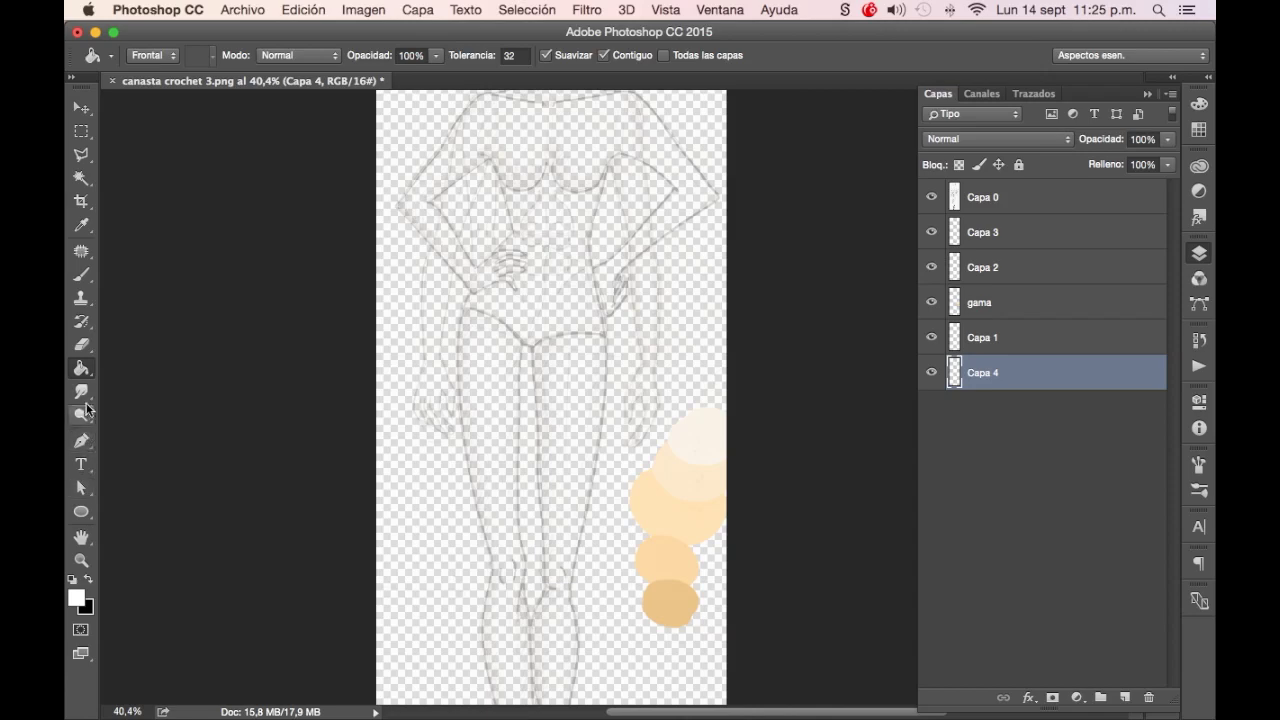
{"action": "left_click", "coordinate": [532, 344]}
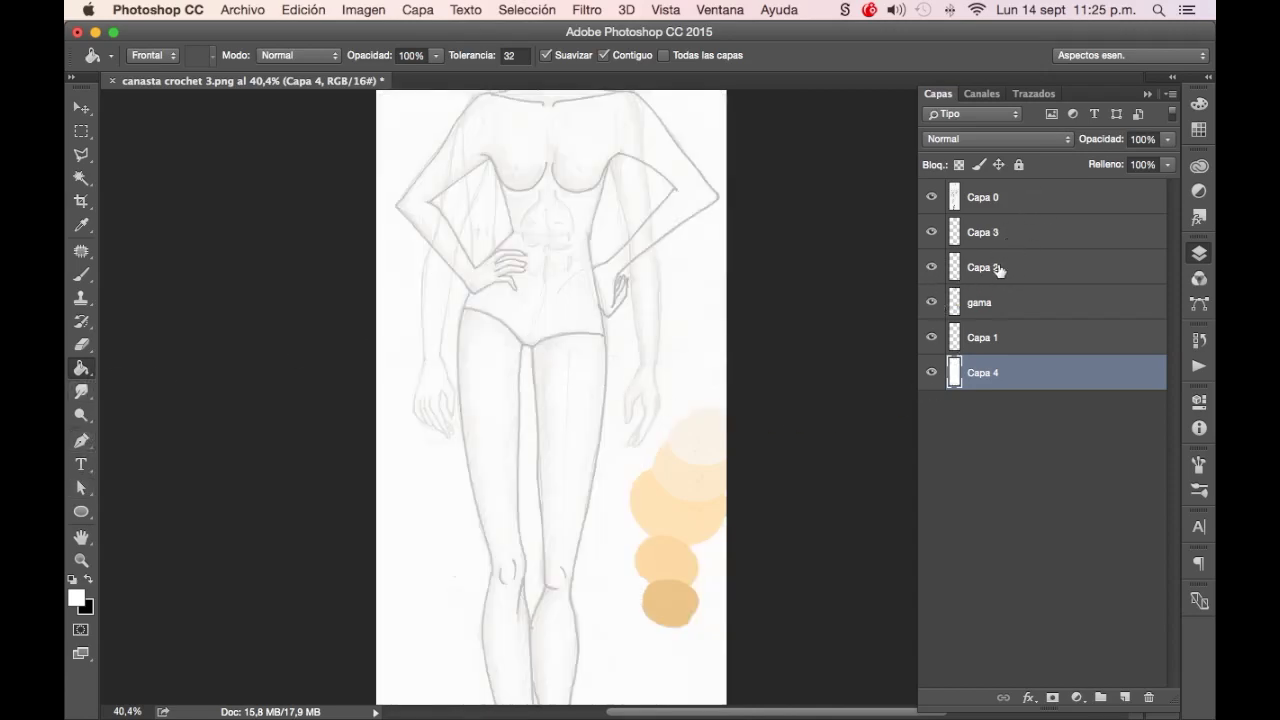
Rename the other new layers contorno piel and relleno piel, placing relleno piel below
{"action": "double_click", "coordinate": [995, 268]}
{"action": "type", "text": "con"}
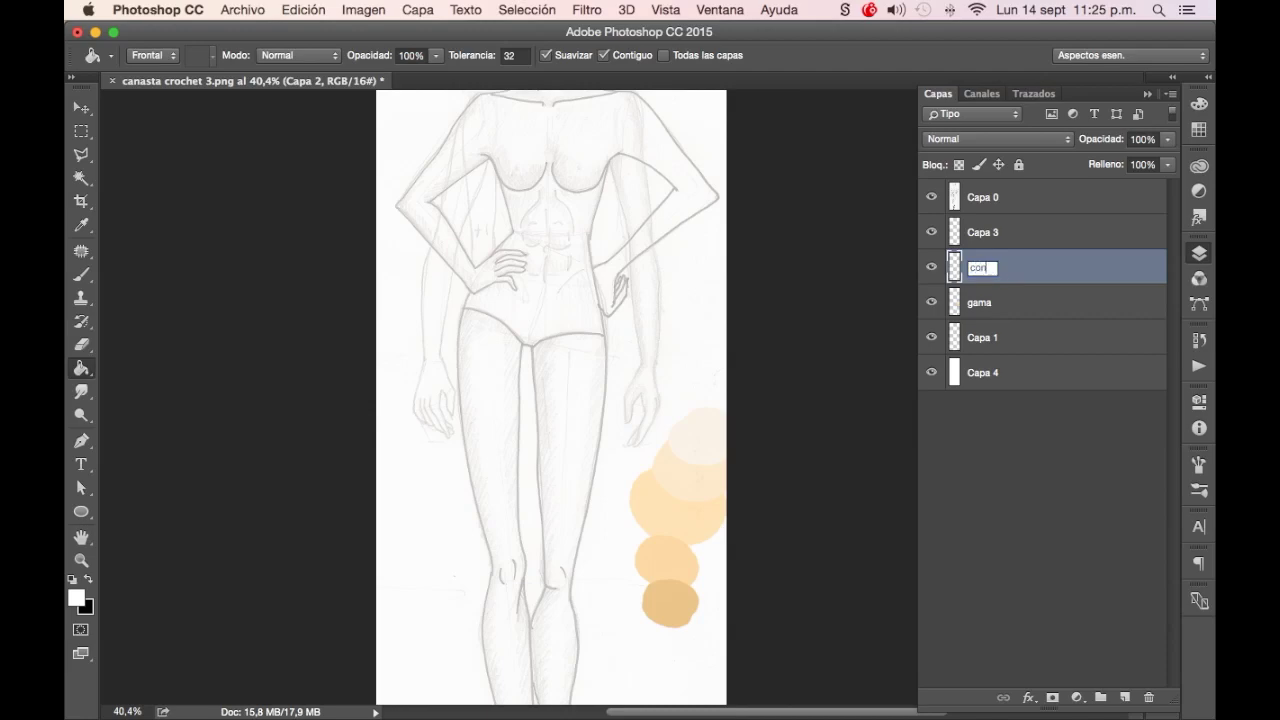
{"action": "type", "text": "torno piel"}
{"action": "key", "text": "Return"}
{"action": "double_click", "coordinate": [984, 232]}
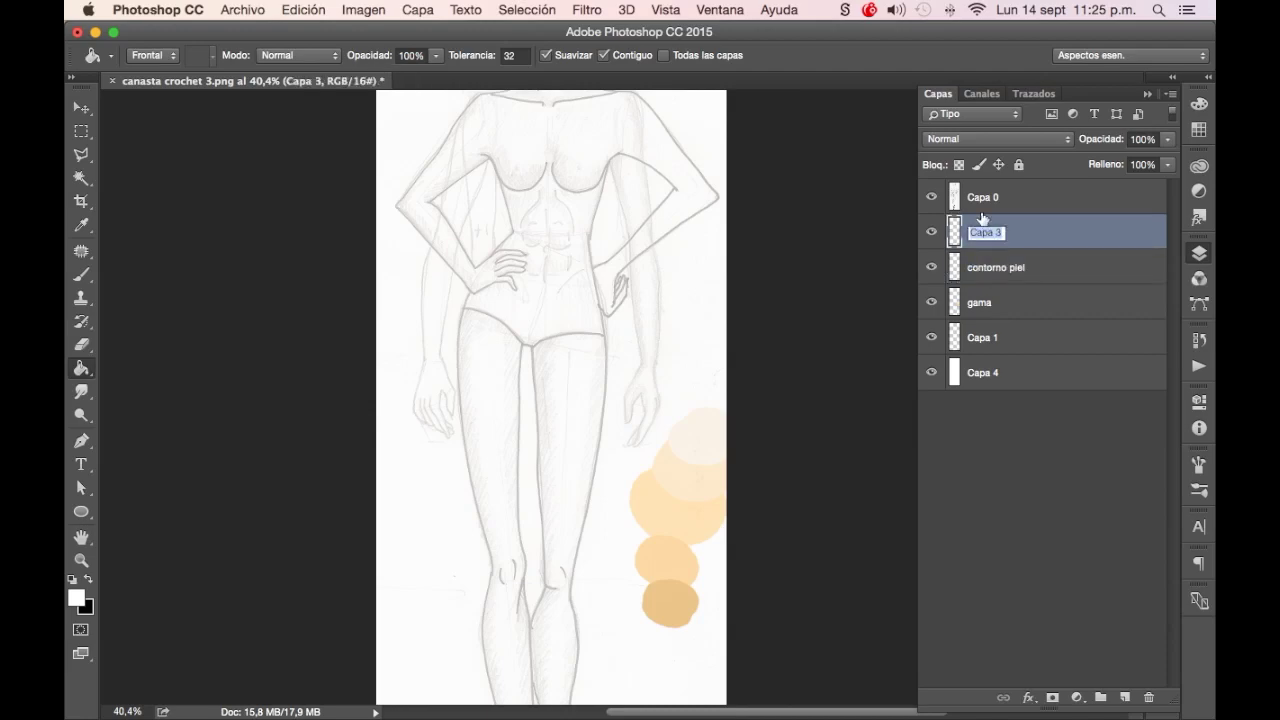
{"action": "type", "text": "rell"}
{"action": "key", "text": "Return"}
{"action": "left_click_drag", "start_coordinate": [1017, 240], "coordinate": [1022, 268]}
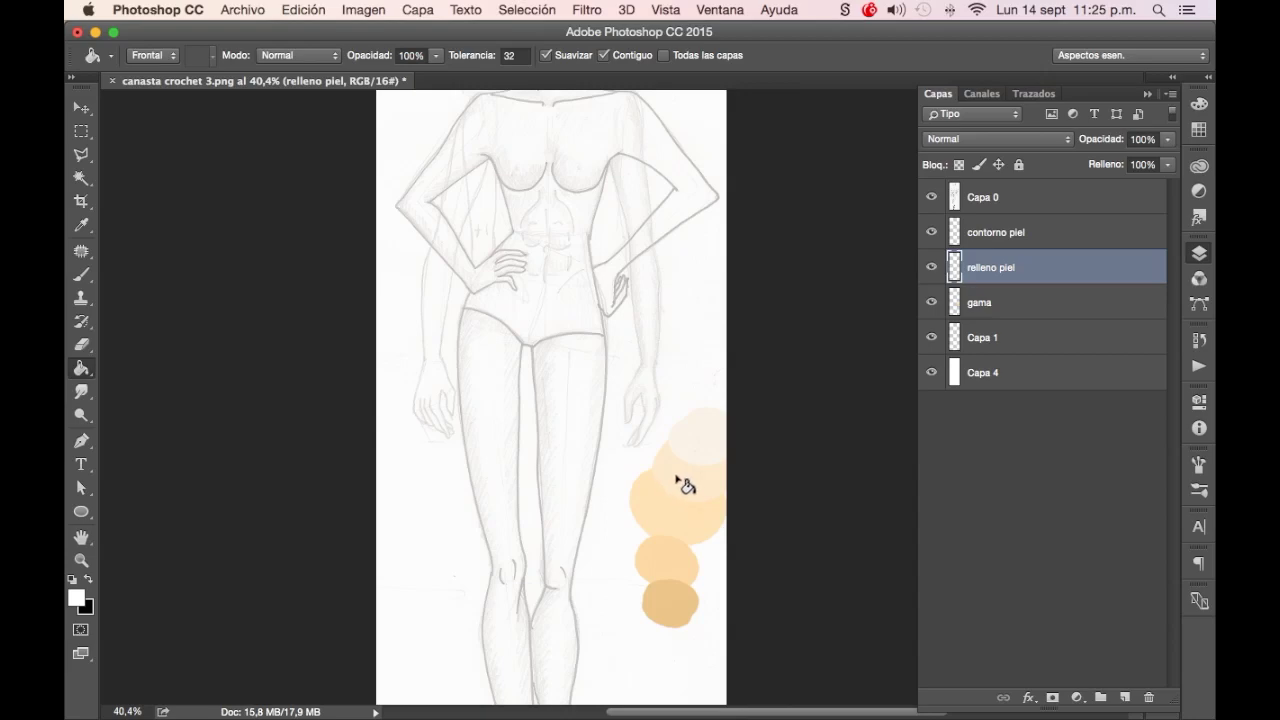
Sample peach skin tones from the gama swatches as foreground and background colours
{"action": "key", "text": "i"}
{"action": "left_click", "coordinate": [690, 513]}
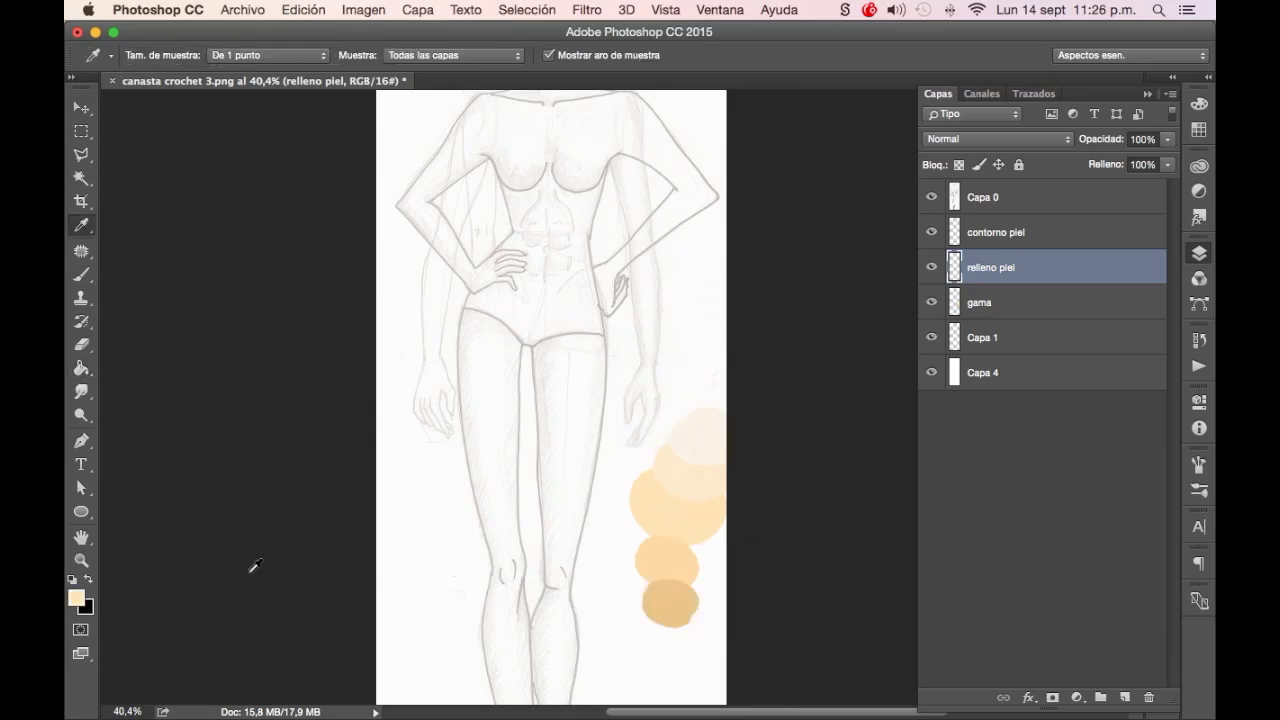
{"action": "left_click", "coordinate": [77, 598]}
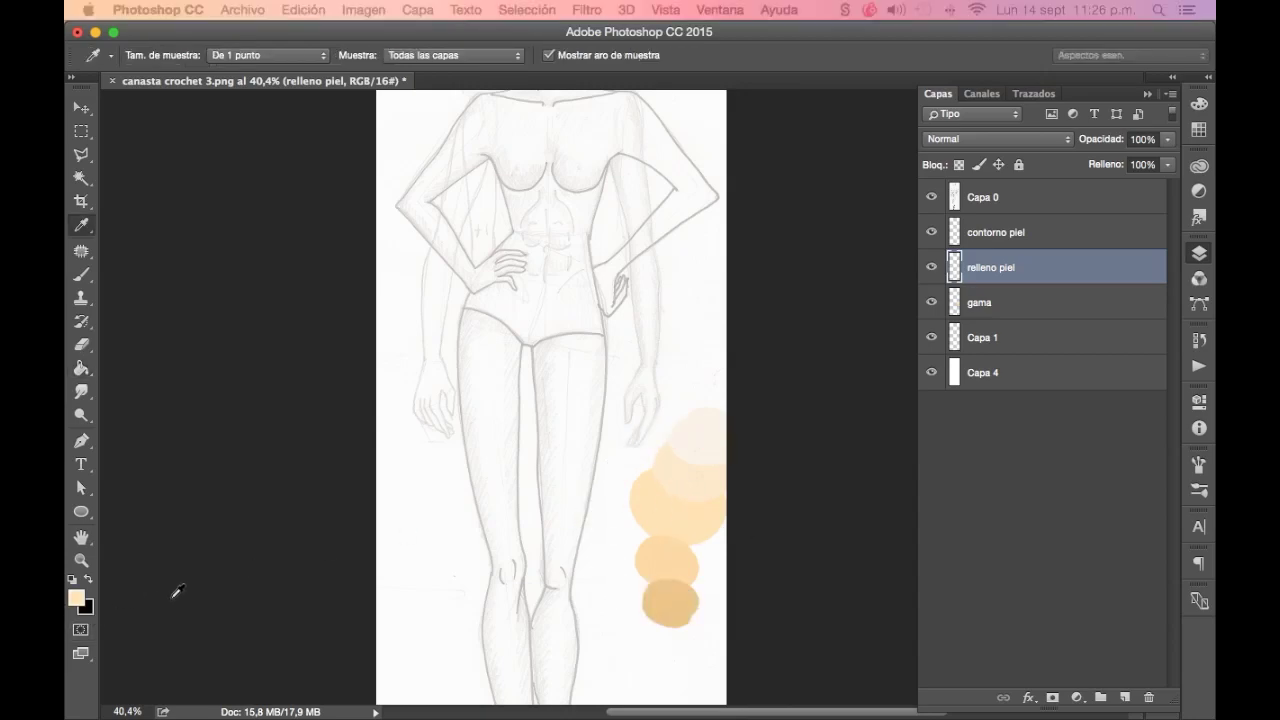
{"action": "key", "text": "x"}
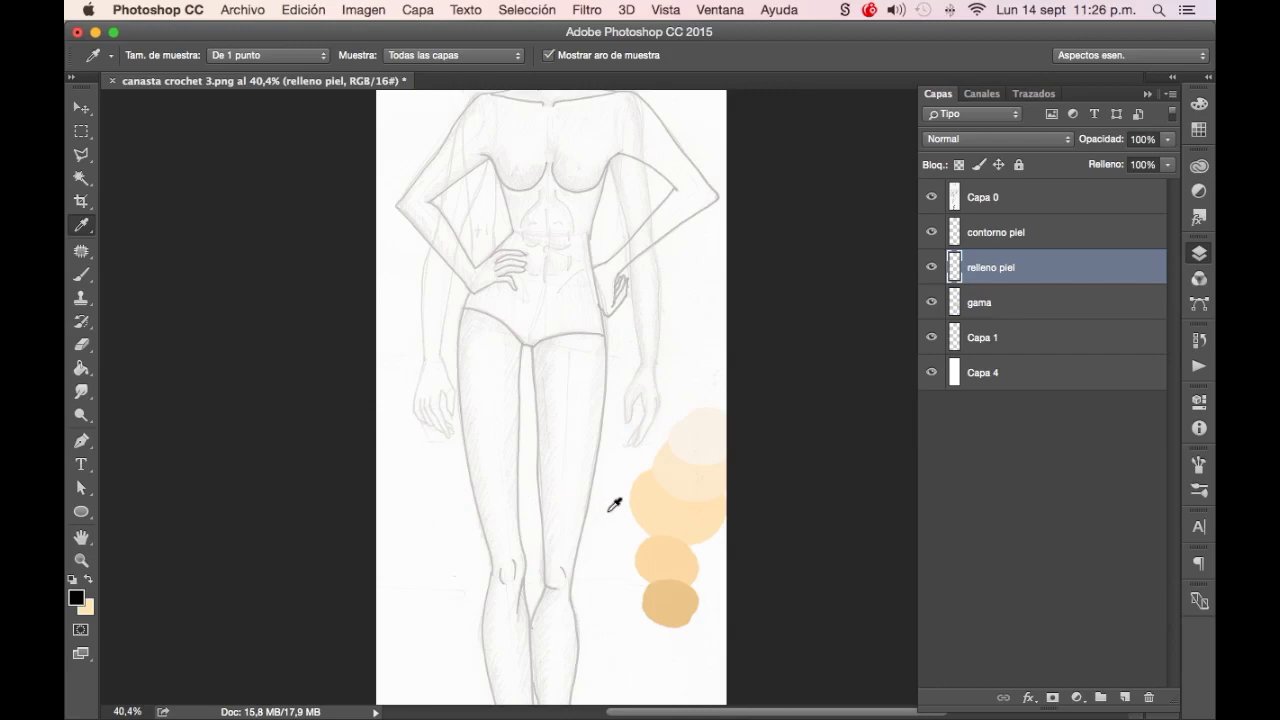
{"action": "left_click", "coordinate": [674, 596]}
{"action": "left_click", "coordinate": [671, 594]}
With the Brush active, select the contorno piel layer and show the saved piel path
{"action": "key", "text": "b"}
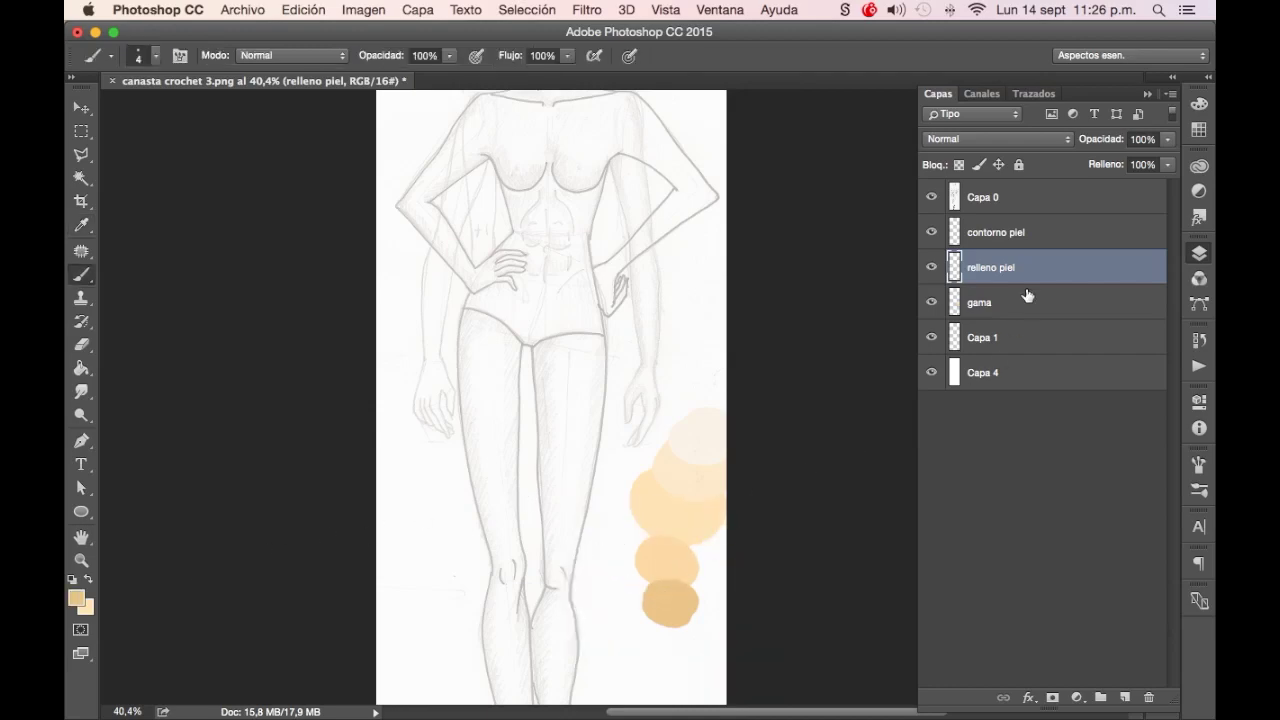
{"action": "left_click", "coordinate": [1006, 238]}
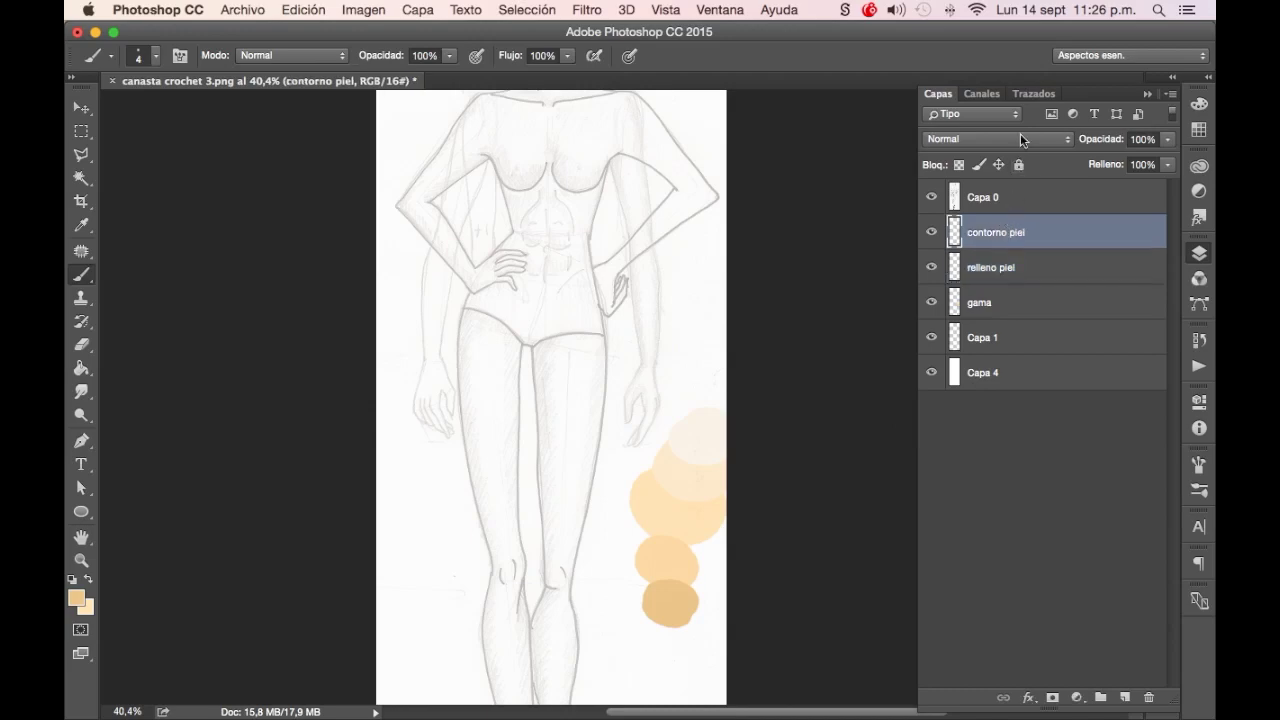
{"action": "left_click", "coordinate": [1040, 94]}
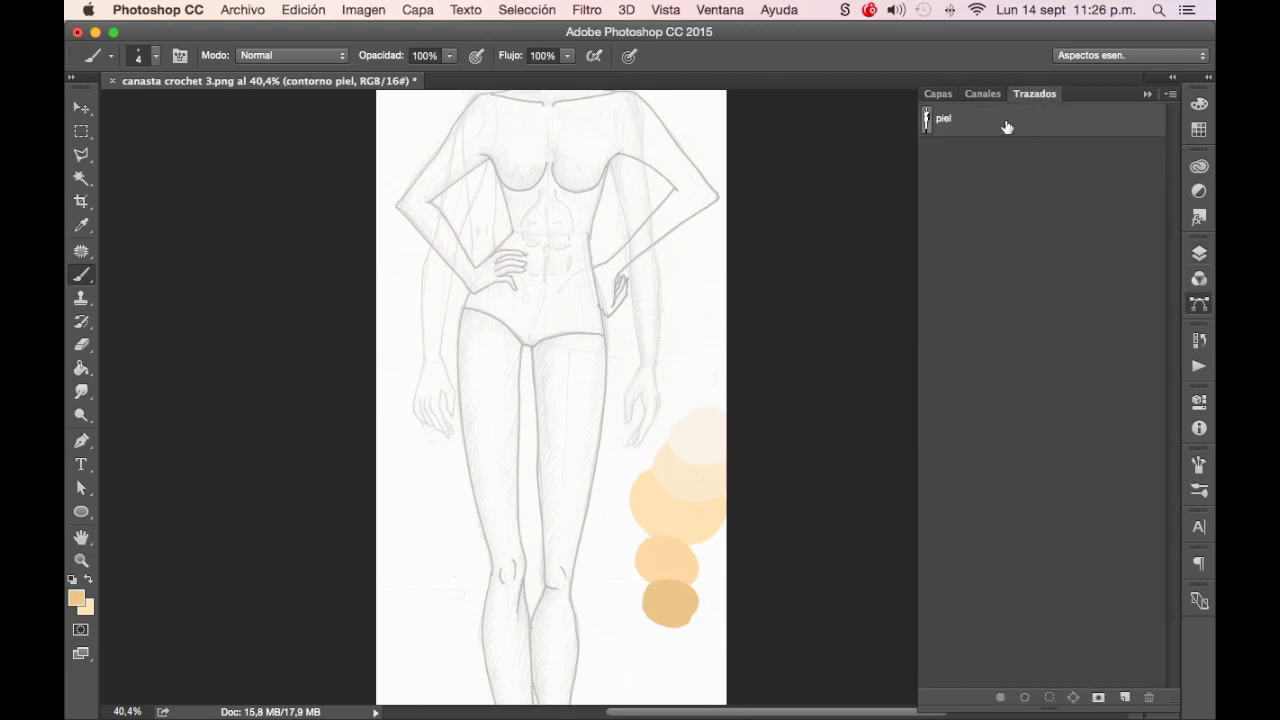
{"action": "left_click", "coordinate": [1007, 127]}
{"action": "scroll", "coordinate": [598, 226], "scroll_direction": "up", "scroll_amount": 3}
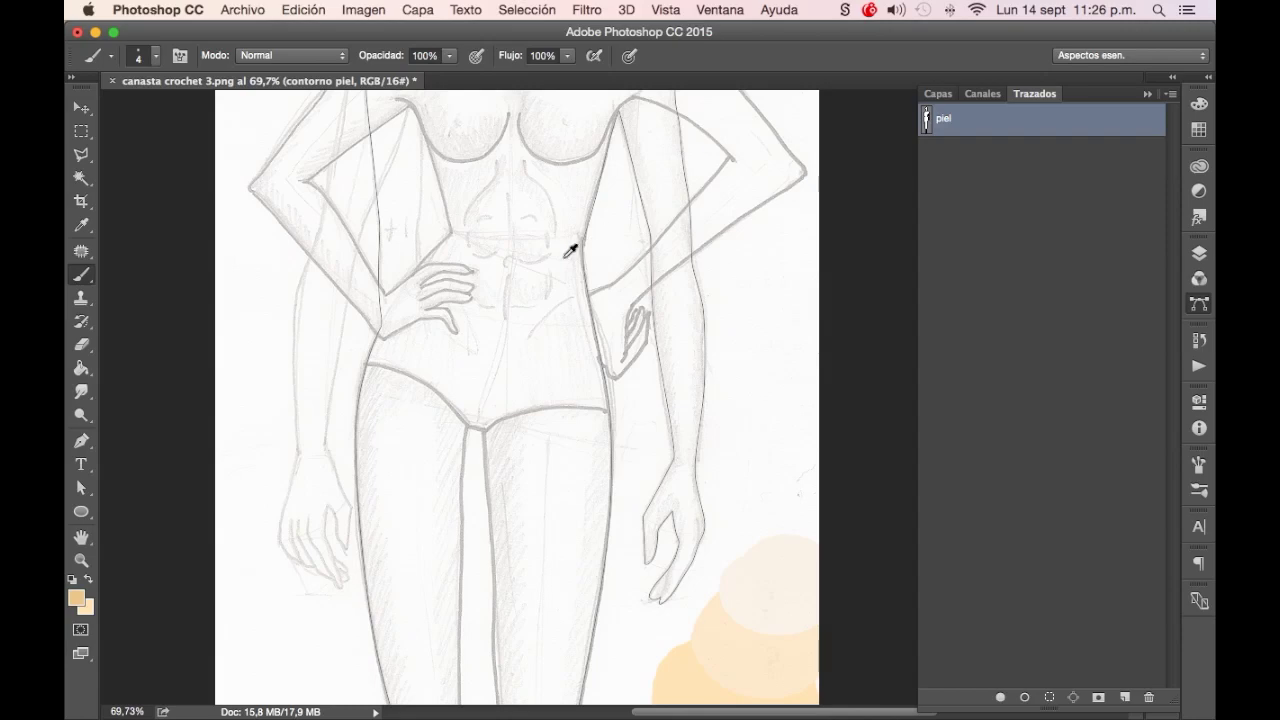
Zoom onto the torso and start a Pen path below the armpit
{"action": "key", "text": "p"}
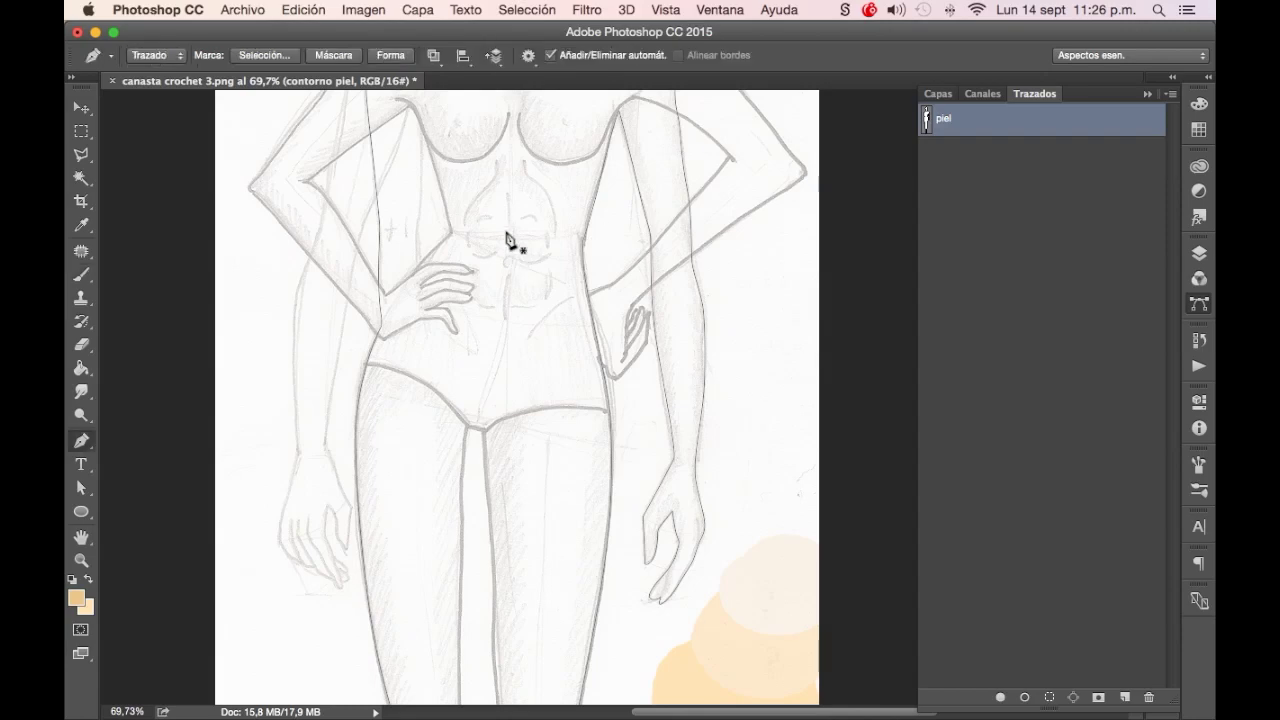
{"action": "scroll", "coordinate": [515, 225], "scroll_direction": "up", "scroll_amount": 1}
{"action": "scroll", "coordinate": [515, 225], "scroll_direction": "up", "scroll_amount": 1}
{"action": "mouse_move", "coordinate": [457, 214]}
{"action": "left_mouse_down"}
{"action": "mouse_move", "coordinate": [553, 340]}
{"action": "mouse_move", "coordinate": [503, 274]}
{"action": "left_mouse_up"}
{"action": "scroll", "coordinate": [503, 274], "scroll_direction": "up", "scroll_amount": 2}
{"action": "left_click", "coordinate": [481, 218]}
{"action": "left_click_drag", "start_coordinate": [540, 432], "coordinate": [539, 459]}
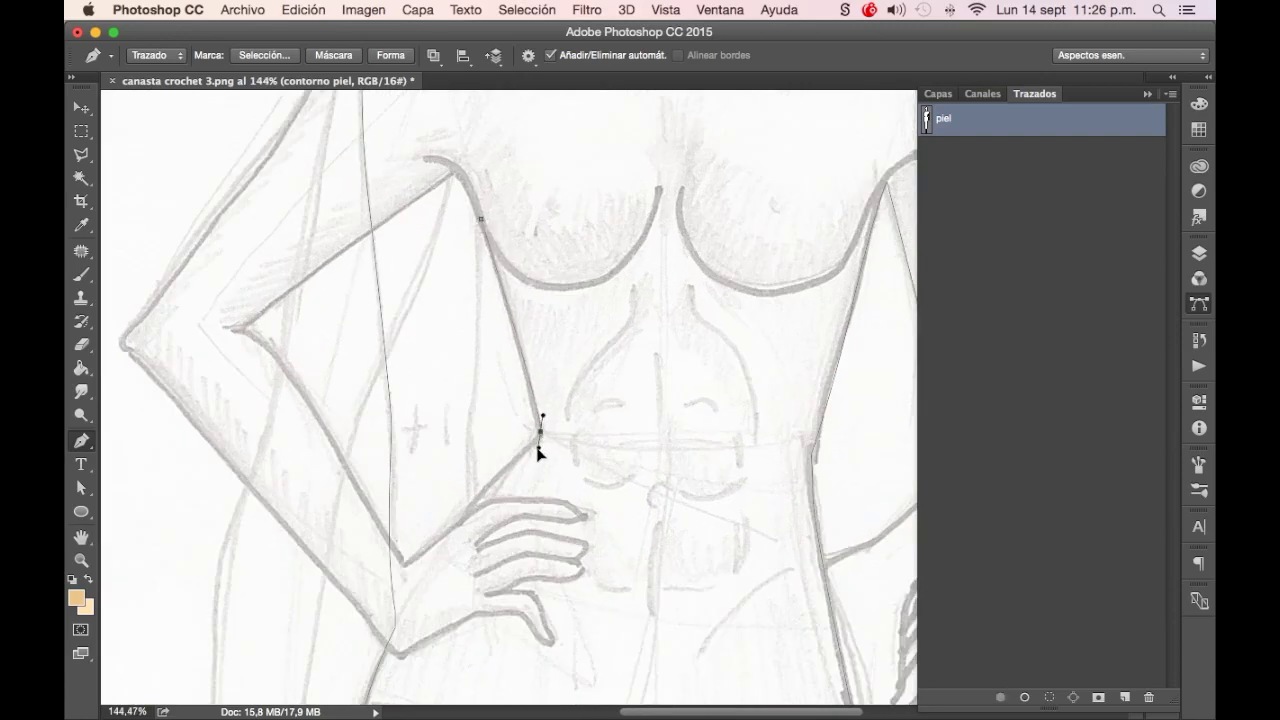
{"action": "key", "text": "ctrl+z"}
{"action": "left_click_drag", "start_coordinate": [520, 347], "coordinate": [534, 409]}
{"action": "key", "text": "ctrl+z"}
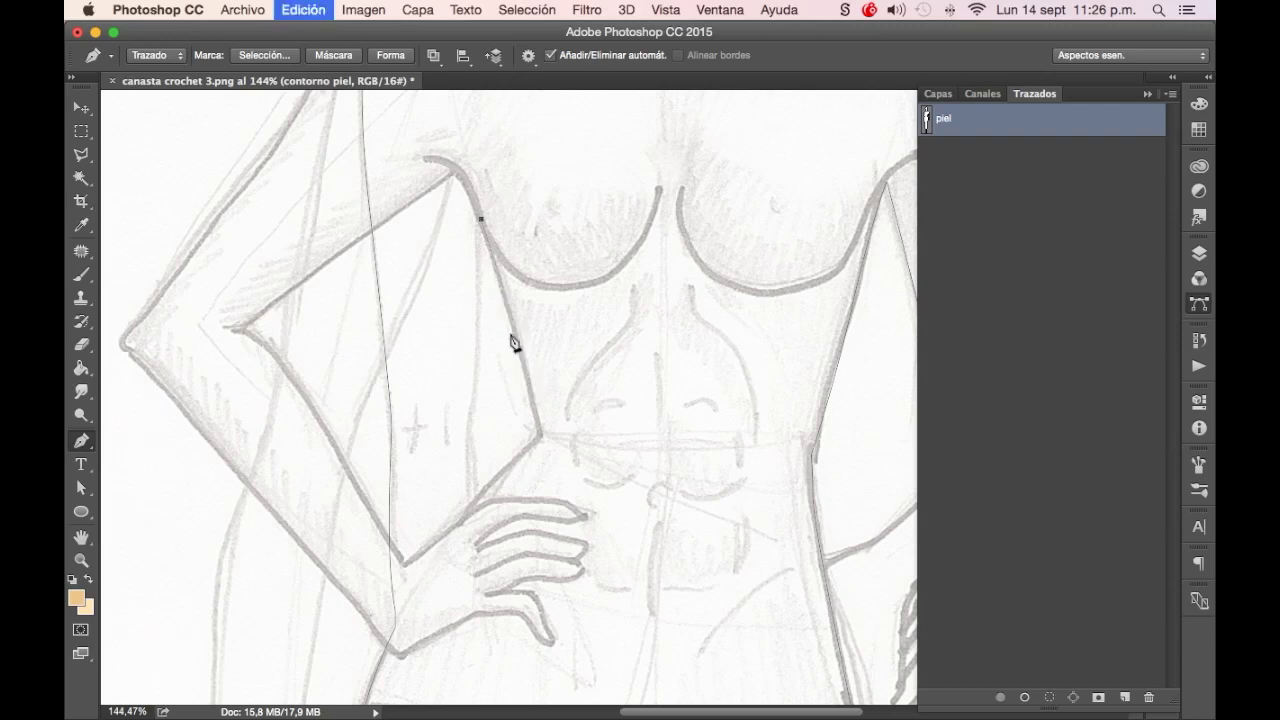
Place anchors around the arm-waist gap and close the path at the armpit
{"action": "left_click_drag", "start_coordinate": [518, 341], "coordinate": [531, 381]}
{"action": "left_click_drag", "start_coordinate": [538, 434], "coordinate": [535, 440]}
{"action": "left_click_drag", "start_coordinate": [471, 505], "coordinate": [467, 514]}
{"action": "left_click_drag", "start_coordinate": [469, 430], "coordinate": [469, 411]}
{"action": "left_click_drag", "start_coordinate": [481, 292], "coordinate": [478, 268]}
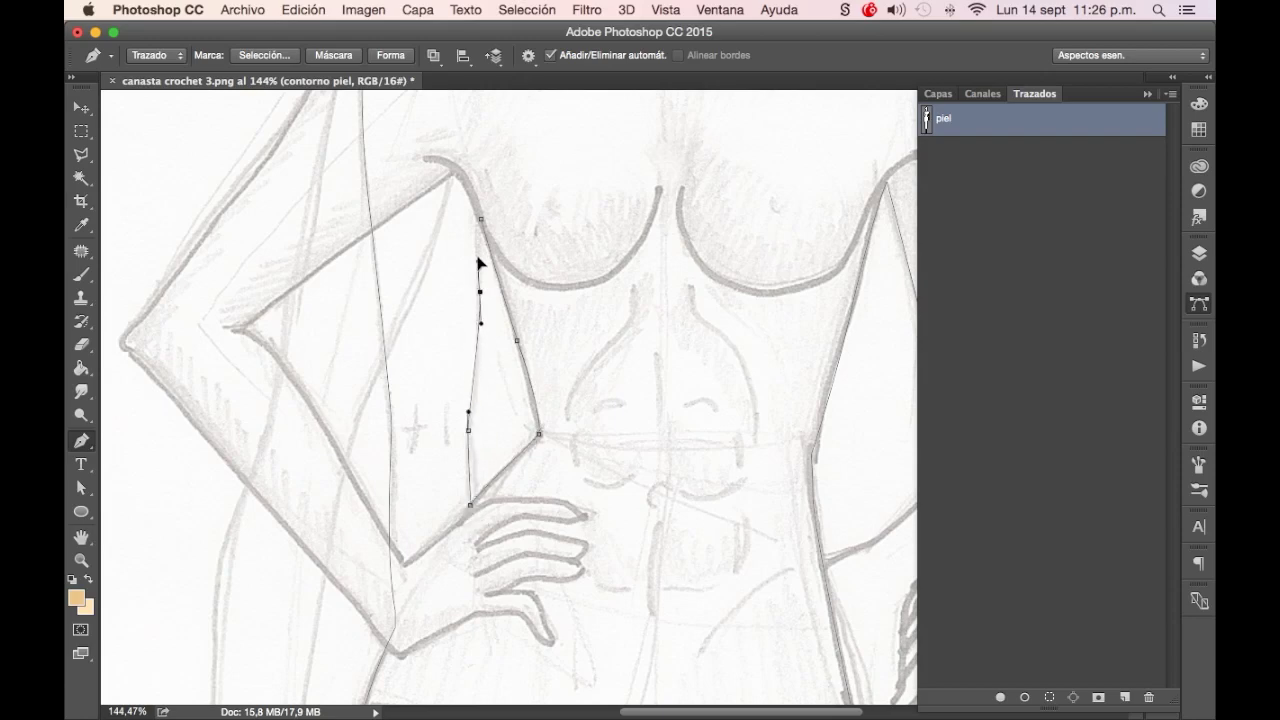
{"action": "left_click", "coordinate": [481, 218]}
Start a new path across the crotch, curving down the inner thigh
{"action": "left_click_drag", "start_coordinate": [734, 510], "coordinate": [734, 486]}
{"action": "scroll", "coordinate": [734, 486], "scroll_direction": "down", "scroll_amount": 10}
{"action": "scroll", "coordinate": [706, 474], "scroll_direction": "down", "scroll_amount": 2}
{"action": "left_click", "coordinate": [565, 158]}
{"action": "left_click", "coordinate": [596, 166]}
{"action": "left_click_drag", "start_coordinate": [612, 368], "coordinate": [612, 403]}
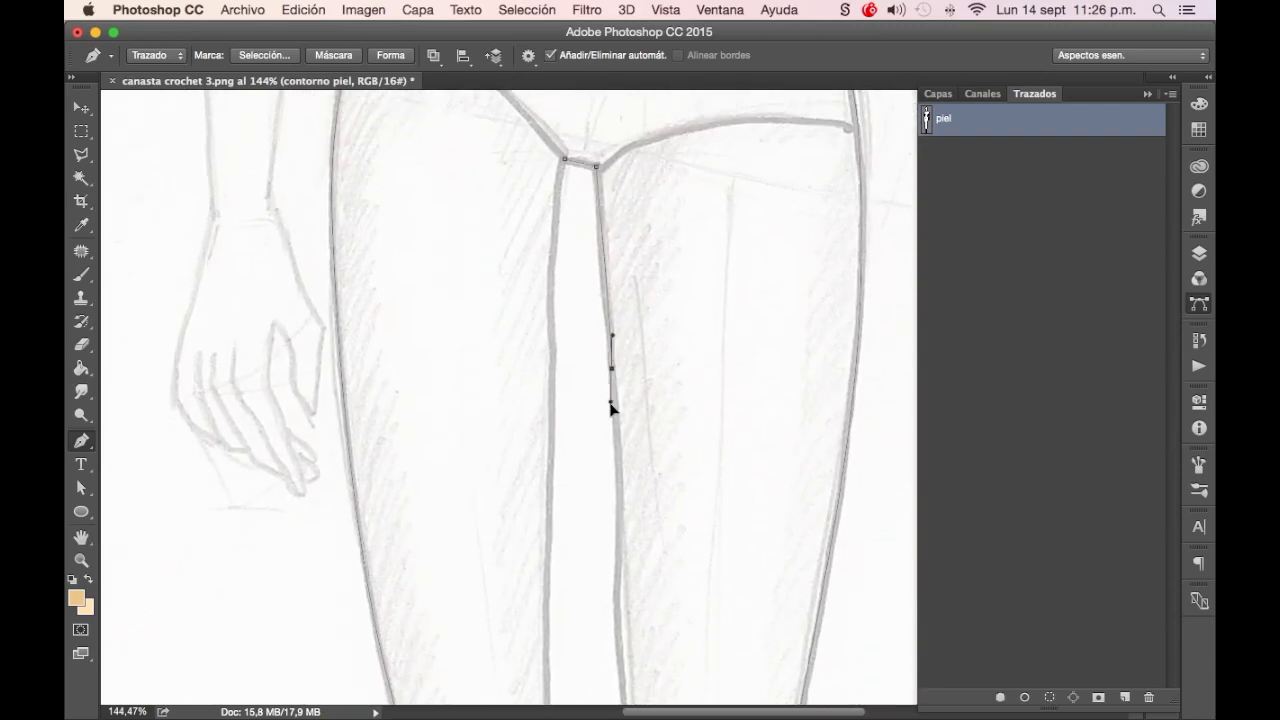
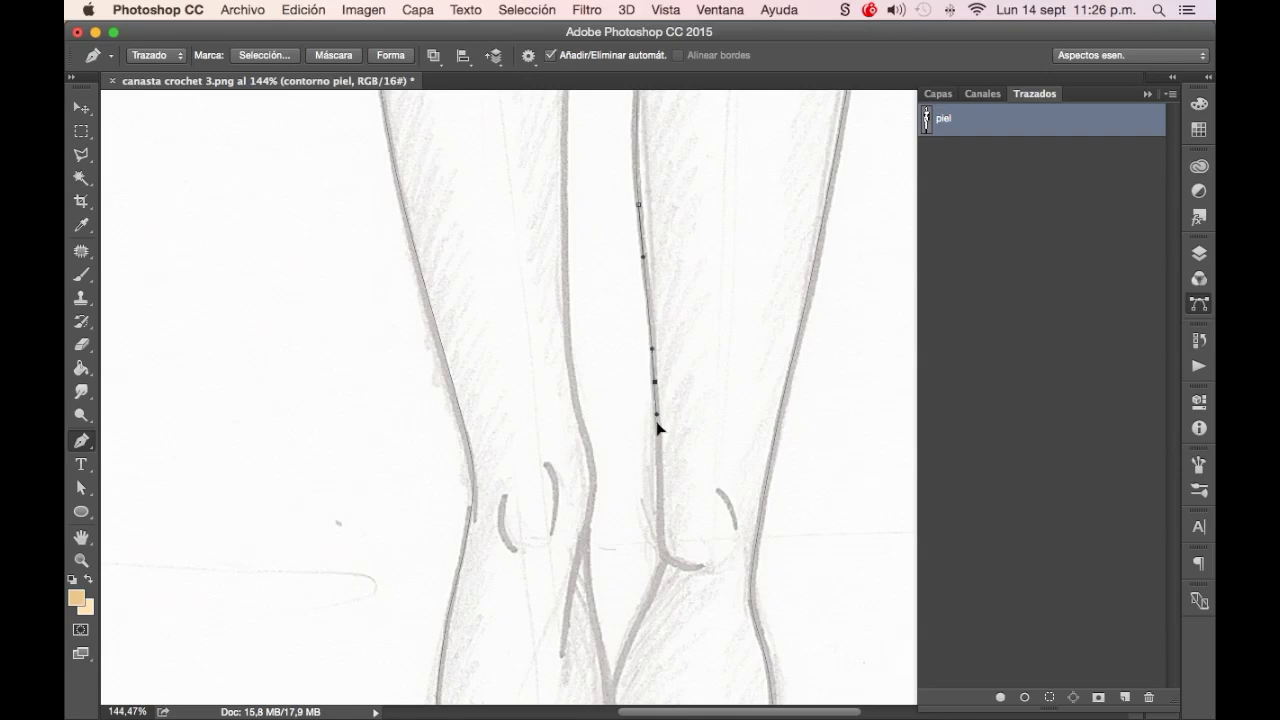
Place piel path anchors down one leg line and back up the other leg
{"action": "left_click", "coordinate": [660, 515]}
{"action": "left_click_drag", "start_coordinate": [659, 555], "coordinate": [659, 572]}
{"action": "mouse_move", "coordinate": [614, 686]}
{"action": "left_mouse_down"}
{"action": "mouse_move", "coordinate": [624, 534]}
{"action": "mouse_move", "coordinate": [618, 598]}
{"action": "left_mouse_up"}
{"action": "left_click", "coordinate": [620, 556], "text": "alt"}
{"action": "left_click", "coordinate": [599, 424]}
{"action": "left_click_drag", "start_coordinate": [600, 360], "coordinate": [603, 336]}
{"action": "left_click_drag", "start_coordinate": [591, 266], "coordinate": [583, 240]}
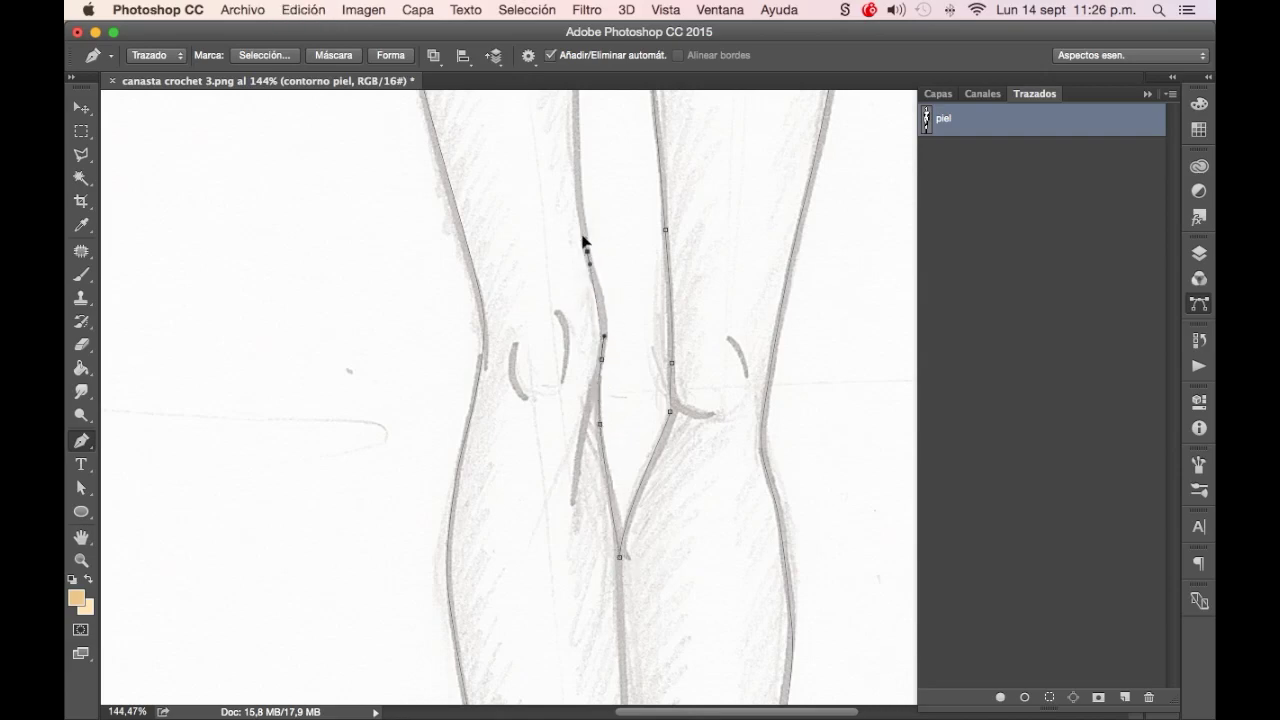
Curve the piel path up the inner thigh and close it at the crotch
{"action": "scroll", "coordinate": [600, 300], "scroll_direction": "up", "scroll_amount": 2}
{"action": "scroll", "coordinate": [630, 400], "scroll_direction": "up", "scroll_amount": 3}
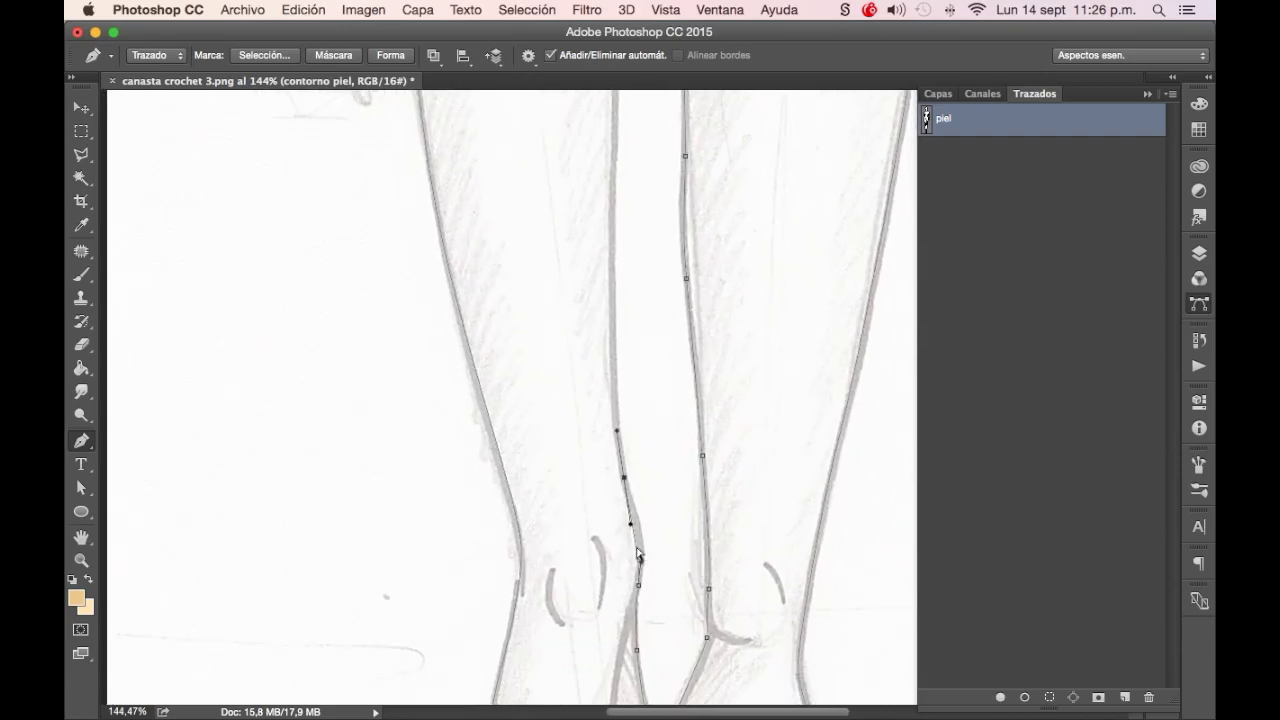
{"action": "left_click_drag", "start_coordinate": [640, 540], "coordinate": [613, 402]}
{"action": "left_click_drag", "start_coordinate": [618, 323], "coordinate": [626, 511]}
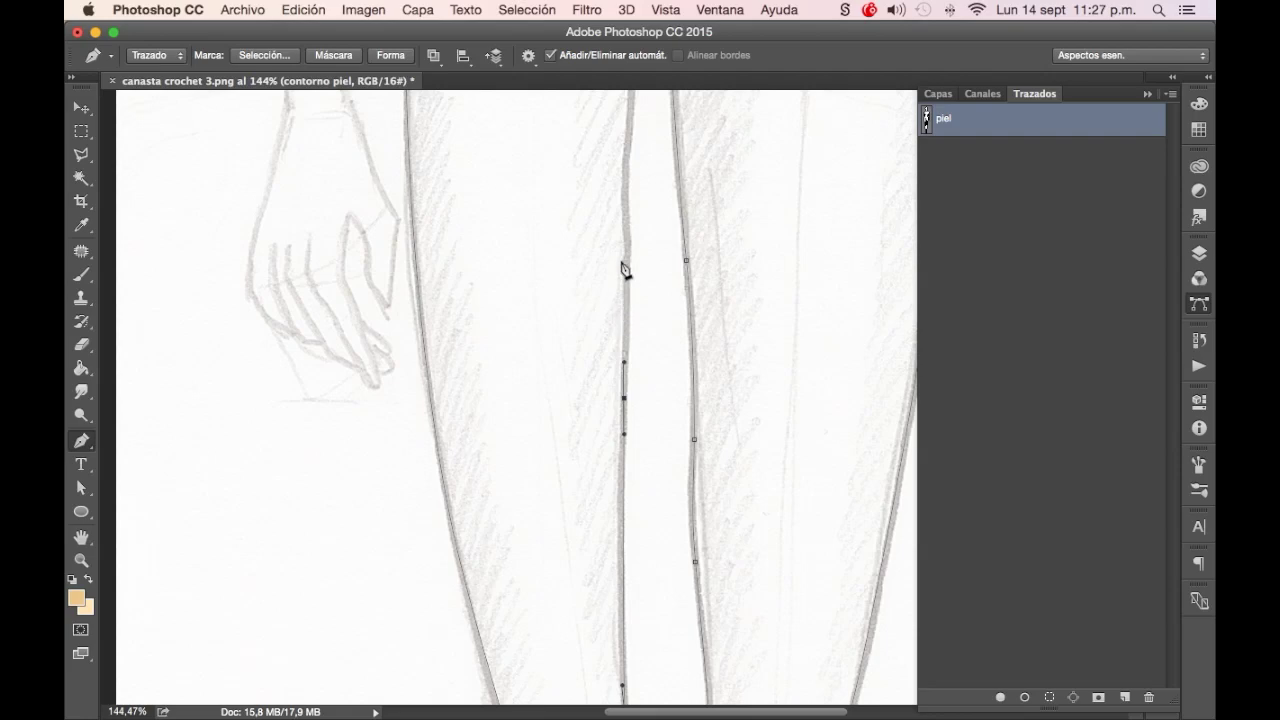
{"action": "left_click_drag", "start_coordinate": [646, 177], "coordinate": [640, 505]}
{"action": "left_click_drag", "start_coordinate": [625, 438], "coordinate": [627, 412]}
{"action": "left_click", "coordinate": [634, 380]}
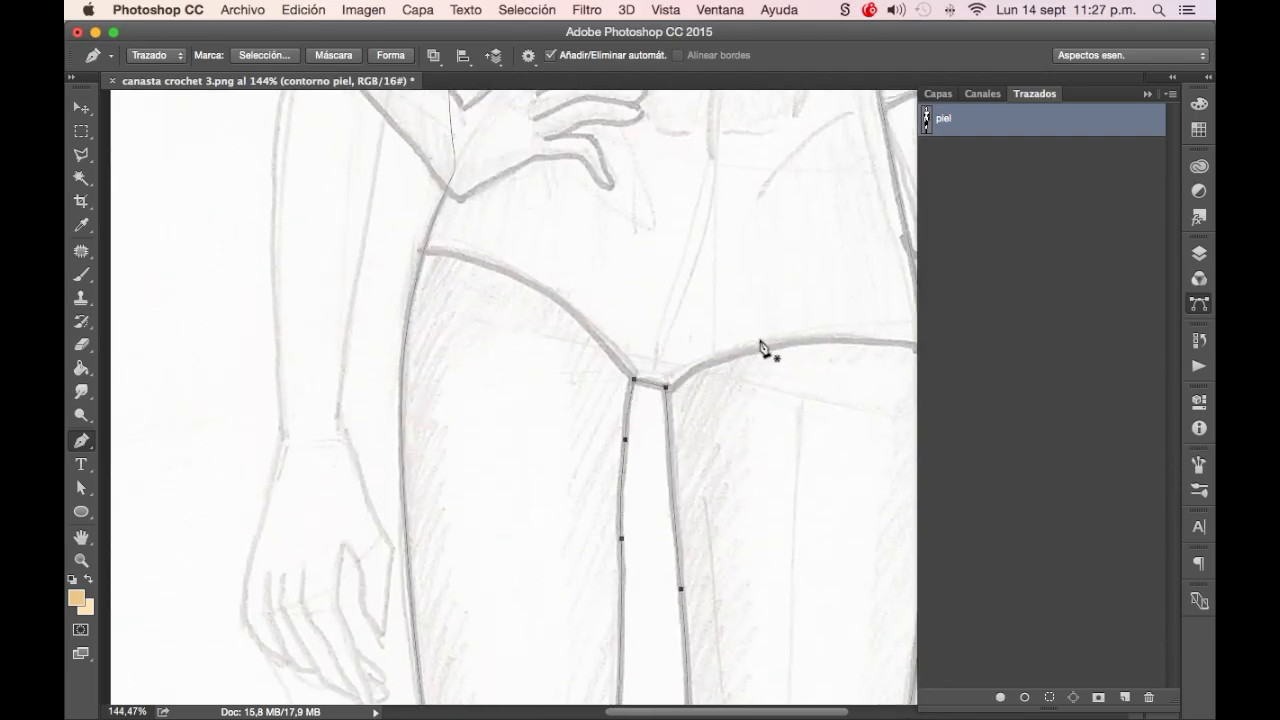
Start a new piel path down the calf to the ankle
{"action": "scroll", "coordinate": [745, 350], "scroll_direction": "down", "scroll_amount": 3}
{"action": "scroll", "coordinate": [748, 350], "scroll_direction": "down", "scroll_amount": 2}
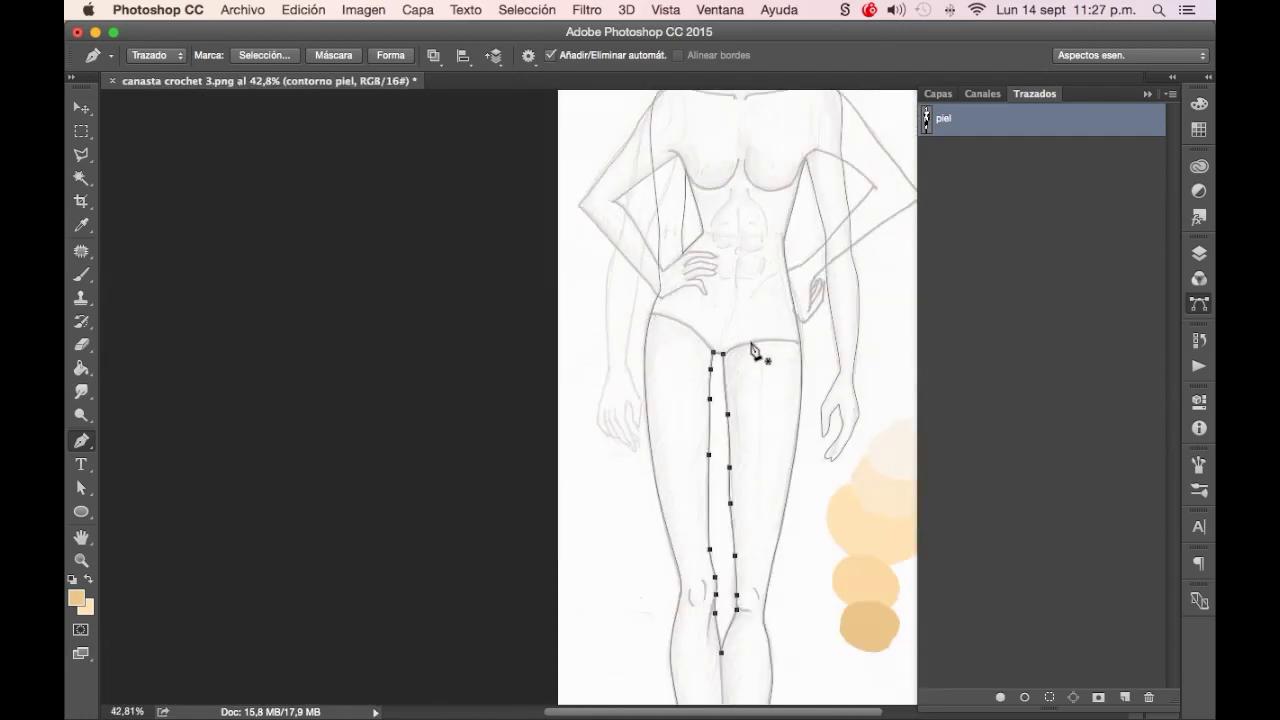
{"action": "scroll", "coordinate": [755, 352], "scroll_direction": "down", "scroll_amount": 1}
{"action": "scroll", "coordinate": [755, 352], "scroll_direction": "down", "scroll_amount": 1}
{"action": "scroll", "coordinate": [748, 643], "scroll_direction": "up", "scroll_amount": 1}
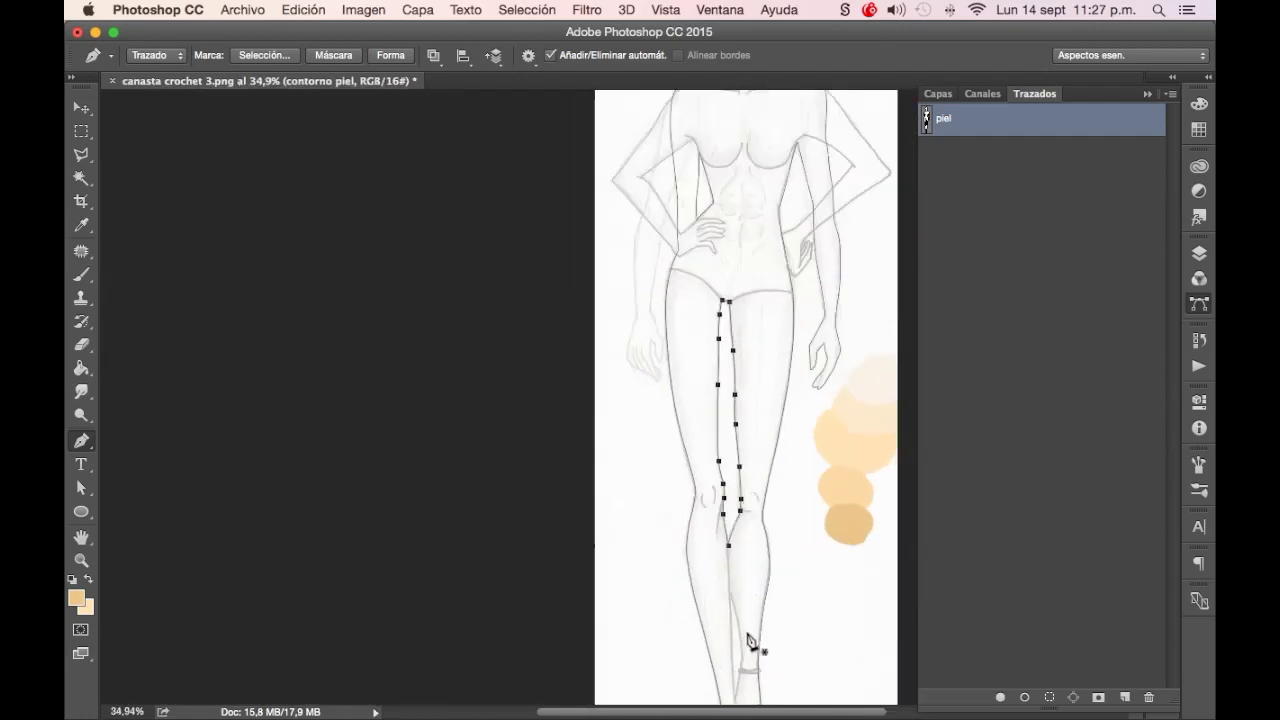
{"action": "scroll", "coordinate": [745, 645], "scroll_direction": "up", "scroll_amount": 4}
{"action": "left_click_drag", "start_coordinate": [723, 540], "coordinate": [700, 274]}
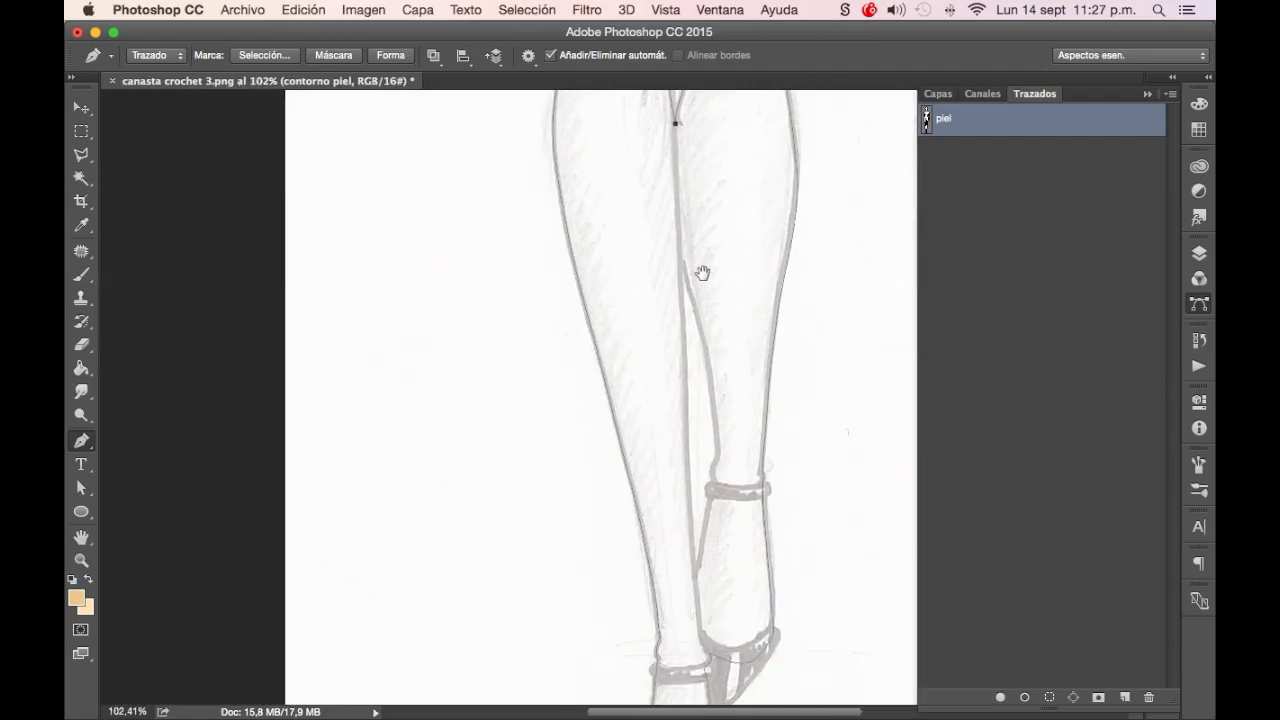
{"action": "left_click", "coordinate": [679, 260]}
{"action": "left_click_drag", "start_coordinate": [684, 392], "coordinate": [683, 418]}
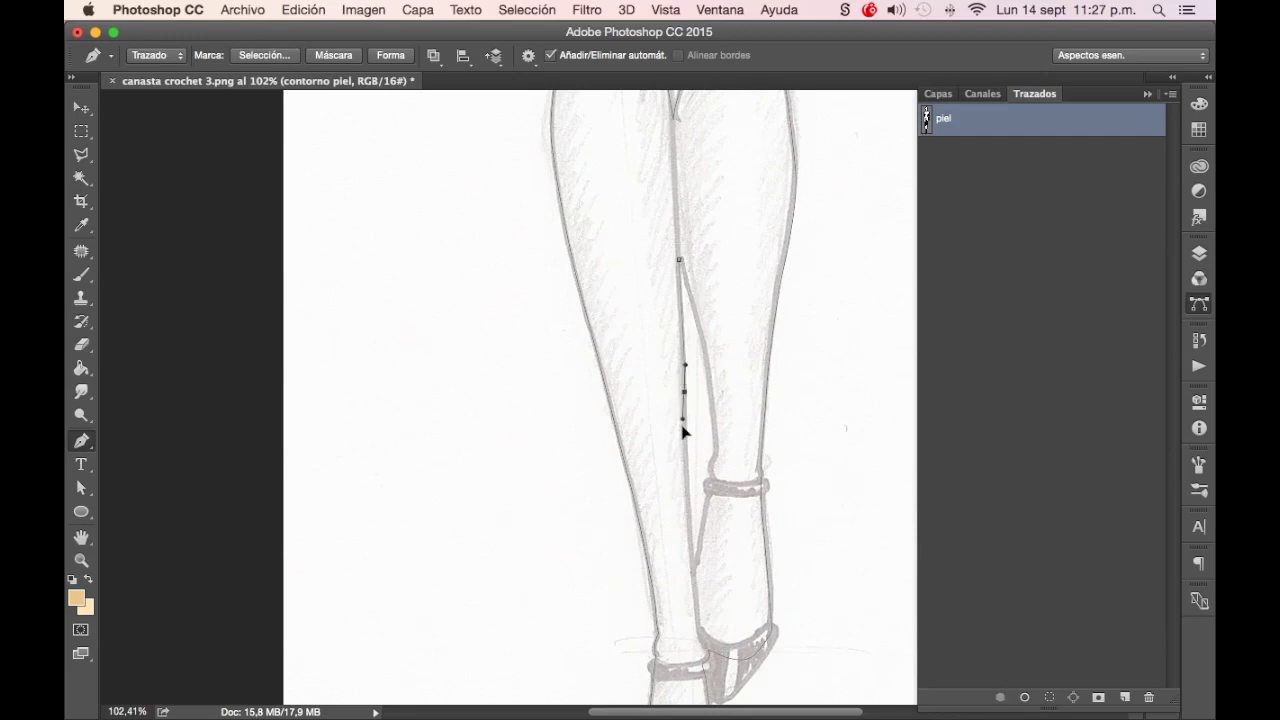
{"action": "left_click_drag", "start_coordinate": [687, 540], "coordinate": [691, 566]}
{"action": "left_click", "coordinate": [692, 570]}
Anchor the lower-leg path back up to the knee, close it, and deselect piel
{"action": "left_click", "coordinate": [700, 543]}
{"action": "left_click", "coordinate": [706, 508]}
{"action": "left_click", "coordinate": [711, 483]}
{"action": "left_click", "coordinate": [710, 469]}
{"action": "left_click", "coordinate": [715, 454]}
{"action": "left_click", "coordinate": [717, 441]}
{"action": "left_click", "coordinate": [710, 387]}
{"action": "left_click", "coordinate": [707, 360]}
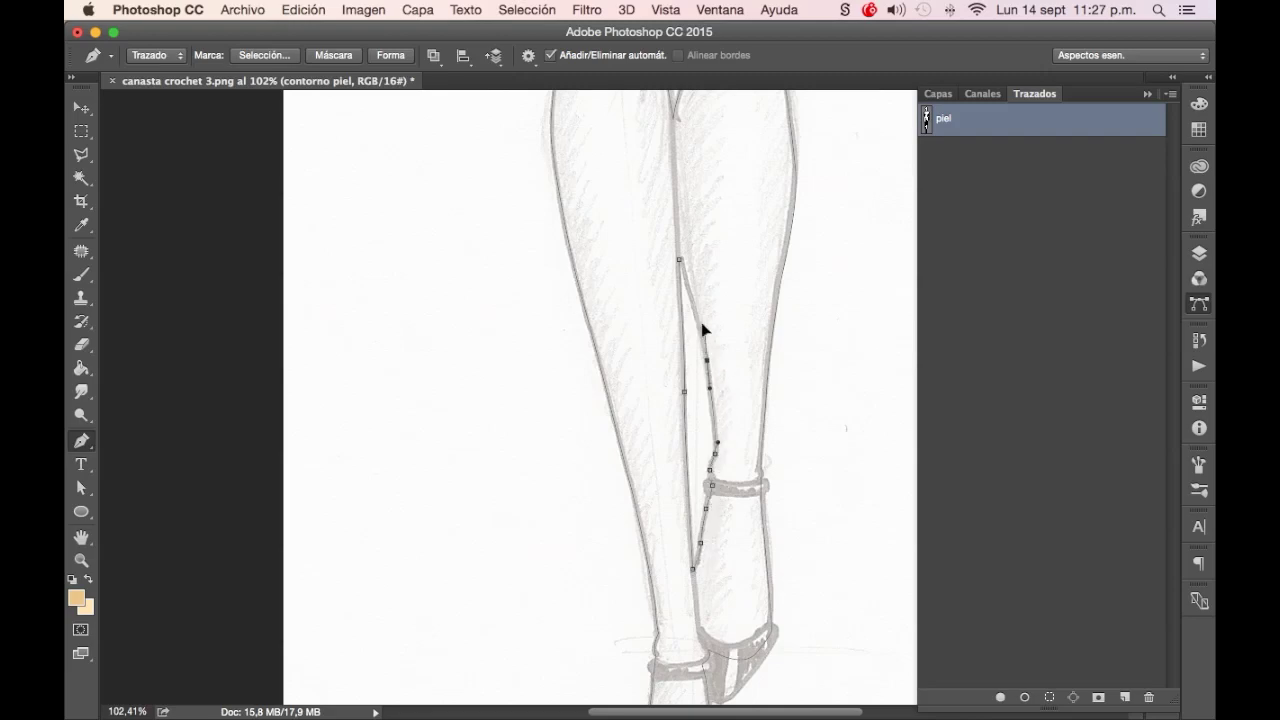
{"action": "left_click", "coordinate": [679, 261]}
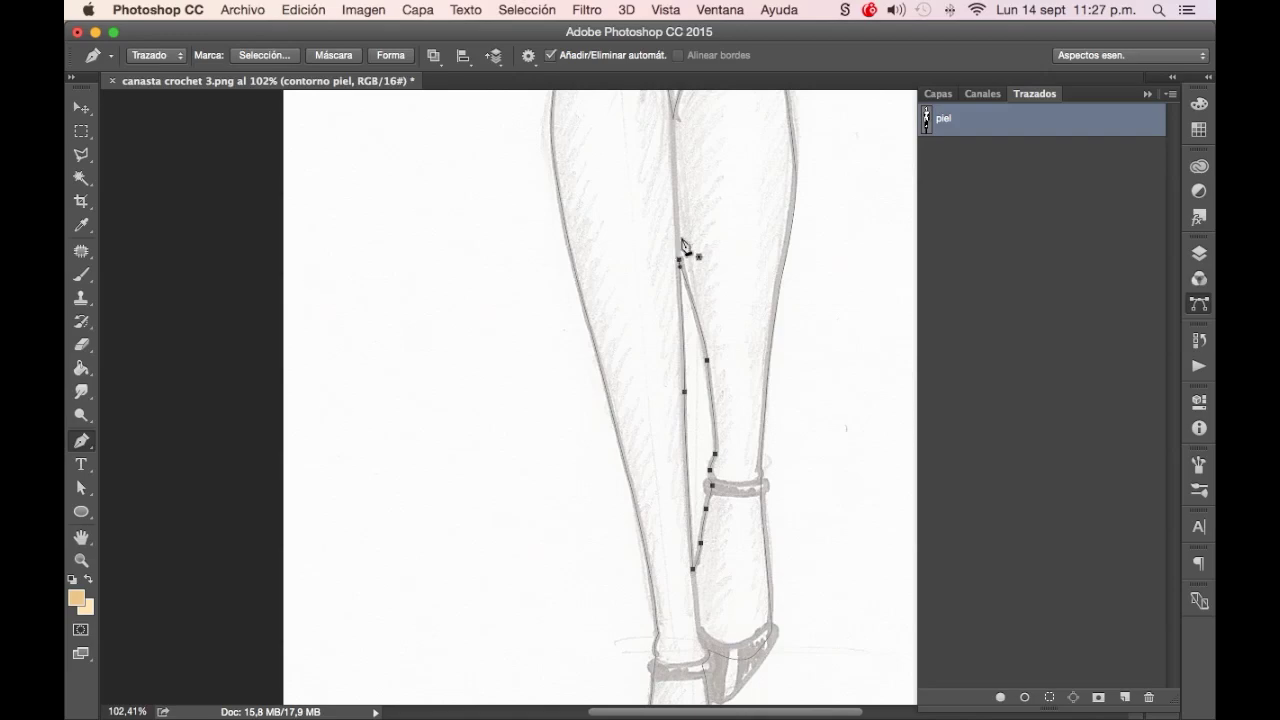
{"action": "left_click", "coordinate": [979, 146]}
{"action": "left_click", "coordinate": [984, 123]}
{"action": "key", "text": "Escape"}
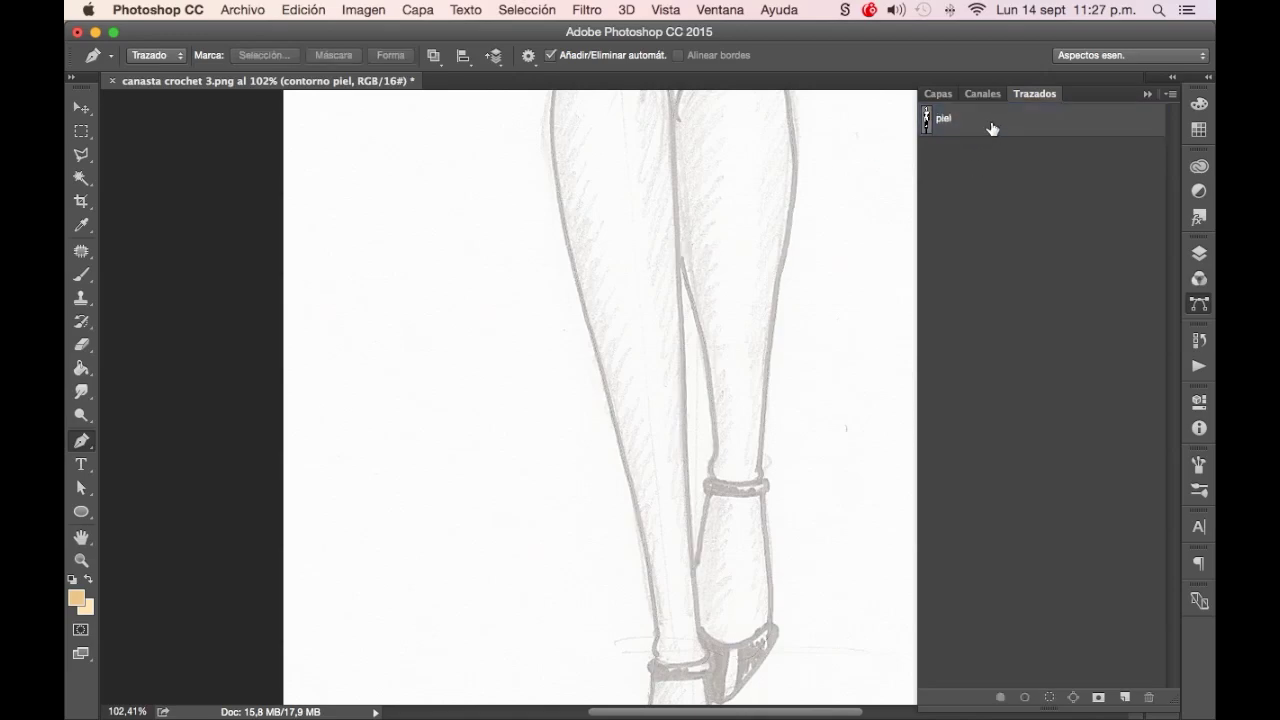
Load the piel path as a selection of the legs and hide the path
{"action": "left_click", "coordinate": [989, 130]}
{"action": "right_click", "coordinate": [993, 127]}
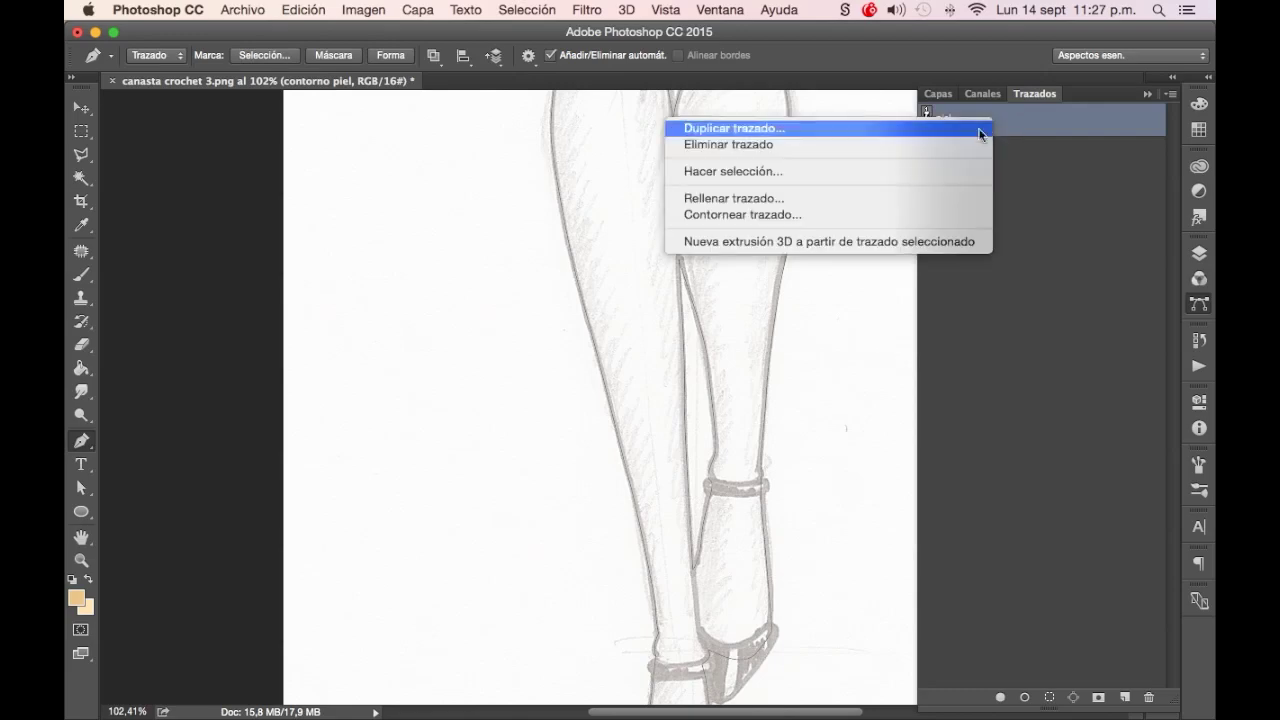
{"action": "left_click", "coordinate": [887, 172]}
{"action": "key", "text": "i"}
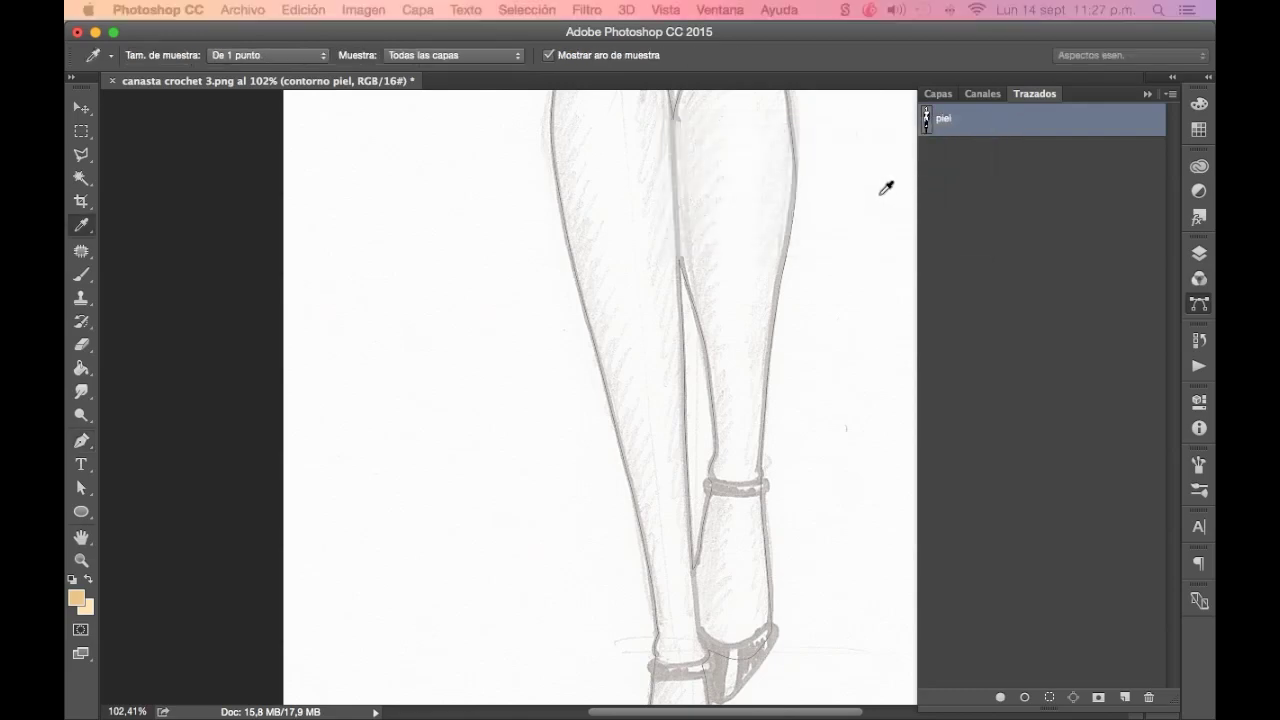
{"action": "key", "text": "p"}
{"action": "key", "text": "ctrl+Return"}
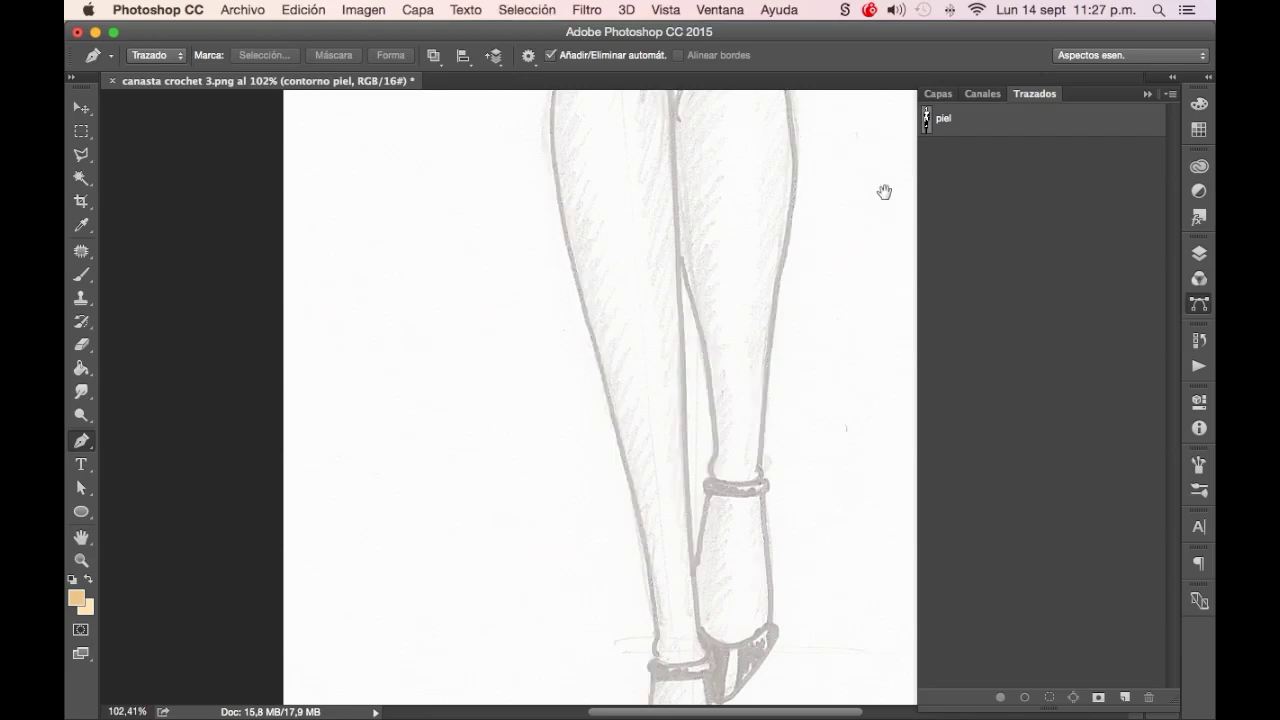
{"action": "left_click_drag", "start_coordinate": [883, 183], "coordinate": [831, 323]}
{"action": "left_click", "coordinate": [996, 122]}
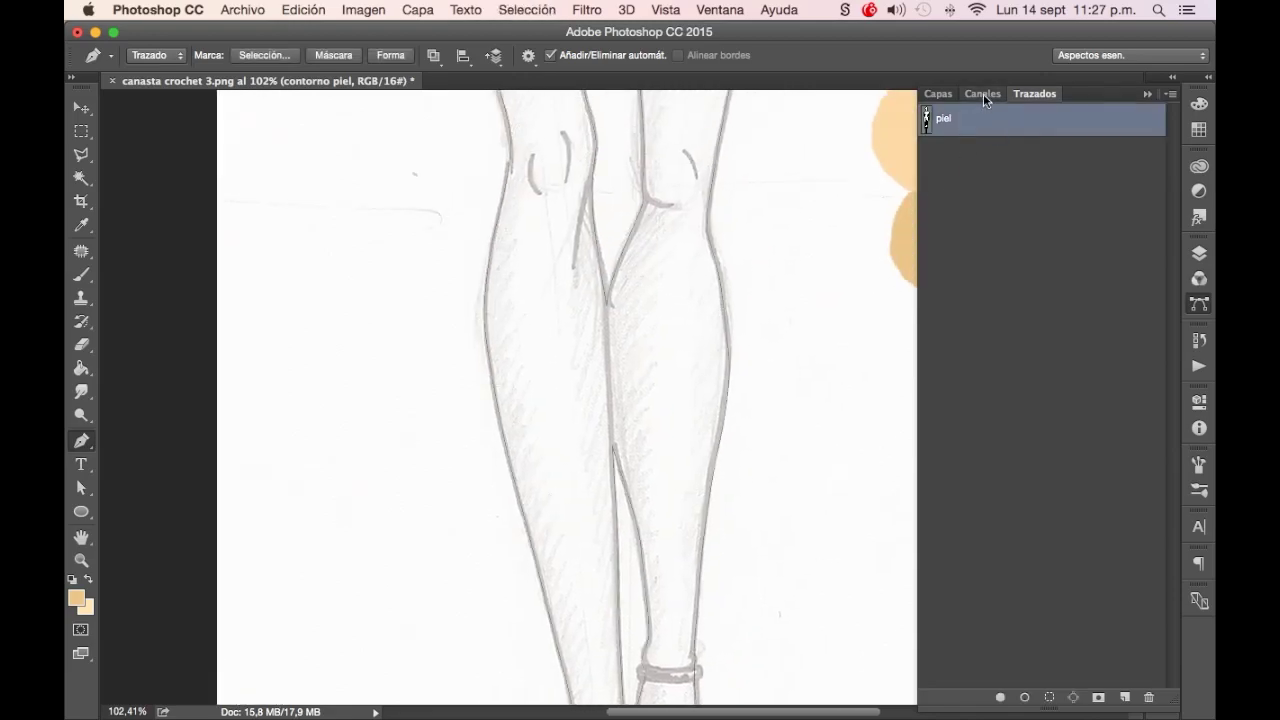
Try a vector mask from piel on the contorno piel layer, then undo it
{"action": "left_click", "coordinate": [981, 96]}
{"action": "left_click", "coordinate": [938, 94]}
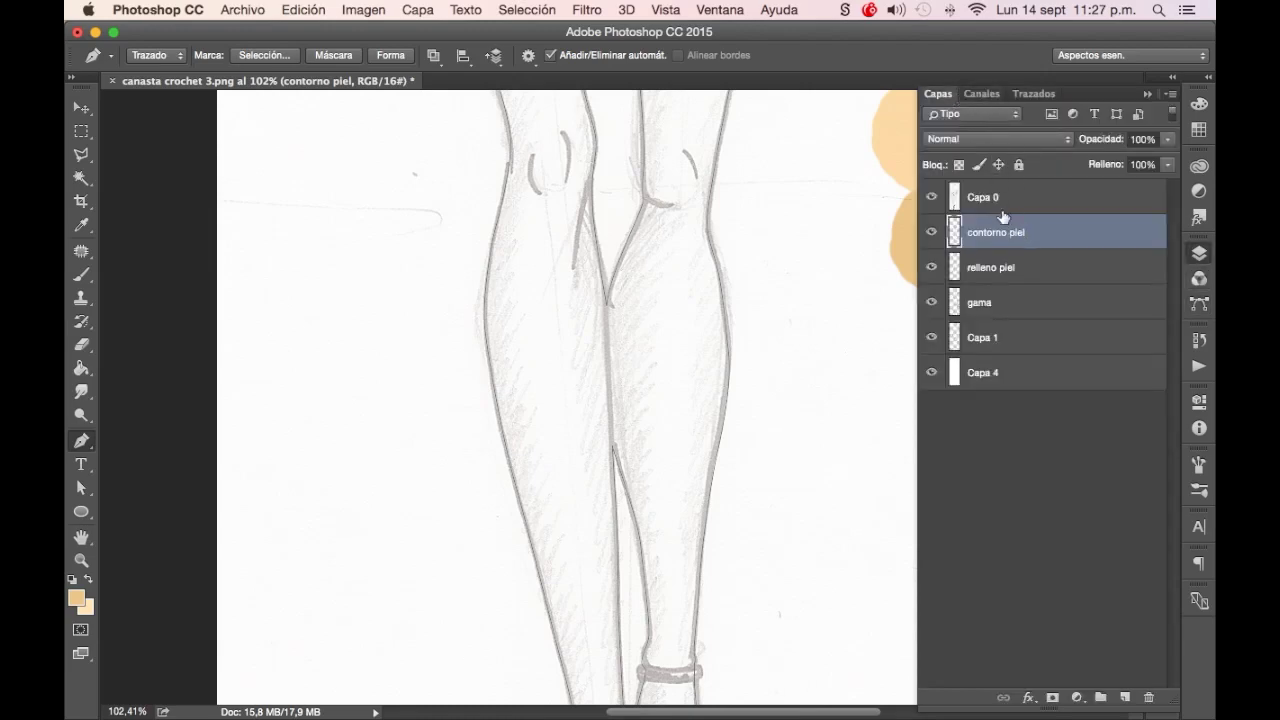
{"action": "left_click", "coordinate": [982, 94]}
{"action": "left_click", "coordinate": [1030, 94]}
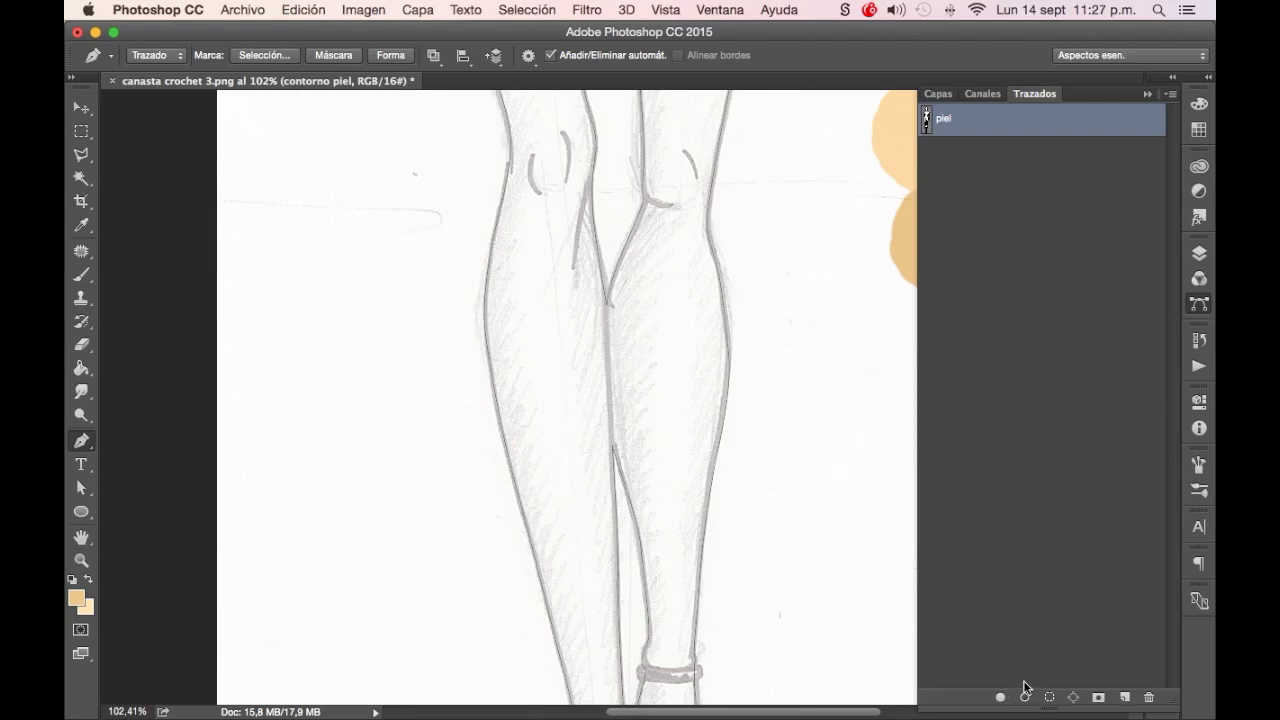
{"action": "left_click", "coordinate": [938, 94]}
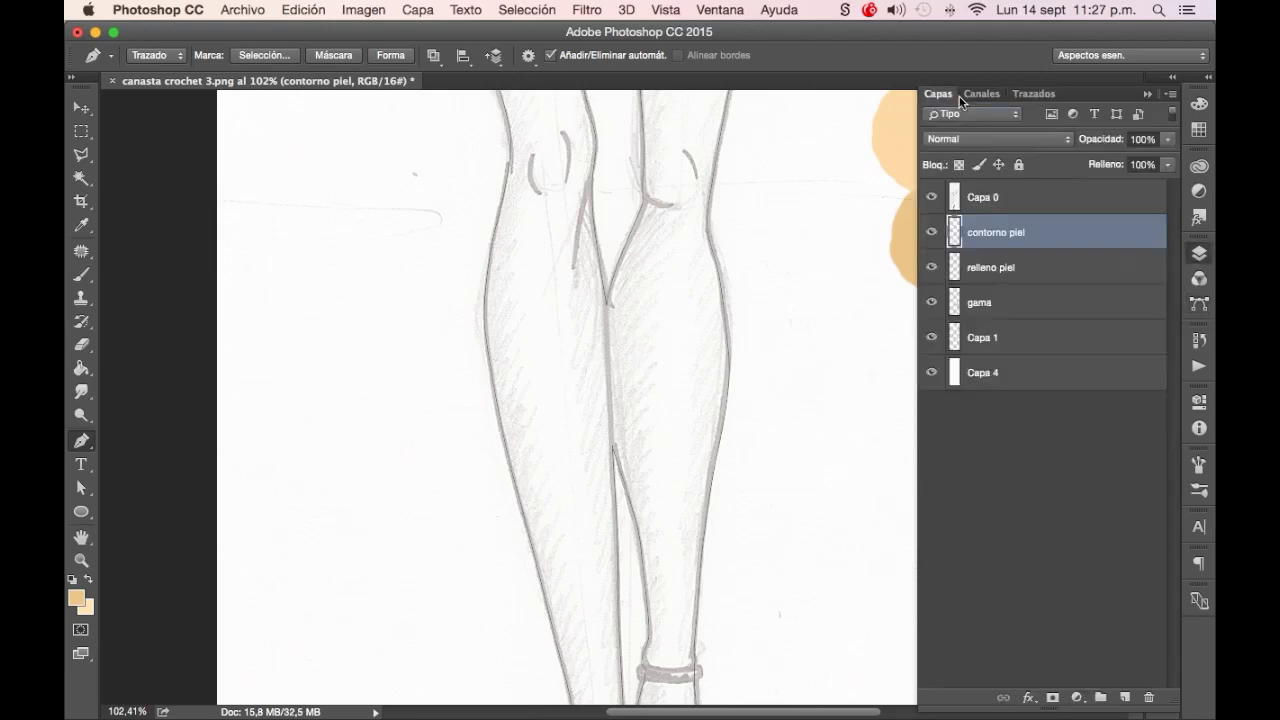
{"action": "right_click", "coordinate": [784, 288]}
{"action": "left_click", "coordinate": [810, 303]}
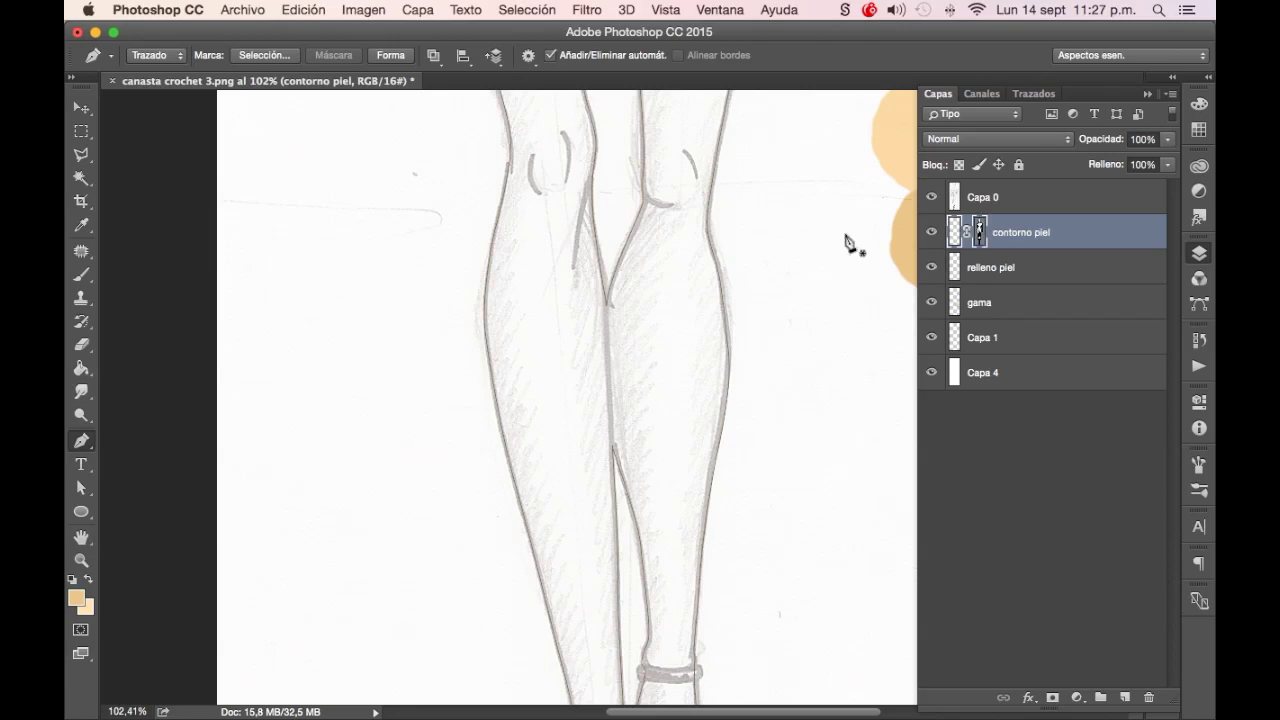
{"action": "key", "text": "b"}
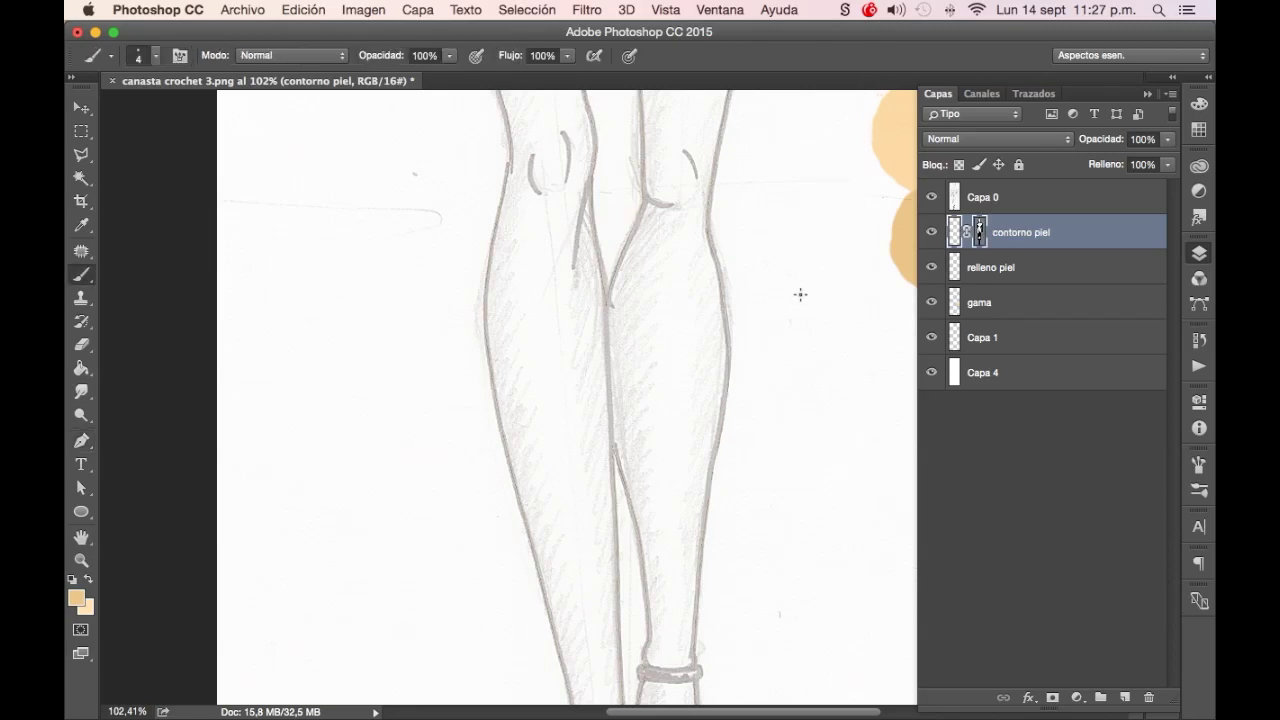
{"action": "left_click", "coordinate": [932, 197]}
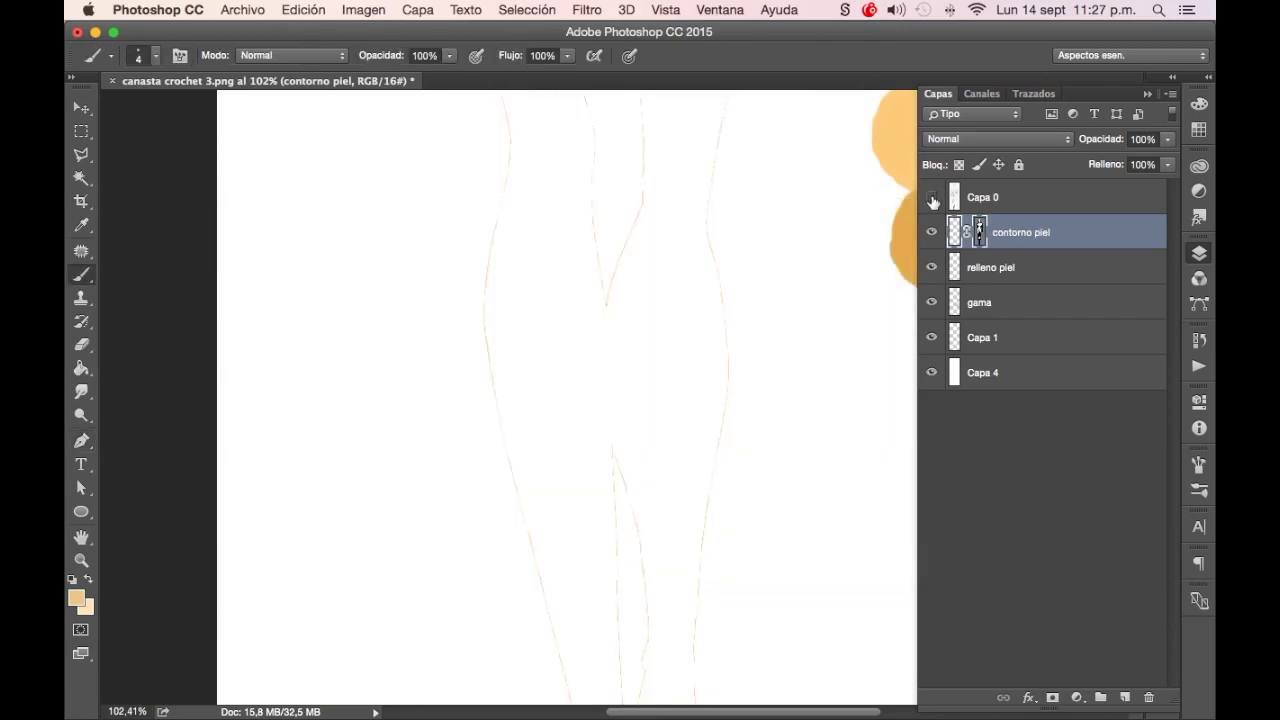
{"action": "left_click", "coordinate": [932, 197]}
{"action": "key", "text": "super+z"}
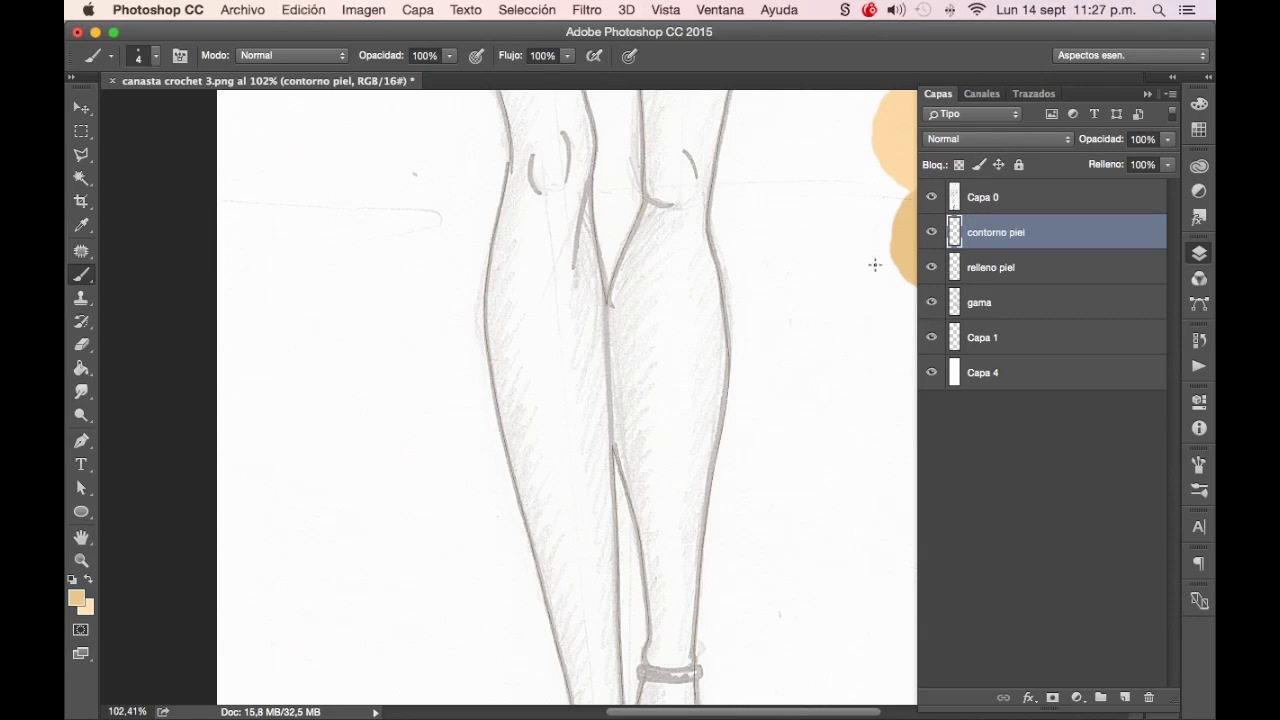
Stroke the piel path with the 4 px hard brush on contorno piel
{"action": "right_click", "coordinate": [817, 269]}
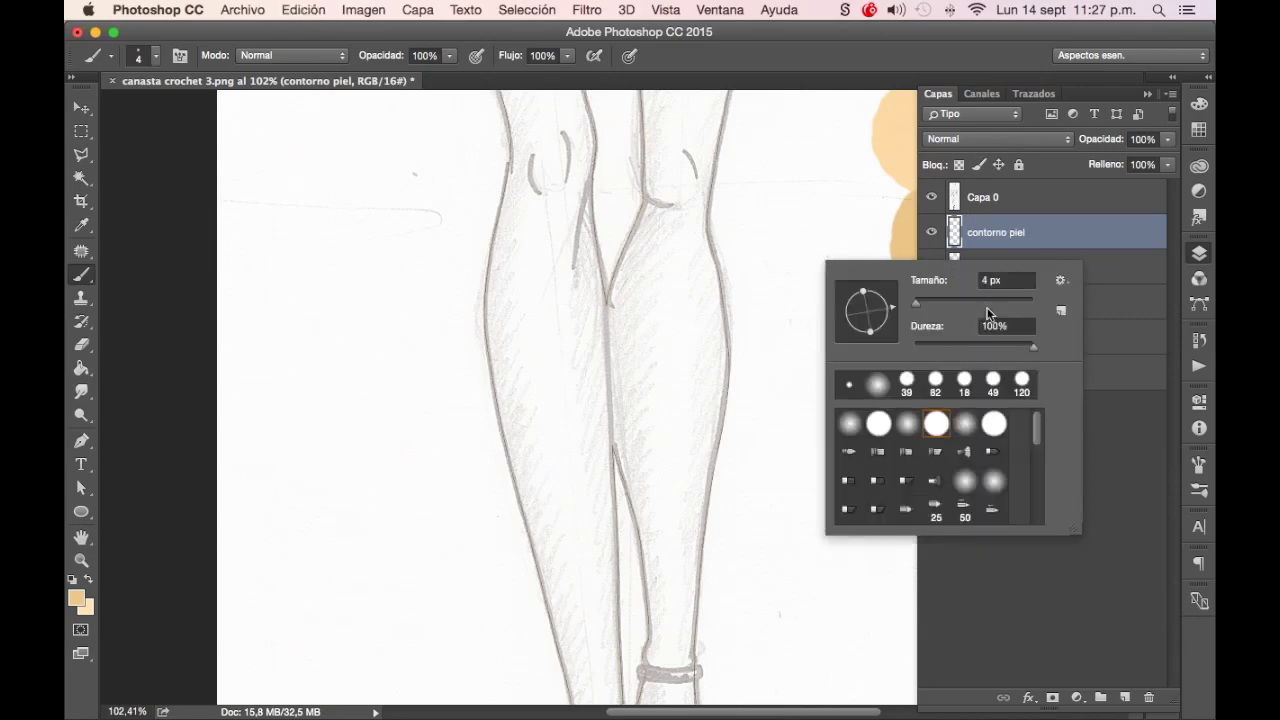
{"action": "left_click", "coordinate": [982, 93]}
{"action": "left_click", "coordinate": [982, 93]}
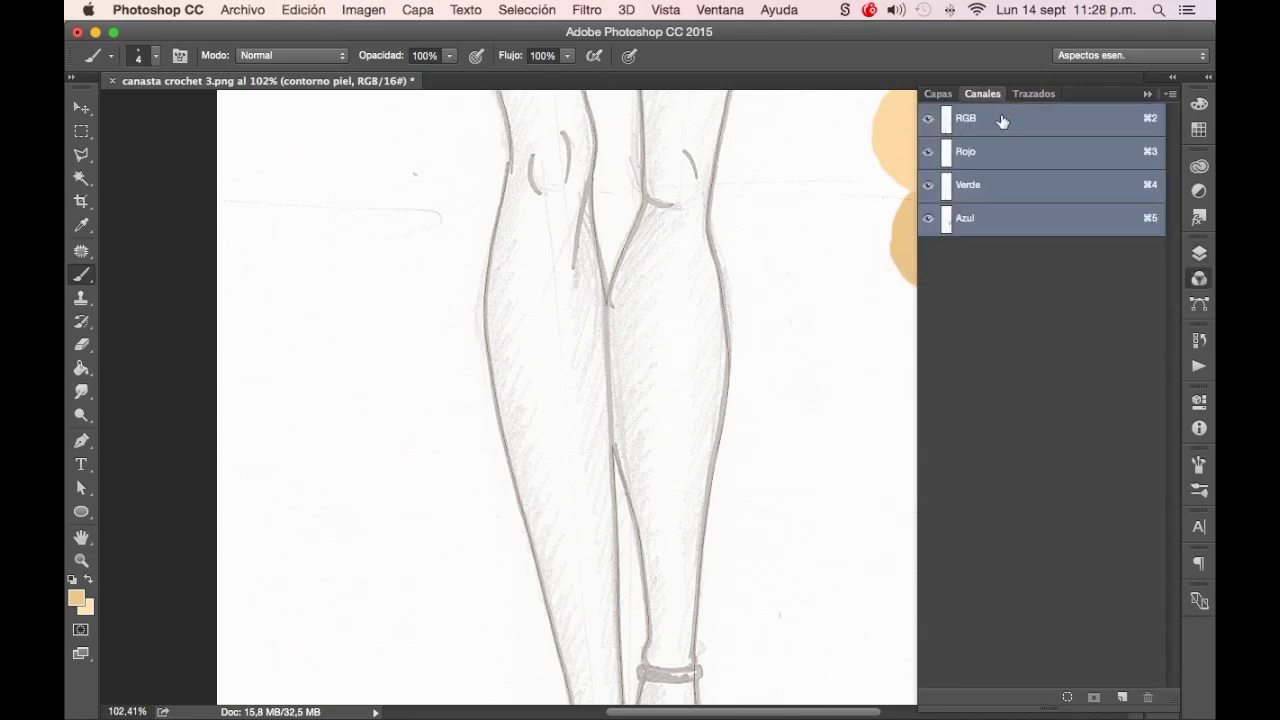
{"action": "left_click", "coordinate": [1038, 94]}
{"action": "left_click", "coordinate": [1024, 697]}
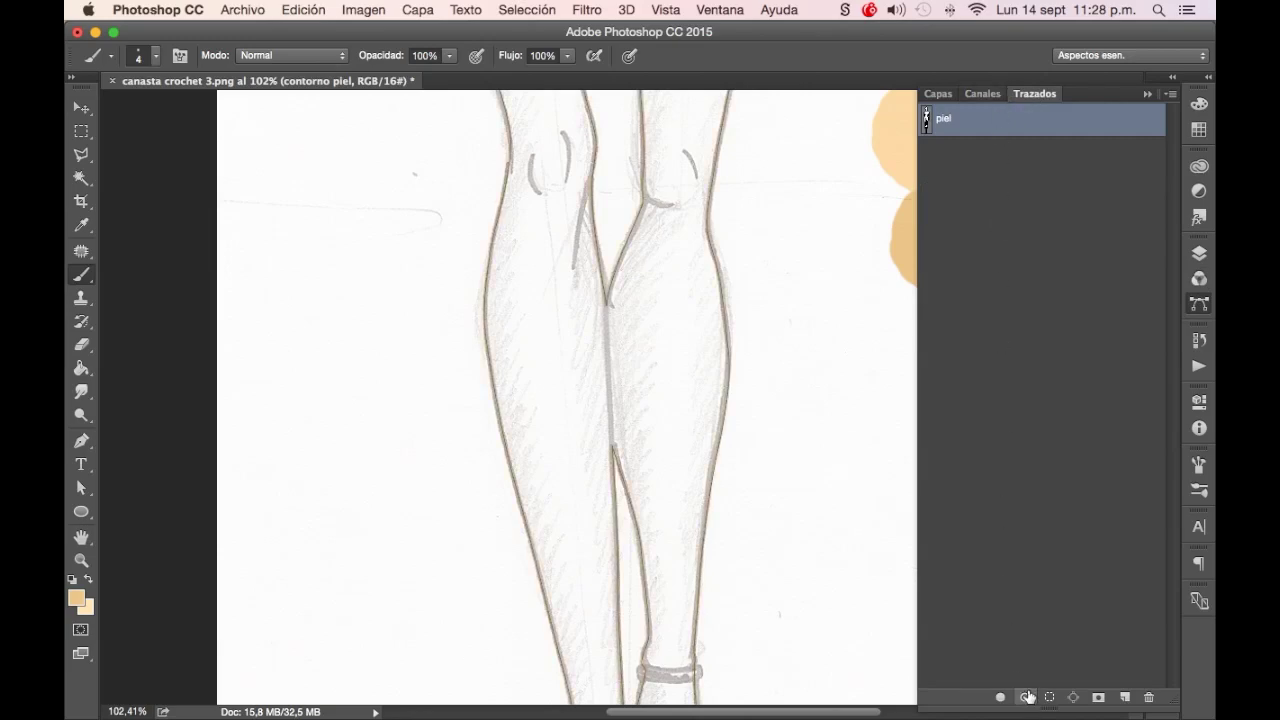
Fill the piel path with cream colour on the relleno piel layer
{"action": "left_click", "coordinate": [940, 94]}
{"action": "left_click", "coordinate": [1017, 265]}
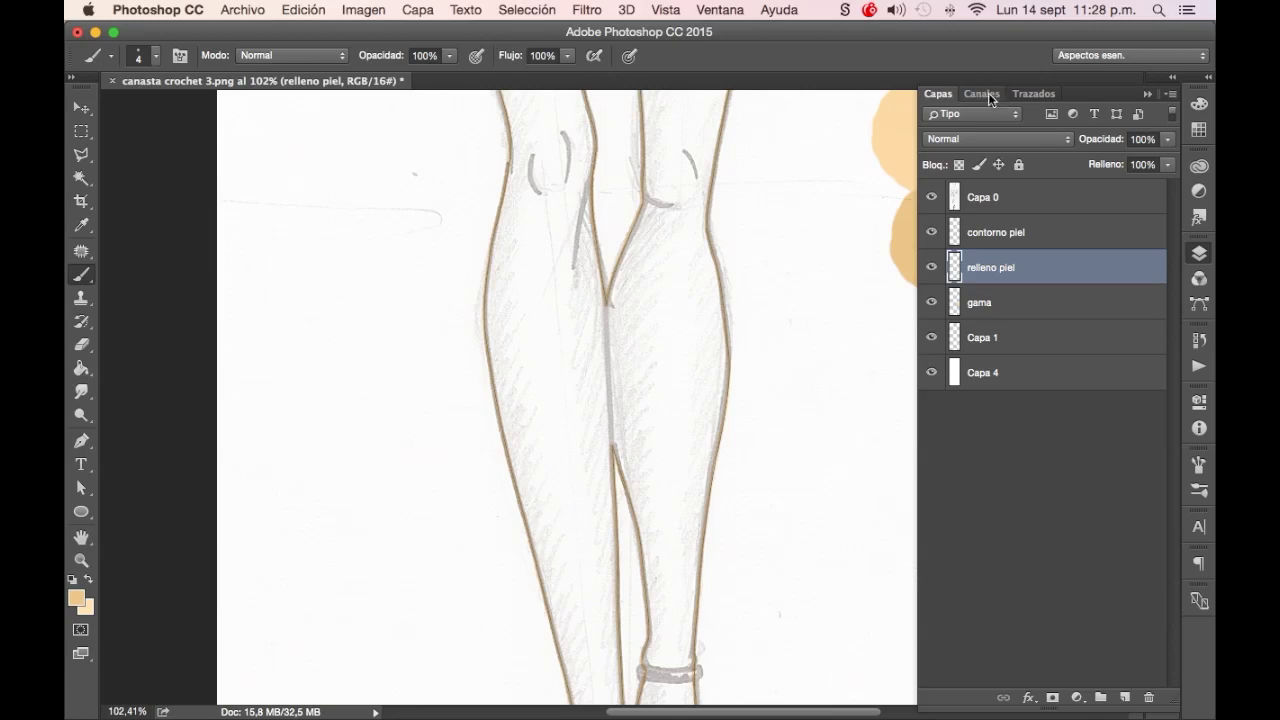
{"action": "left_click", "coordinate": [982, 93]}
{"action": "left_click", "coordinate": [88, 580]}
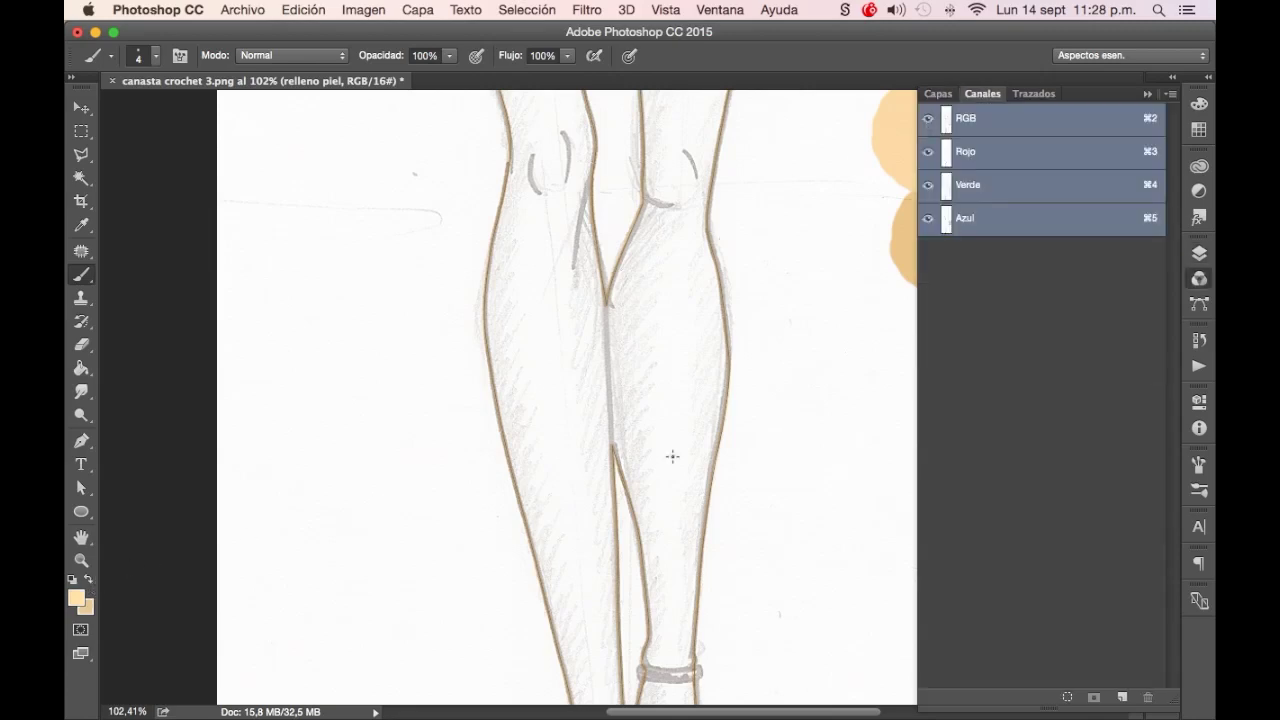
{"action": "left_click", "coordinate": [1036, 92]}
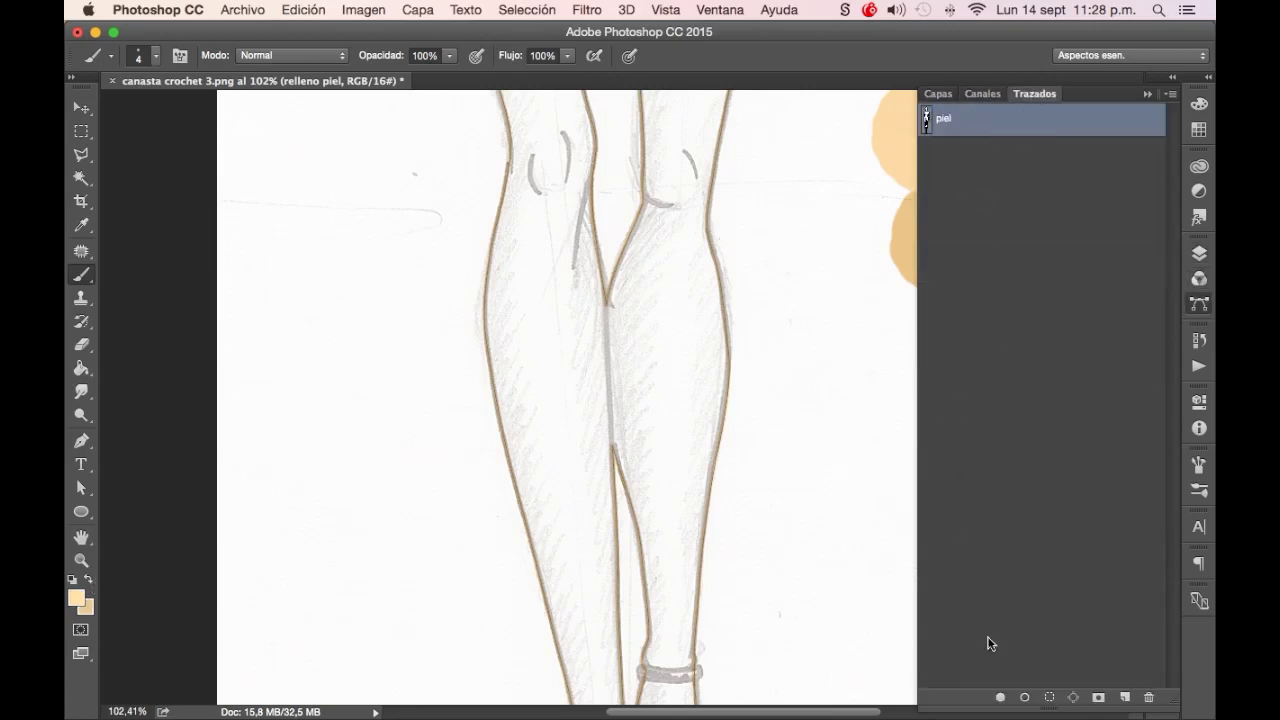
{"action": "left_click", "coordinate": [1000, 697]}
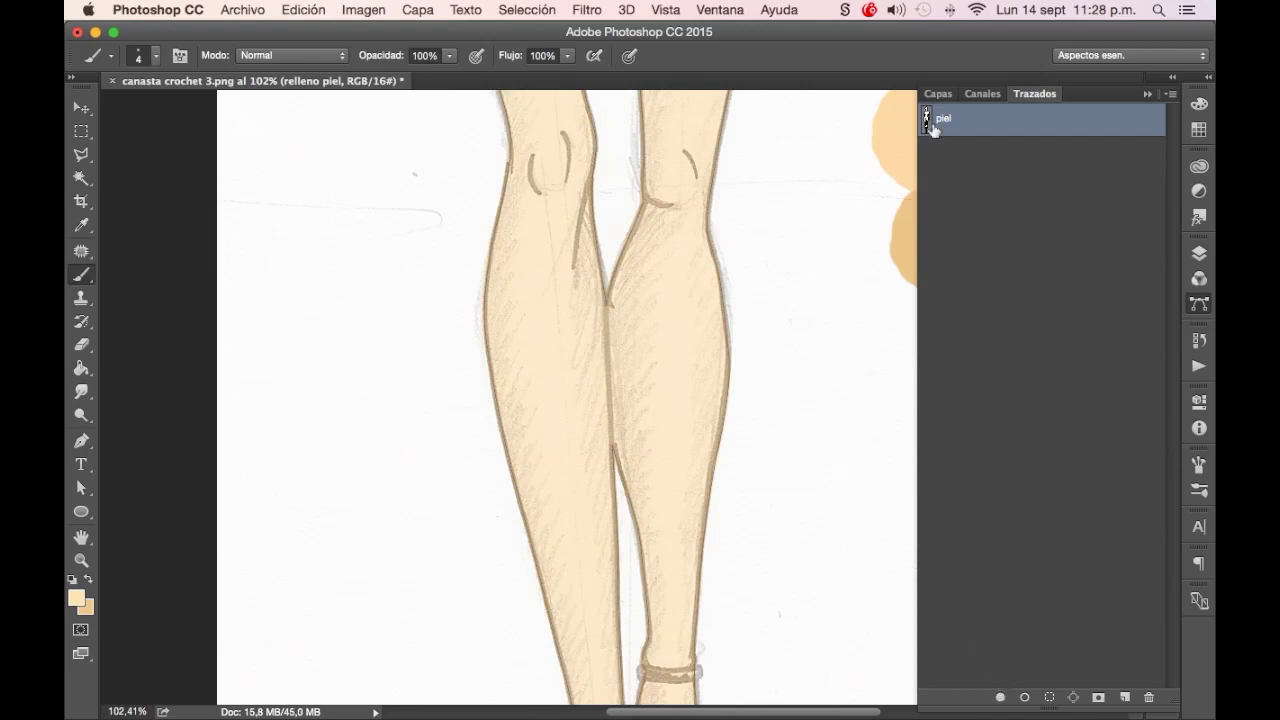
Make Capa 0 the active layer and bring the figure's head into view
{"action": "key", "text": "v"}
{"action": "left_click", "coordinate": [768, 288]}
{"action": "scroll", "coordinate": [735, 356], "scroll_direction": "down", "scroll_amount": 5}
{"action": "scroll", "coordinate": [744, 333], "scroll_direction": "down", "scroll_amount": 2}
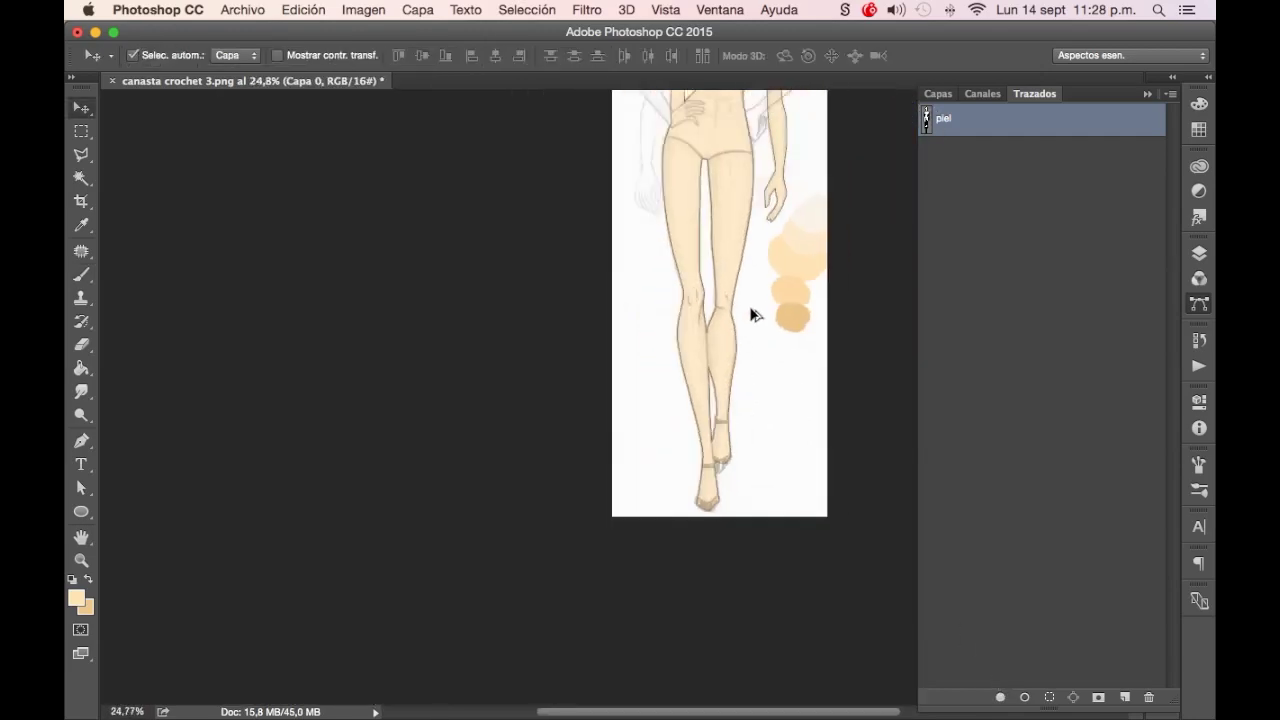
{"action": "left_click_drag", "start_coordinate": [770, 185], "coordinate": [762, 323]}
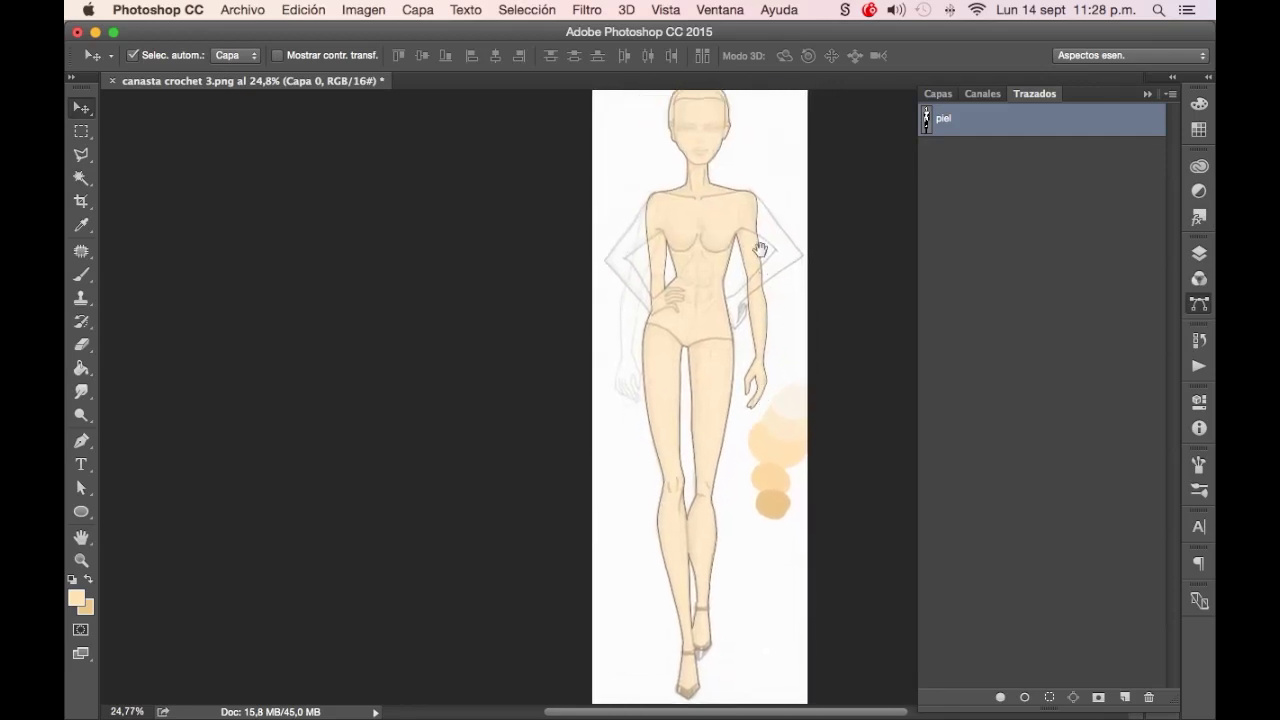
{"action": "scroll", "coordinate": [760, 289], "scroll_direction": "up", "scroll_amount": 1}
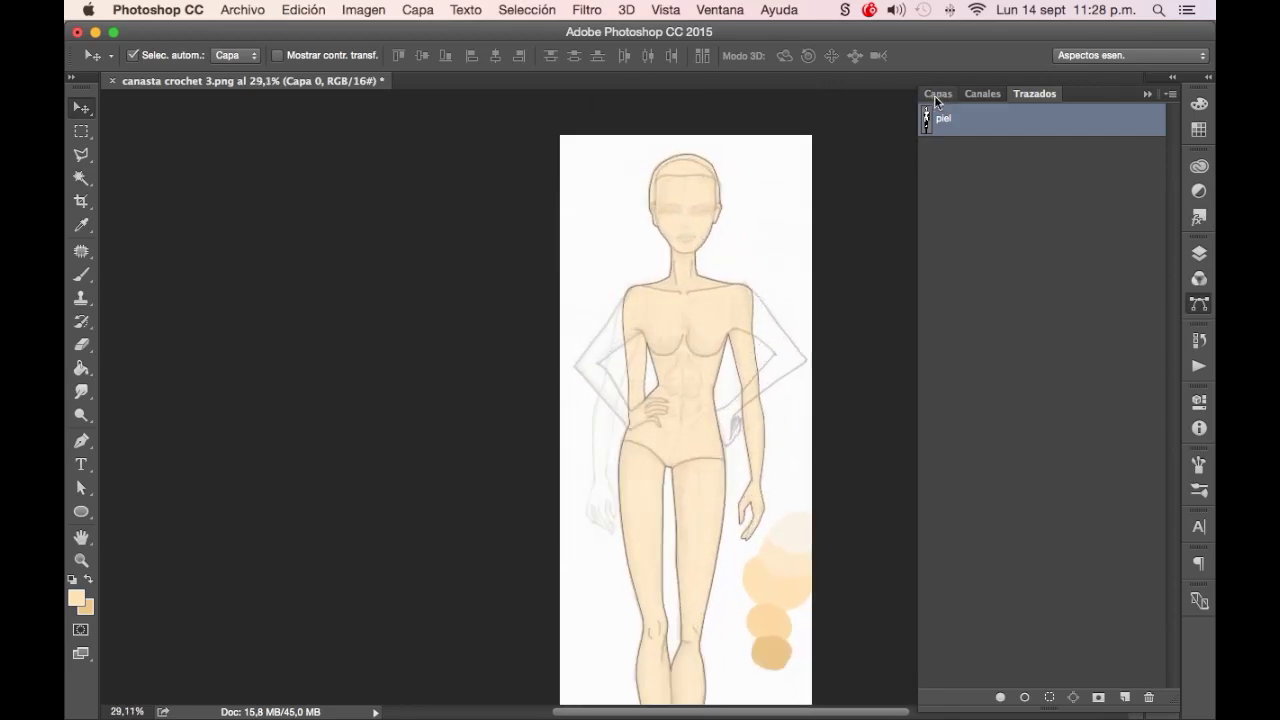
{"action": "scroll", "coordinate": [775, 258], "scroll_direction": "up", "scroll_amount": 2}
{"action": "scroll", "coordinate": [775, 258], "scroll_direction": "up", "scroll_amount": 1}
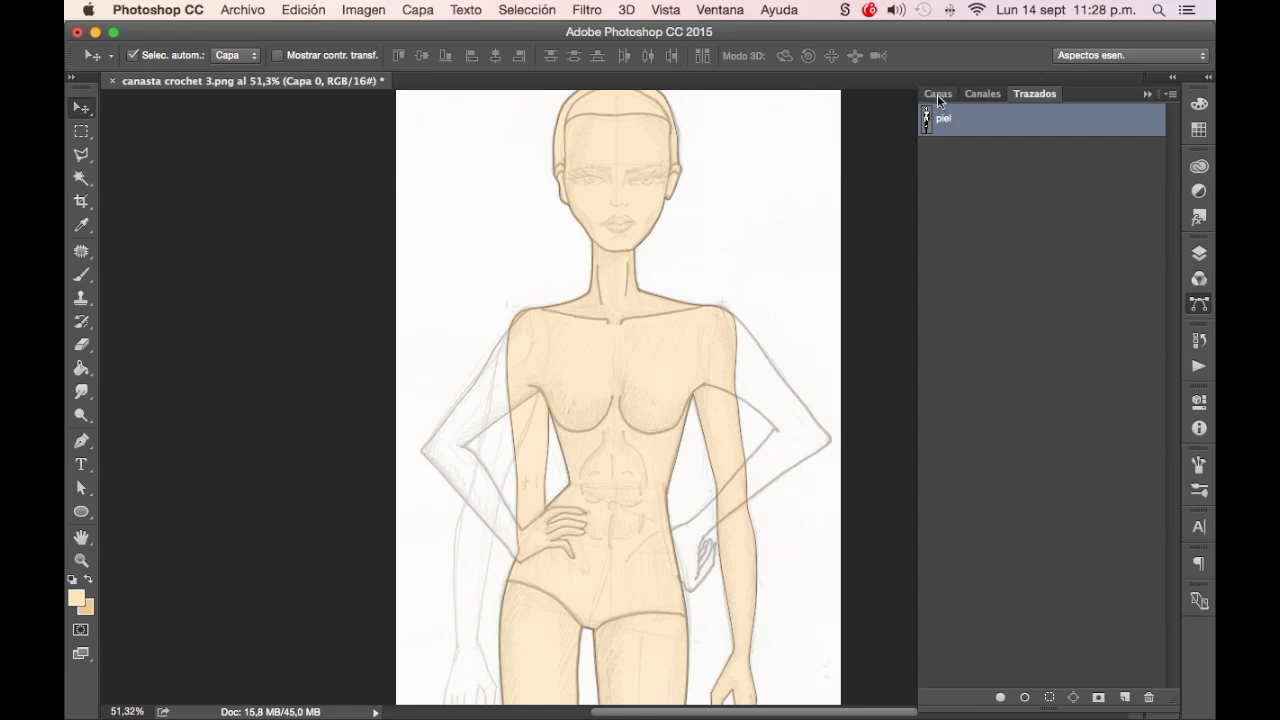
Rename Capa 0 to 'boceto', then bring up Save As
{"action": "left_click", "coordinate": [945, 93]}
{"action": "double_click", "coordinate": [986, 199]}
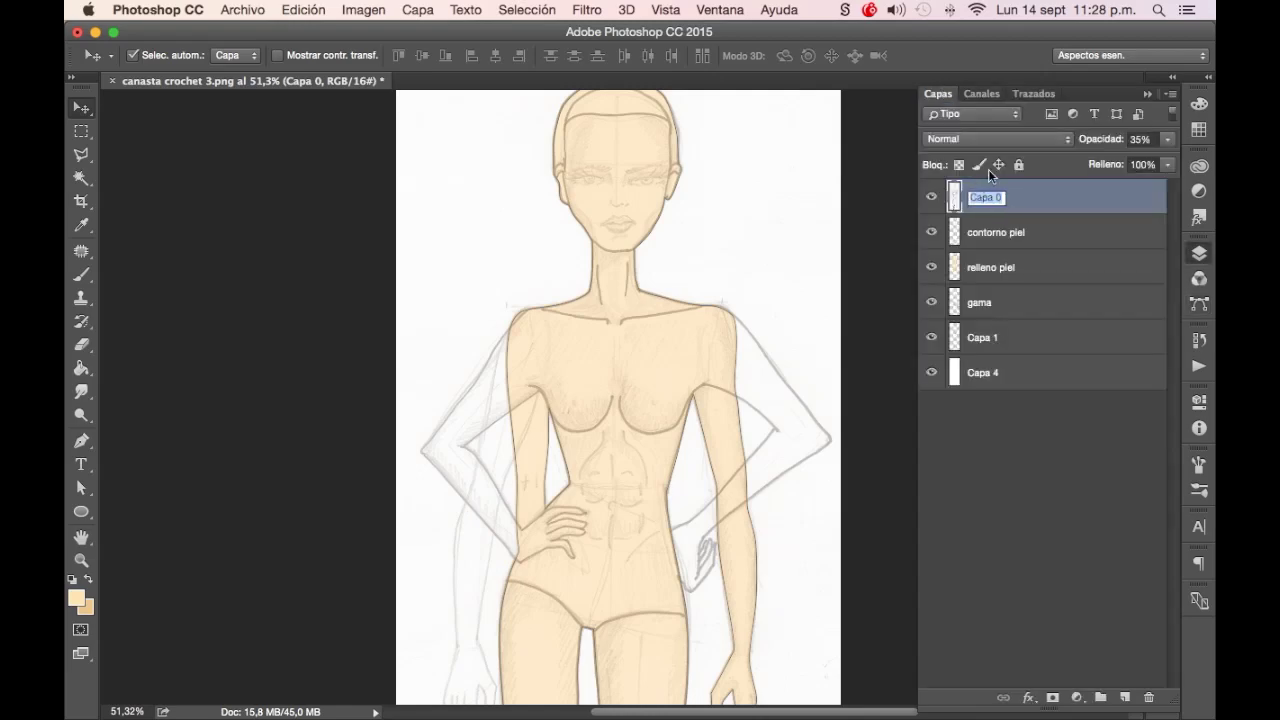
{"action": "type", "text": "boceto"}
{"action": "key", "text": "Return"}
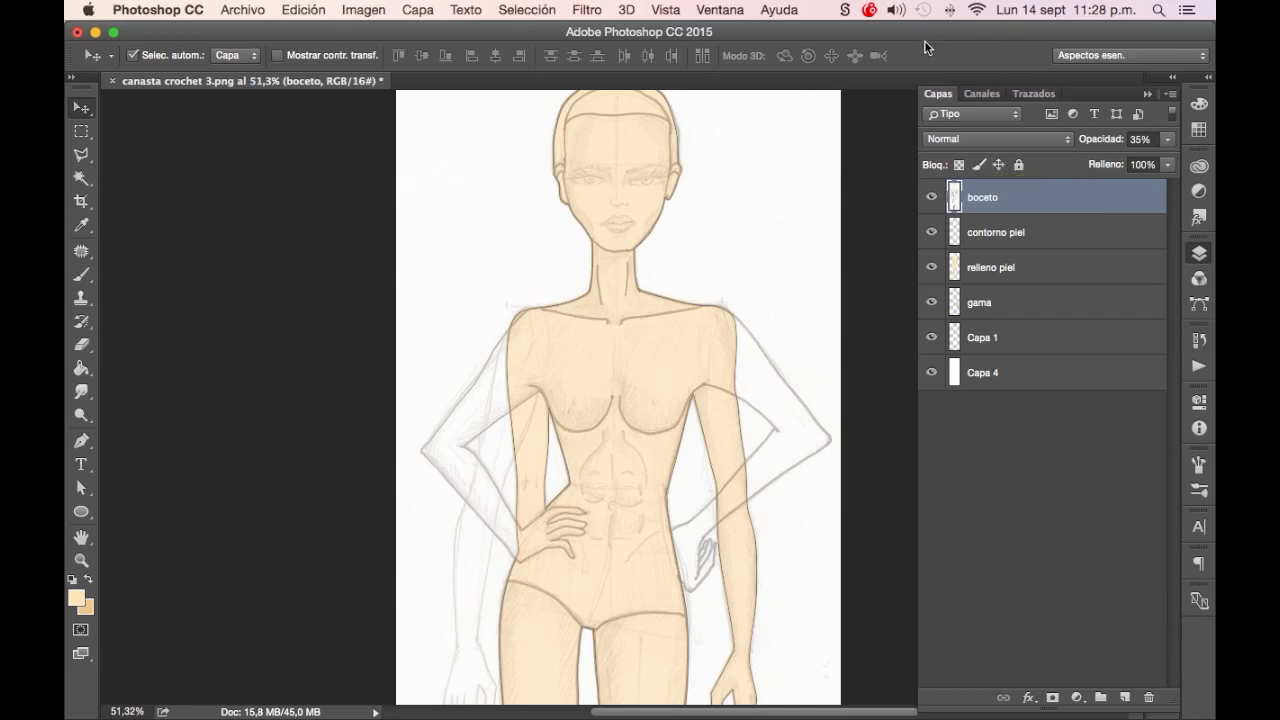
{"action": "key", "text": "super+shift+s"}
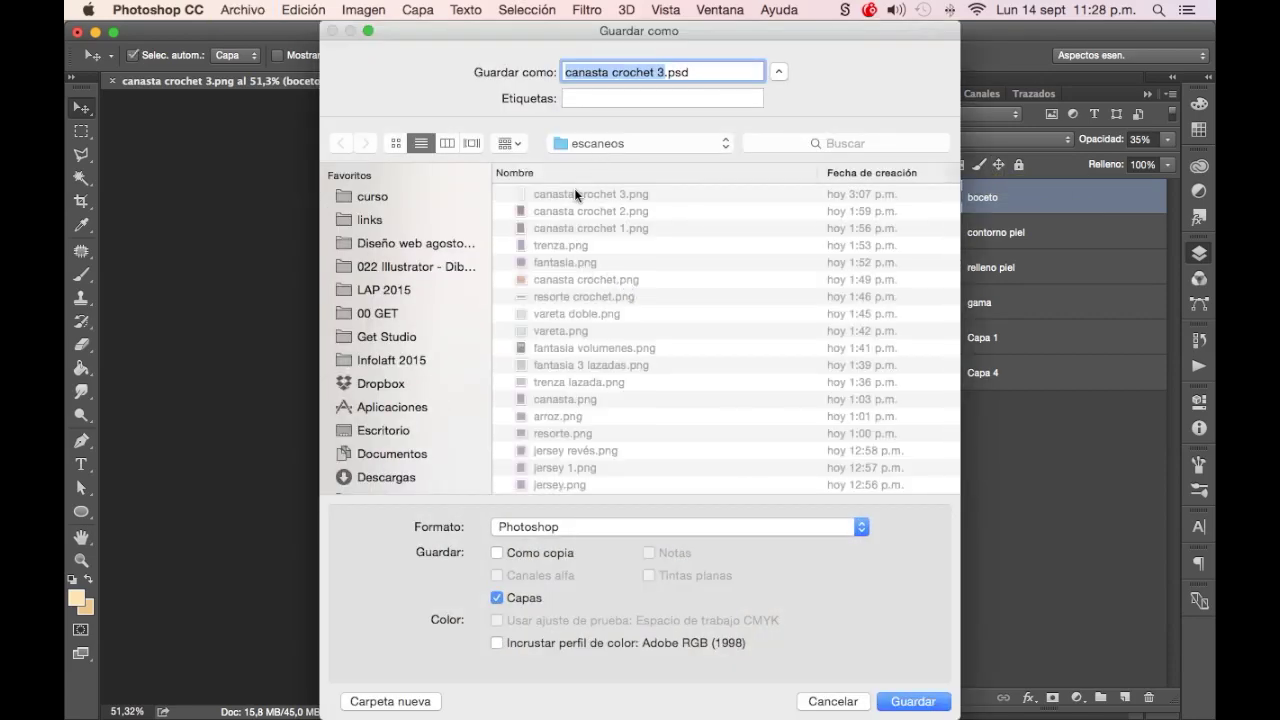
Save the document as the PSD file 'boceto color'
{"action": "type", "text": "boceto col"}
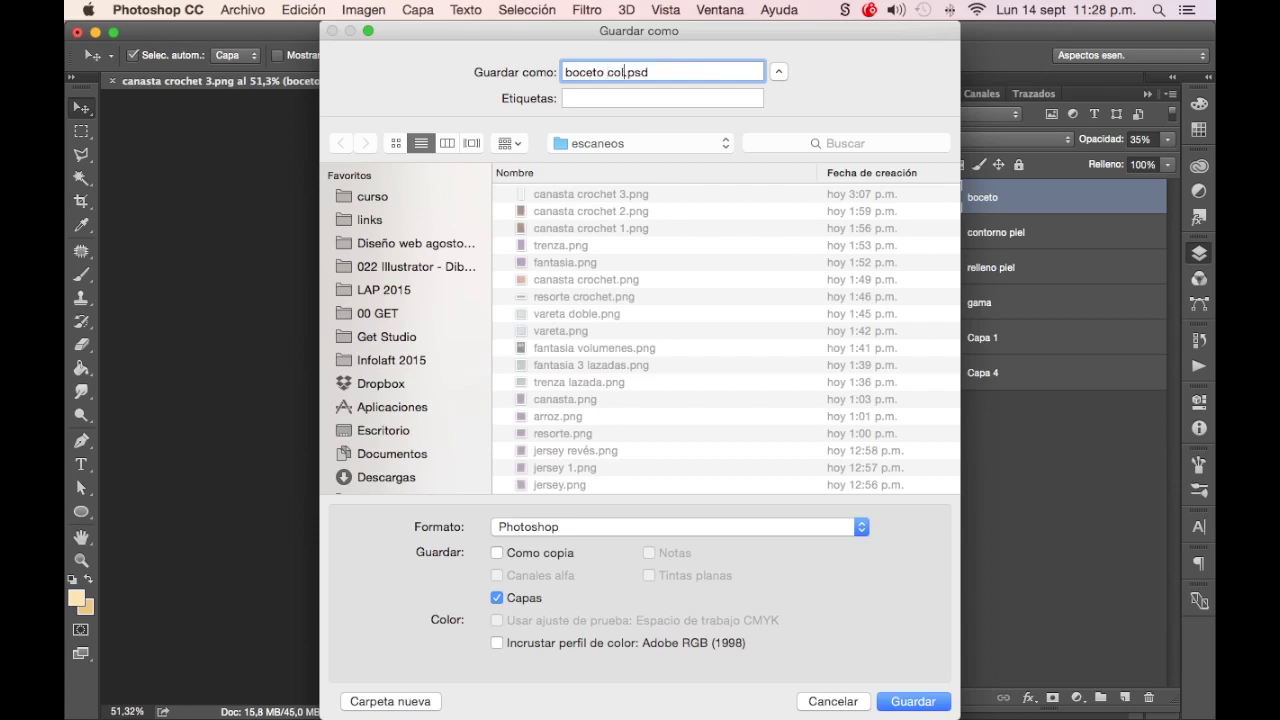
{"action": "key", "text": "Return"}
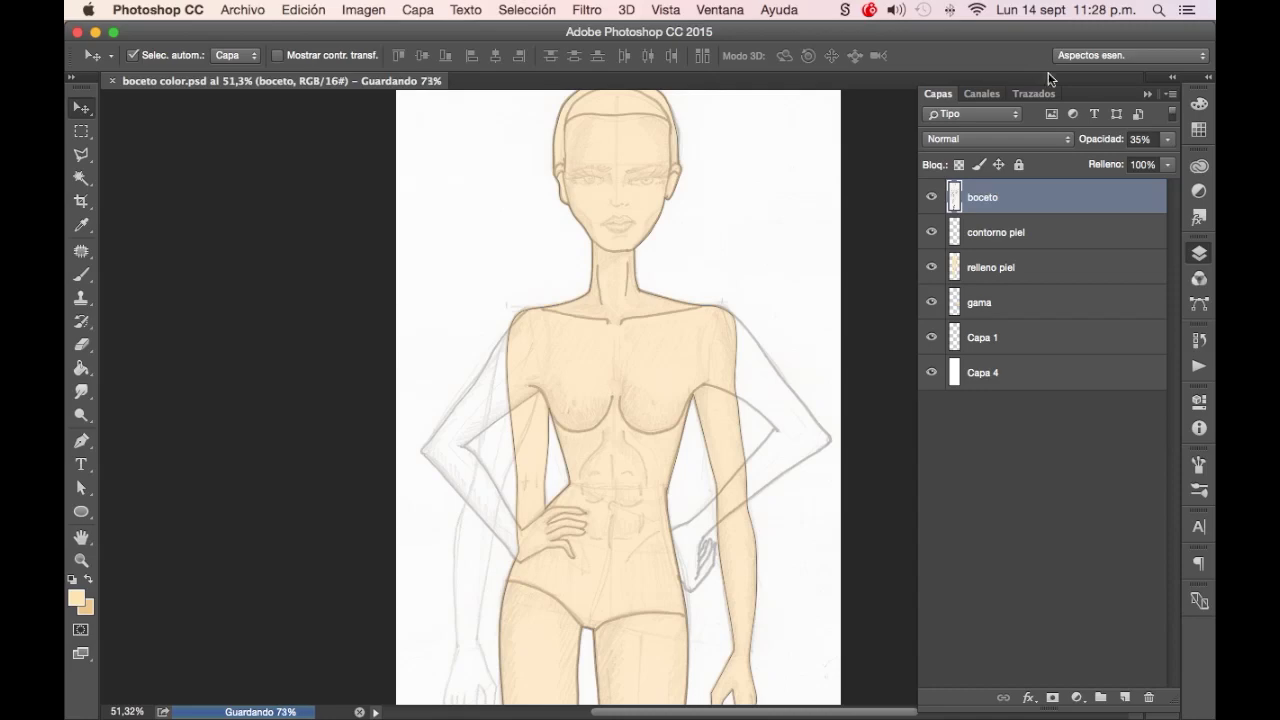
Move the Paths tab before Channels, fade boceto to 15% opacity, and select the Brush
{"action": "left_click_drag", "start_coordinate": [1028, 91], "coordinate": [983, 92]}
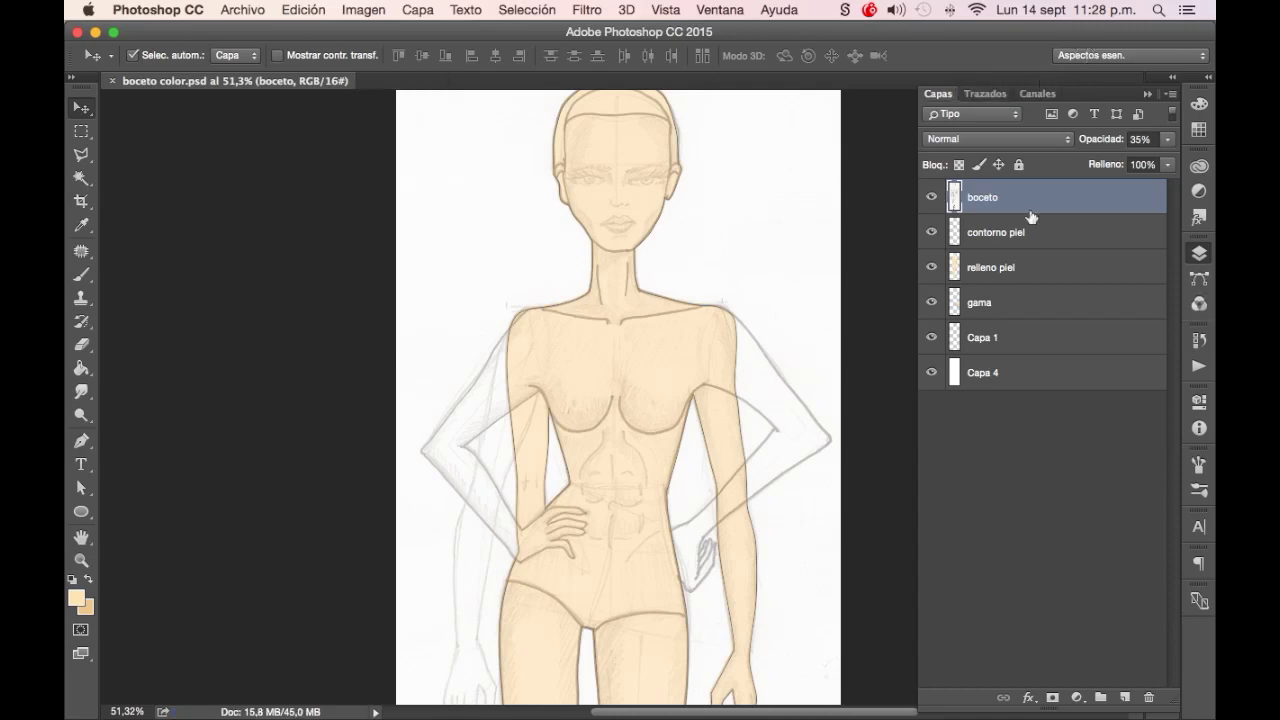
{"action": "left_click_drag", "start_coordinate": [1106, 144], "coordinate": [1096, 144]}
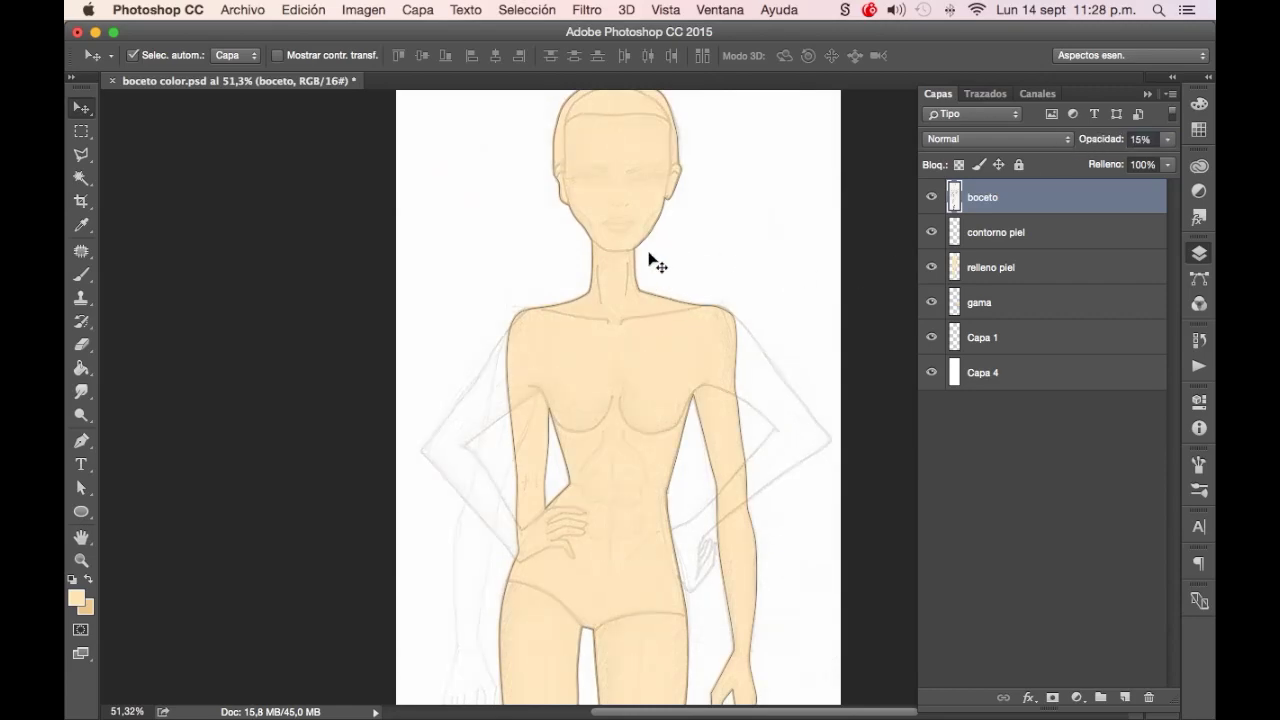
{"action": "key", "text": "b"}
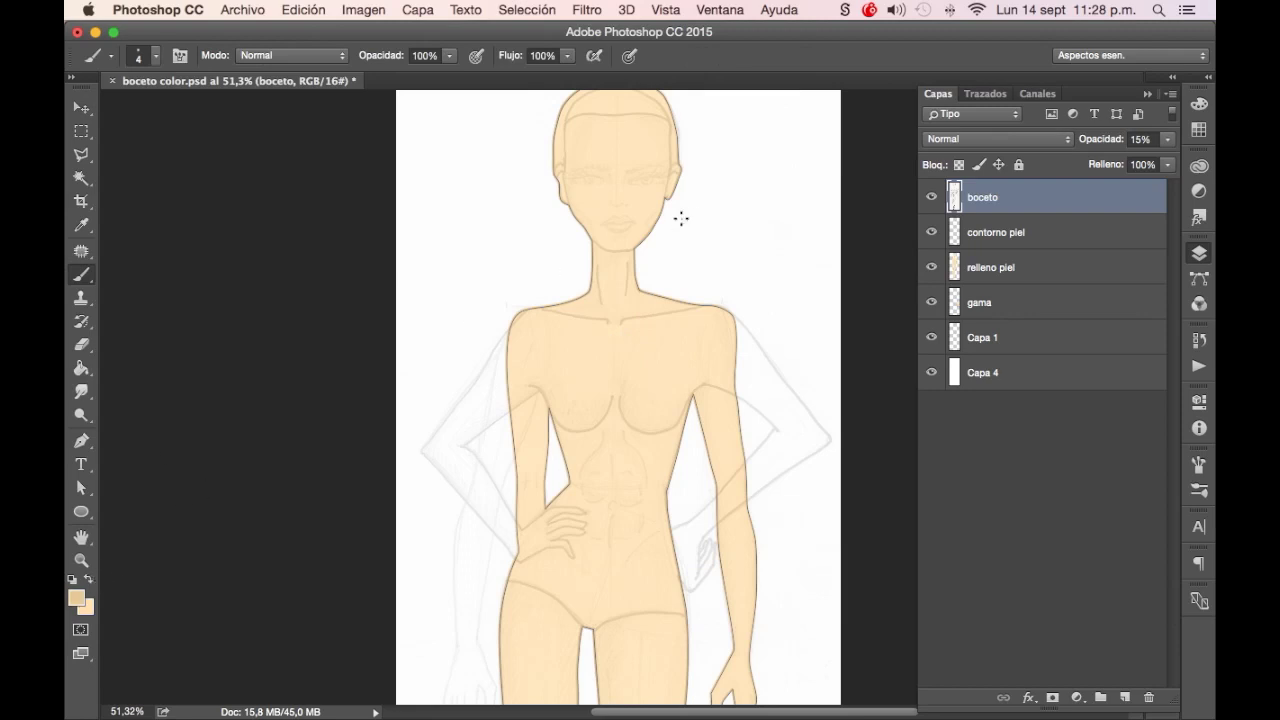
{"action": "scroll", "coordinate": [630, 365], "scroll_direction": "up", "scroll_amount": 2}
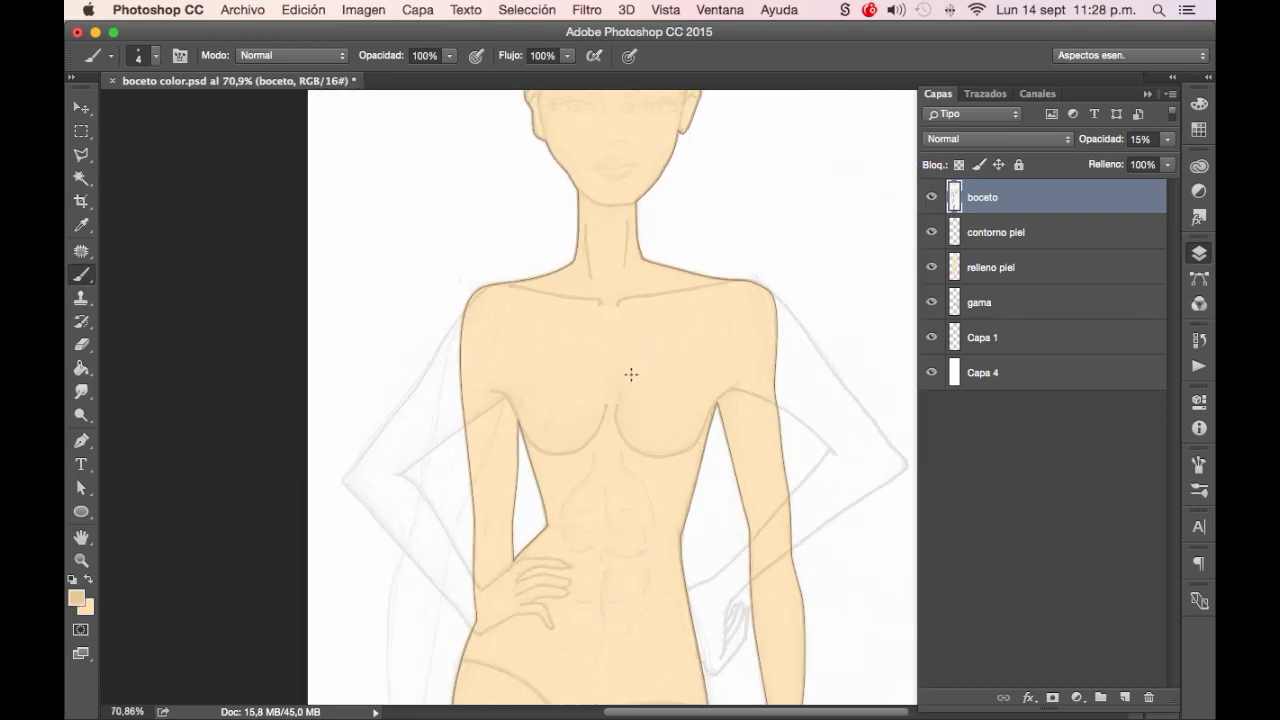
Make contorno piel the active layer and toggle the boceto sketch visibility
{"action": "scroll", "coordinate": [630, 376], "scroll_direction": "up", "scroll_amount": 1}
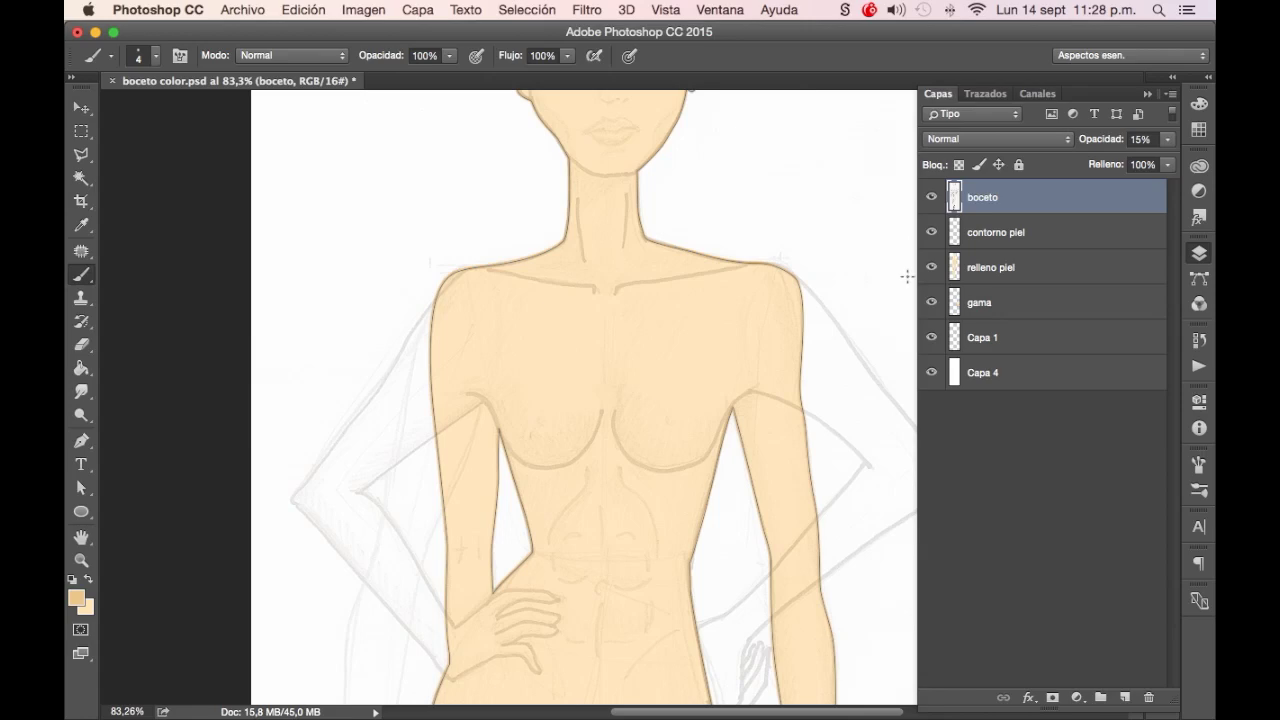
{"action": "left_click", "coordinate": [1008, 276]}
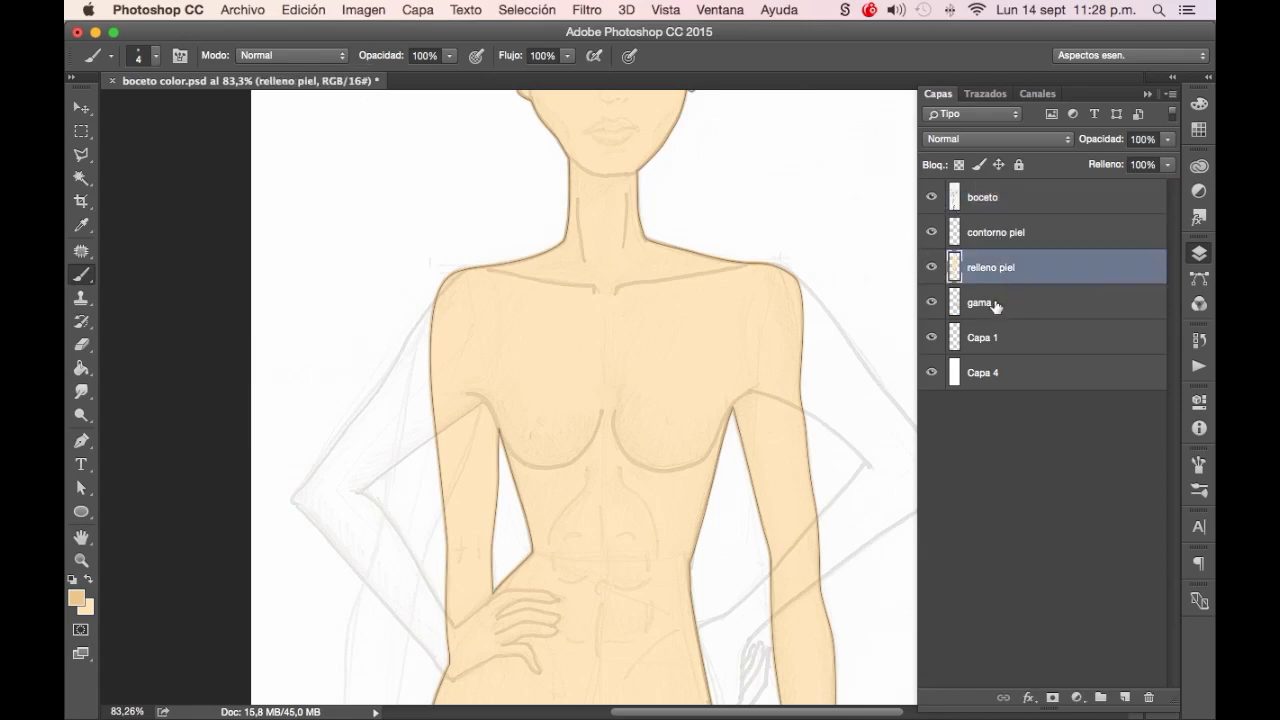
{"action": "left_click", "coordinate": [1006, 234]}
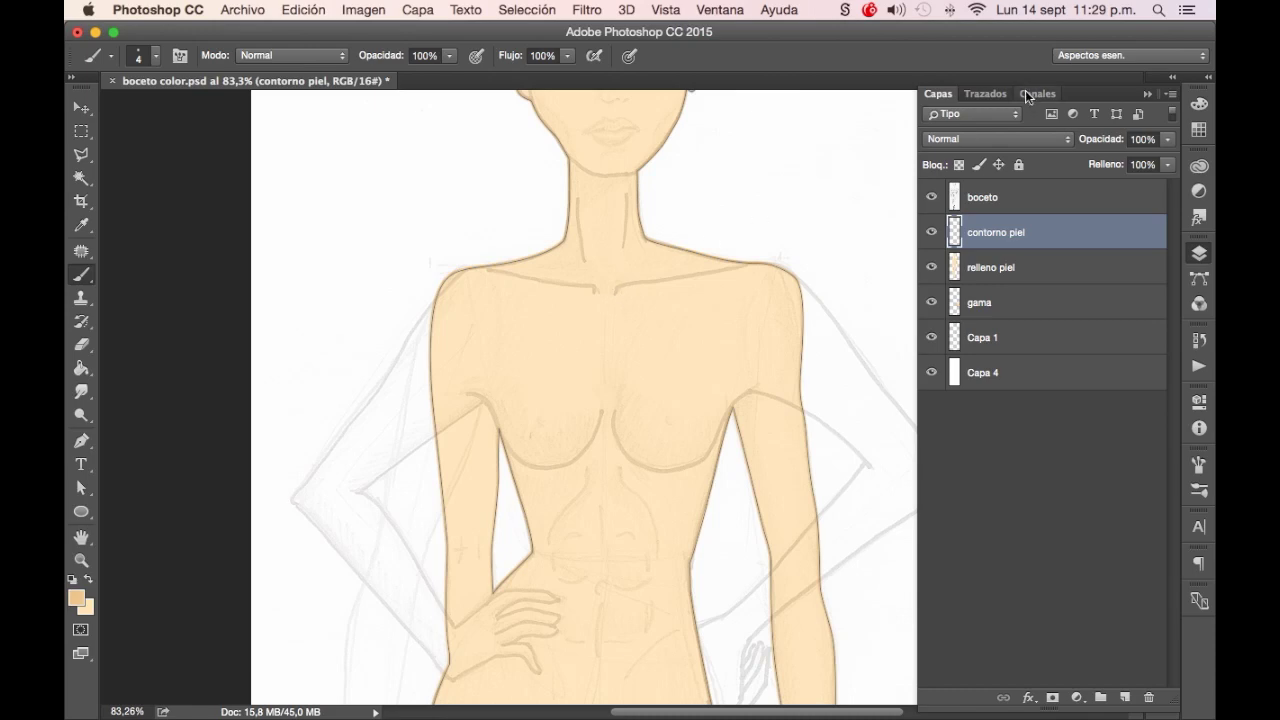
{"action": "left_click", "coordinate": [985, 94]}
{"action": "left_click", "coordinate": [938, 94]}
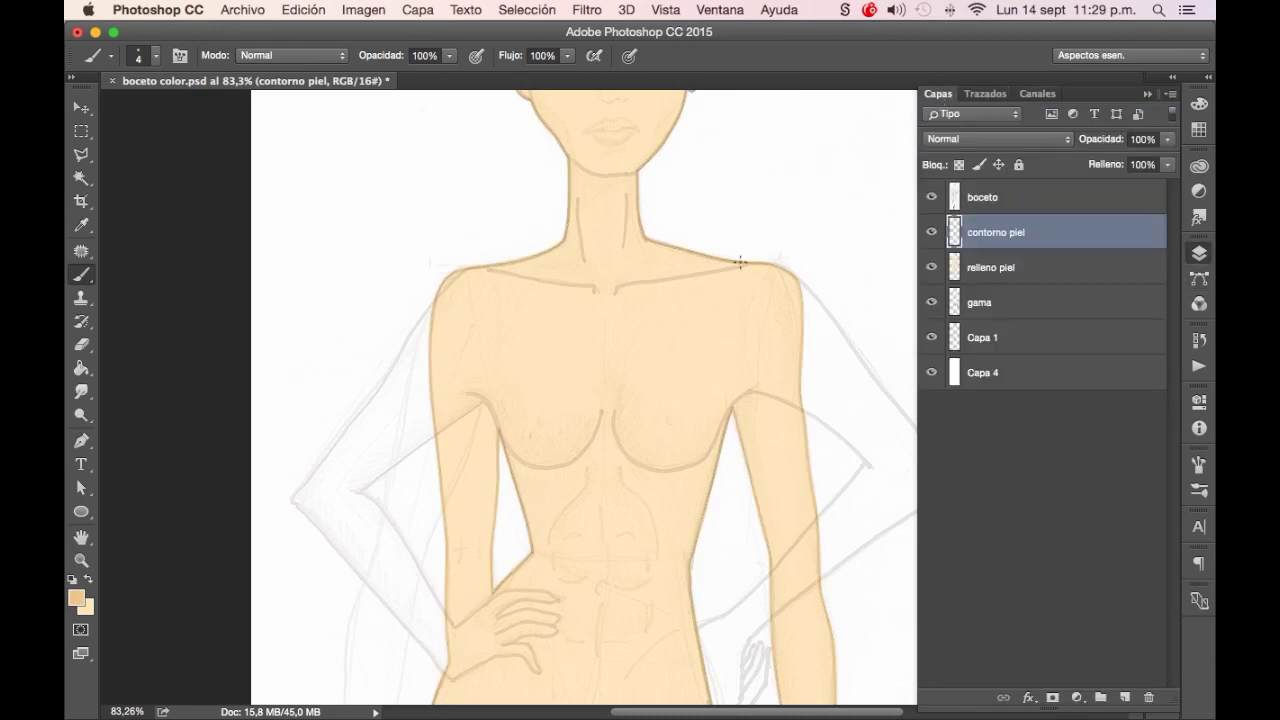
{"action": "left_click", "coordinate": [932, 199]}
{"action": "left_click", "coordinate": [932, 199]}
Test-trace both collarbone lines, then undo the strokes
{"action": "left_click_drag", "start_coordinate": [617, 289], "coordinate": [757, 263]}
{"action": "left_click_drag", "start_coordinate": [594, 290], "coordinate": [489, 263]}
{"action": "left_click", "coordinate": [932, 197]}
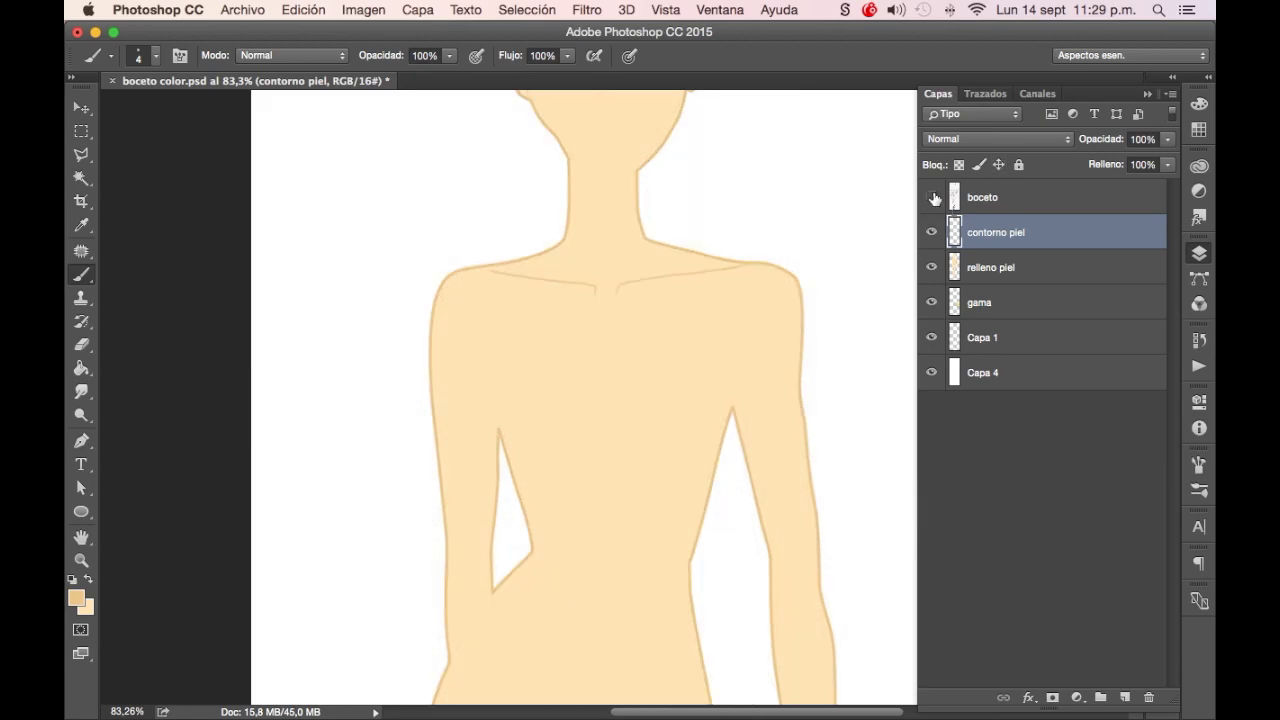
{"action": "key", "text": "ctrl+z"}
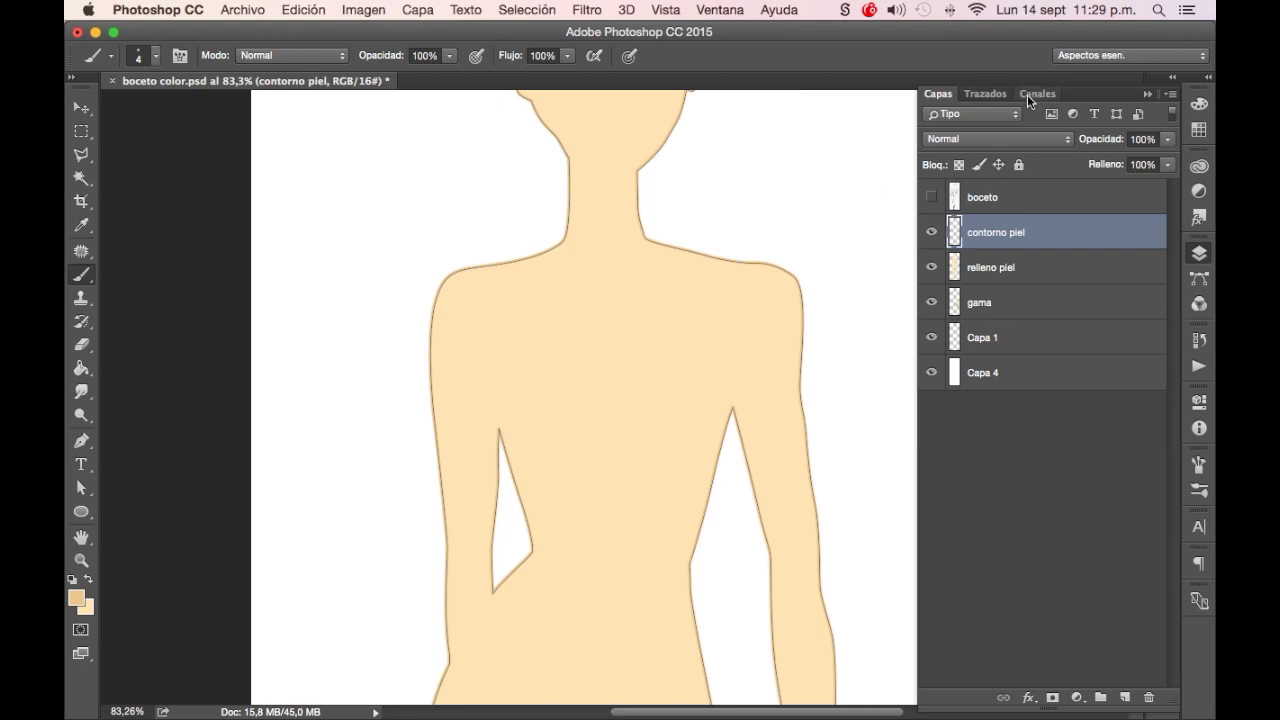
{"action": "left_click", "coordinate": [985, 93]}
{"action": "left_click", "coordinate": [938, 93]}
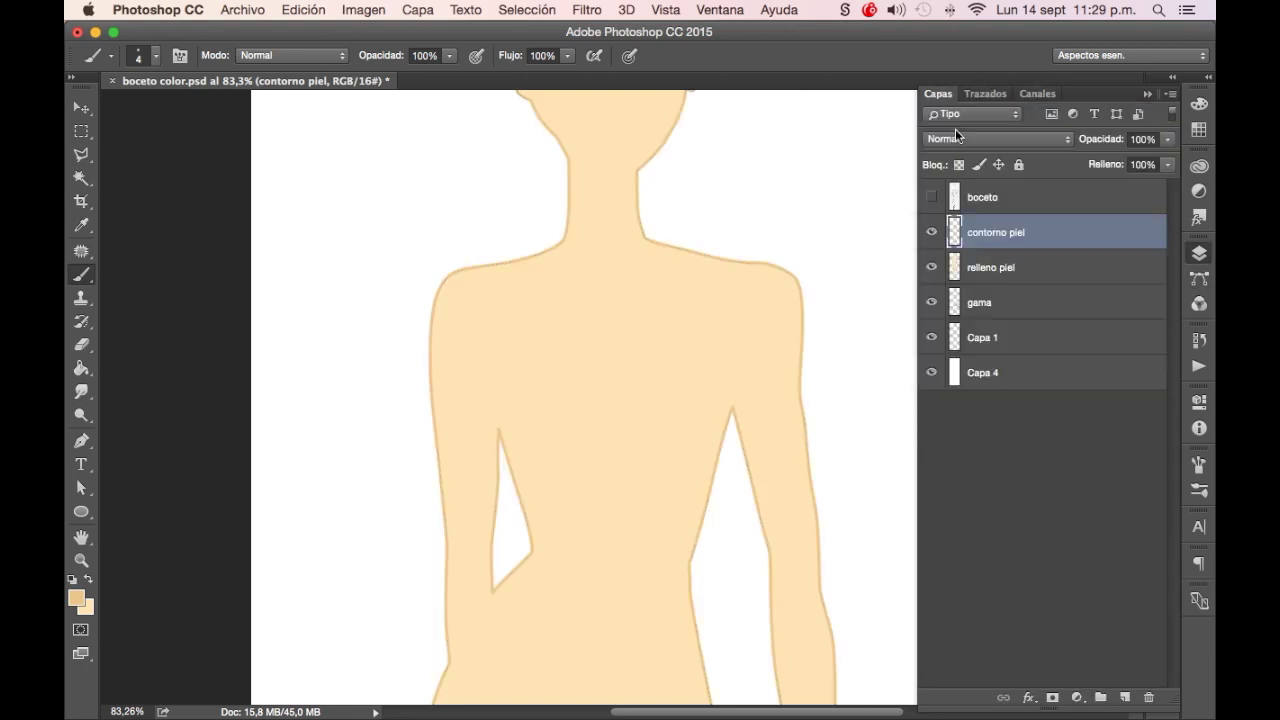
Try an 8 px brush, settle on 6 px, and show the boceto sketch again
{"action": "right_click", "coordinate": [808, 206]}
{"action": "double_click", "coordinate": [985, 228]}
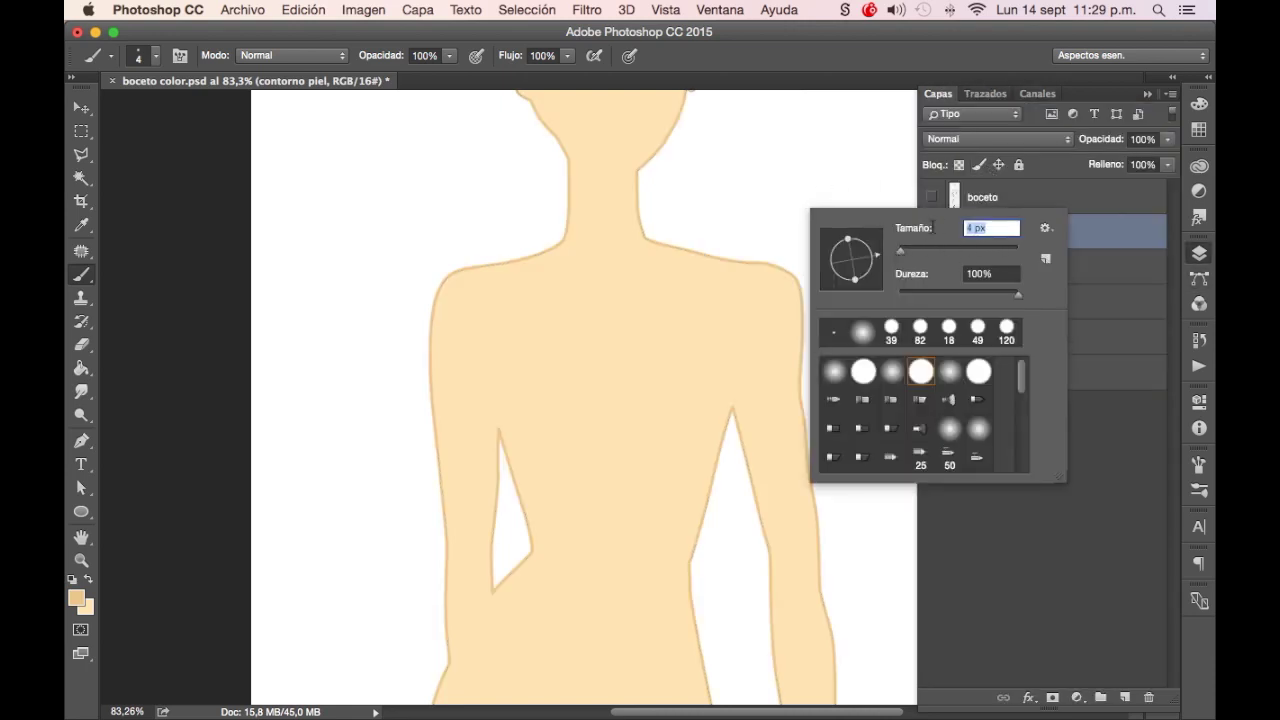
{"action": "type", "text": "8"}
{"action": "key", "text": "Return"}
{"action": "mouse_move", "coordinate": [728, 222]}
{"action": "left_mouse_down"}
{"action": "mouse_move", "coordinate": [814, 189]}
{"action": "mouse_move", "coordinate": [850, 198]}
{"action": "left_mouse_up"}
{"action": "key", "text": "ctrl+z"}
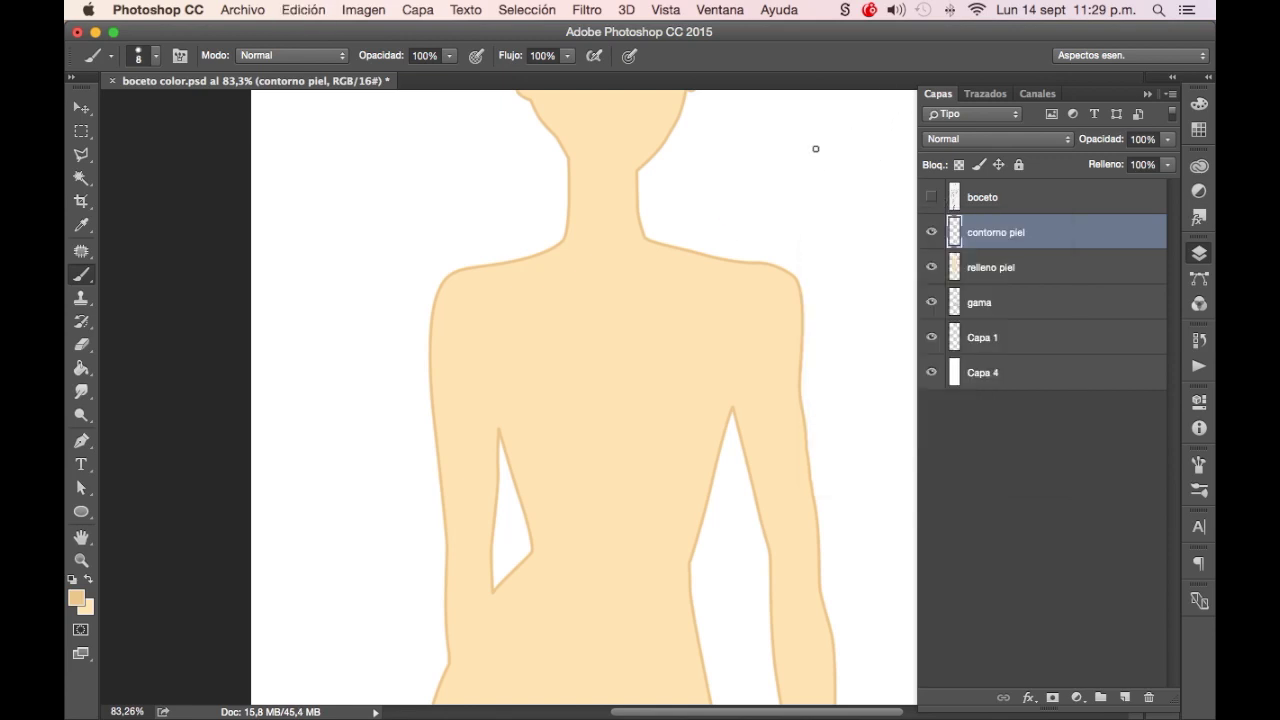
{"action": "right_click", "coordinate": [814, 190]}
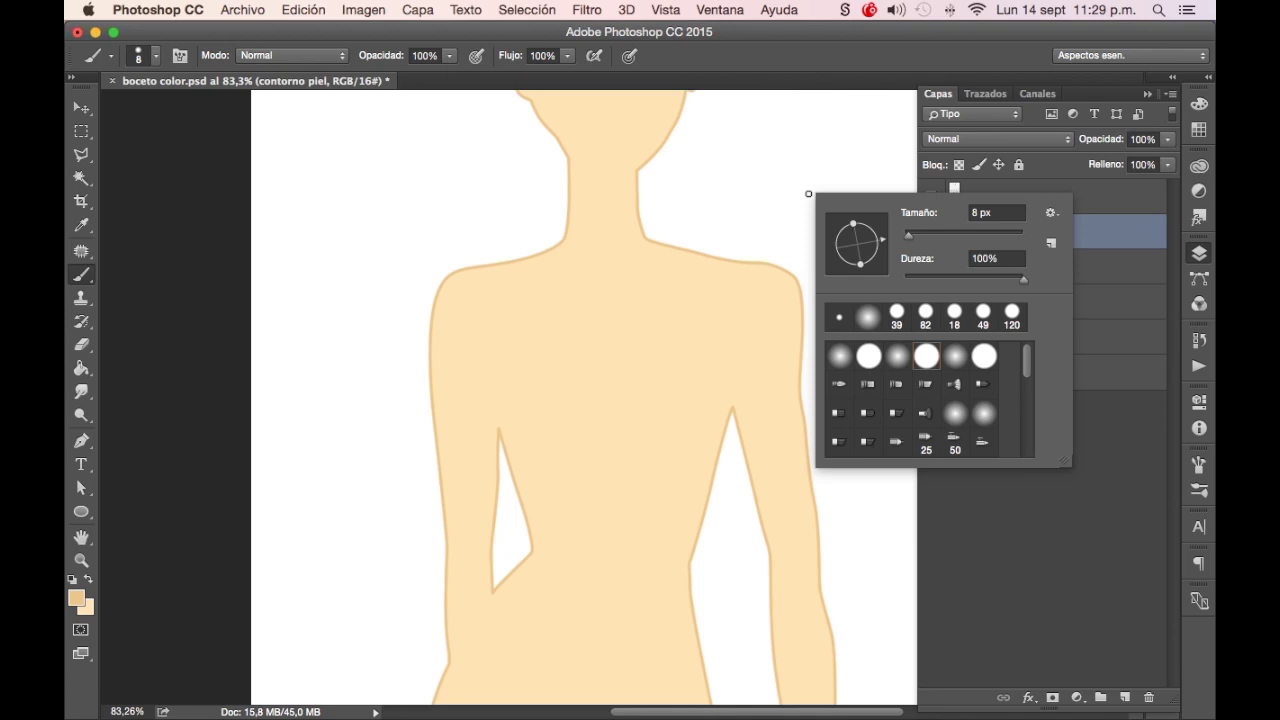
{"action": "left_click_drag", "start_coordinate": [932, 222], "coordinate": [924, 224]}
{"action": "key", "text": "Return"}
{"action": "left_click", "coordinate": [931, 198]}
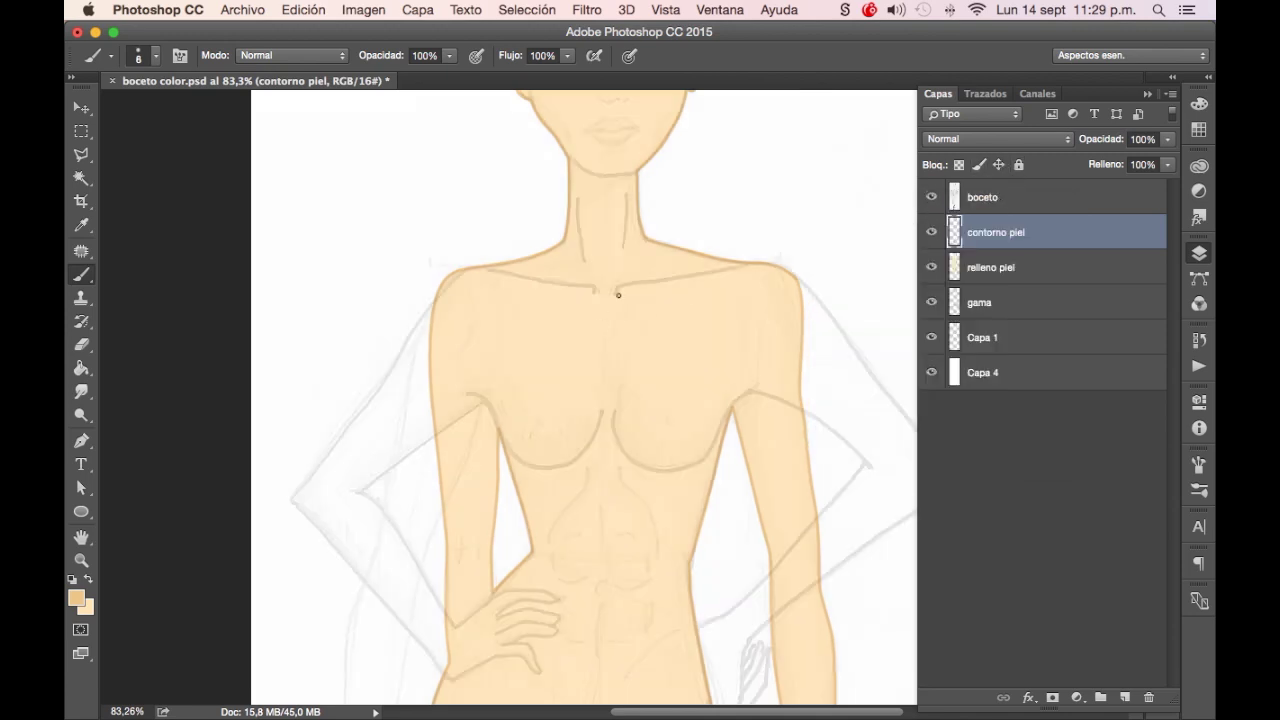
Paint darker strokes over the collarbones, neck, inner arm, breast underside and forearm edge
{"action": "left_click_drag", "start_coordinate": [623, 286], "coordinate": [750, 264]}
{"action": "left_click_drag", "start_coordinate": [592, 292], "coordinate": [488, 268]}
{"action": "left_click_drag", "start_coordinate": [576, 198], "coordinate": [583, 256]}
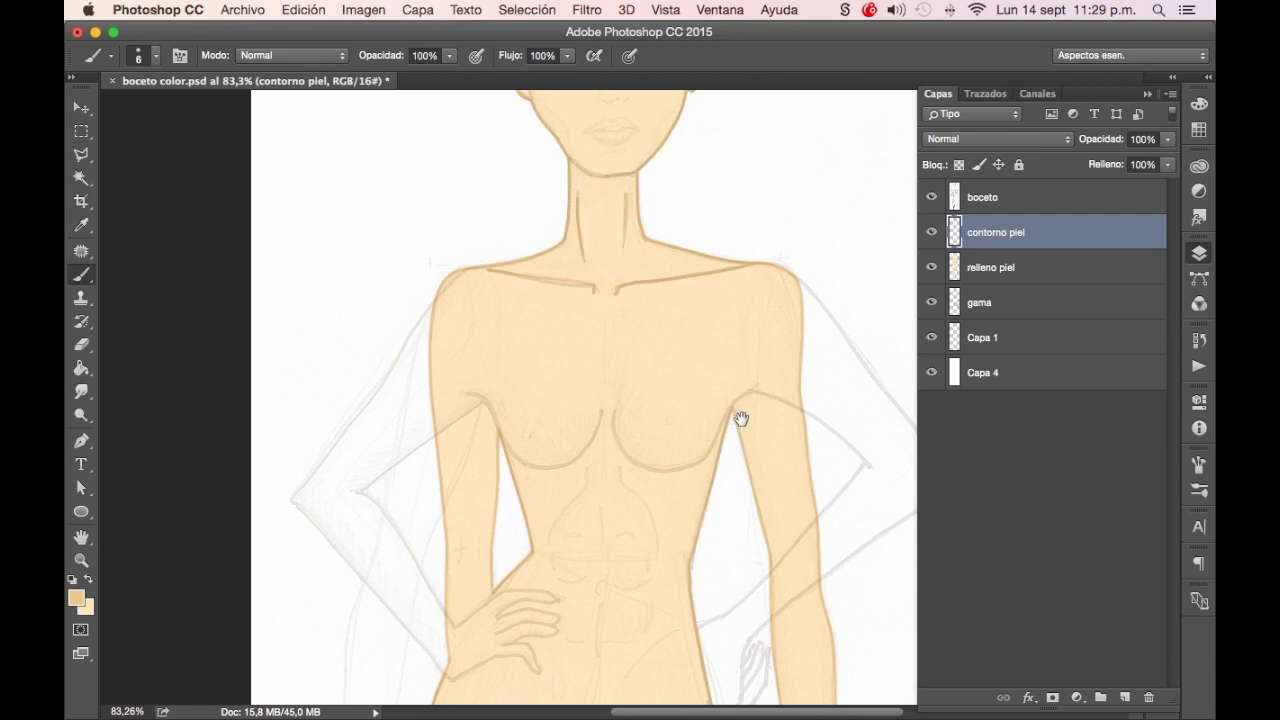
{"action": "left_click_drag", "start_coordinate": [740, 420], "coordinate": [786, 266]}
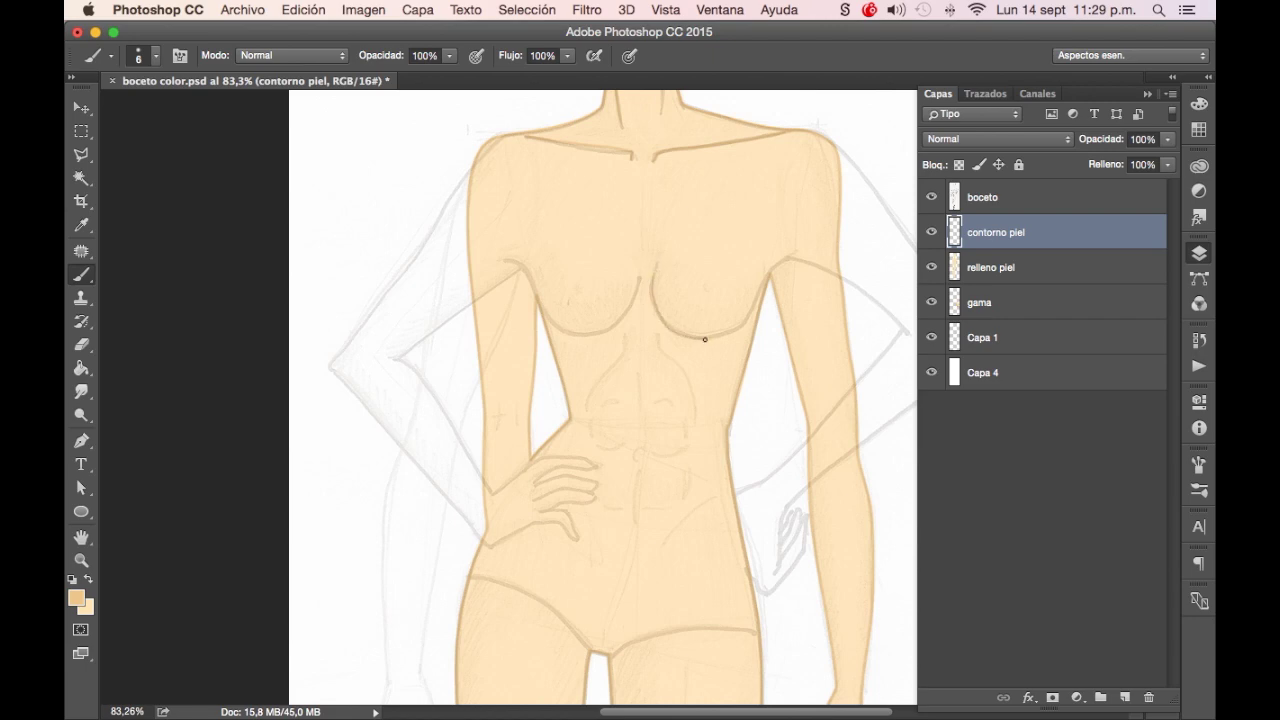
{"action": "left_click_drag", "start_coordinate": [768, 276], "coordinate": [796, 260]}
{"action": "mouse_move", "coordinate": [547, 314]}
{"action": "left_mouse_down"}
{"action": "mouse_move", "coordinate": [584, 334]}
{"action": "mouse_move", "coordinate": [625, 314]}
{"action": "left_mouse_up"}
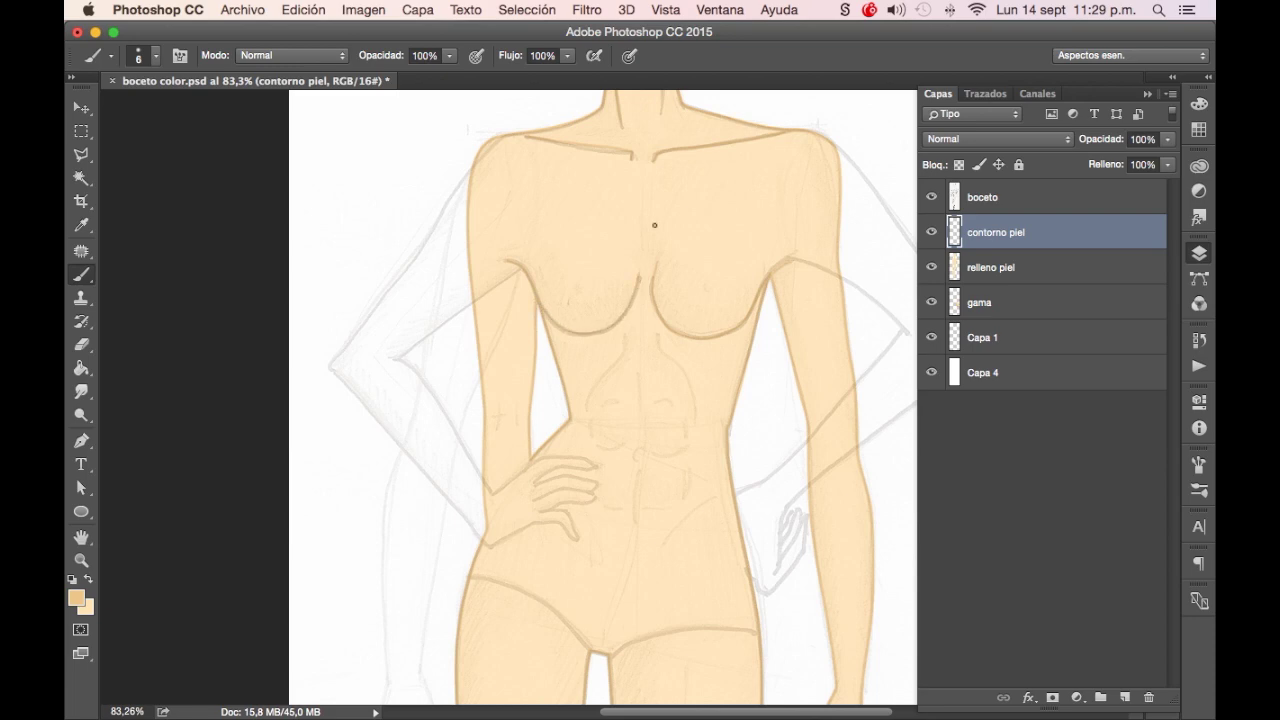
{"action": "scroll", "coordinate": [691, 363], "scroll_direction": "down", "scroll_amount": 5}
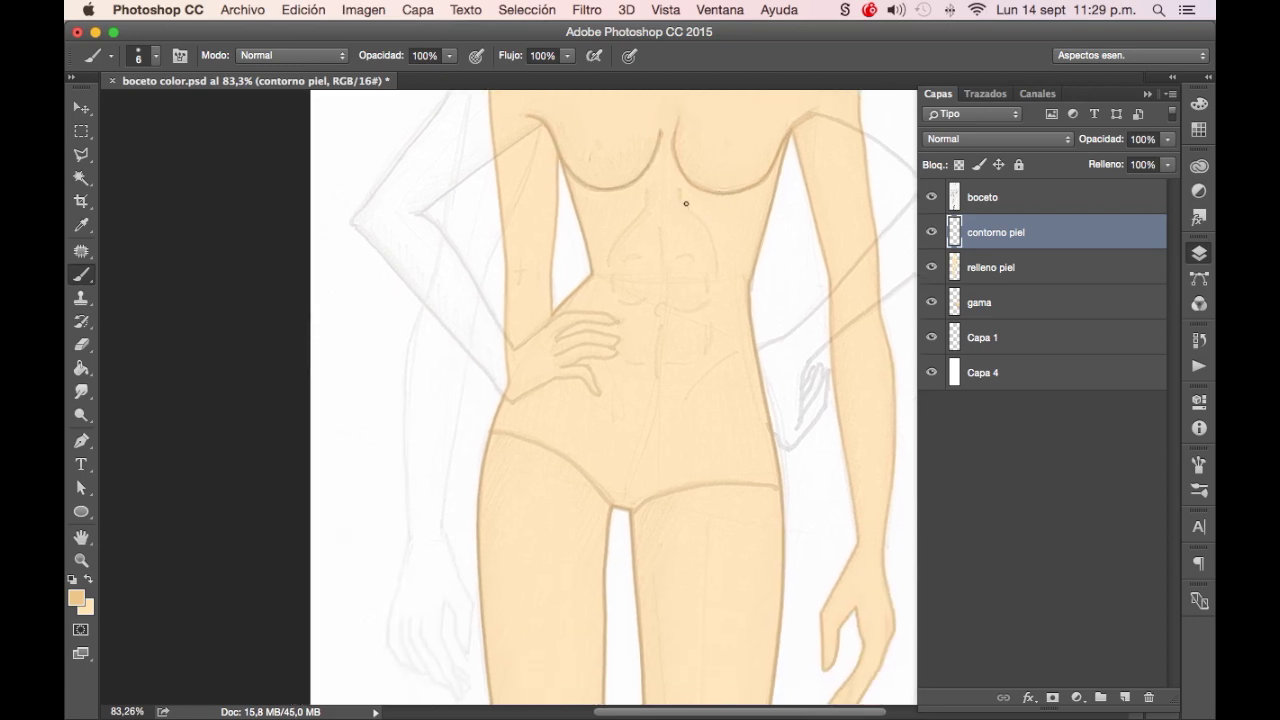
{"action": "left_click_drag", "start_coordinate": [649, 191], "coordinate": [624, 235]}
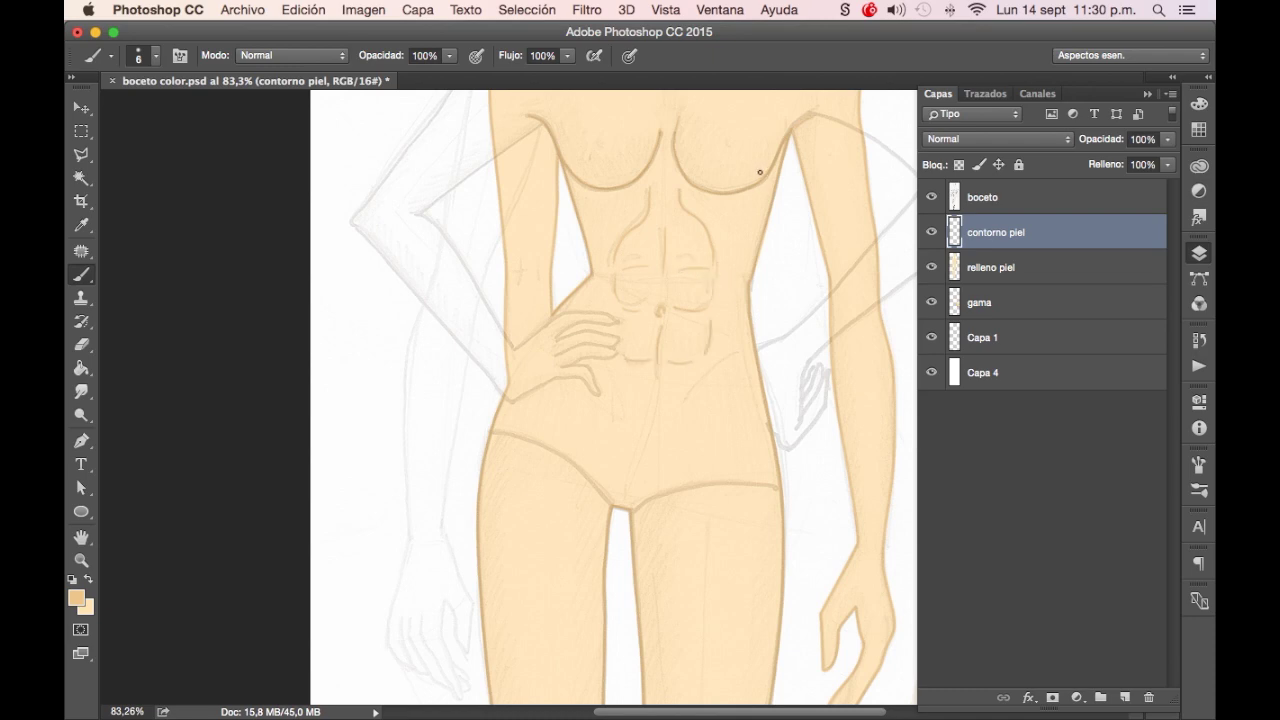
{"action": "mouse_move", "coordinate": [513, 373]}
{"action": "left_mouse_down"}
{"action": "mouse_move", "coordinate": [549, 314]}
{"action": "mouse_move", "coordinate": [514, 381]}
{"action": "mouse_move", "coordinate": [533, 341]}
{"action": "left_mouse_up"}
{"action": "scroll", "coordinate": [840, 430], "scroll_direction": "down", "scroll_amount": 3}
{"action": "scroll", "coordinate": [822, 400], "scroll_direction": "down", "scroll_amount": 3}
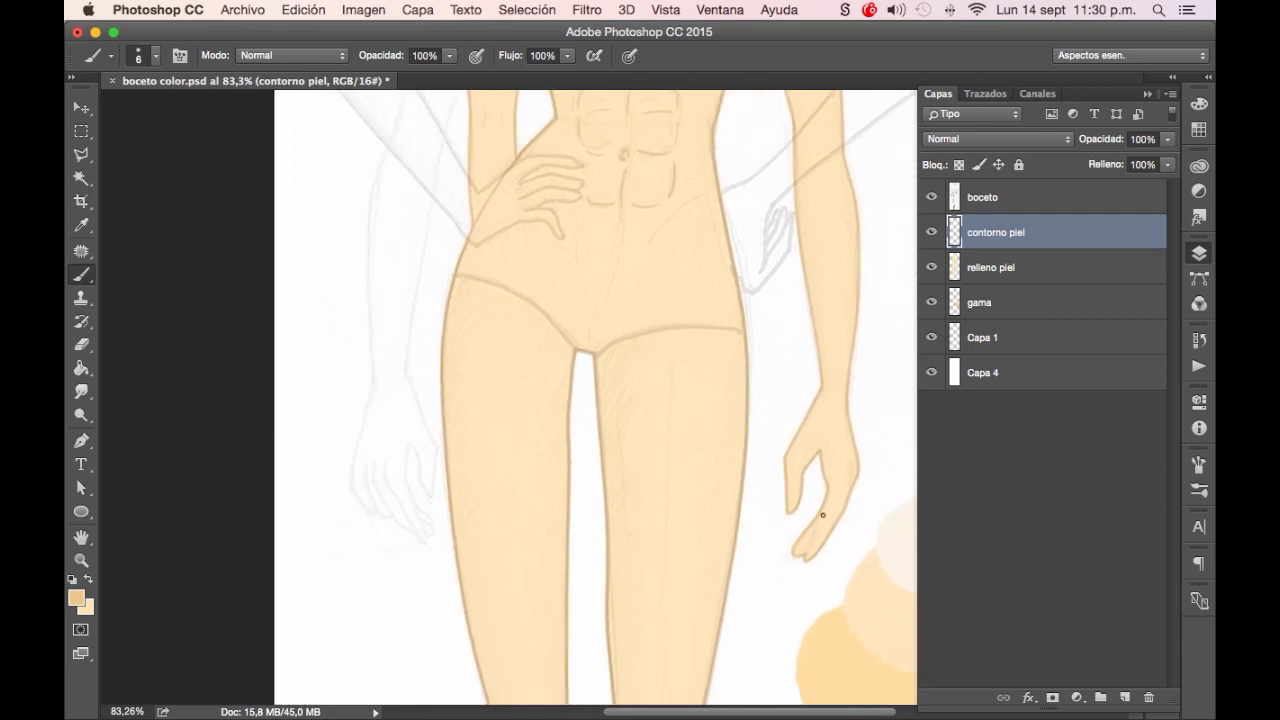
Darken the finger edge and draw creases on both knees
{"action": "left_click_drag", "start_coordinate": [822, 506], "coordinate": [810, 543]}
{"action": "mouse_move", "coordinate": [757, 346]}
{"action": "left_mouse_down"}
{"action": "mouse_move", "coordinate": [691, 643]}
{"action": "mouse_move", "coordinate": [745, 313]}
{"action": "left_mouse_up"}
{"action": "scroll", "coordinate": [745, 313], "scroll_direction": "down", "scroll_amount": 5}
{"action": "scroll", "coordinate": [706, 443], "scroll_direction": "down", "scroll_amount": 4}
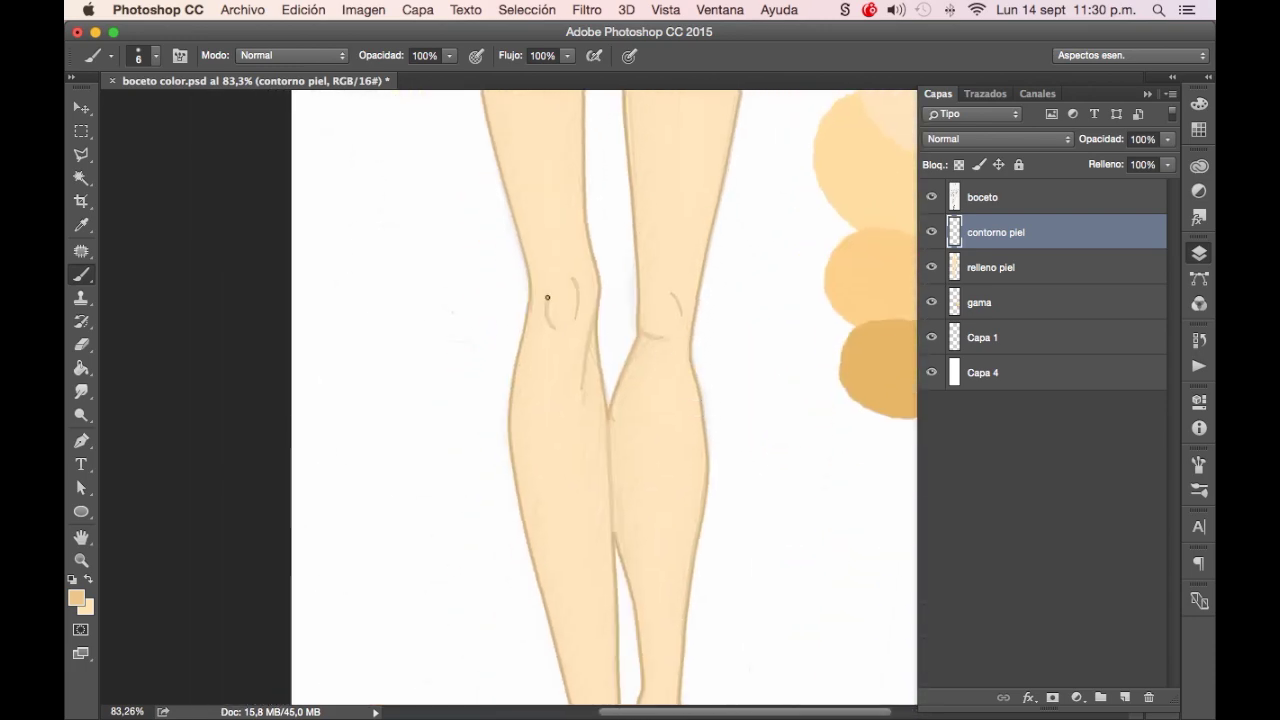
{"action": "left_click_drag", "start_coordinate": [572, 284], "coordinate": [584, 403]}
{"action": "left_click_drag", "start_coordinate": [672, 296], "coordinate": [680, 336]}
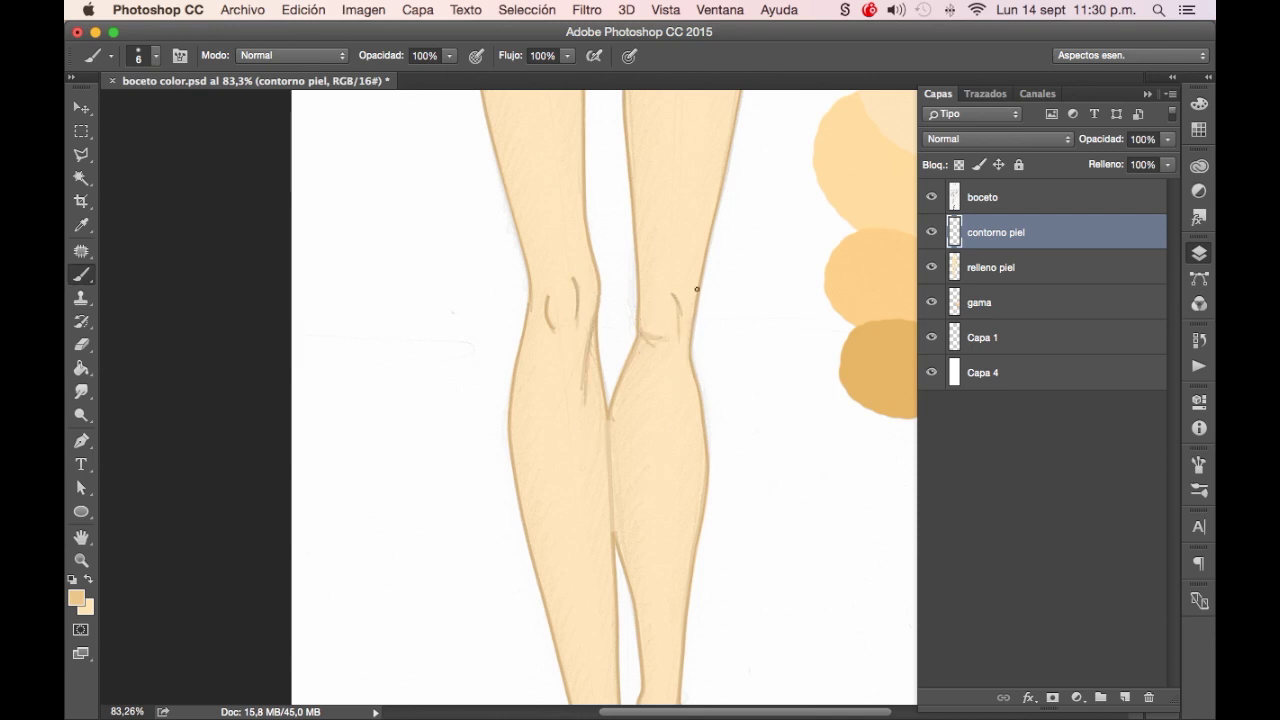
Paint the inner calf line in a sampled tan tone, then hide the boceto sketch
{"action": "left_click_drag", "start_coordinate": [609, 415], "coordinate": [610, 531]}
{"action": "left_click", "coordinate": [609, 425], "text": "alt"}
{"action": "key", "text": "ctrl+z"}
{"action": "left_click", "coordinate": [607, 425], "text": "alt"}
{"action": "left_click_drag", "start_coordinate": [605, 420], "coordinate": [611, 526]}
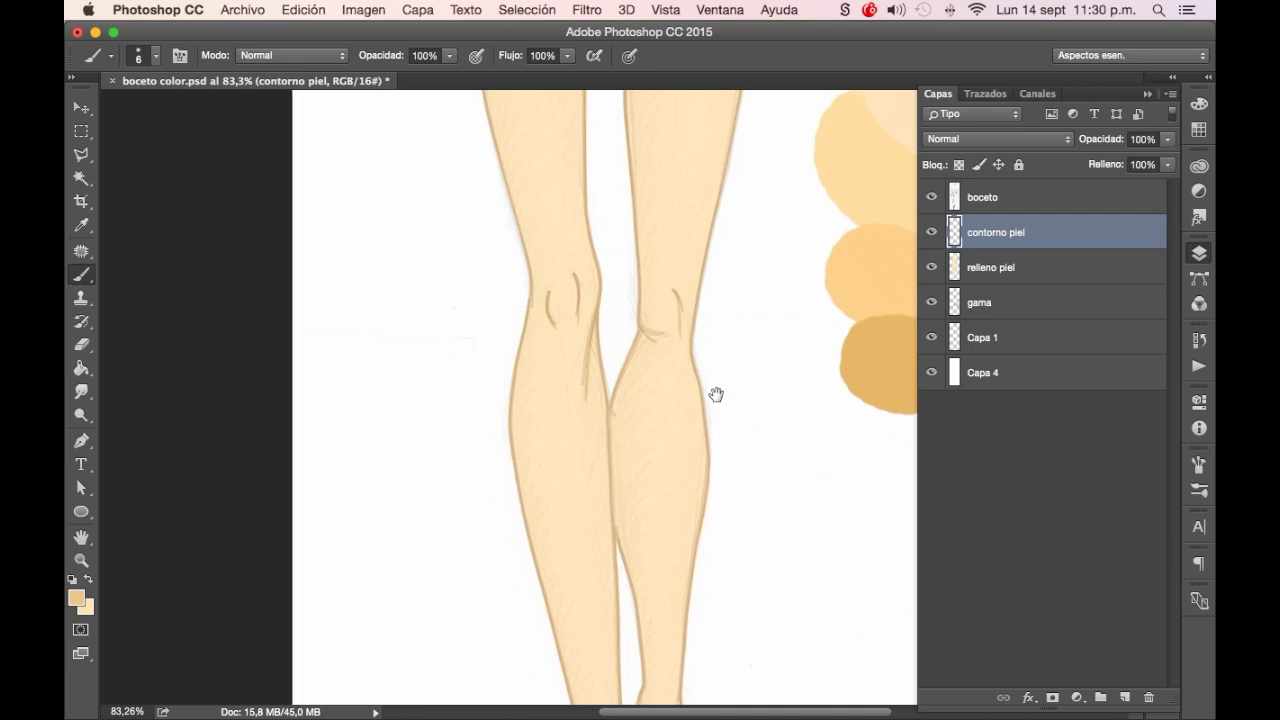
{"action": "scroll", "coordinate": [714, 391], "scroll_direction": "down", "scroll_amount": 3}
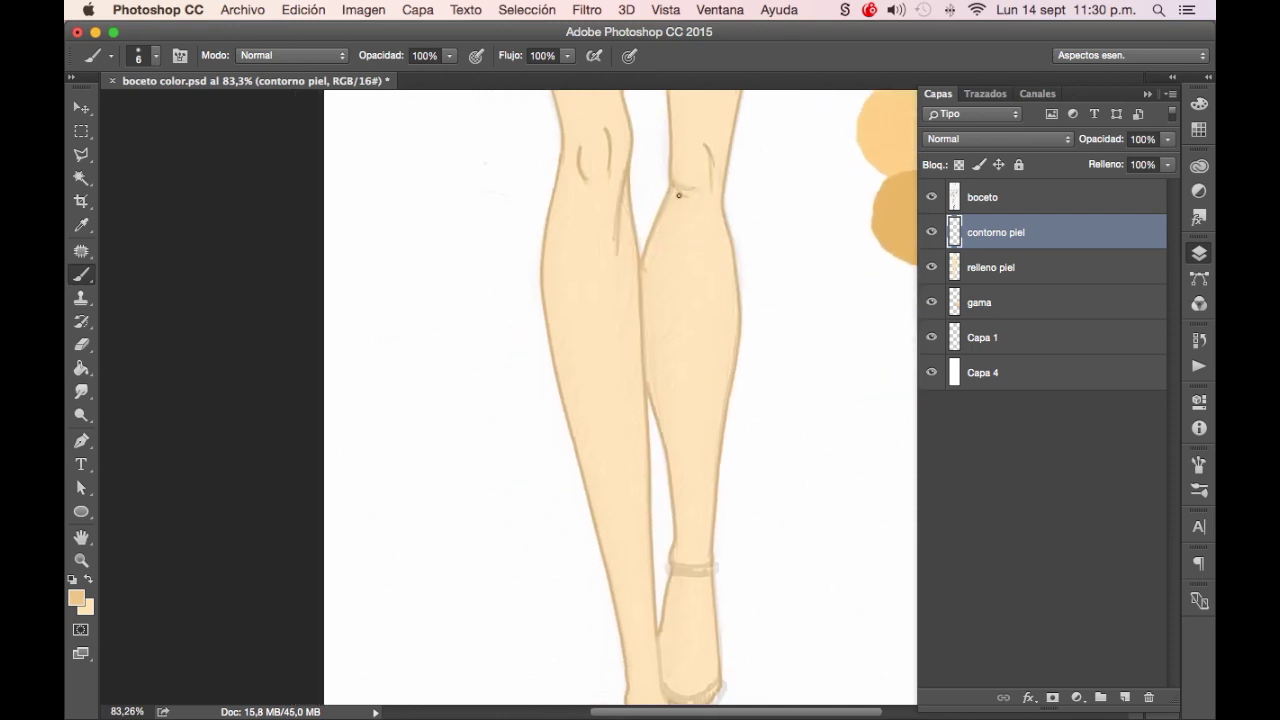
{"action": "left_click_drag", "start_coordinate": [670, 193], "coordinate": [666, 244]}
{"action": "left_click_drag", "start_coordinate": [670, 198], "coordinate": [644, 359]}
{"action": "left_click", "coordinate": [929, 196]}
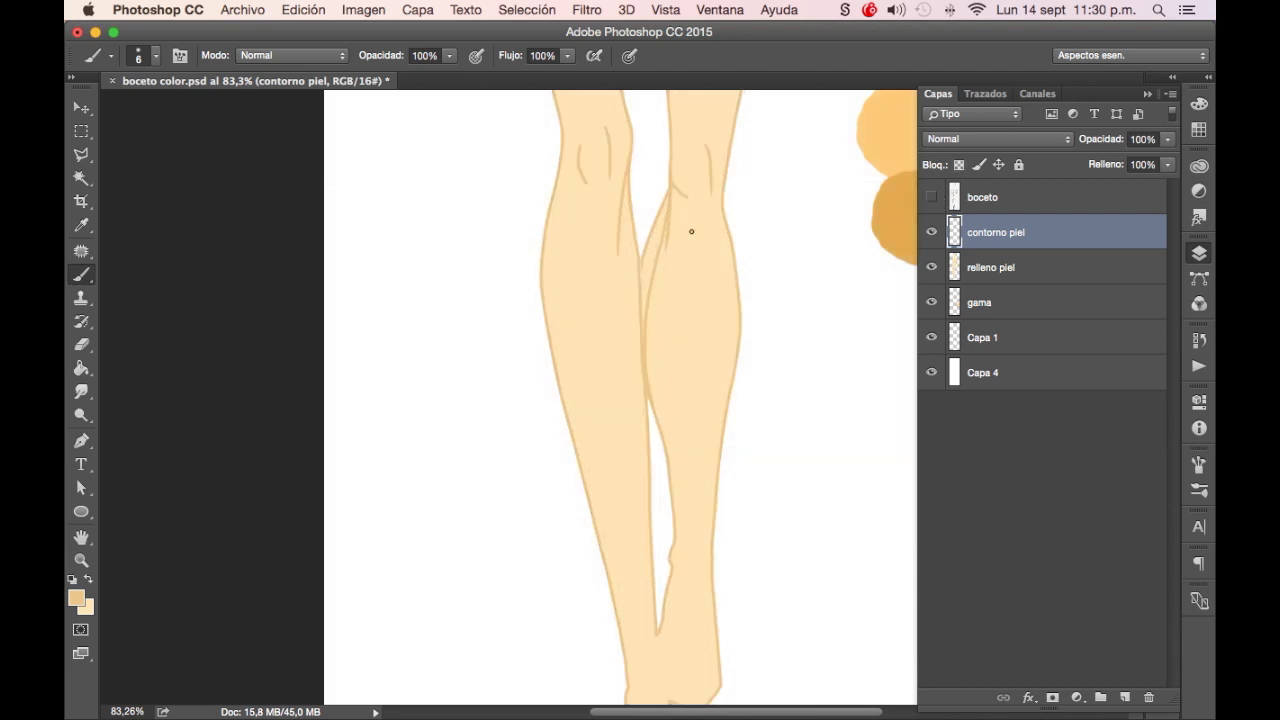
With the Pen tool, start a path at the top of the calf gap and curve it down to the bottom
{"action": "scroll", "coordinate": [686, 205], "scroll_direction": "down", "scroll_amount": 2}
{"action": "scroll", "coordinate": [675, 206], "scroll_direction": "down", "scroll_amount": 2}
{"action": "scroll", "coordinate": [680, 206], "scroll_direction": "down", "scroll_amount": 3}
{"action": "scroll", "coordinate": [692, 198], "scroll_direction": "down", "scroll_amount": 1}
{"action": "scroll", "coordinate": [692, 198], "scroll_direction": "up", "scroll_amount": 3}
{"action": "scroll", "coordinate": [677, 226], "scroll_direction": "up", "scroll_amount": 3}
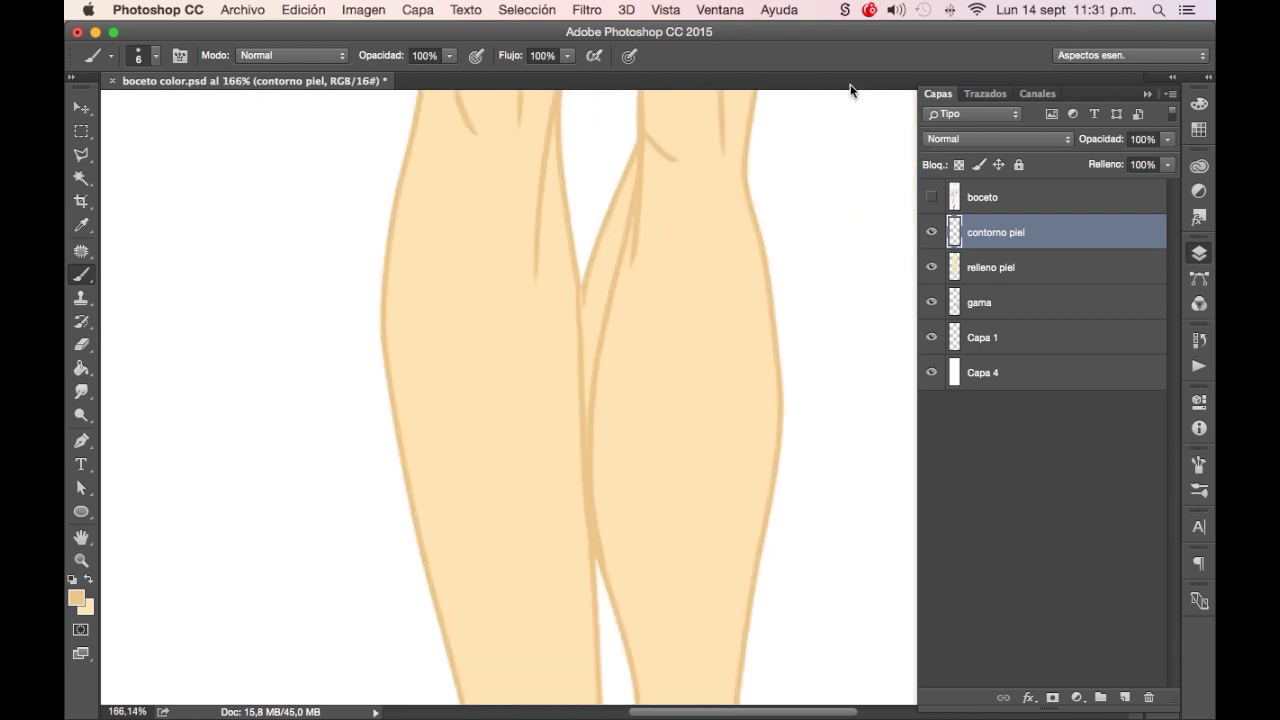
{"action": "left_click", "coordinate": [986, 94]}
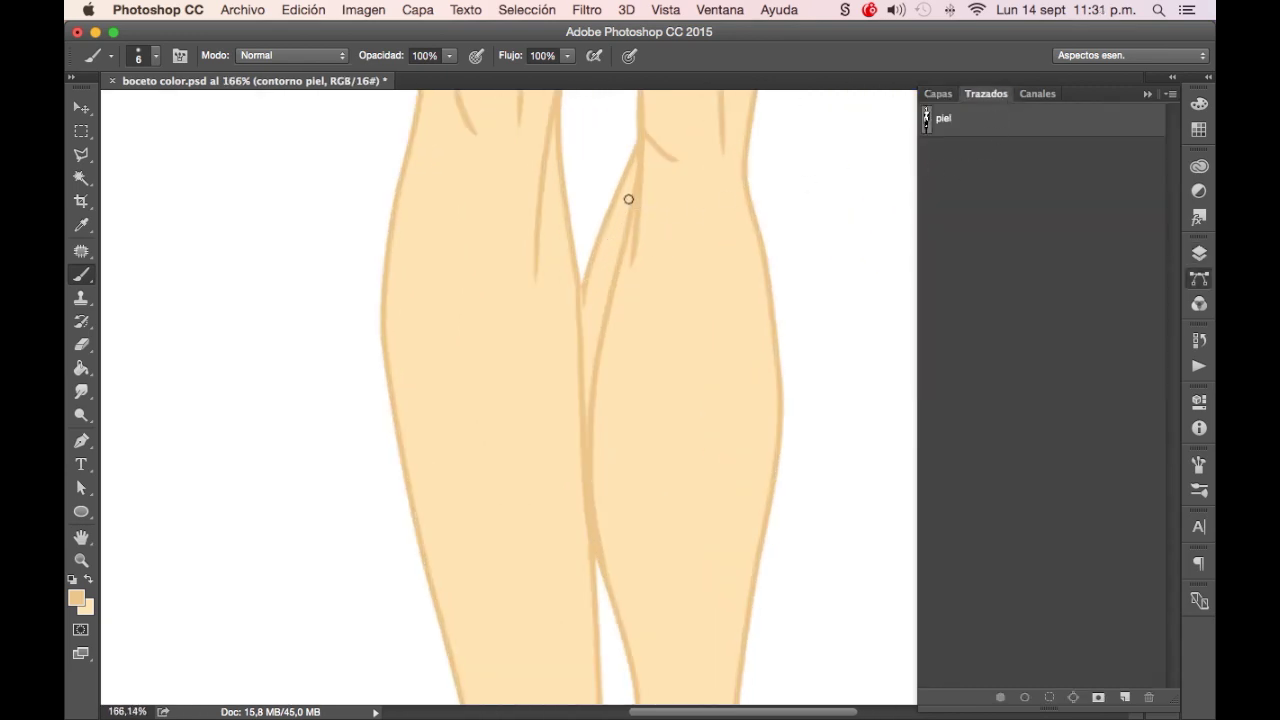
{"action": "key", "text": "t"}
{"action": "key", "text": "p"}
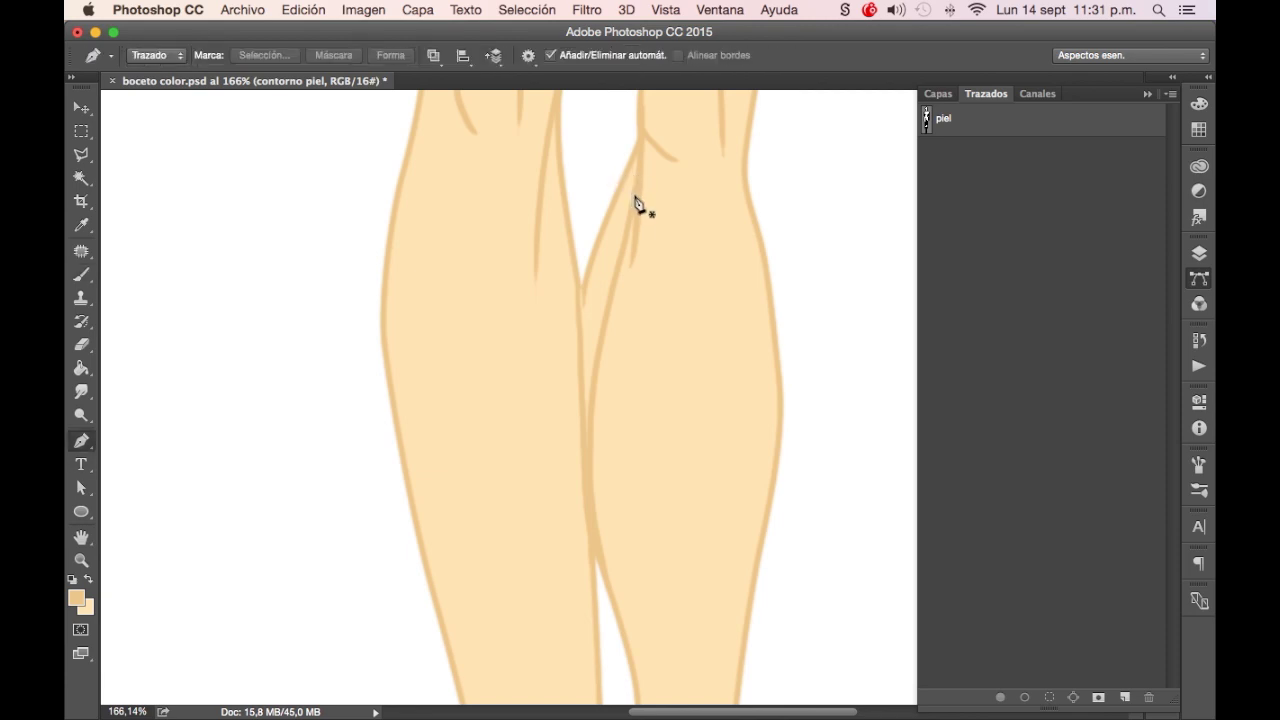
{"action": "left_click", "coordinate": [637, 129]}
{"action": "left_click_drag", "start_coordinate": [626, 221], "coordinate": [622, 242]}
{"action": "left_click_drag", "start_coordinate": [604, 316], "coordinate": [599, 338]}
{"action": "left_click_drag", "start_coordinate": [591, 381], "coordinate": [585, 461]}
Trace the path back up the other leg and close it at the start point
{"action": "left_click", "coordinate": [582, 318]}
{"action": "left_click_drag", "start_coordinate": [579, 277], "coordinate": [580, 246]}
{"action": "left_click_drag", "start_coordinate": [590, 186], "coordinate": [605, 157]}
{"action": "left_click", "coordinate": [617, 146]}
{"action": "left_click", "coordinate": [638, 129]}
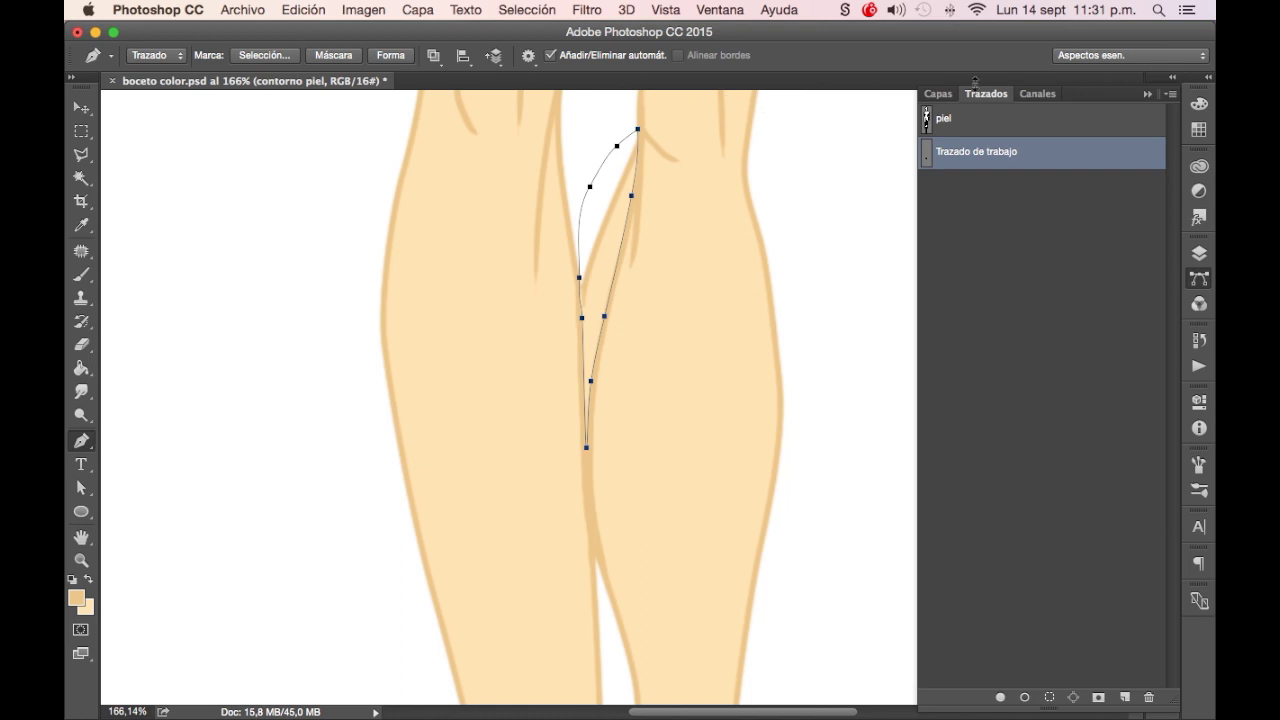
Save the work path as Trazado 1
{"action": "double_click", "coordinate": [1045, 155]}
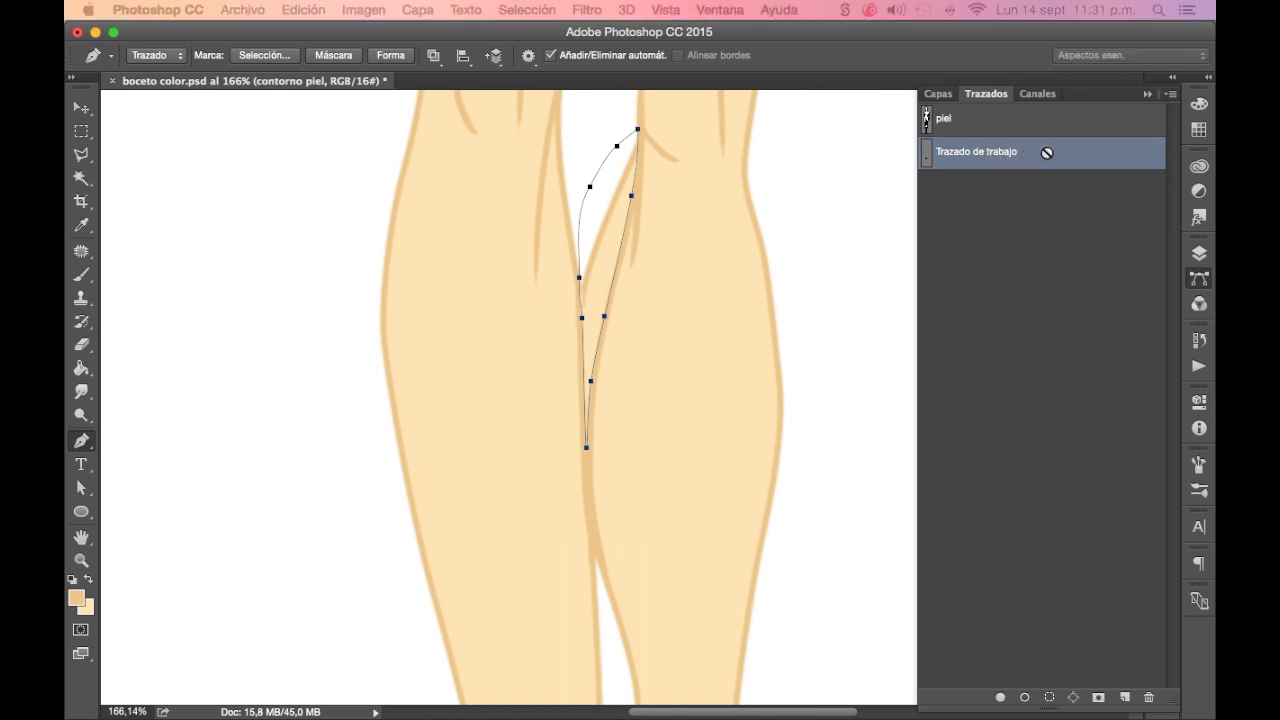
{"action": "key", "text": "Return"}
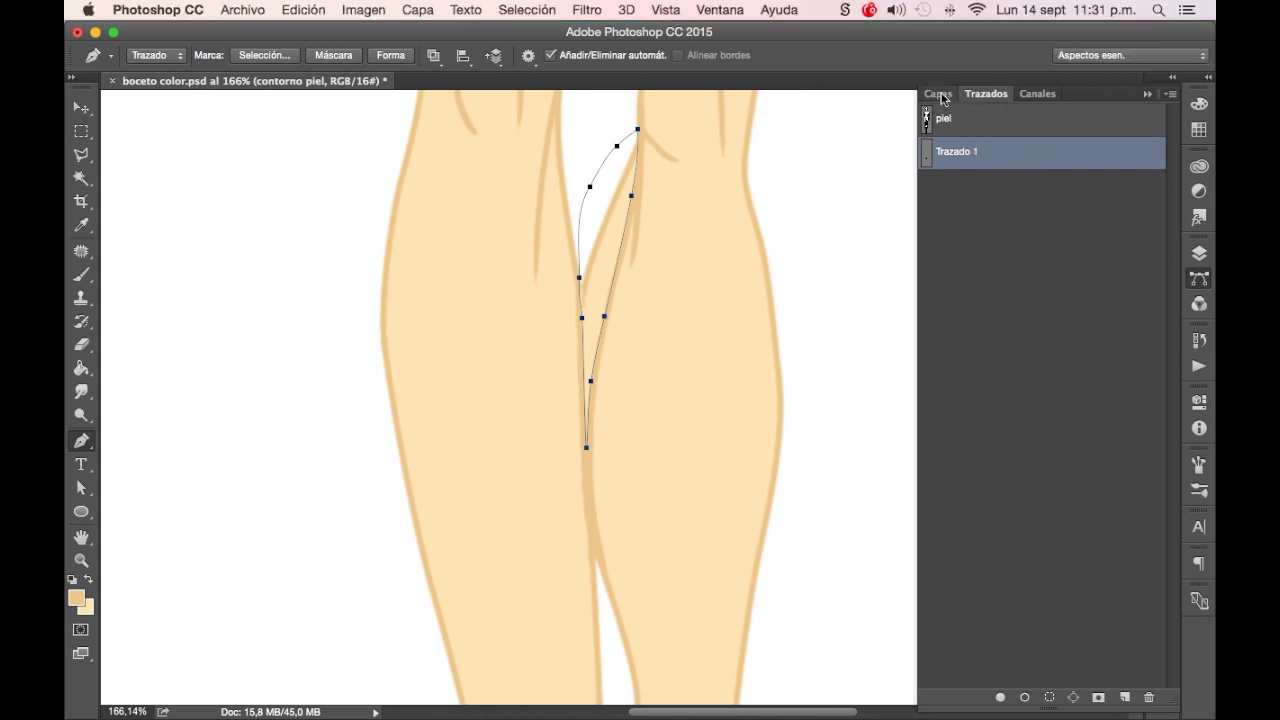
{"action": "left_click", "coordinate": [942, 98]}
{"action": "key", "text": "Return"}
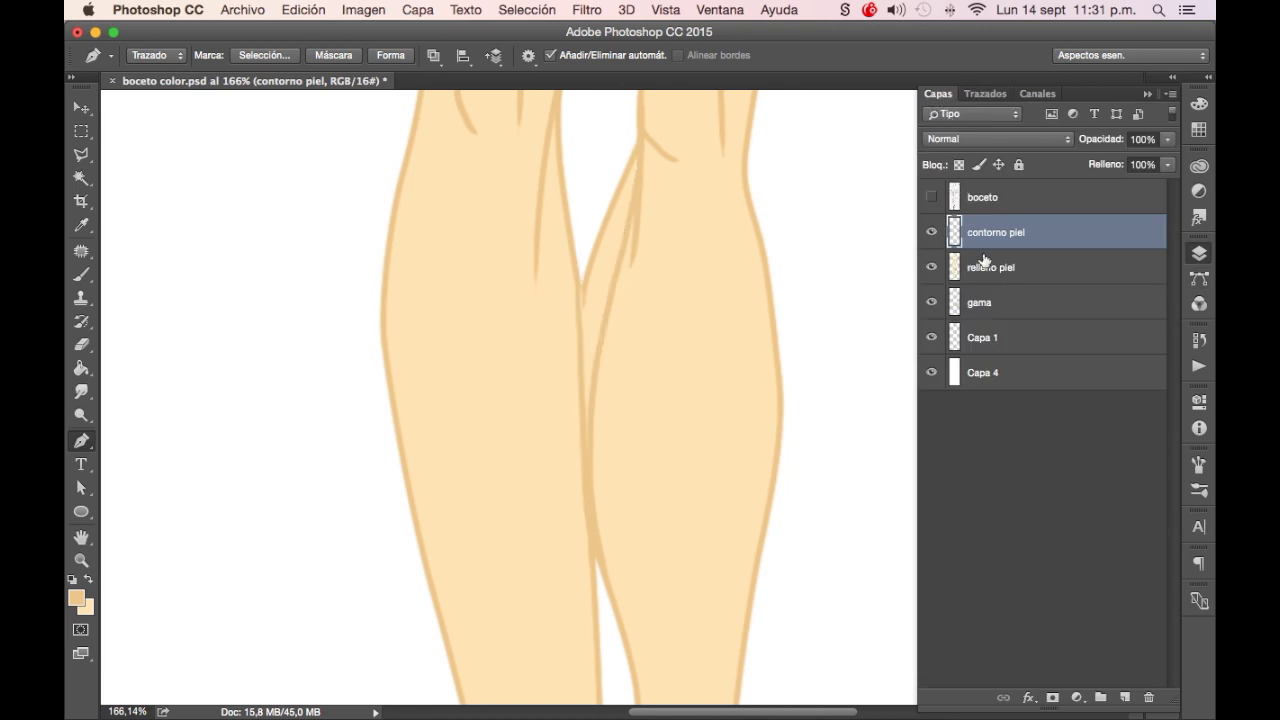
Turn Trazado 1 into a selection, delete it on contorno piel and relleno piel, then deselect
{"action": "left_click", "coordinate": [990, 95]}
{"action": "right_click", "coordinate": [1015, 155]}
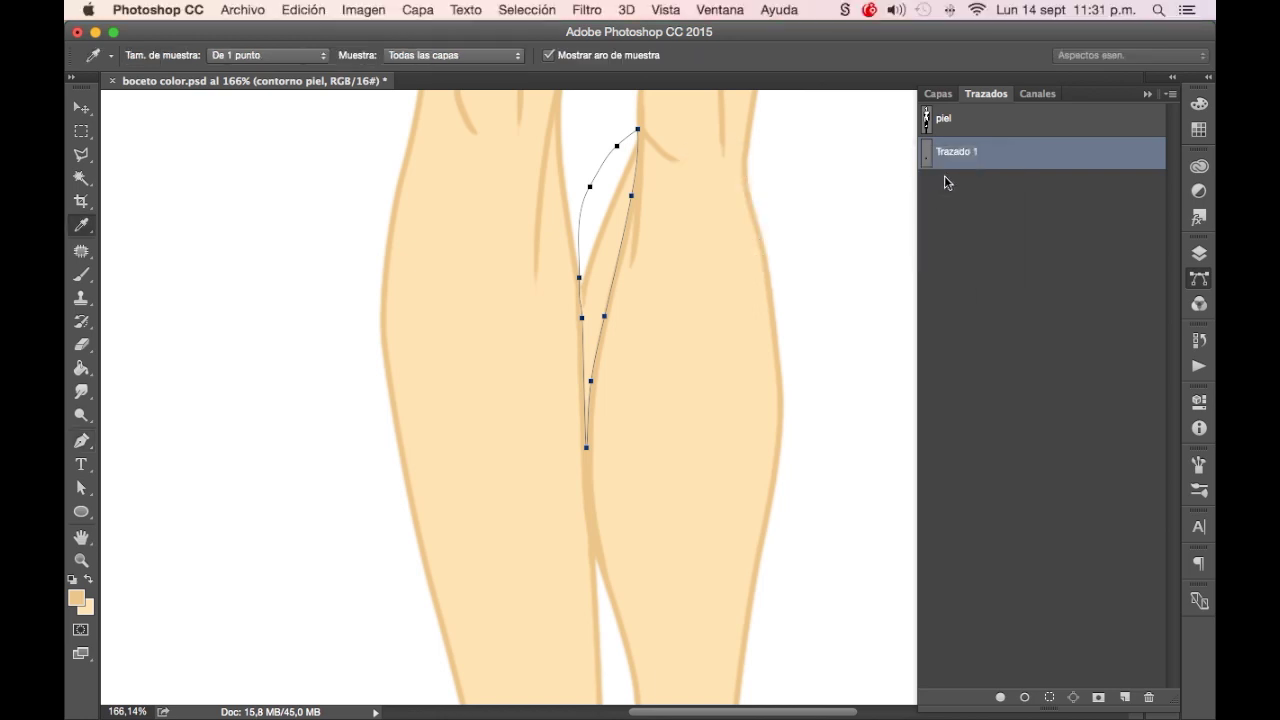
{"action": "left_click", "coordinate": [944, 152], "text": "ctrl"}
{"action": "left_click", "coordinate": [937, 93]}
{"action": "key", "text": "Delete"}
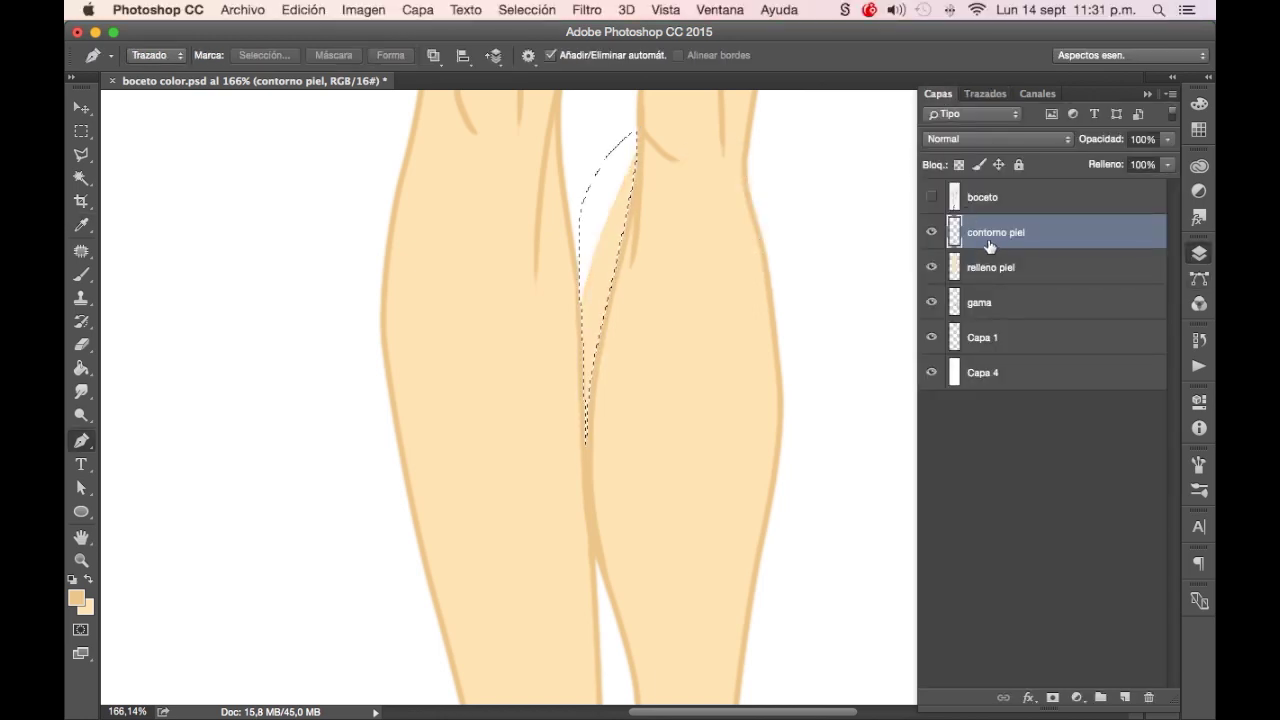
{"action": "left_click", "coordinate": [992, 265]}
{"action": "key", "text": "Delete"}
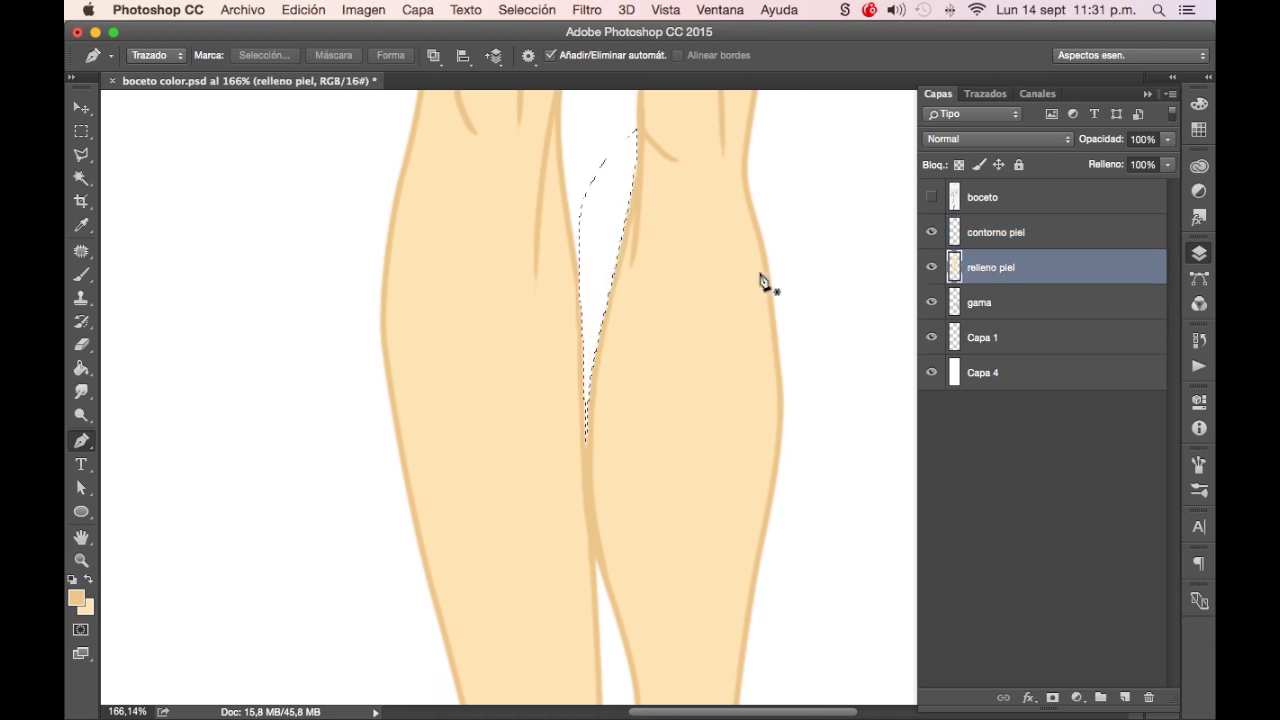
{"action": "key", "text": "ctrl+d"}
On the contorno piel layer, show the boceto sketch and set the brush to 7 px
{"action": "scroll", "coordinate": [757, 275], "scroll_direction": "down", "scroll_amount": 1}
{"action": "scroll", "coordinate": [757, 275], "scroll_direction": "down", "scroll_amount": 5}
{"action": "scroll", "coordinate": [757, 275], "scroll_direction": "down", "scroll_amount": 1}
{"action": "scroll", "coordinate": [757, 240], "scroll_direction": "down", "scroll_amount": 1}
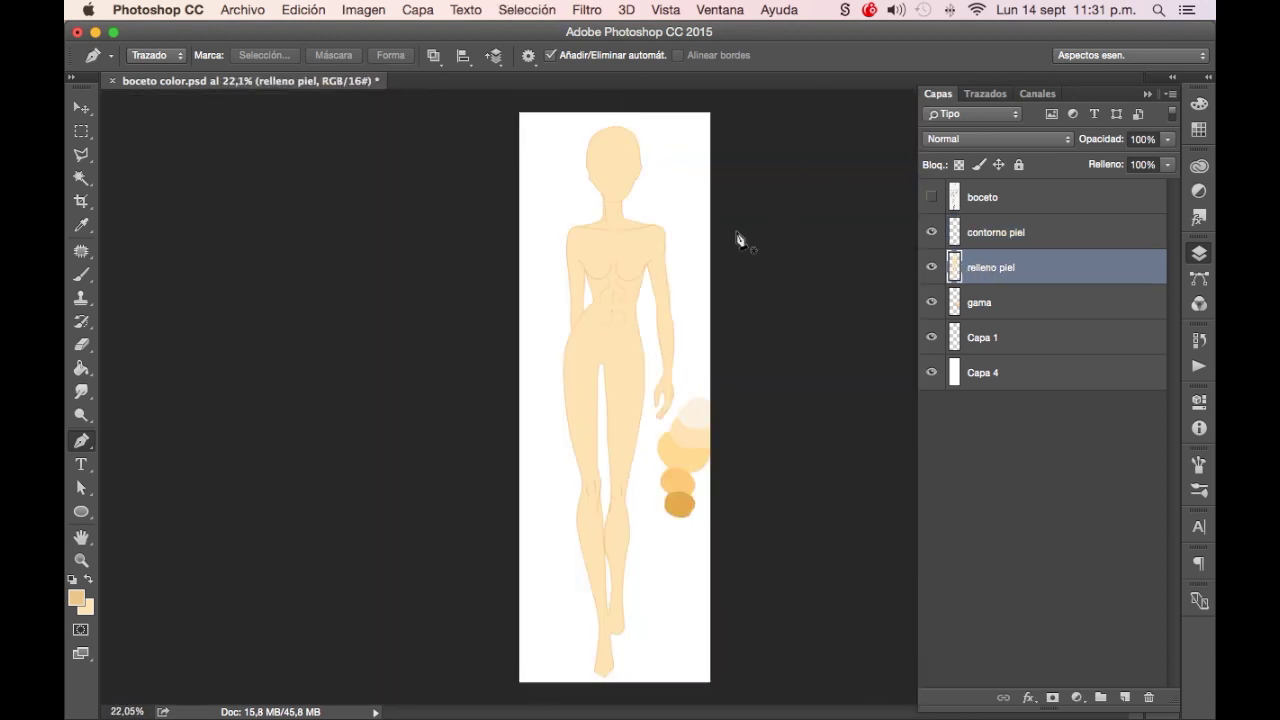
{"action": "scroll", "coordinate": [652, 278], "scroll_direction": "up", "scroll_amount": 2}
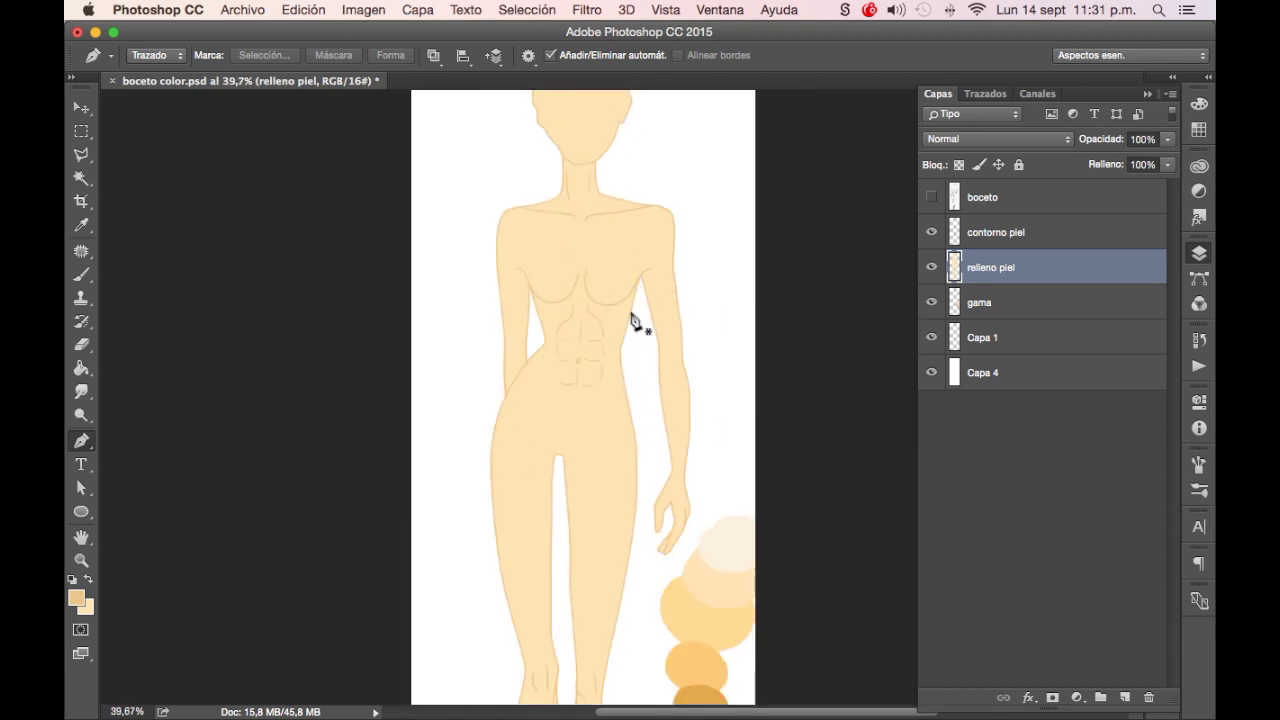
{"action": "key", "text": "b"}
{"action": "scroll", "coordinate": [672, 283], "scroll_direction": "up", "scroll_amount": 1}
{"action": "scroll", "coordinate": [663, 297], "scroll_direction": "up", "scroll_amount": 2}
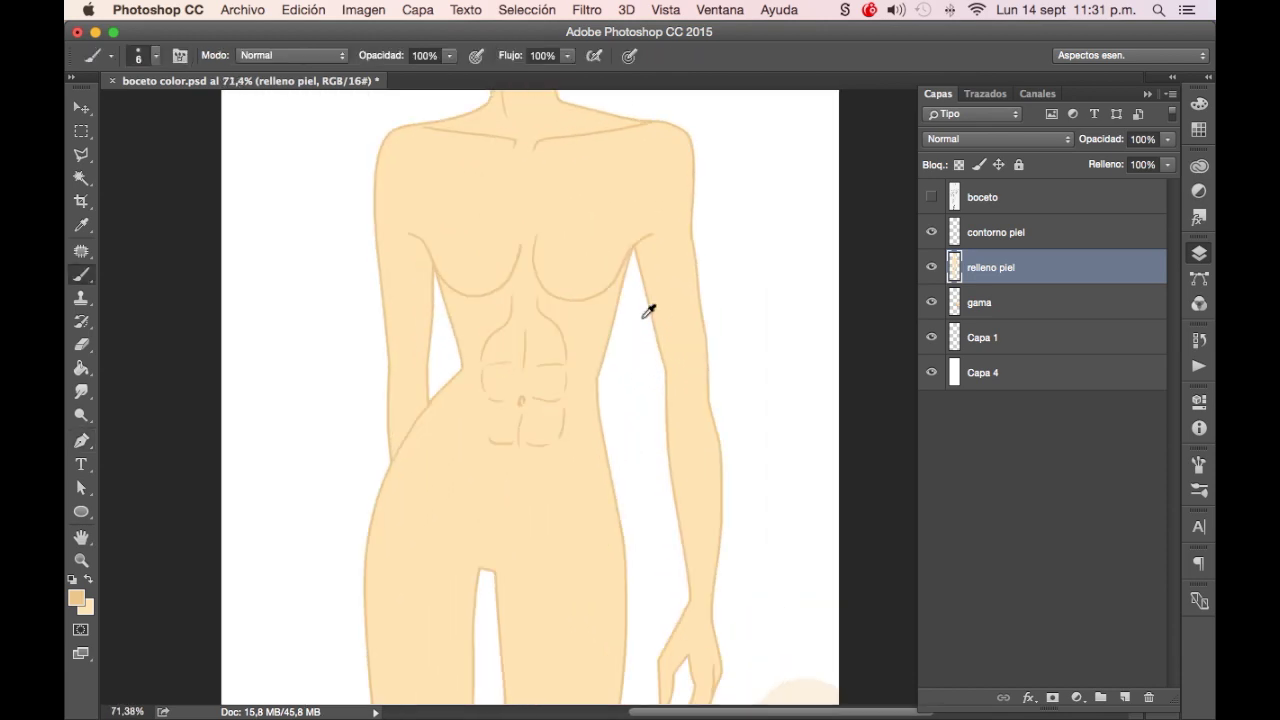
{"action": "scroll", "coordinate": [651, 309], "scroll_direction": "up", "scroll_amount": 1}
{"action": "left_click", "coordinate": [1020, 233]}
{"action": "left_click", "coordinate": [931, 197]}
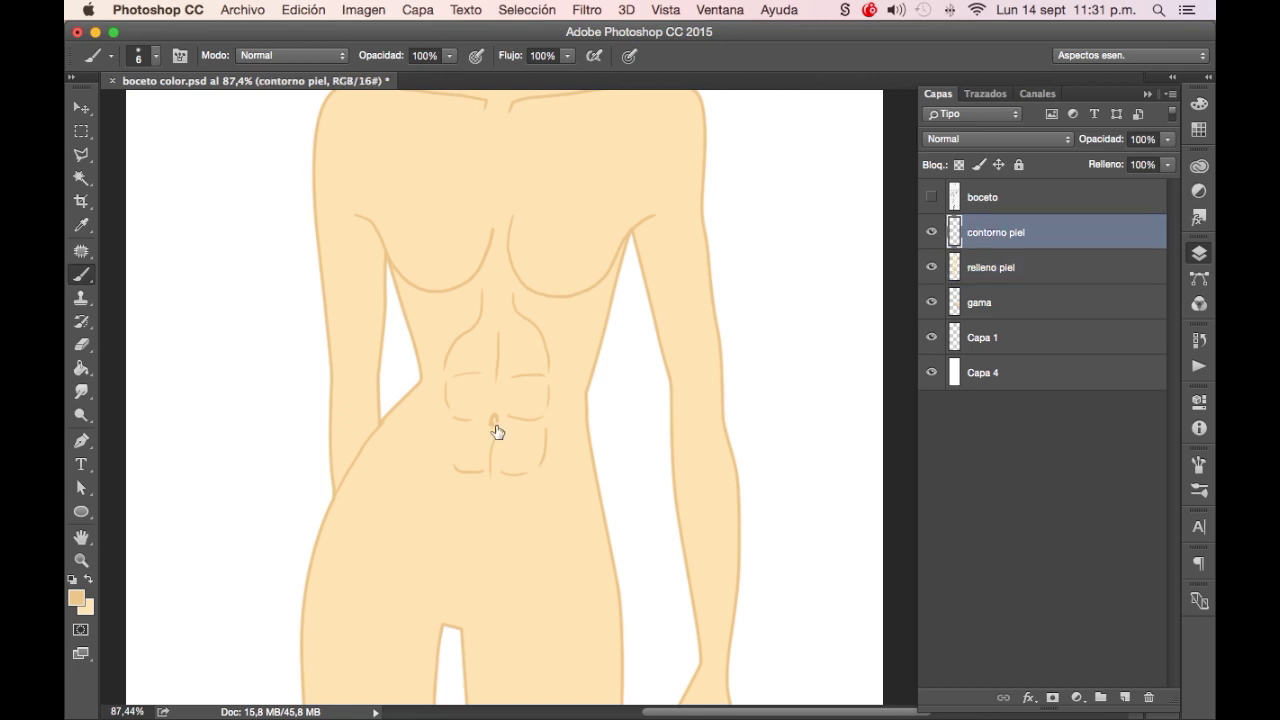
{"action": "right_click", "coordinate": [673, 496]}
{"action": "type", "text": "7"}
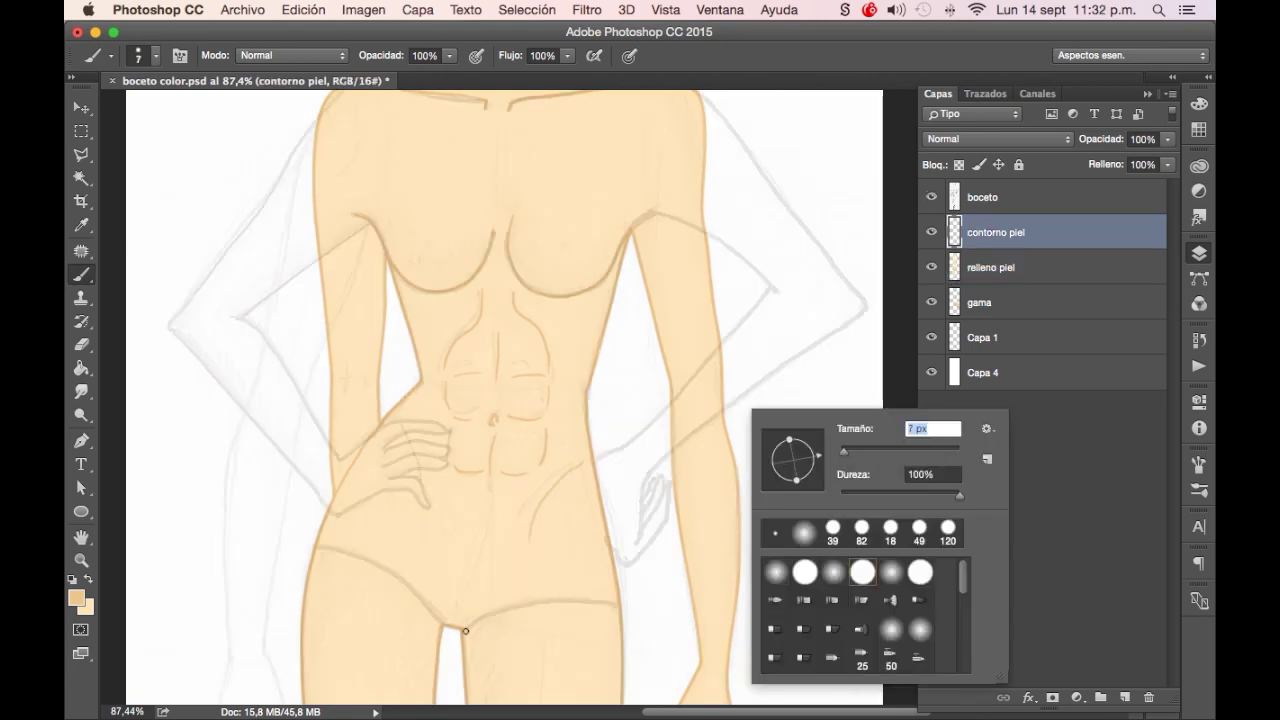
{"action": "key", "text": "Return"}
Darken the lips, both sides of the nose and the left cheek contour
{"action": "scroll", "coordinate": [654, 377], "scroll_direction": "down", "scroll_amount": 3}
{"action": "scroll", "coordinate": [700, 329], "scroll_direction": "up", "scroll_amount": 1}
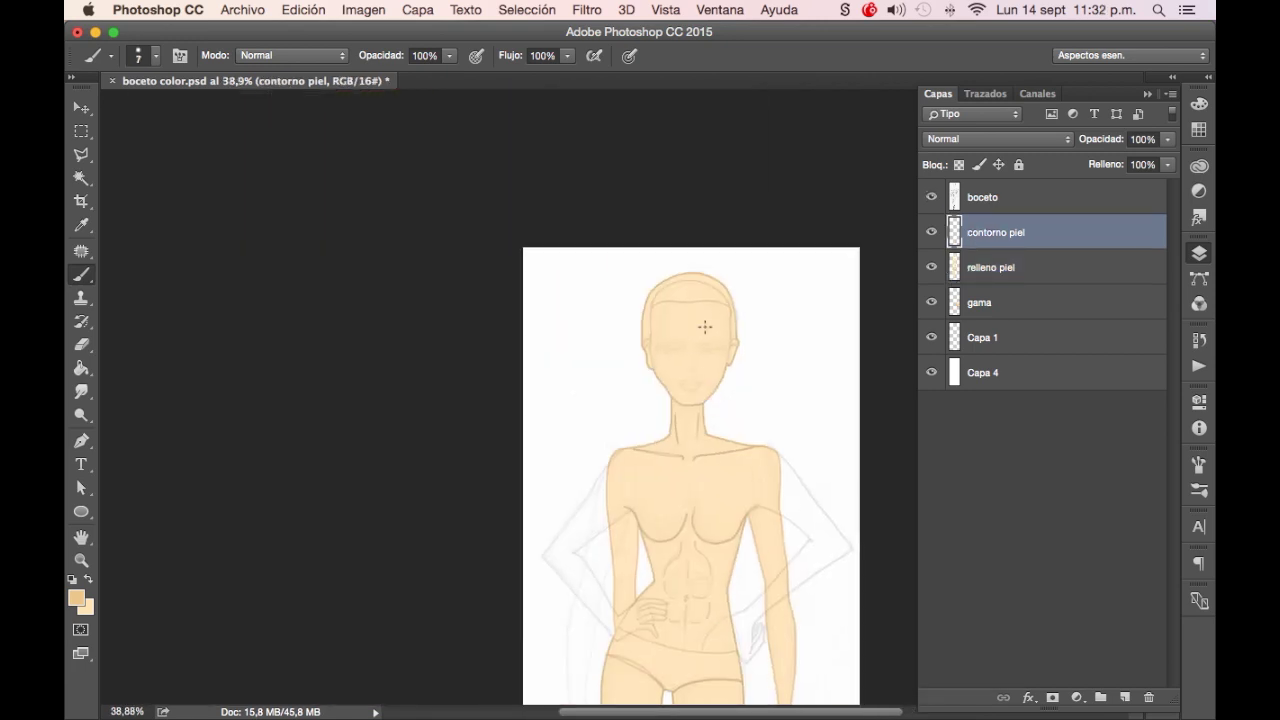
{"action": "scroll", "coordinate": [586, 443], "scroll_direction": "up", "scroll_amount": 5}
{"action": "left_click_drag", "start_coordinate": [585, 441], "coordinate": [701, 465]}
{"action": "left_click_drag", "start_coordinate": [618, 195], "coordinate": [632, 262]}
{"action": "left_click_drag", "start_coordinate": [695, 193], "coordinate": [680, 262]}
{"action": "left_click_drag", "start_coordinate": [362, 160], "coordinate": [423, 320]}
Darken the right temple and ear and both eyebrows
{"action": "scroll", "coordinate": [423, 320], "scroll_direction": "up", "scroll_amount": 1}
{"action": "mouse_move", "coordinate": [880, 125]}
{"action": "left_mouse_down"}
{"action": "mouse_move", "coordinate": [866, 251]}
{"action": "mouse_move", "coordinate": [829, 357]}
{"action": "left_mouse_up"}
{"action": "left_click_drag", "start_coordinate": [648, 248], "coordinate": [811, 232]}
{"action": "left_click_drag", "start_coordinate": [578, 238], "coordinate": [396, 248]}
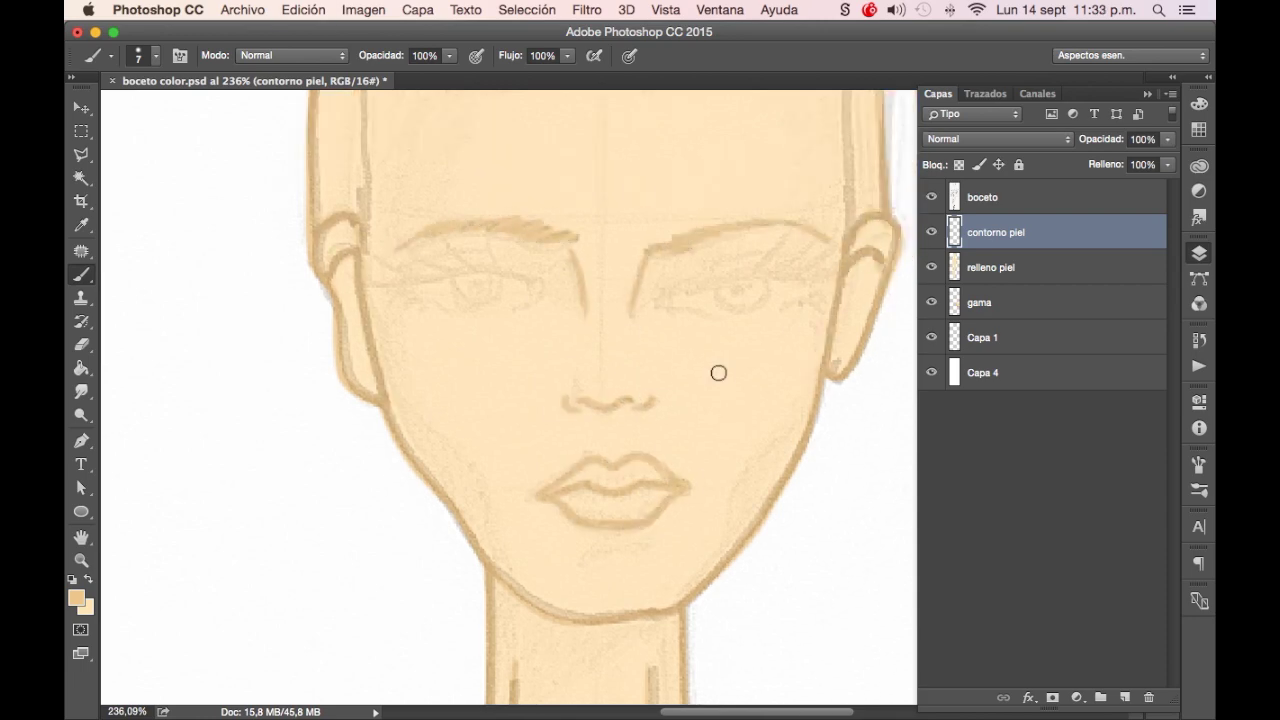
Select the boceto layer, then make relleno piel the active layer
{"action": "scroll", "coordinate": [718, 373], "scroll_direction": "down", "scroll_amount": 5}
{"action": "left_click", "coordinate": [982, 197]}
{"action": "scroll", "coordinate": [766, 453], "scroll_direction": "down", "scroll_amount": 4}
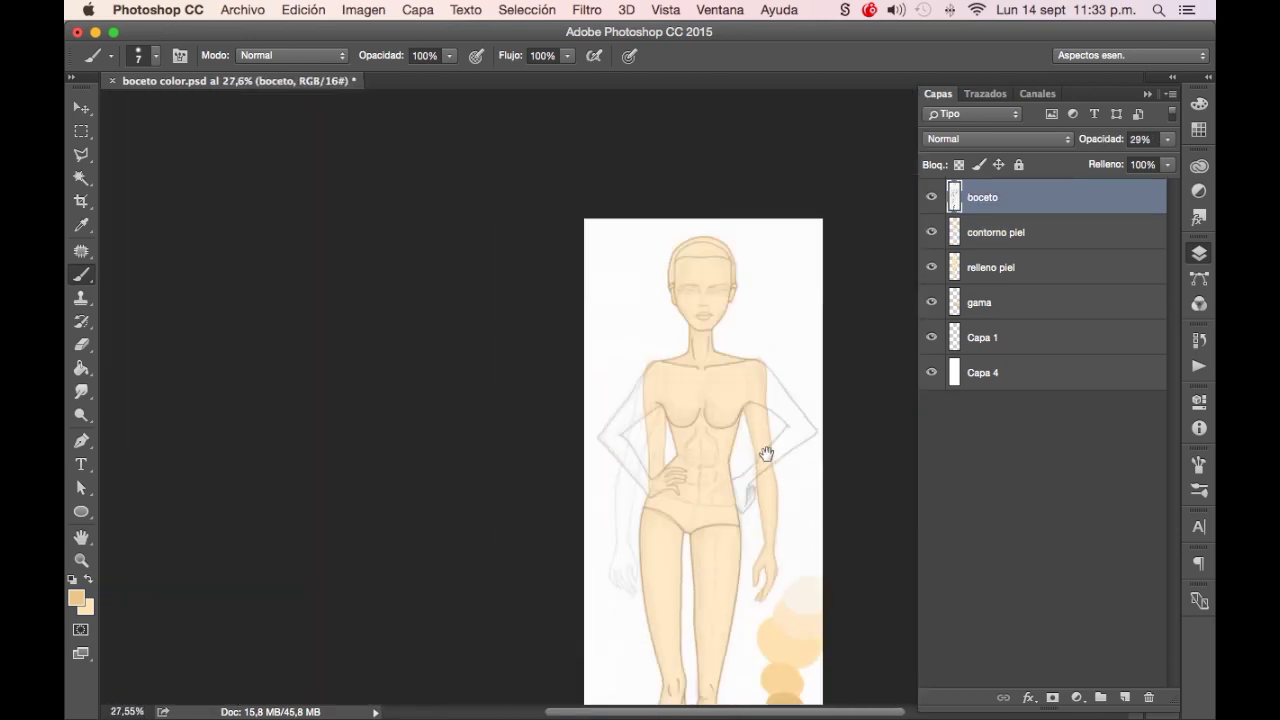
{"action": "scroll", "coordinate": [766, 453], "scroll_direction": "up", "scroll_amount": 2}
{"action": "scroll", "coordinate": [794, 320], "scroll_direction": "up", "scroll_amount": 3}
{"action": "left_click", "coordinate": [955, 262]}
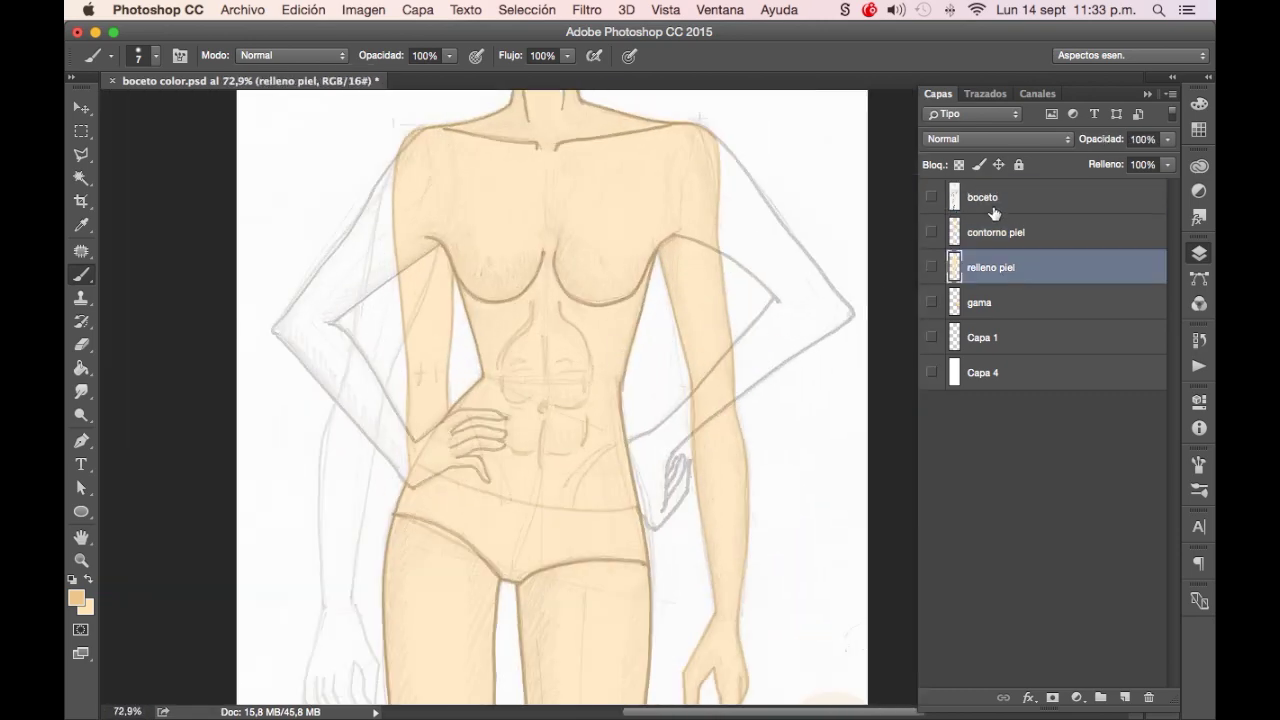
Hide the boceto sketch, show the white background again, and save boceto color.psd
{"action": "left_click", "coordinate": [931, 267], "text": "alt"}
{"action": "left_click", "coordinate": [931, 232]}
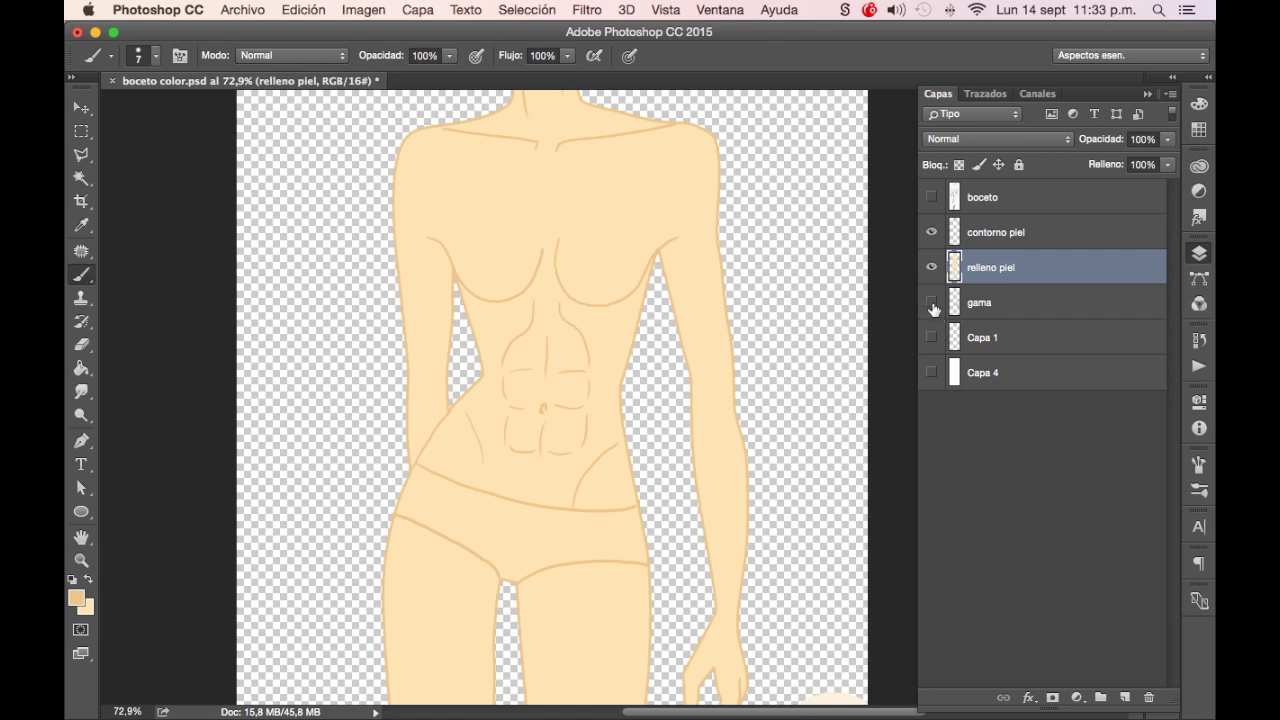
{"action": "left_click", "coordinate": [932, 374]}
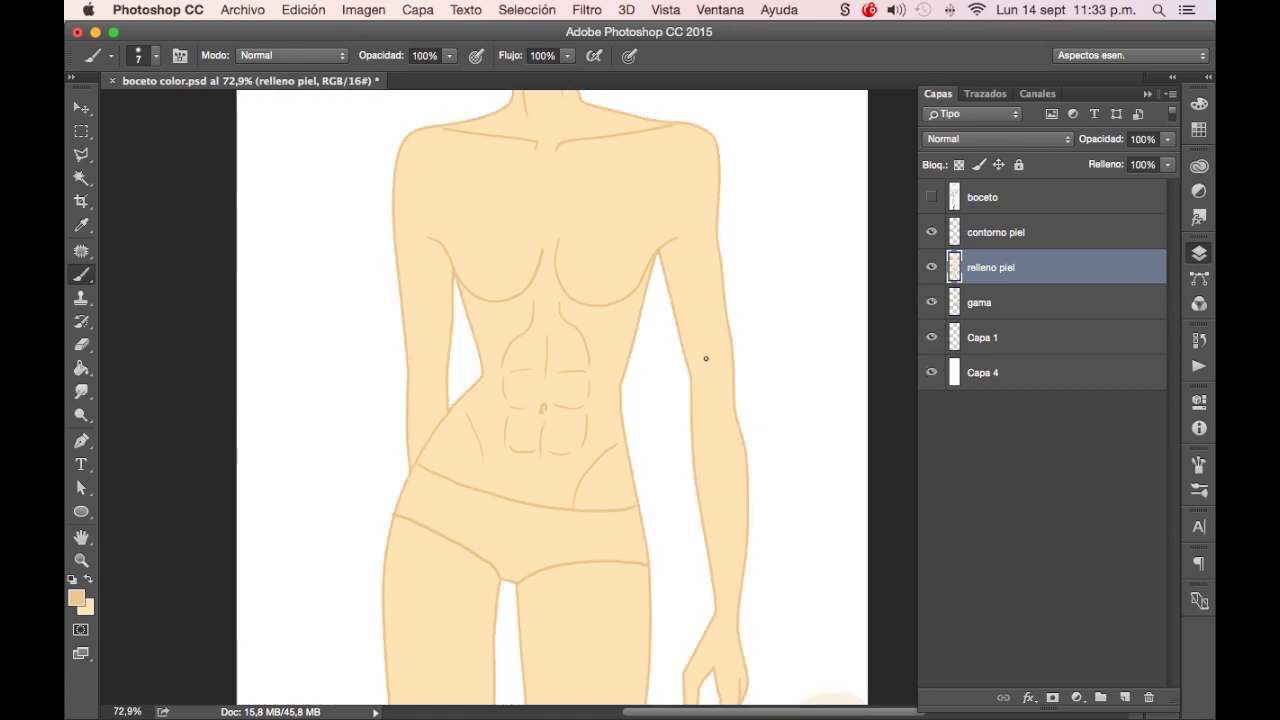
{"action": "key", "text": "ctrl+s"}
Sample a peach shade from the colour swatches and return to the Brush tool
{"action": "scroll", "coordinate": [749, 466], "scroll_direction": "down", "scroll_amount": 7}
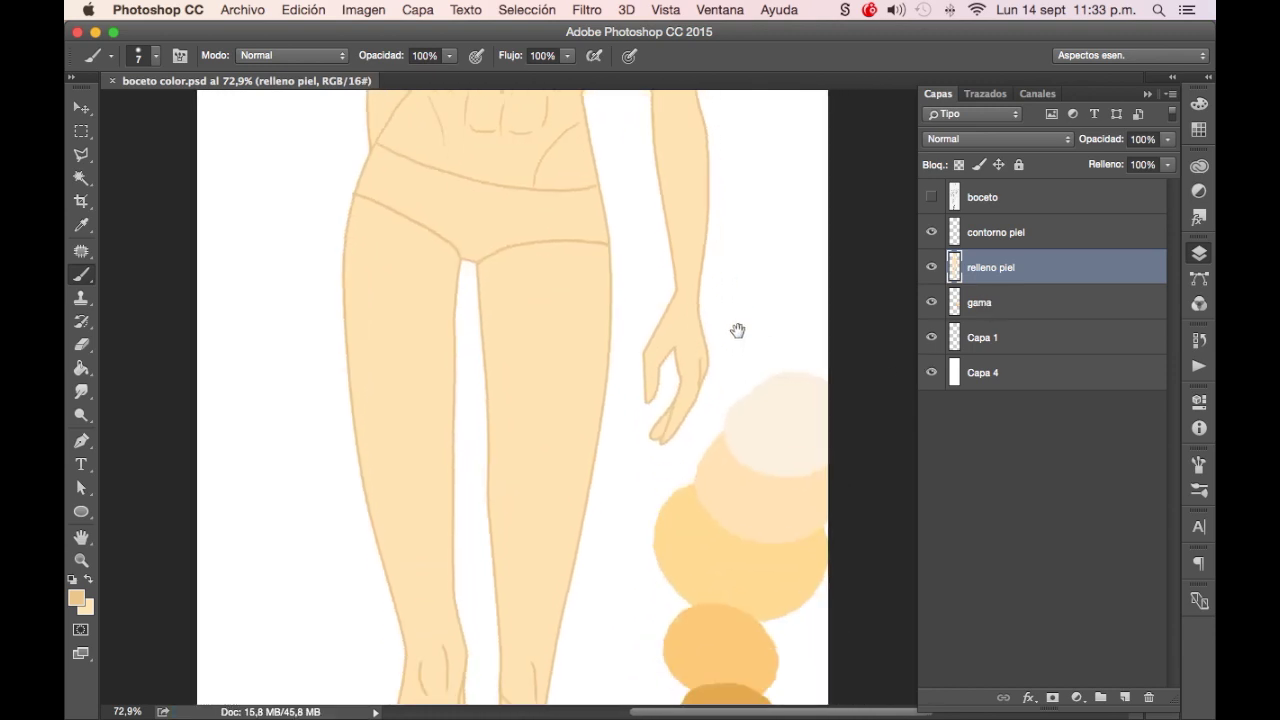
{"action": "scroll", "coordinate": [731, 300], "scroll_direction": "down", "scroll_amount": 3}
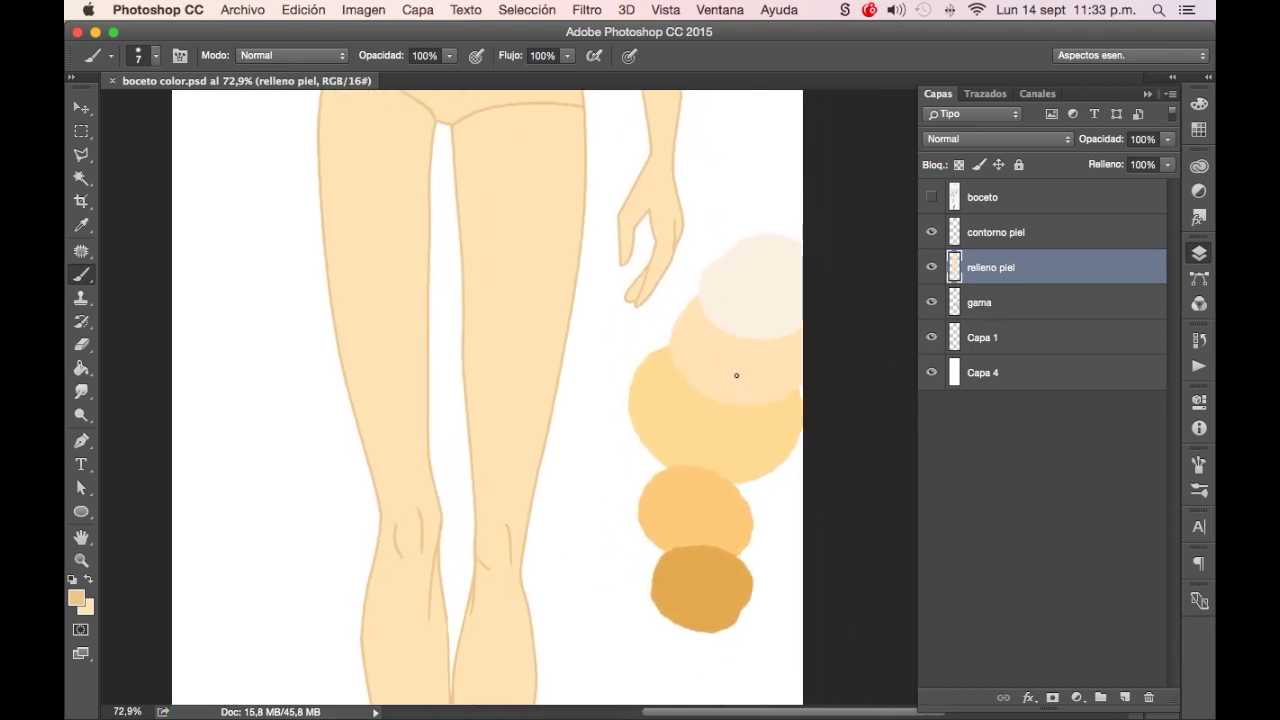
{"action": "key", "text": "i"}
{"action": "left_click", "coordinate": [747, 421]}
{"action": "key", "text": "b"}
{"action": "scroll", "coordinate": [731, 424], "scroll_direction": "up", "scroll_amount": 7}
{"action": "scroll", "coordinate": [731, 424], "scroll_direction": "up", "scroll_amount": 6}
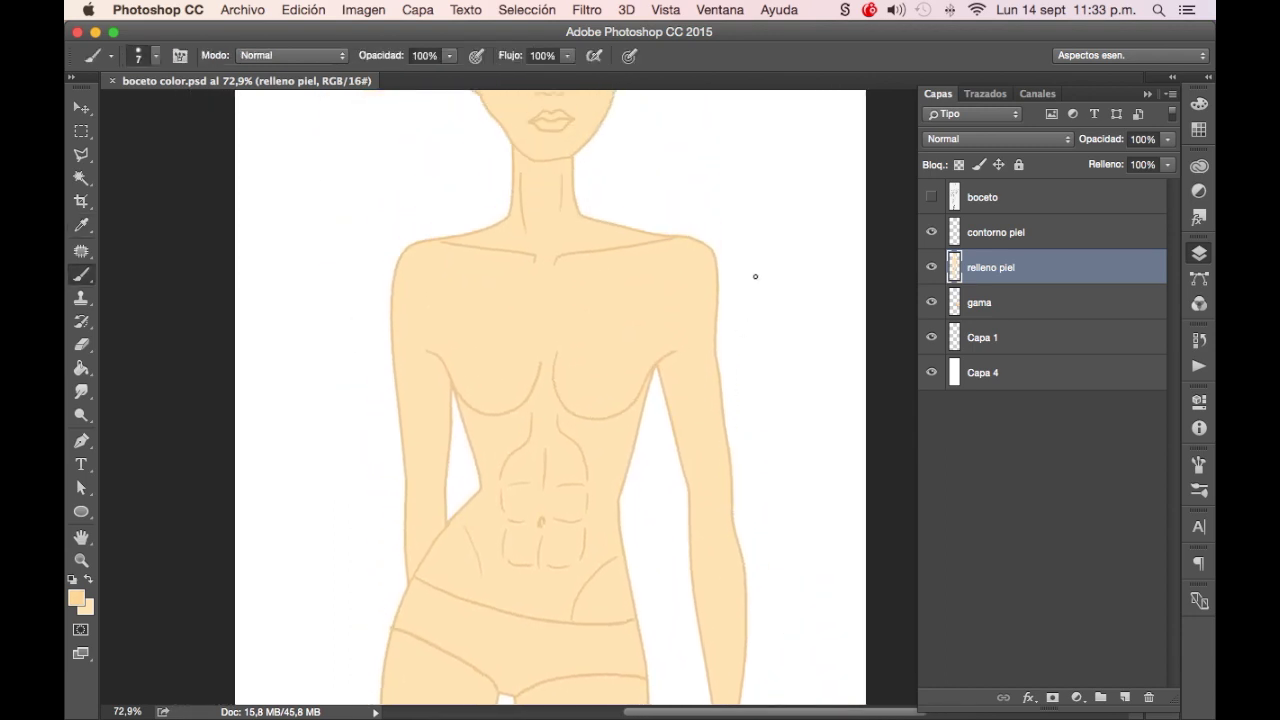
Soften the brush to 41% hardness, undoing a stray stroke beside the arm
{"action": "right_click", "coordinate": [785, 271]}
{"action": "left_click_drag", "start_coordinate": [928, 358], "coordinate": [911, 361]}
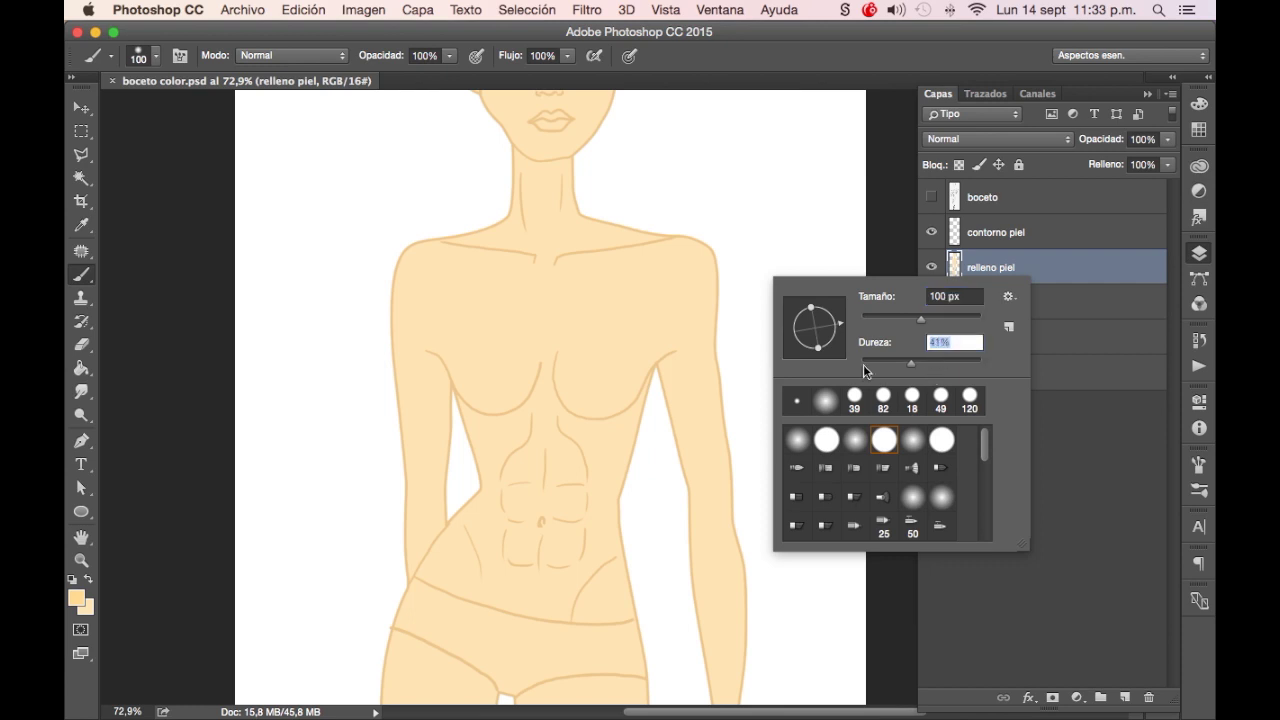
{"action": "key", "text": "Return"}
{"action": "mouse_move", "coordinate": [711, 157]}
{"action": "left_mouse_down"}
{"action": "mouse_move", "coordinate": [754, 246]}
{"action": "mouse_move", "coordinate": [797, 491]}
{"action": "mouse_move", "coordinate": [780, 535]}
{"action": "left_mouse_up"}
{"action": "key", "text": "ctrl+z"}
{"action": "mouse_move", "coordinate": [709, 371]}
{"action": "left_mouse_down"}
{"action": "mouse_move", "coordinate": [734, 251]}
{"action": "mouse_move", "coordinate": [701, 224]}
{"action": "left_mouse_up"}
Shade the left side of the torso, the right armpit and the outer right upper arm
{"action": "left_click_drag", "start_coordinate": [469, 200], "coordinate": [463, 280]}
{"action": "left_click_drag", "start_coordinate": [467, 206], "coordinate": [462, 380]}
{"action": "mouse_move", "coordinate": [694, 206]}
{"action": "left_mouse_down"}
{"action": "mouse_move", "coordinate": [706, 194]}
{"action": "mouse_move", "coordinate": [696, 217]}
{"action": "mouse_move", "coordinate": [726, 357]}
{"action": "mouse_move", "coordinate": [740, 574]}
{"action": "mouse_move", "coordinate": [708, 664]}
{"action": "left_mouse_up"}
{"action": "mouse_move", "coordinate": [754, 563]}
{"action": "left_mouse_down"}
{"action": "mouse_move", "coordinate": [763, 463]}
{"action": "mouse_move", "coordinate": [763, 523]}
{"action": "mouse_move", "coordinate": [734, 591]}
{"action": "left_mouse_up"}
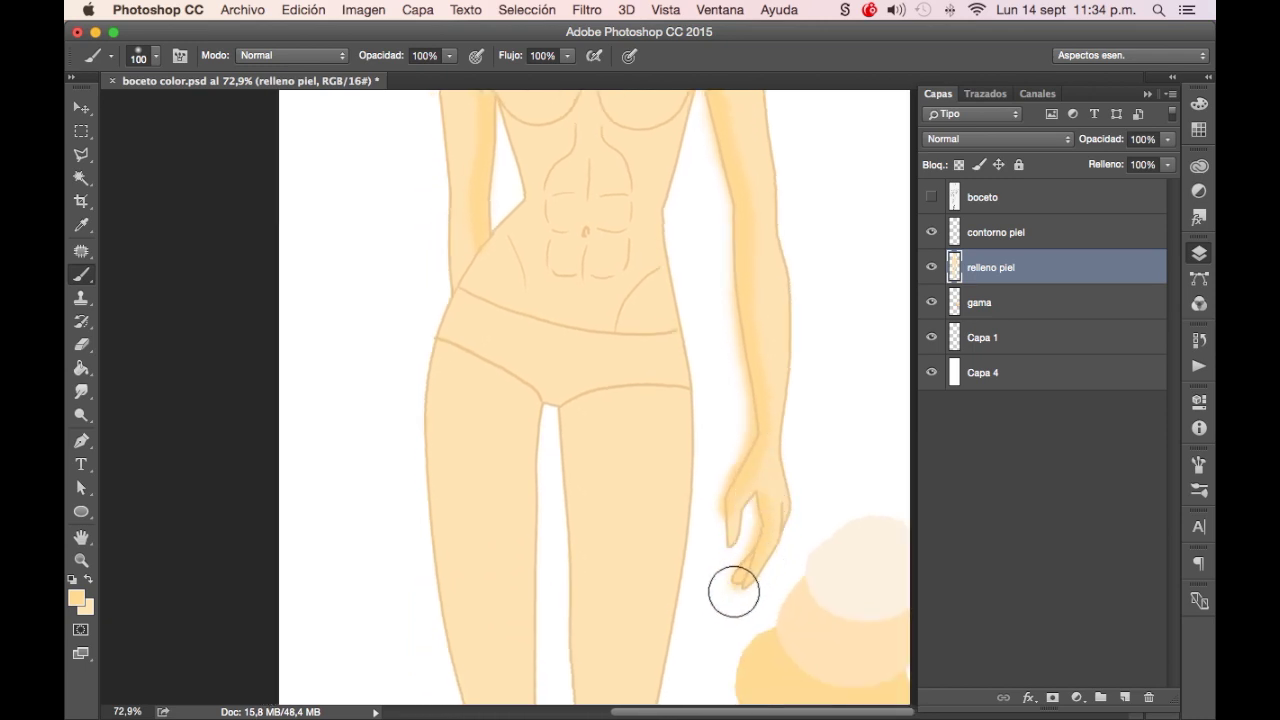
{"action": "left_click_drag", "start_coordinate": [793, 385], "coordinate": [738, 525]}
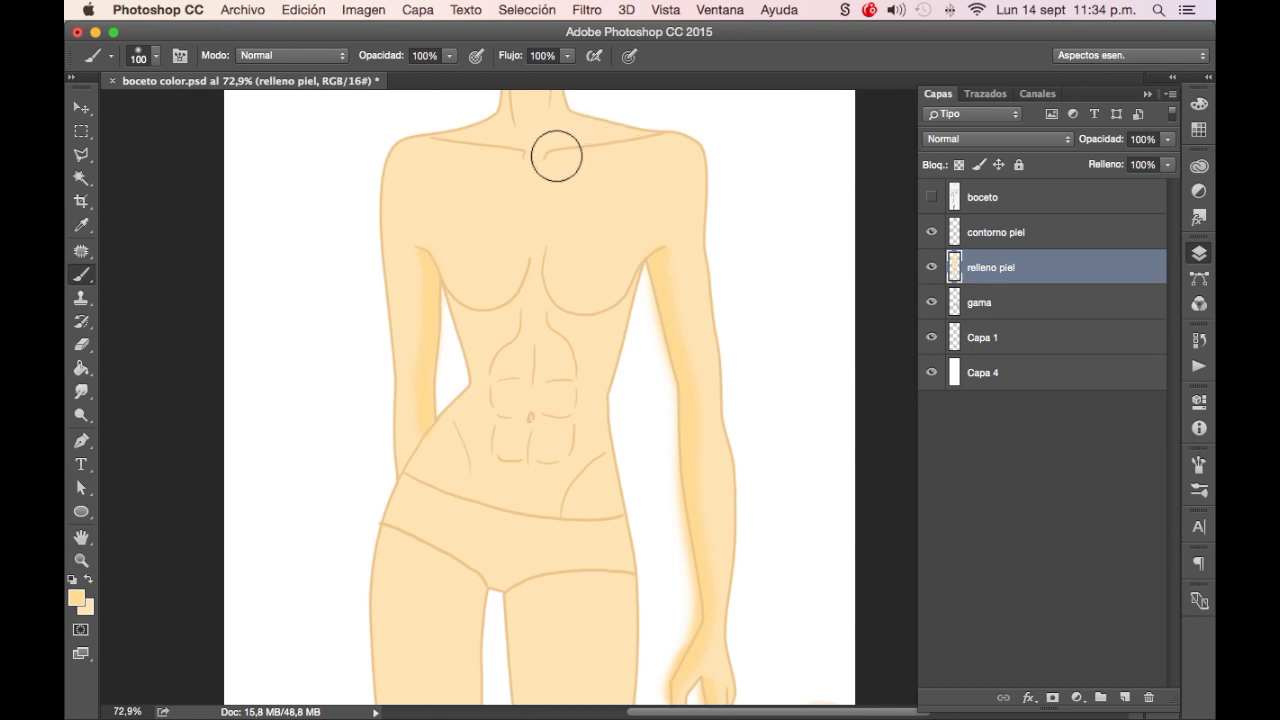
{"action": "left_click_drag", "start_coordinate": [700, 109], "coordinate": [738, 581]}
Shade the neck, shoulder, collarbones, left arm edge and under the left breast
{"action": "left_click_drag", "start_coordinate": [771, 446], "coordinate": [814, 380]}
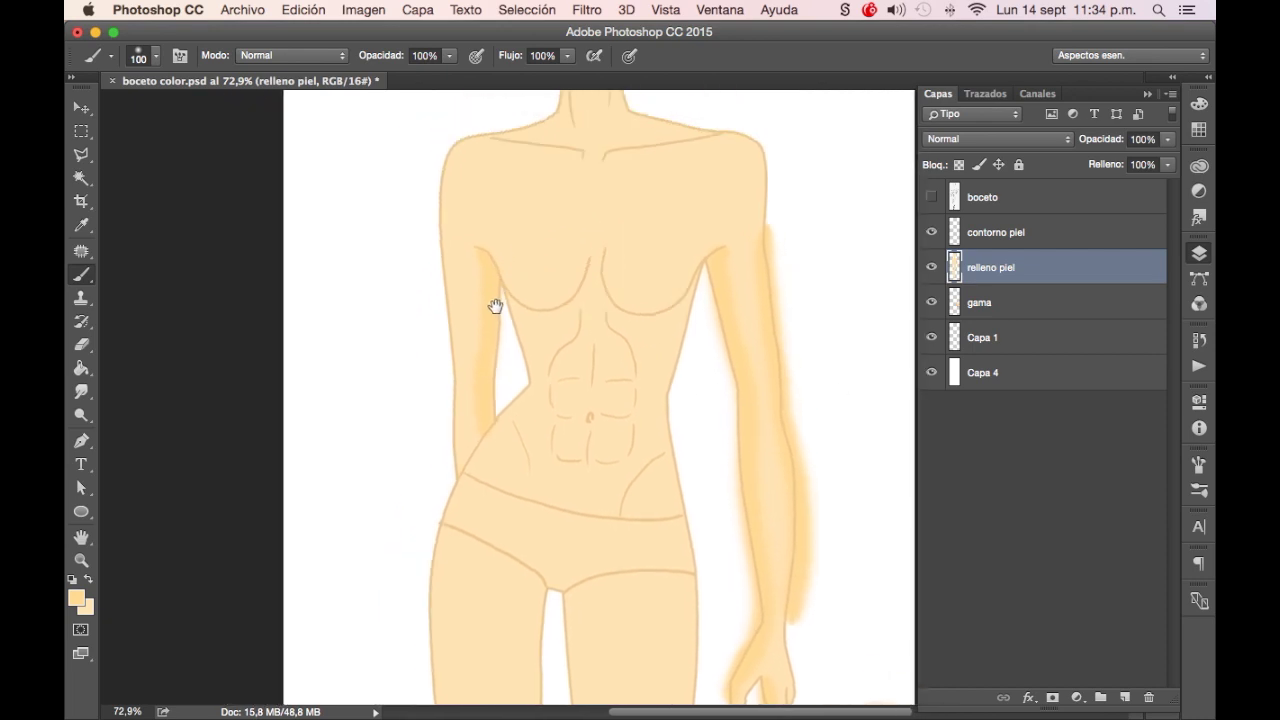
{"action": "scroll", "coordinate": [533, 181], "scroll_direction": "up", "scroll_amount": 2}
{"action": "scroll", "coordinate": [533, 181], "scroll_direction": "up", "scroll_amount": 3}
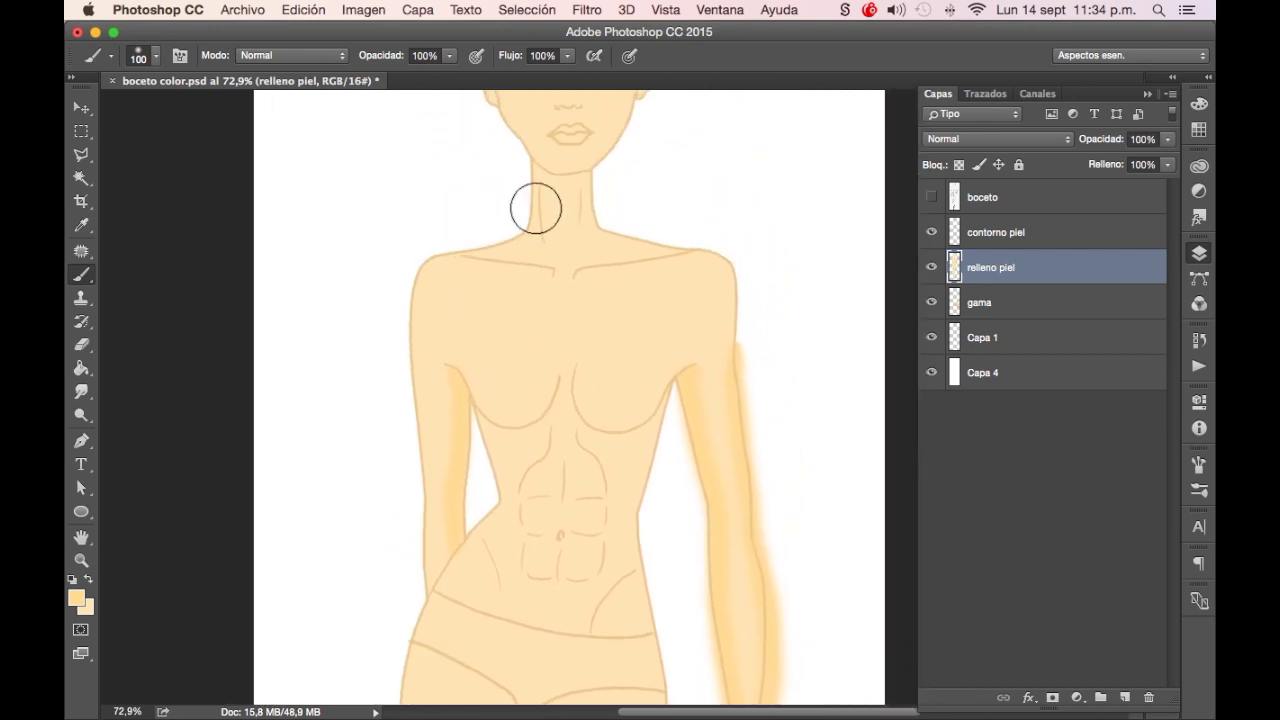
{"action": "mouse_move", "coordinate": [535, 174]}
{"action": "left_mouse_down"}
{"action": "mouse_move", "coordinate": [531, 246]}
{"action": "mouse_move", "coordinate": [476, 248]}
{"action": "mouse_move", "coordinate": [523, 243]}
{"action": "mouse_move", "coordinate": [514, 220]}
{"action": "left_mouse_up"}
{"action": "mouse_move", "coordinate": [577, 271]}
{"action": "left_mouse_down"}
{"action": "mouse_move", "coordinate": [637, 260]}
{"action": "mouse_move", "coordinate": [557, 271]}
{"action": "left_mouse_up"}
{"action": "left_click_drag", "start_coordinate": [420, 280], "coordinate": [429, 549]}
{"action": "mouse_move", "coordinate": [480, 404]}
{"action": "left_mouse_down"}
{"action": "mouse_move", "coordinate": [549, 394]}
{"action": "mouse_move", "coordinate": [469, 374]}
{"action": "mouse_move", "coordinate": [640, 406]}
{"action": "mouse_move", "coordinate": [563, 380]}
{"action": "mouse_move", "coordinate": [504, 443]}
{"action": "left_mouse_up"}
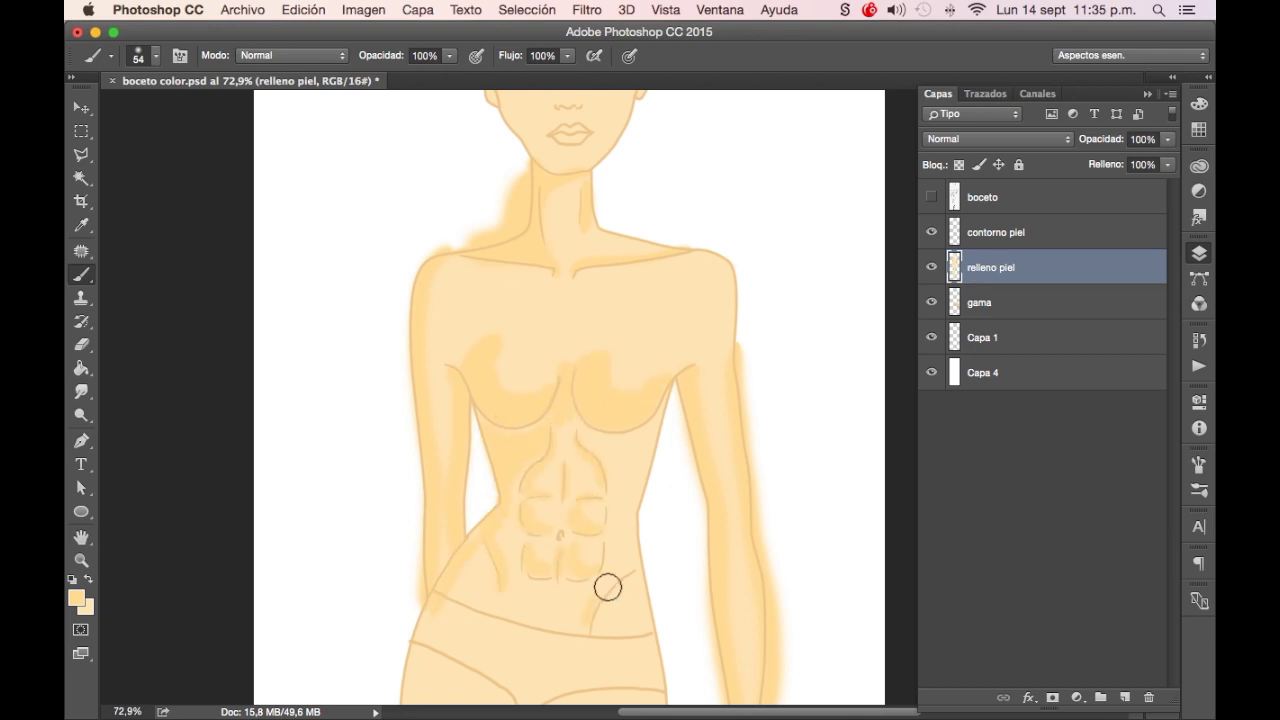
{"action": "right_click", "coordinate": [687, 365]}
Resize the brush from 141 down to 16 and 25 while dabbing shading onto the face
{"action": "key", "text": "Return"}
{"action": "mouse_move", "coordinate": [849, 294]}
{"action": "left_mouse_down"}
{"action": "mouse_move", "coordinate": [866, 293]}
{"action": "mouse_move", "coordinate": [843, 294]}
{"action": "left_mouse_up"}
{"action": "right_click", "coordinate": [568, 305]}
{"action": "key", "text": "Return"}
{"action": "scroll", "coordinate": [599, 301], "scroll_direction": "up", "scroll_amount": 5}
{"action": "scroll", "coordinate": [599, 301], "scroll_direction": "up", "scroll_amount": 3}
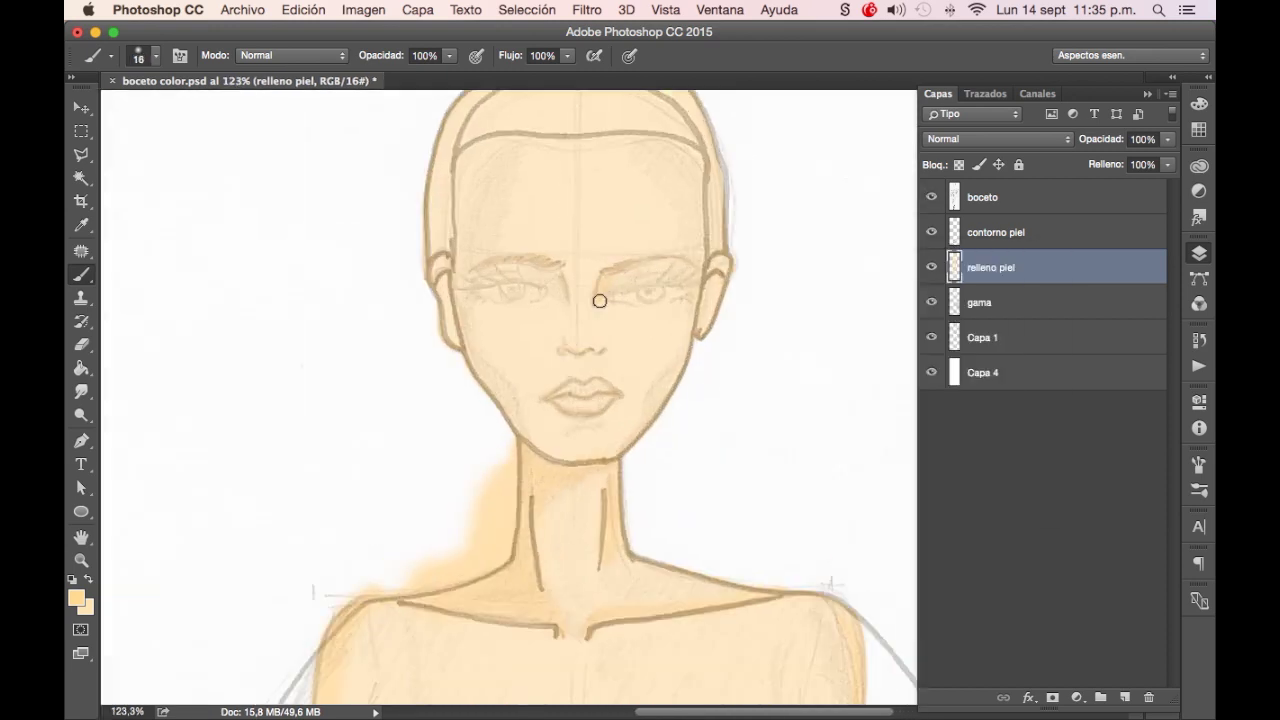
{"action": "left_click", "coordinate": [990, 197]}
{"action": "left_click", "coordinate": [990, 267]}
{"action": "right_click", "coordinate": [560, 245]}
{"action": "key", "text": "Return"}
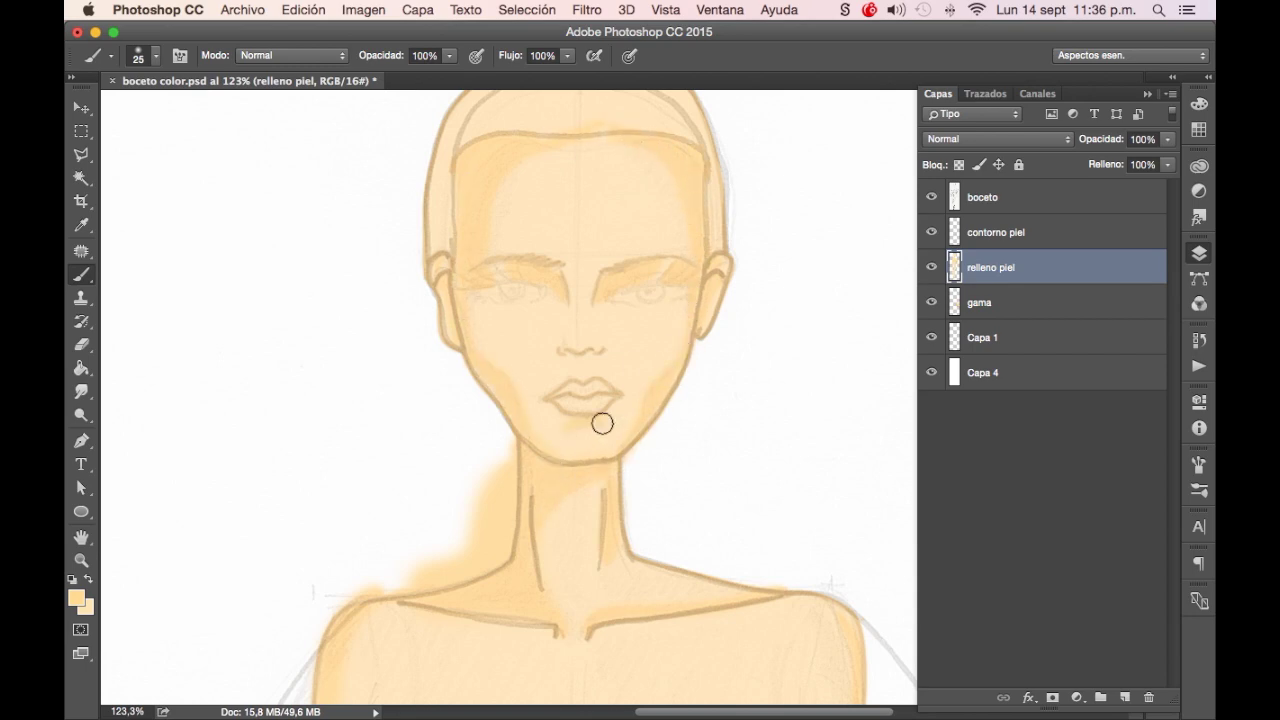
Enlarge the brush to 117 and darken the shading down the right leg
{"action": "scroll", "coordinate": [737, 486], "scroll_direction": "down", "scroll_amount": 3}
{"action": "scroll", "coordinate": [751, 377], "scroll_direction": "down", "scroll_amount": 3}
{"action": "right_click", "coordinate": [780, 337]}
{"action": "left_click_drag", "start_coordinate": [846, 397], "coordinate": [862, 397]}
{"action": "key", "text": "Return"}
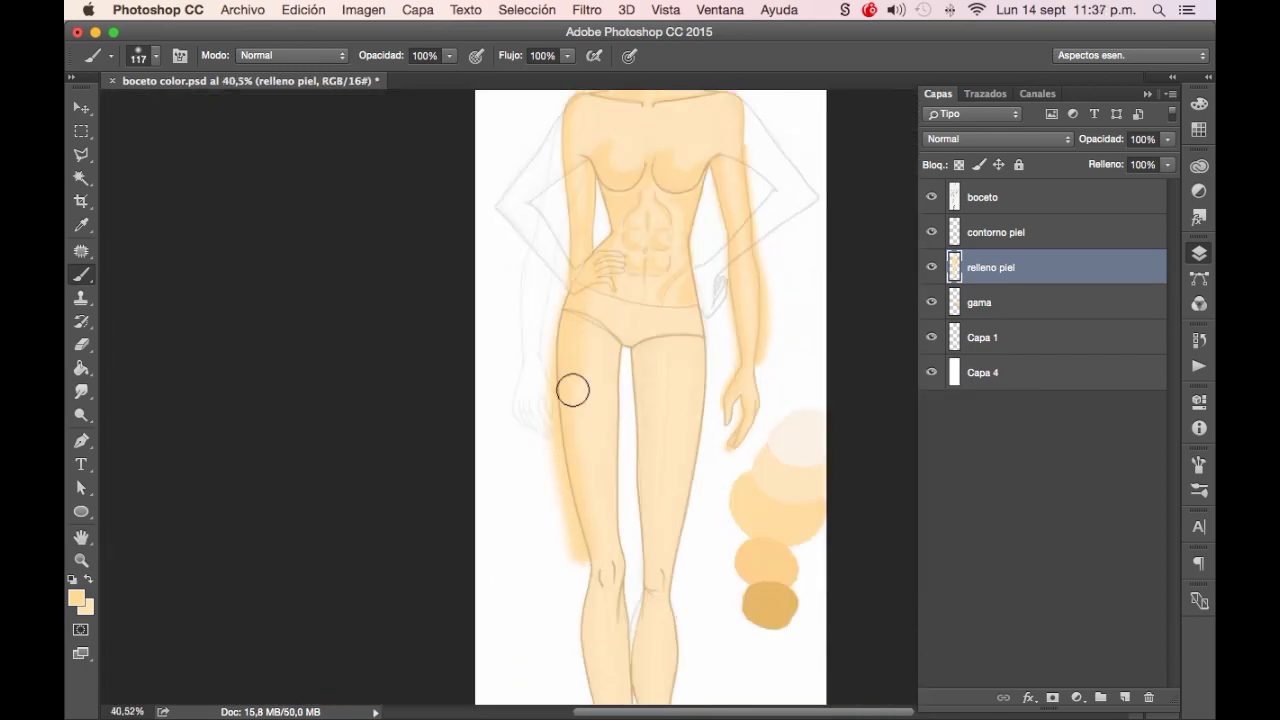
{"action": "scroll", "coordinate": [573, 390], "scroll_direction": "down", "scroll_amount": 5}
{"action": "scroll", "coordinate": [646, 391], "scroll_direction": "down", "scroll_amount": 5}
{"action": "scroll", "coordinate": [651, 534], "scroll_direction": "up", "scroll_amount": 10}
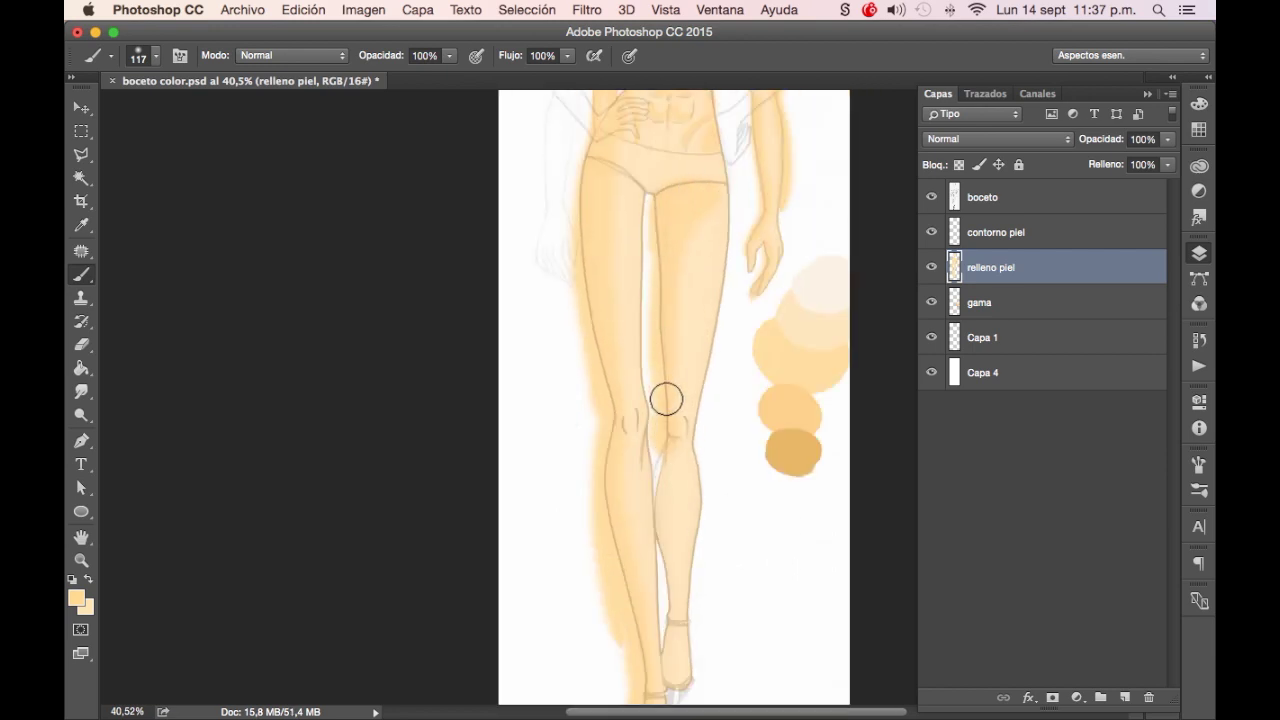
{"action": "left_click_drag", "start_coordinate": [666, 399], "coordinate": [691, 631]}
Set the brush size to 40 and hide the boceto sketch layer
{"action": "right_click", "coordinate": [692, 455]}
{"action": "type", "text": "40"}
{"action": "key", "text": "Return"}
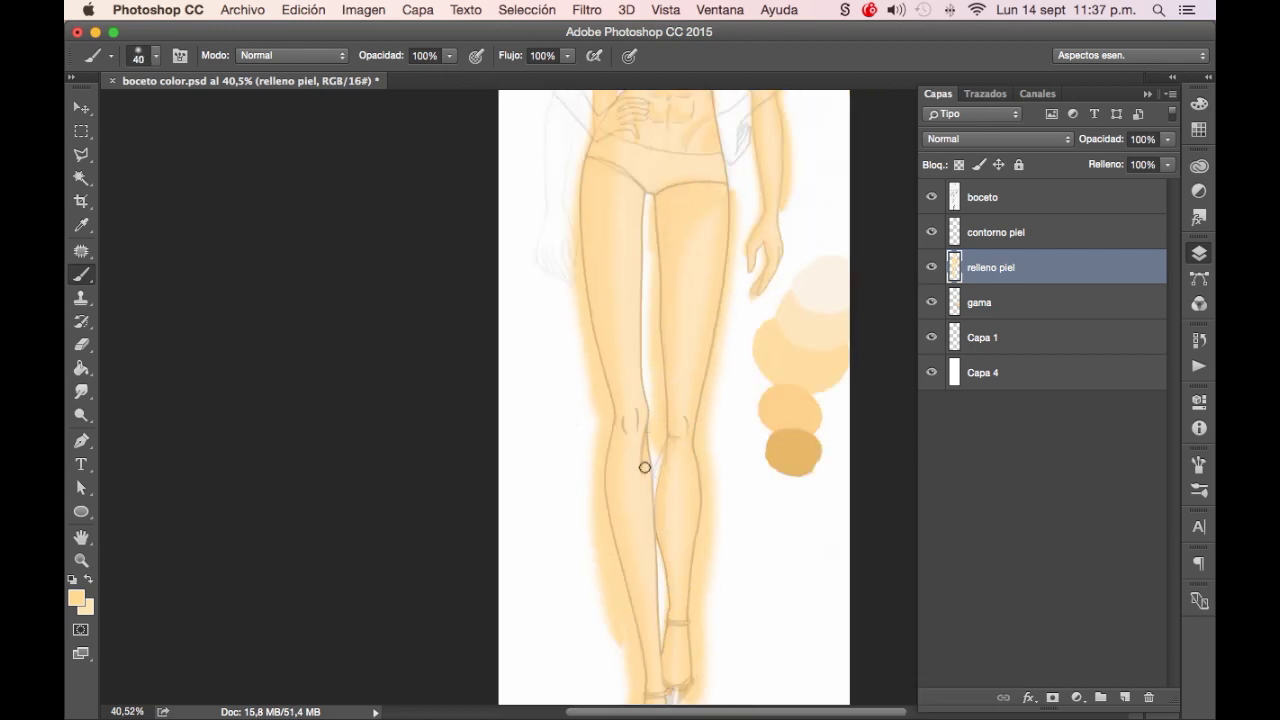
{"action": "scroll", "coordinate": [640, 340], "scroll_direction": "up", "scroll_amount": 8}
{"action": "left_click", "coordinate": [931, 197]}
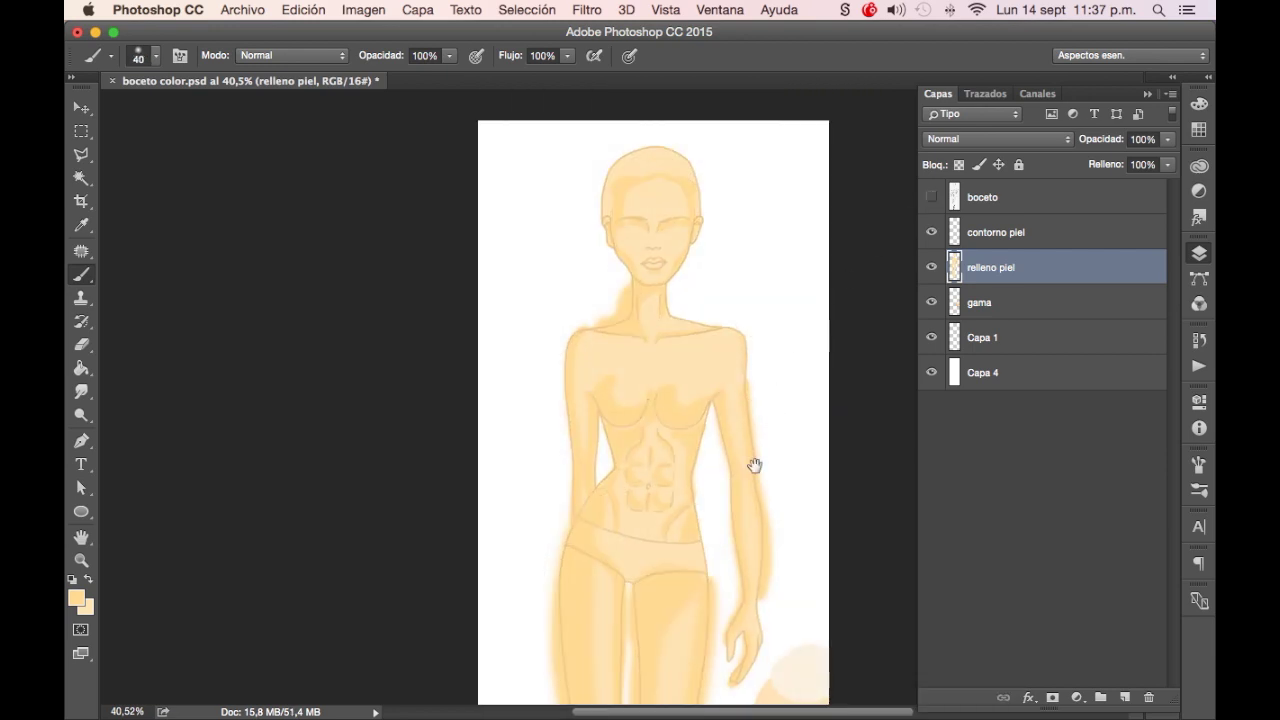
{"action": "left_click_drag", "start_coordinate": [757, 471], "coordinate": [720, 269]}
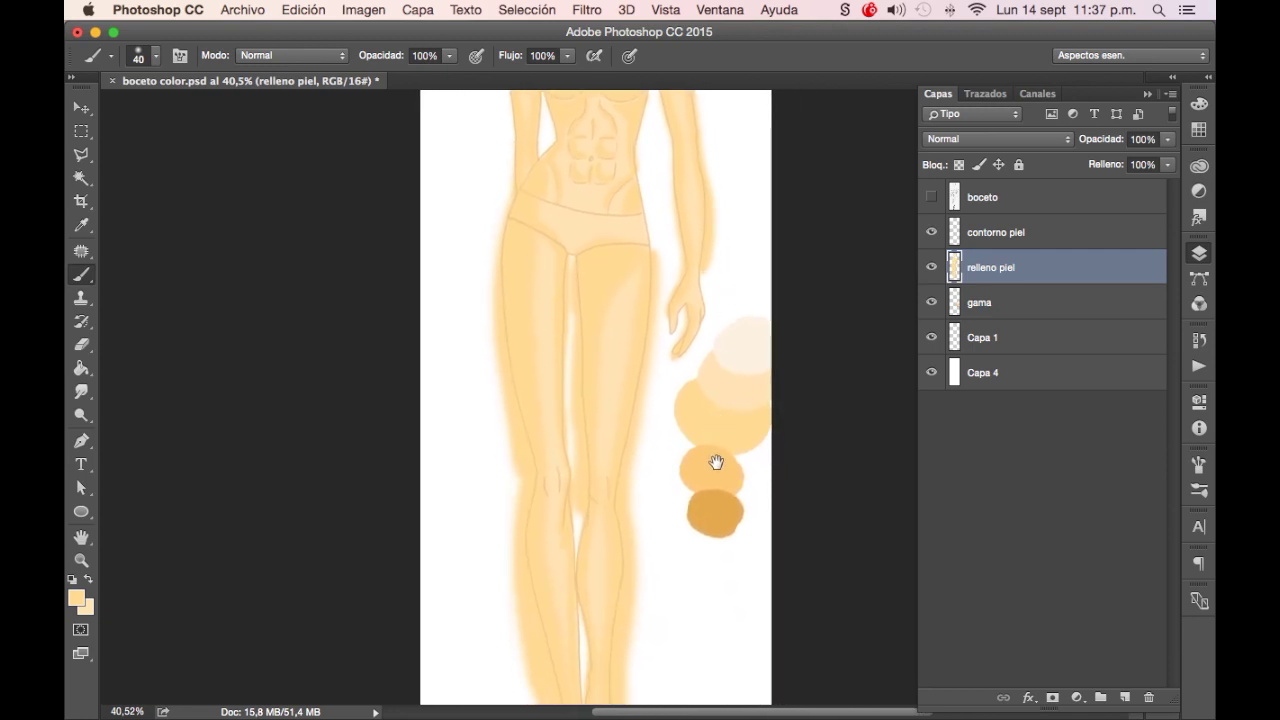
Sample a darker peach swatch and set the brush size to 79 px
{"action": "key", "text": "i"}
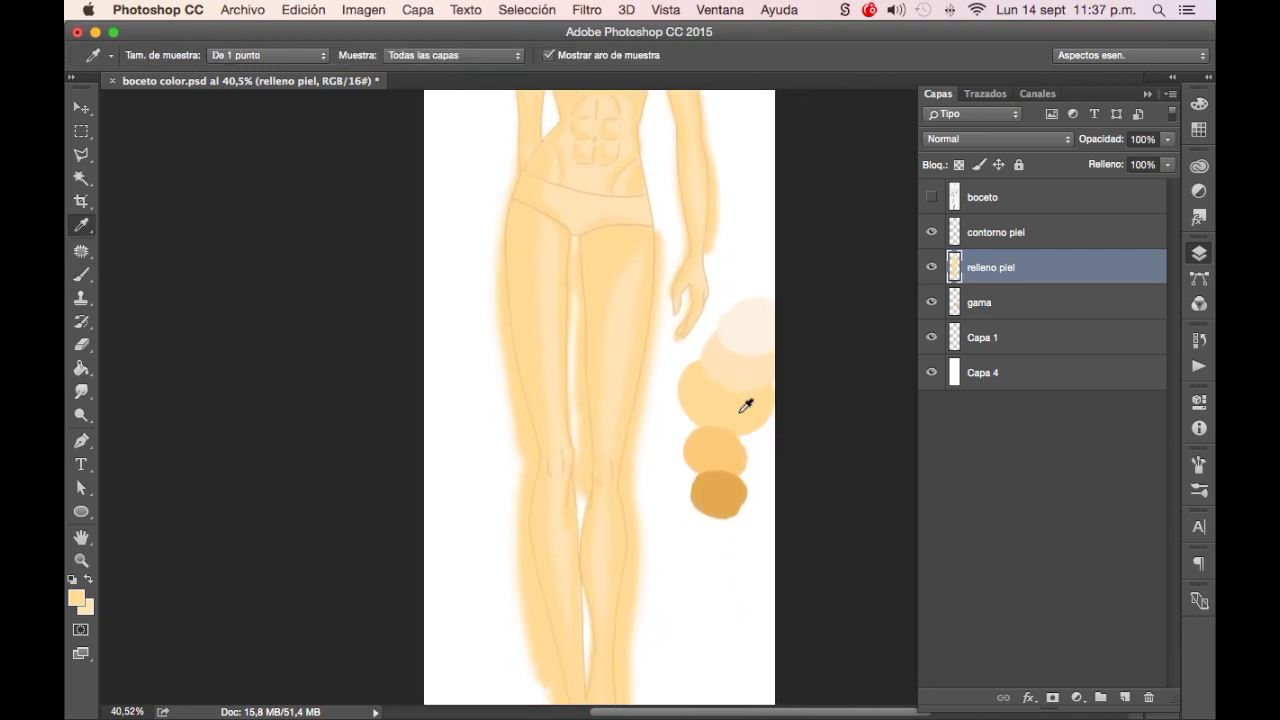
{"action": "left_click", "coordinate": [728, 434]}
{"action": "key", "text": "b"}
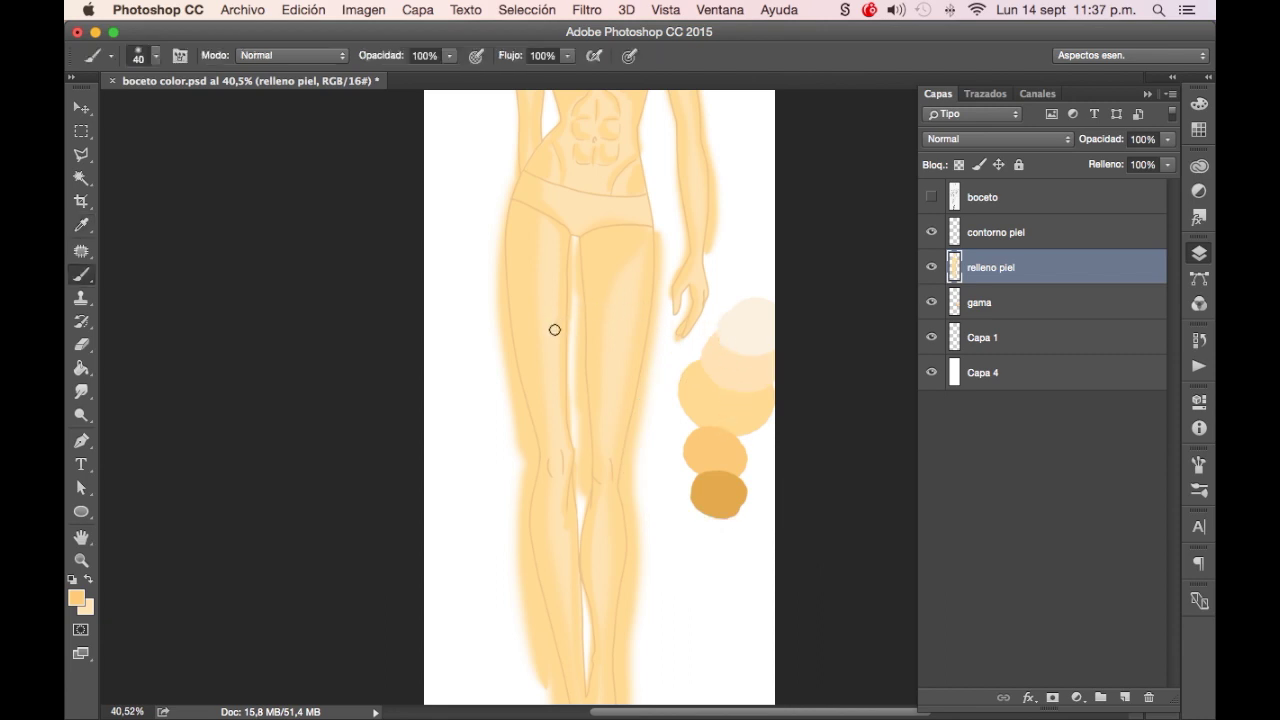
{"action": "scroll", "coordinate": [580, 330], "scroll_direction": "up", "scroll_amount": 2}
{"action": "right_click", "coordinate": [596, 302]}
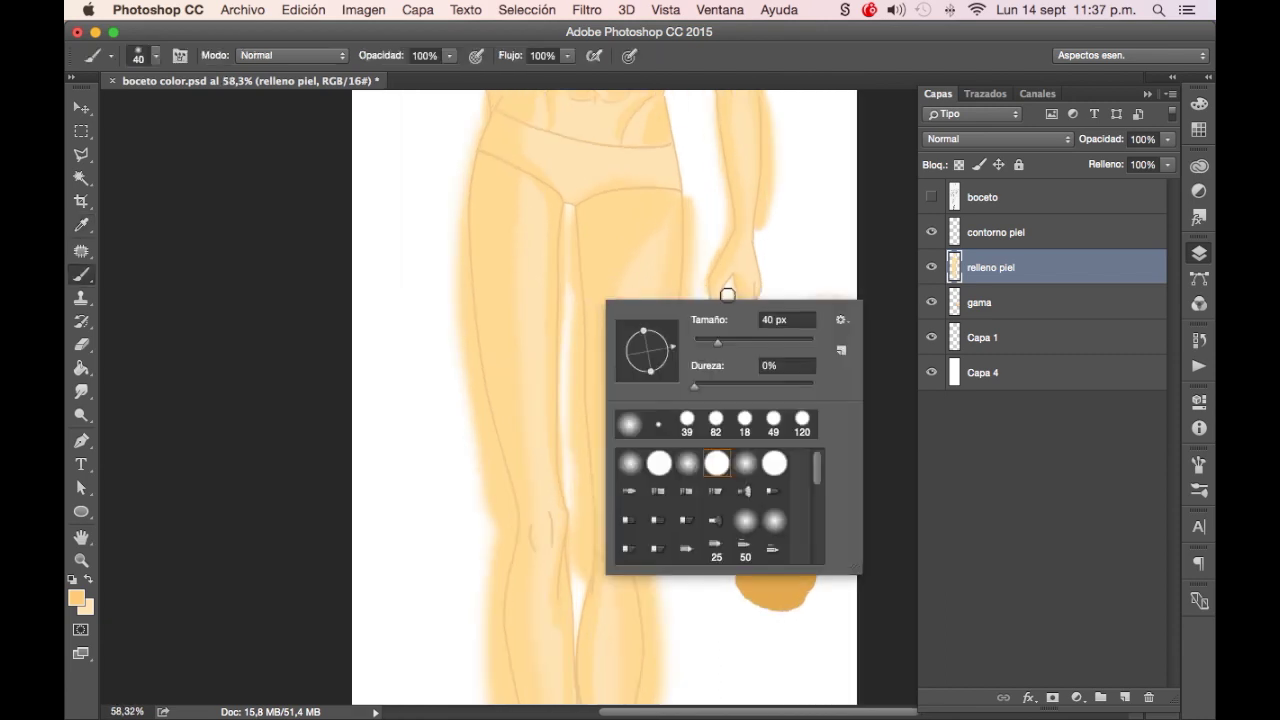
{"action": "left_click", "coordinate": [740, 340]}
{"action": "left_click", "coordinate": [486, 185]}
Shade the left thigh edge and the outer leg down through the lower leg and calf
{"action": "left_click_drag", "start_coordinate": [477, 257], "coordinate": [474, 318]}
{"action": "mouse_move", "coordinate": [487, 246]}
{"action": "left_mouse_down"}
{"action": "mouse_move", "coordinate": [489, 369]}
{"action": "mouse_move", "coordinate": [517, 546]}
{"action": "mouse_move", "coordinate": [505, 626]}
{"action": "left_mouse_up"}
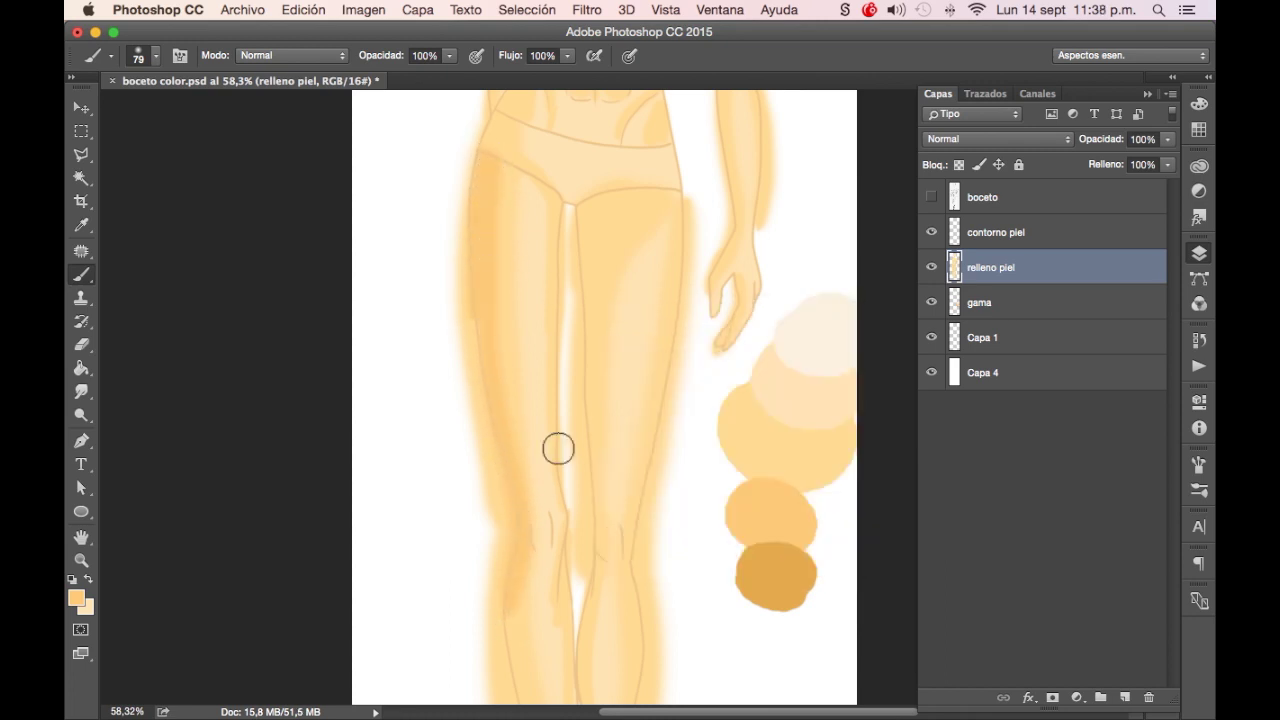
{"action": "scroll", "coordinate": [538, 550], "scroll_direction": "down", "scroll_amount": 3}
{"action": "scroll", "coordinate": [611, 314], "scroll_direction": "left", "scroll_amount": 1}
{"action": "scroll", "coordinate": [611, 314], "scroll_direction": "down", "scroll_amount": 2}
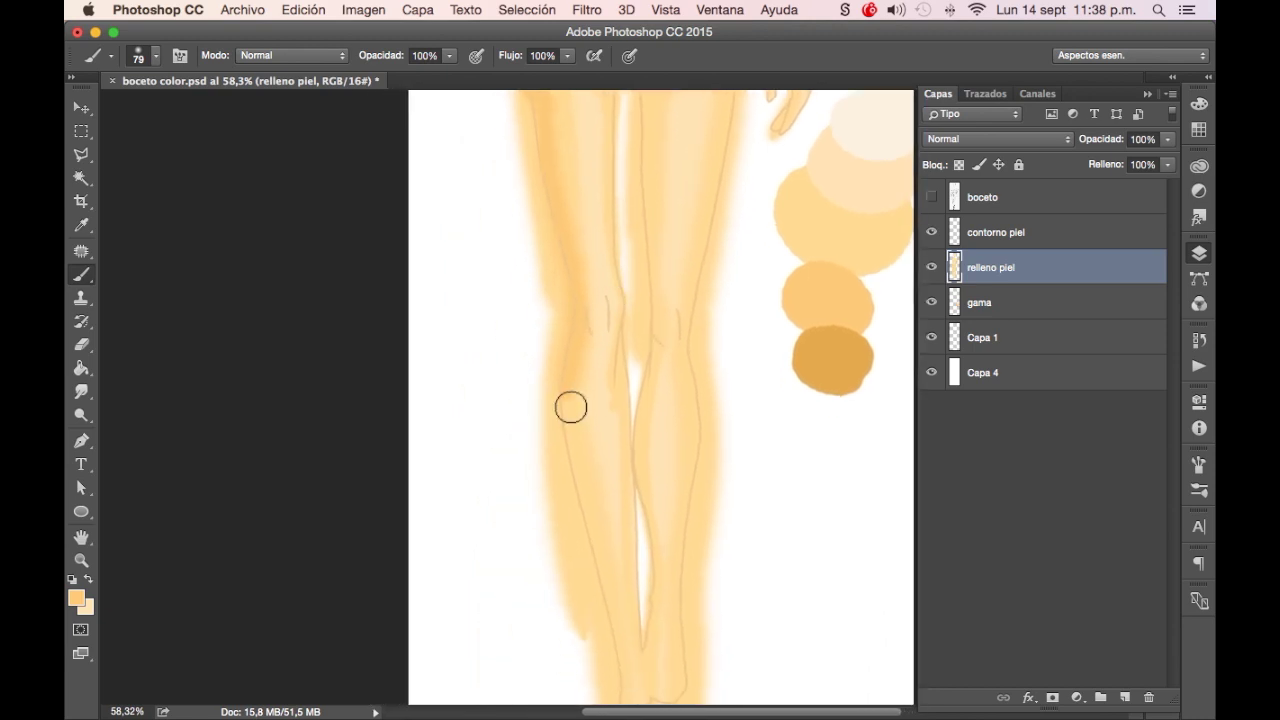
{"action": "left_click_drag", "start_coordinate": [567, 396], "coordinate": [589, 606]}
{"action": "scroll", "coordinate": [589, 606], "scroll_direction": "down", "scroll_amount": 3}
{"action": "scroll", "coordinate": [589, 606], "scroll_direction": "right", "scroll_amount": 1}
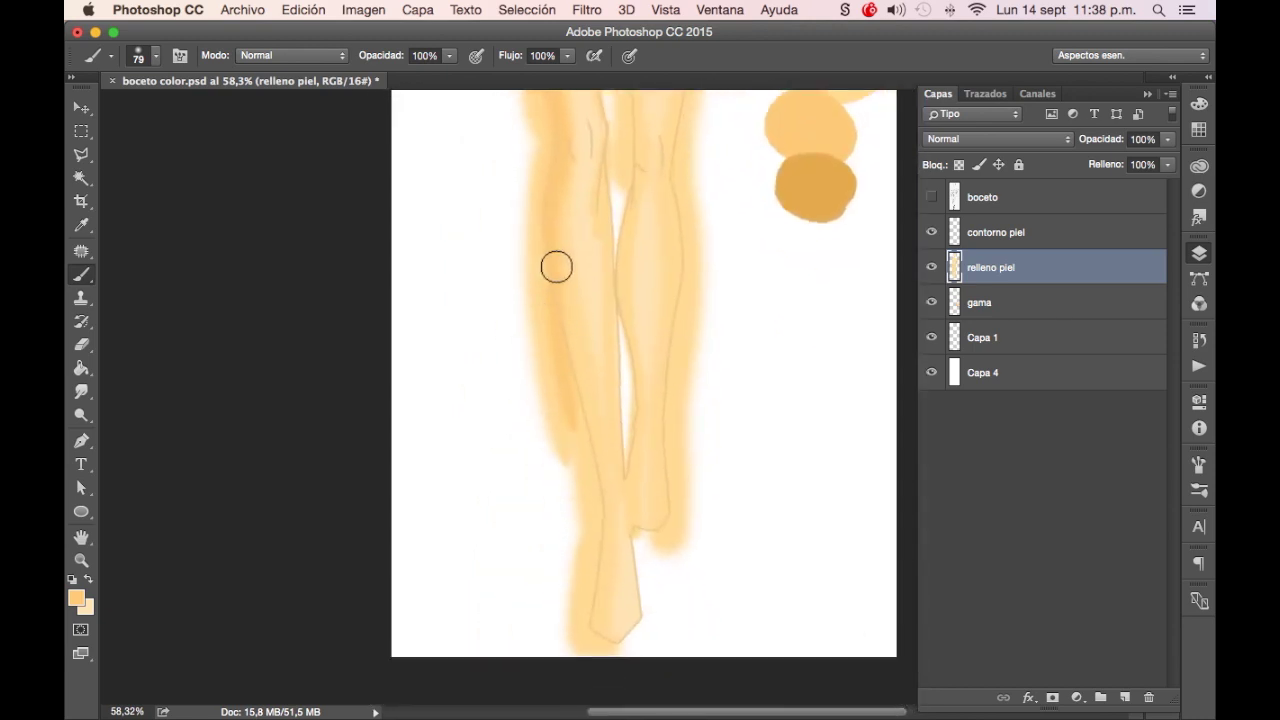
{"action": "mouse_move", "coordinate": [579, 405]}
{"action": "left_mouse_down"}
{"action": "mouse_move", "coordinate": [597, 483]}
{"action": "mouse_move", "coordinate": [589, 615]}
{"action": "left_mouse_up"}
{"action": "left_click_drag", "start_coordinate": [647, 268], "coordinate": [646, 511]}
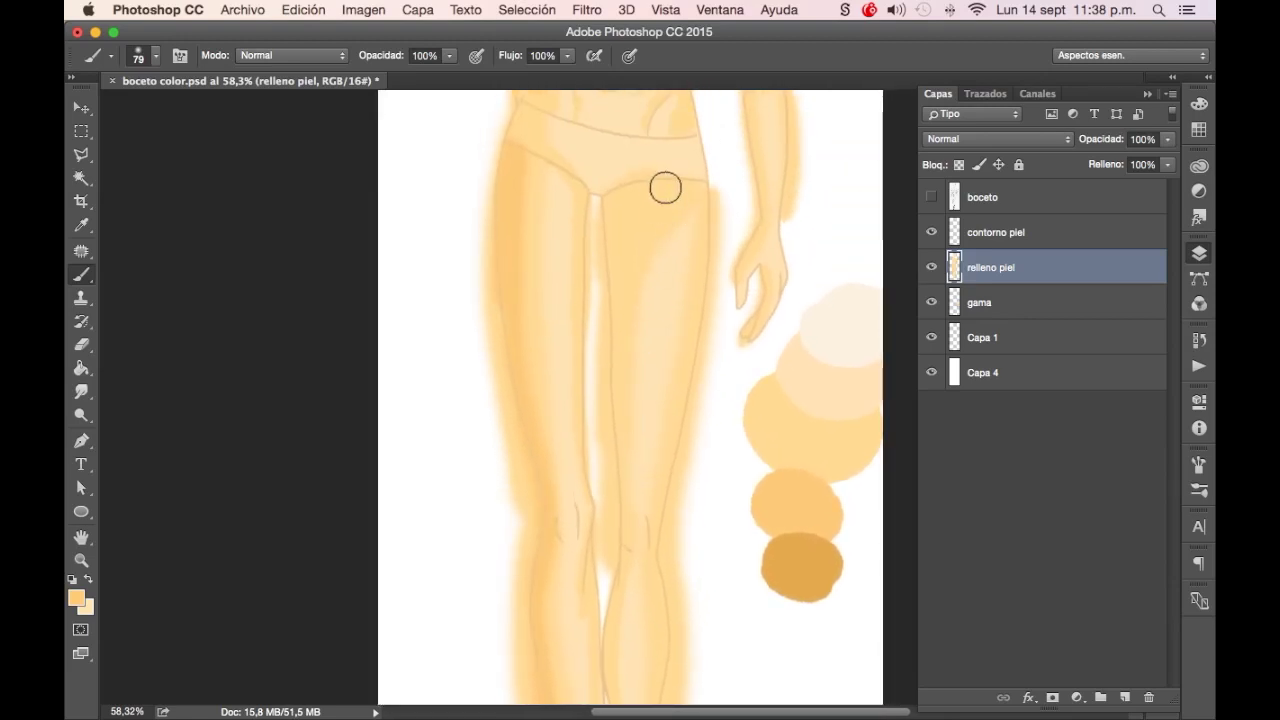
Shade the inner right thigh and fill the white gaps between thighs, knees and lower legs
{"action": "left_click_drag", "start_coordinate": [609, 204], "coordinate": [618, 429]}
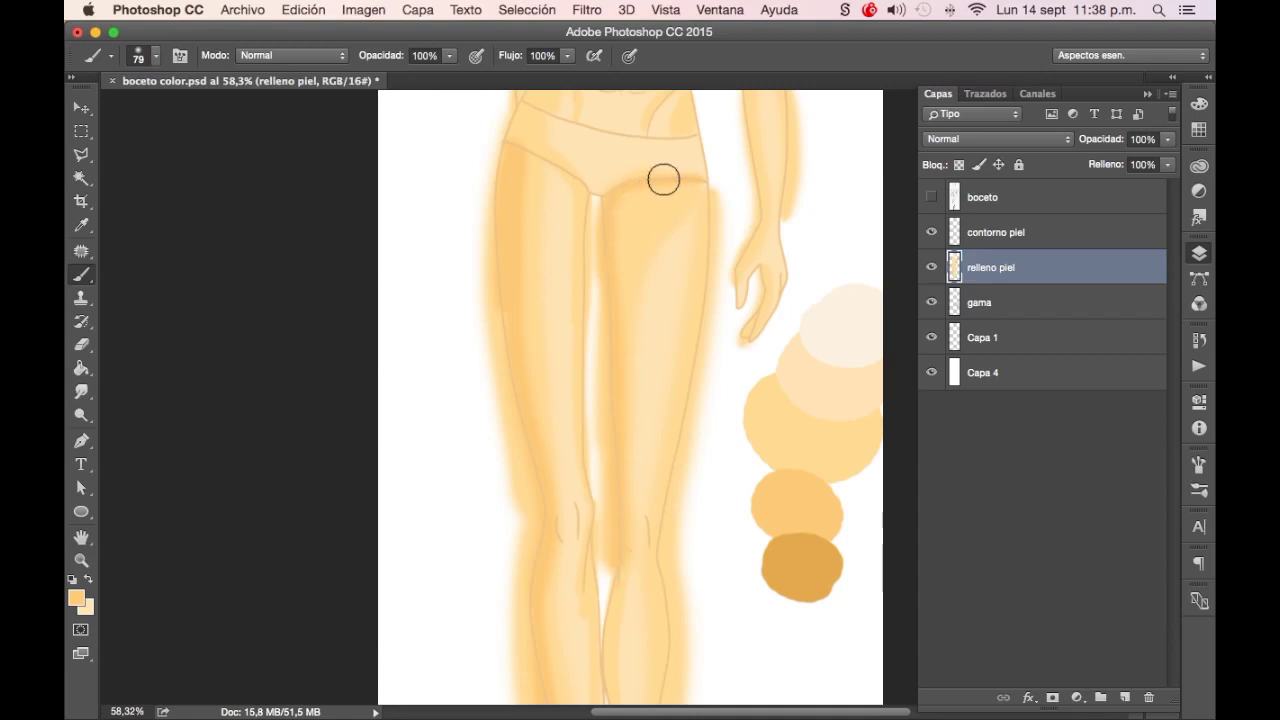
{"action": "scroll", "coordinate": [617, 323], "scroll_direction": "down", "scroll_amount": 5}
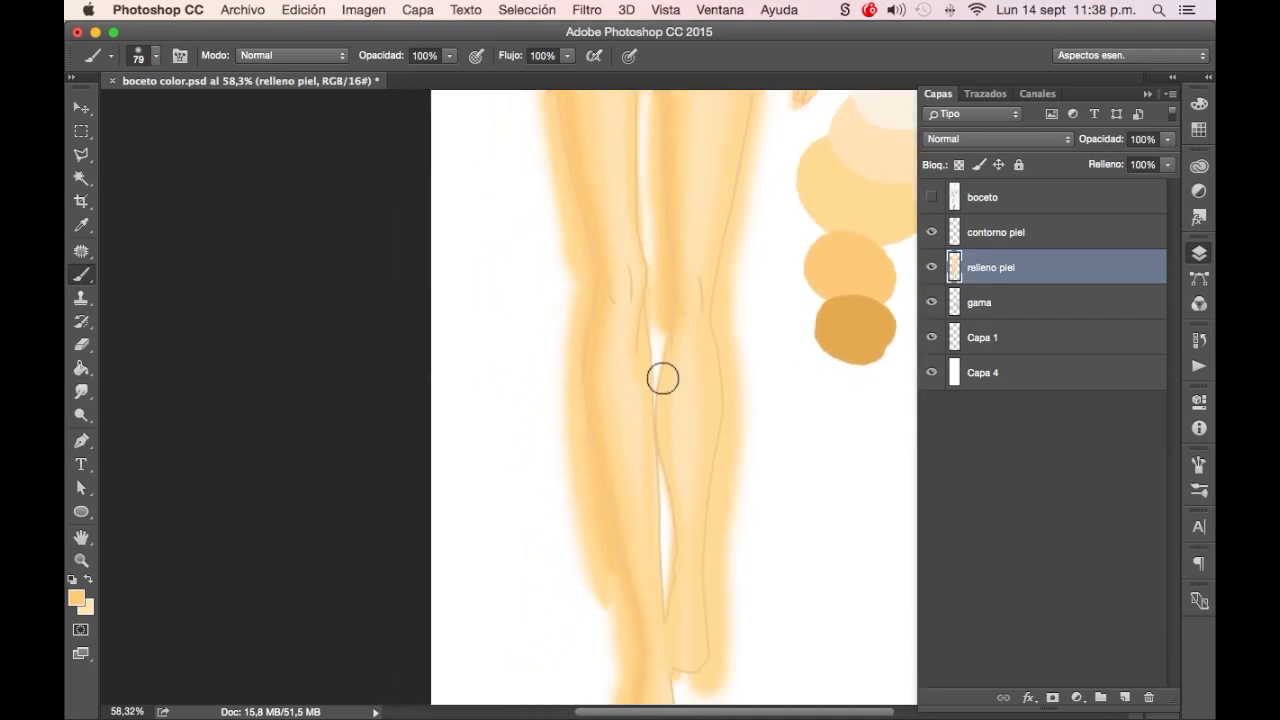
{"action": "mouse_move", "coordinate": [668, 339]}
{"action": "left_mouse_down"}
{"action": "mouse_move", "coordinate": [654, 421]}
{"action": "mouse_move", "coordinate": [669, 523]}
{"action": "left_mouse_up"}
{"action": "left_click_drag", "start_coordinate": [671, 570], "coordinate": [671, 640]}
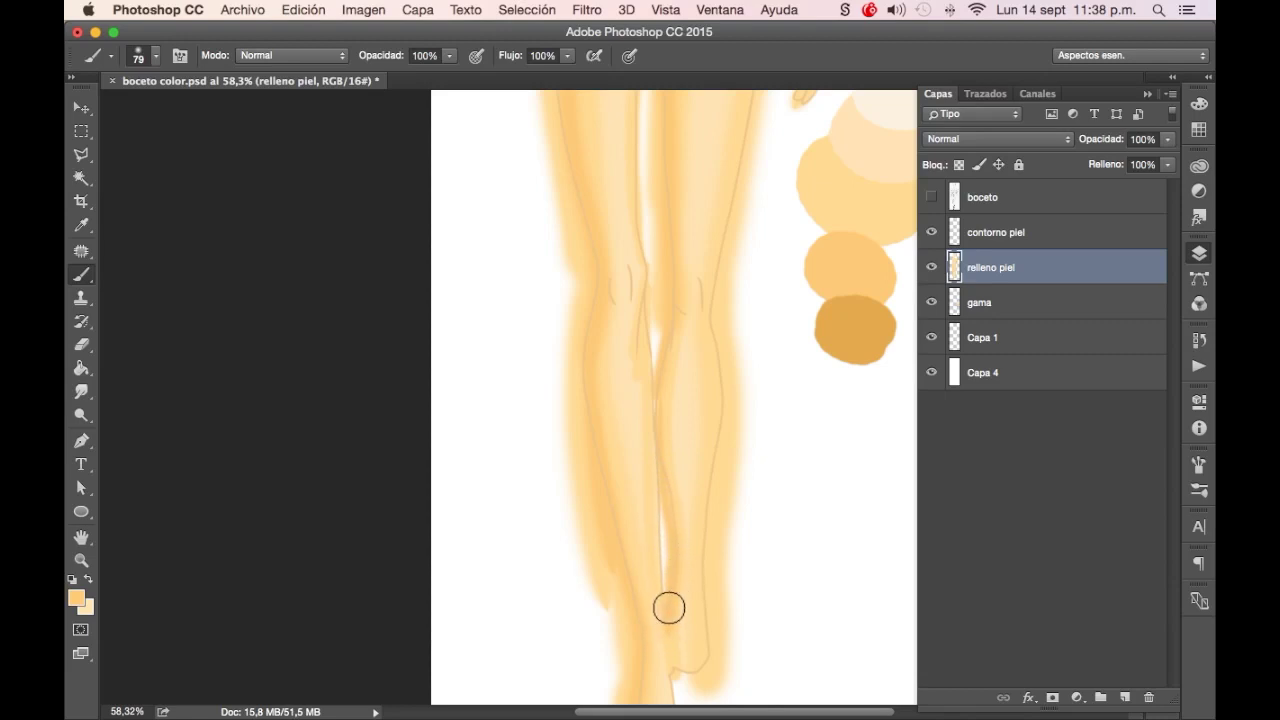
{"action": "scroll", "coordinate": [734, 574], "scroll_direction": "up", "scroll_amount": 4}
{"action": "scroll", "coordinate": [734, 570], "scroll_direction": "up", "scroll_amount": 1}
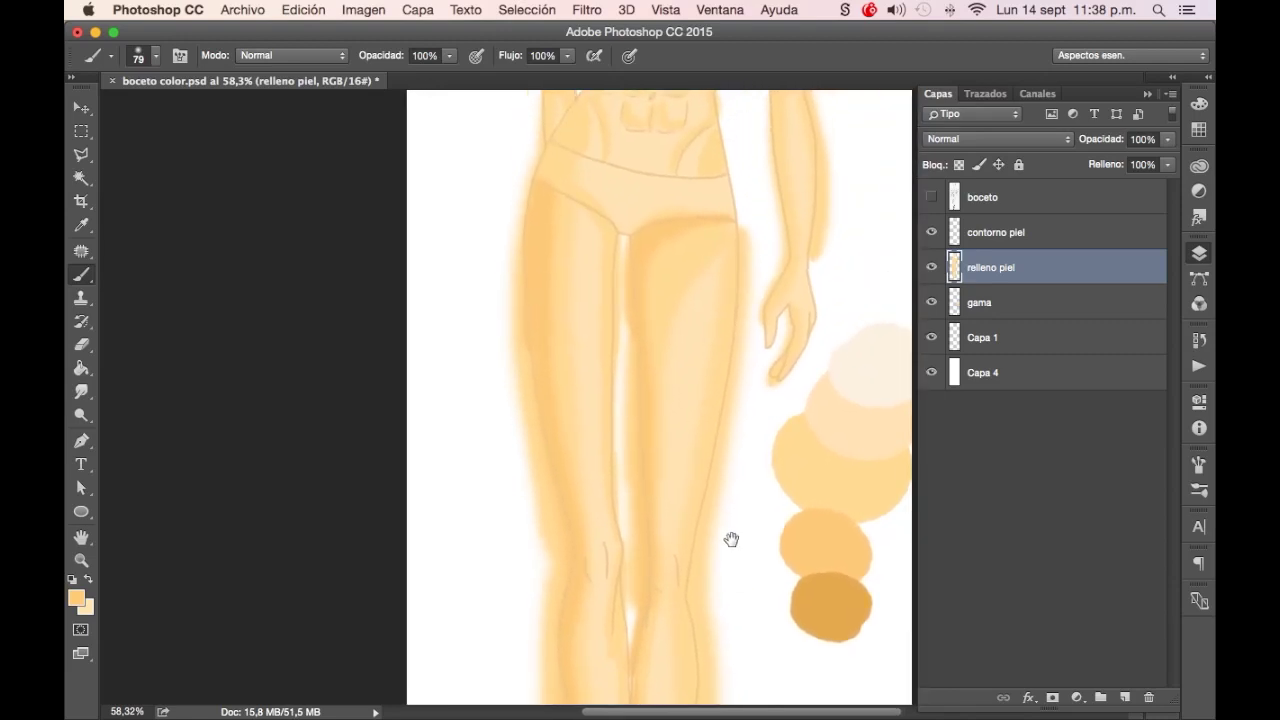
{"action": "left_click_drag", "start_coordinate": [612, 315], "coordinate": [619, 597]}
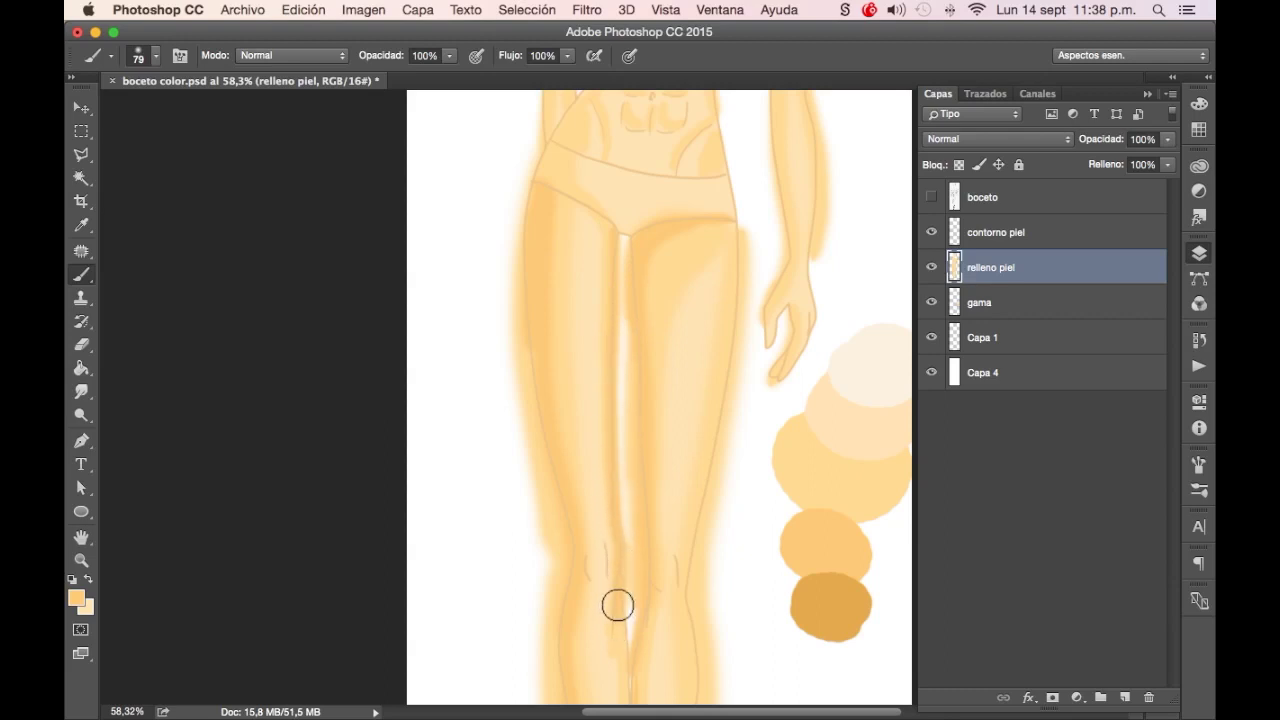
{"action": "scroll", "coordinate": [617, 605], "scroll_direction": "down", "scroll_amount": 5}
{"action": "left_click_drag", "start_coordinate": [641, 397], "coordinate": [656, 645]}
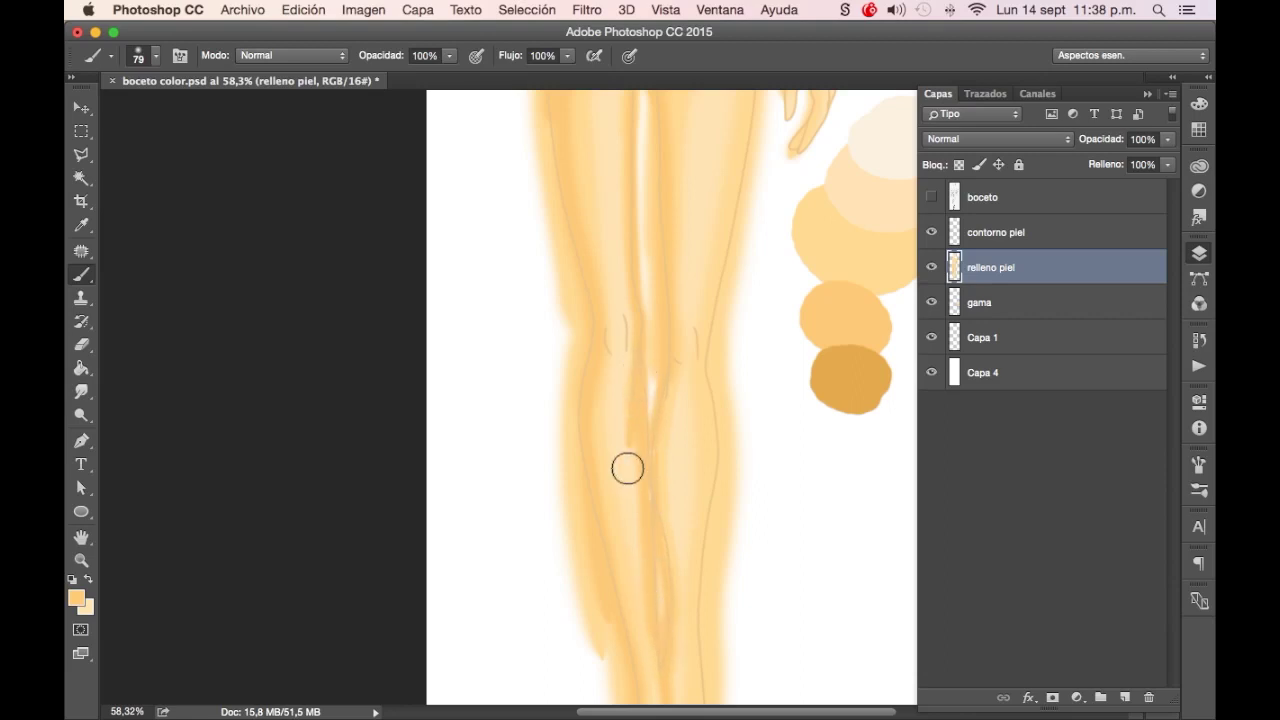
Pan between the legs and hips to review the leg shading
{"action": "left_click_drag", "start_coordinate": [708, 456], "coordinate": [697, 377]}
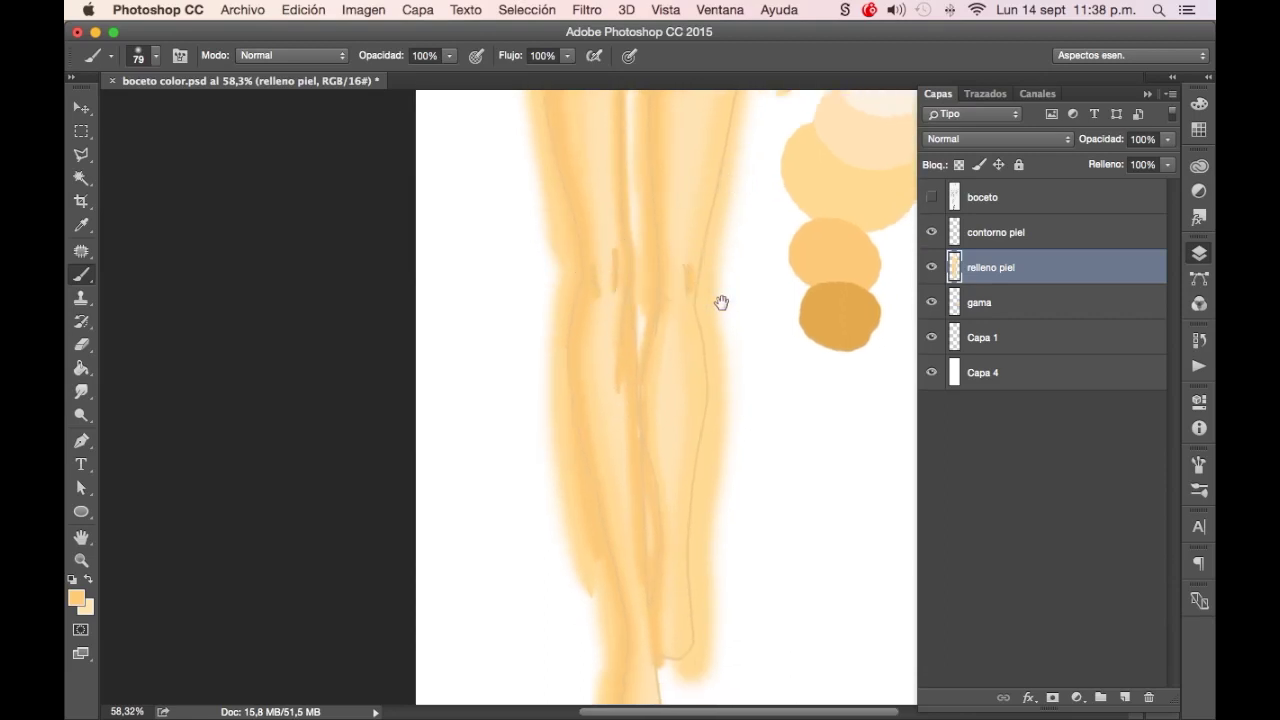
{"action": "left_click_drag", "start_coordinate": [721, 302], "coordinate": [670, 572]}
{"action": "left_click_drag", "start_coordinate": [654, 466], "coordinate": [665, 233]}
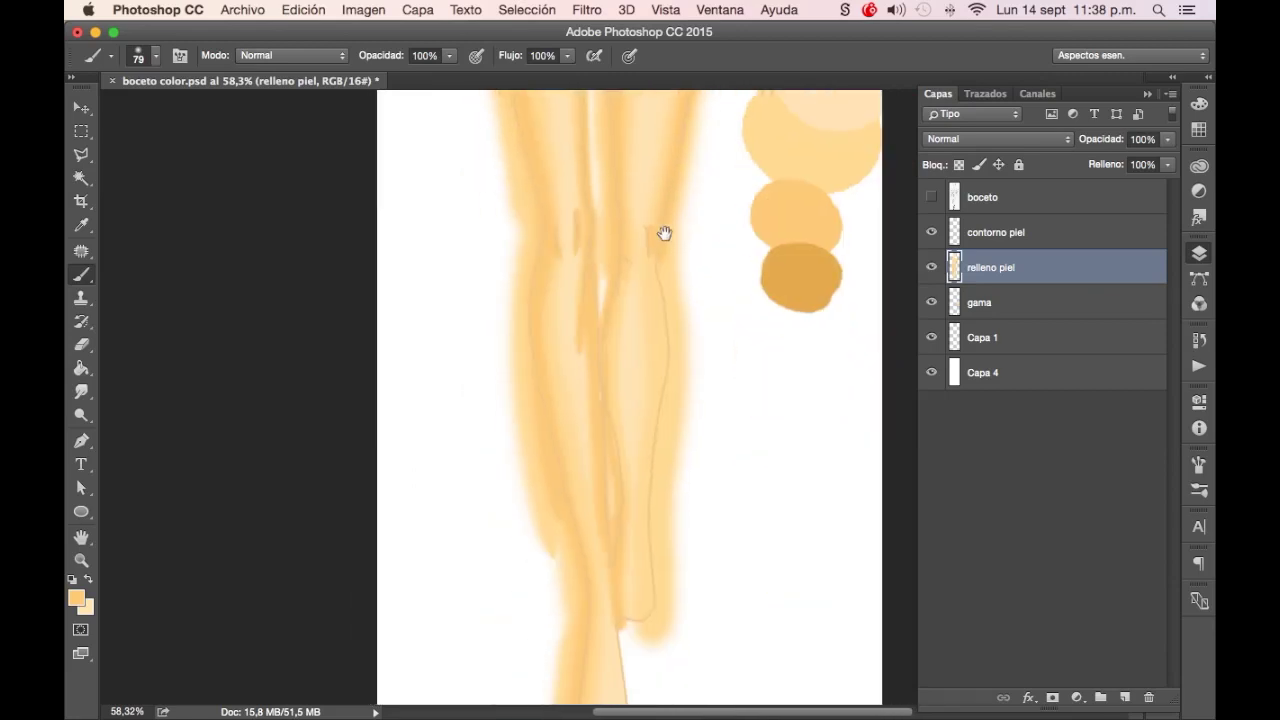
{"action": "mouse_move", "coordinate": [657, 583]}
{"action": "left_mouse_down"}
{"action": "mouse_move", "coordinate": [696, 584]}
{"action": "mouse_move", "coordinate": [666, 471]}
{"action": "left_mouse_up"}
{"action": "scroll", "coordinate": [696, 412], "scroll_direction": "up", "scroll_amount": 10}
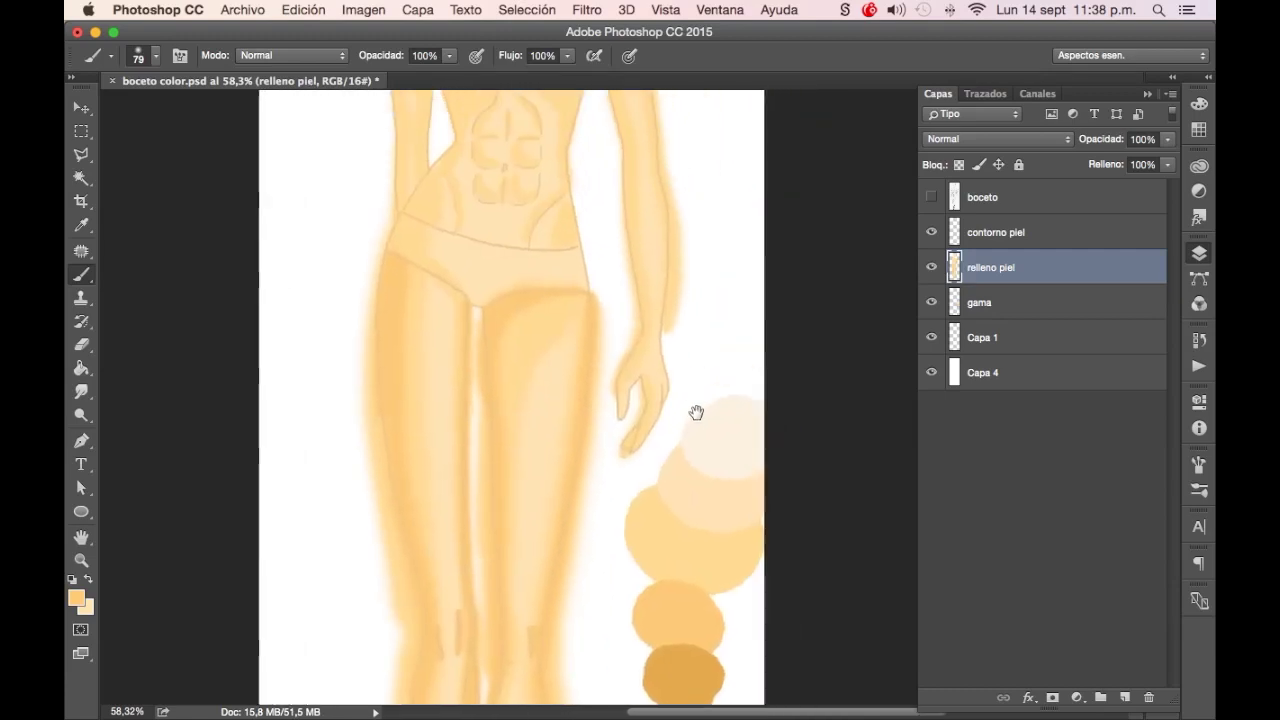
Paint skin tone along the inner arm, hand, right forearm and both waist edges
{"action": "scroll", "coordinate": [563, 359], "scroll_direction": "up", "scroll_amount": 3}
{"action": "scroll", "coordinate": [617, 394], "scroll_direction": "up", "scroll_amount": 3}
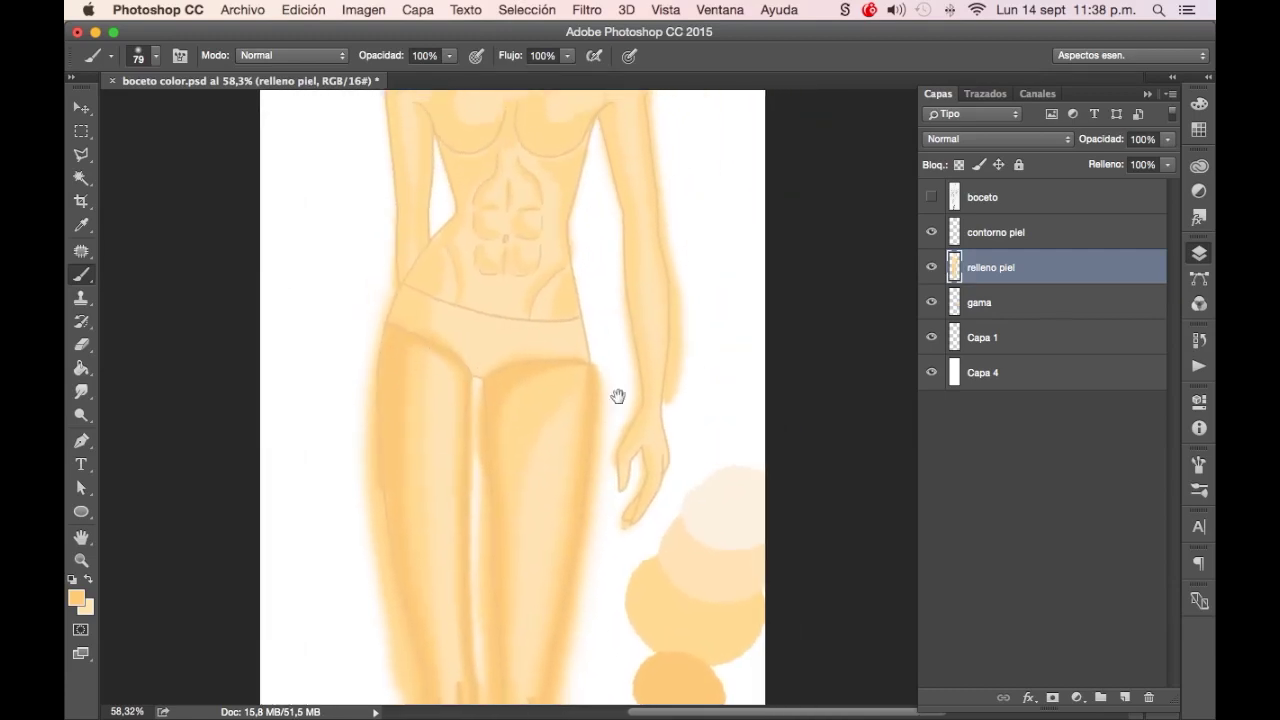
{"action": "scroll", "coordinate": [630, 320], "scroll_direction": "up", "scroll_amount": 6}
{"action": "left_click_drag", "start_coordinate": [610, 266], "coordinate": [633, 626]}
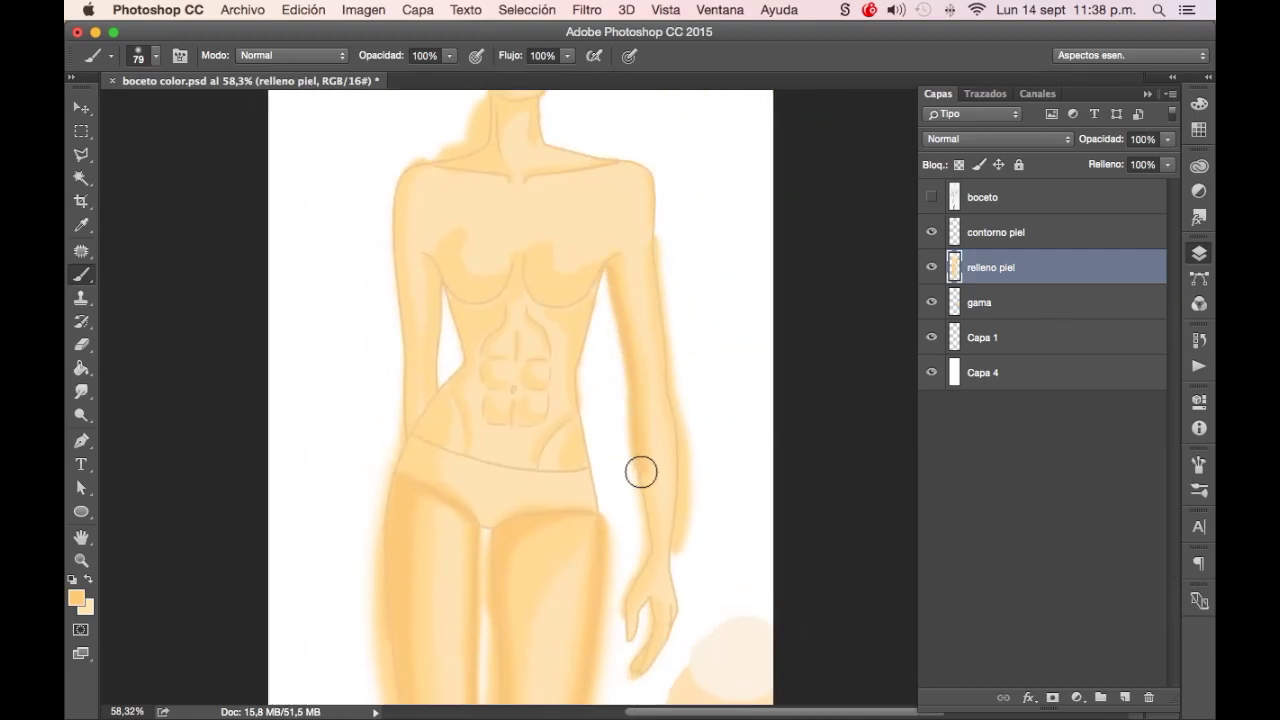
{"action": "left_click_drag", "start_coordinate": [649, 627], "coordinate": [656, 605]}
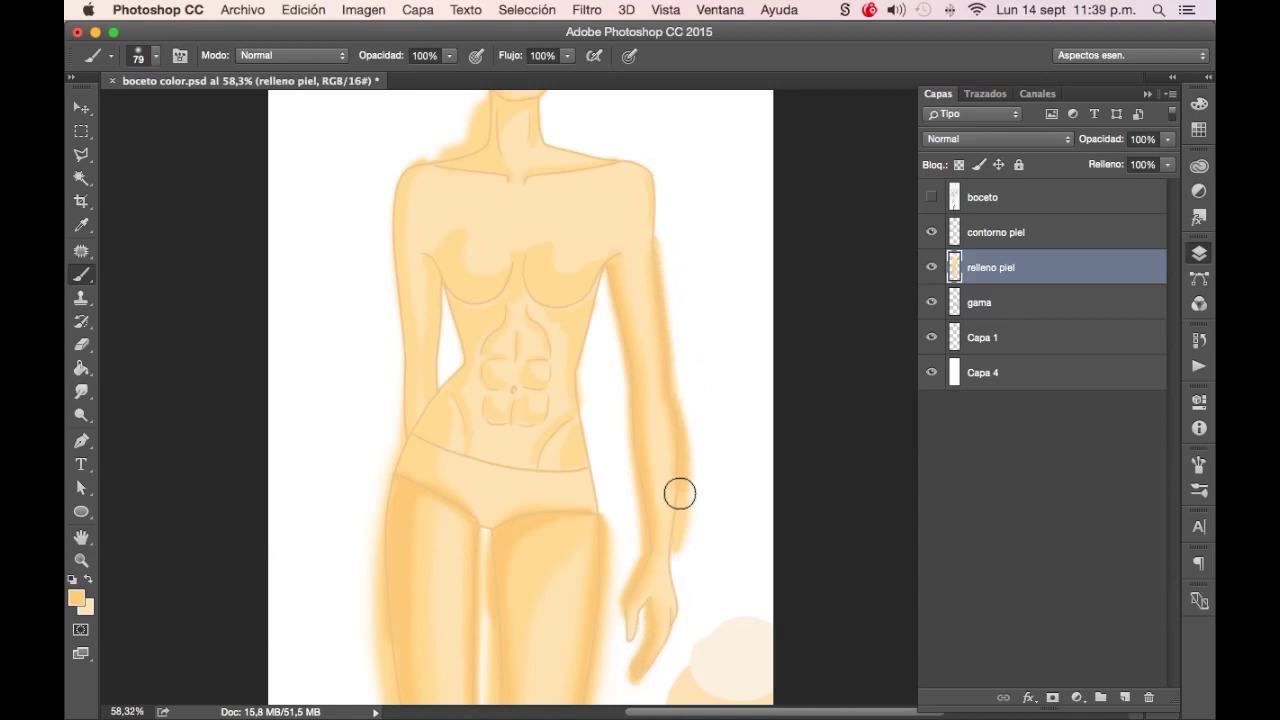
{"action": "left_click_drag", "start_coordinate": [677, 477], "coordinate": [669, 563]}
{"action": "left_click_drag", "start_coordinate": [593, 311], "coordinate": [583, 457]}
{"action": "left_click_drag", "start_coordinate": [440, 398], "coordinate": [403, 471]}
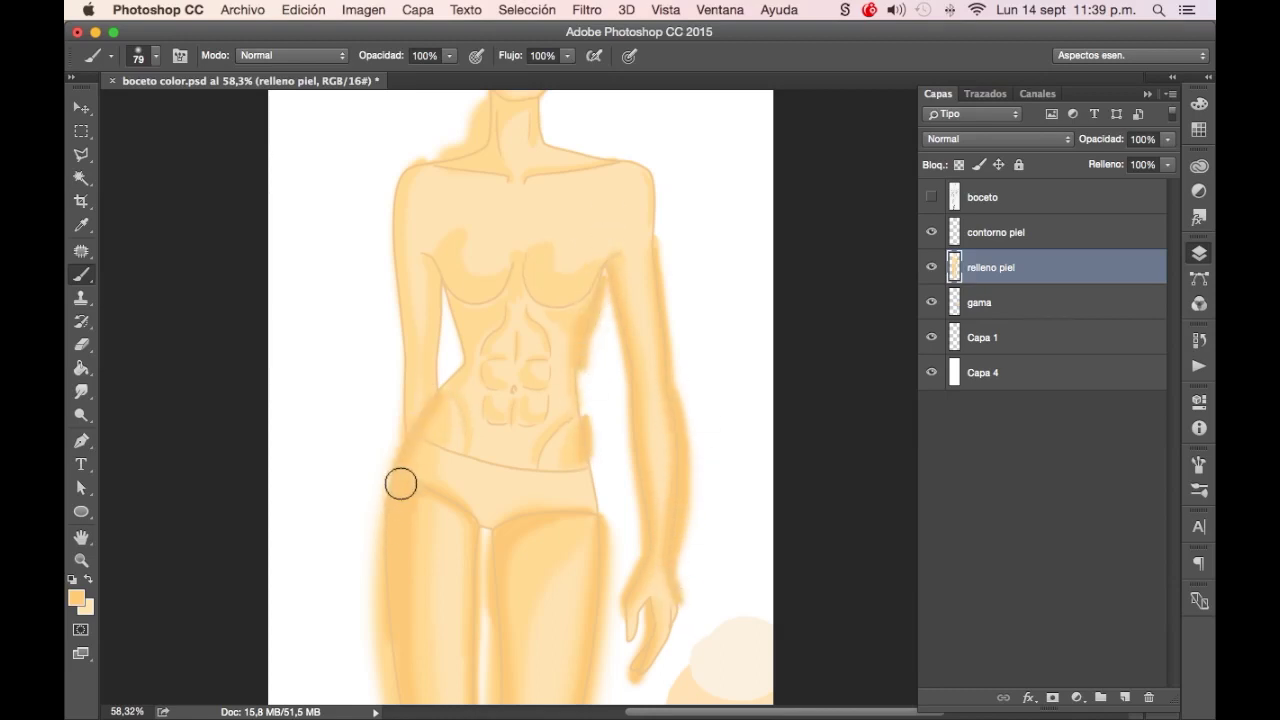
{"action": "left_click_drag", "start_coordinate": [462, 353], "coordinate": [467, 318]}
Shrink the brush to 43 px and shade the forehead and right side of the face
{"action": "right_click", "coordinate": [606, 282]}
{"action": "left_click_drag", "start_coordinate": [716, 317], "coordinate": [711, 317]}
{"action": "key", "text": "Return"}
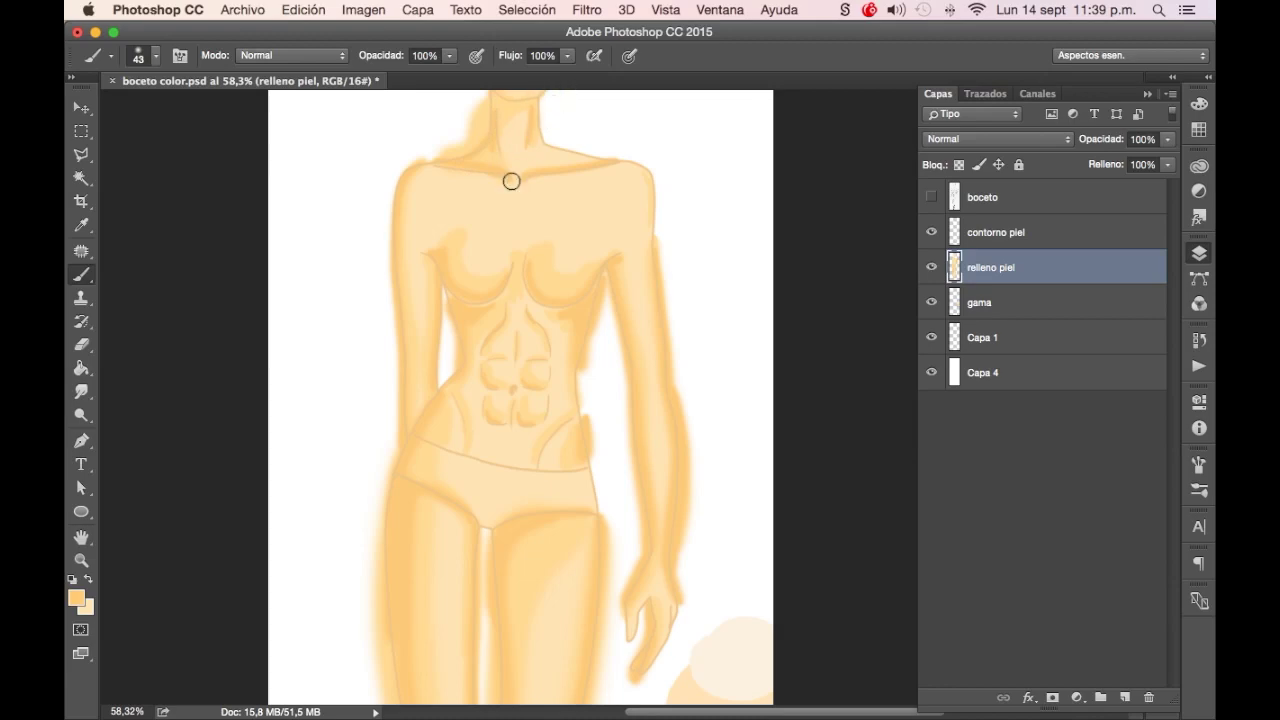
{"action": "scroll", "coordinate": [511, 181], "scroll_direction": "up", "scroll_amount": 3}
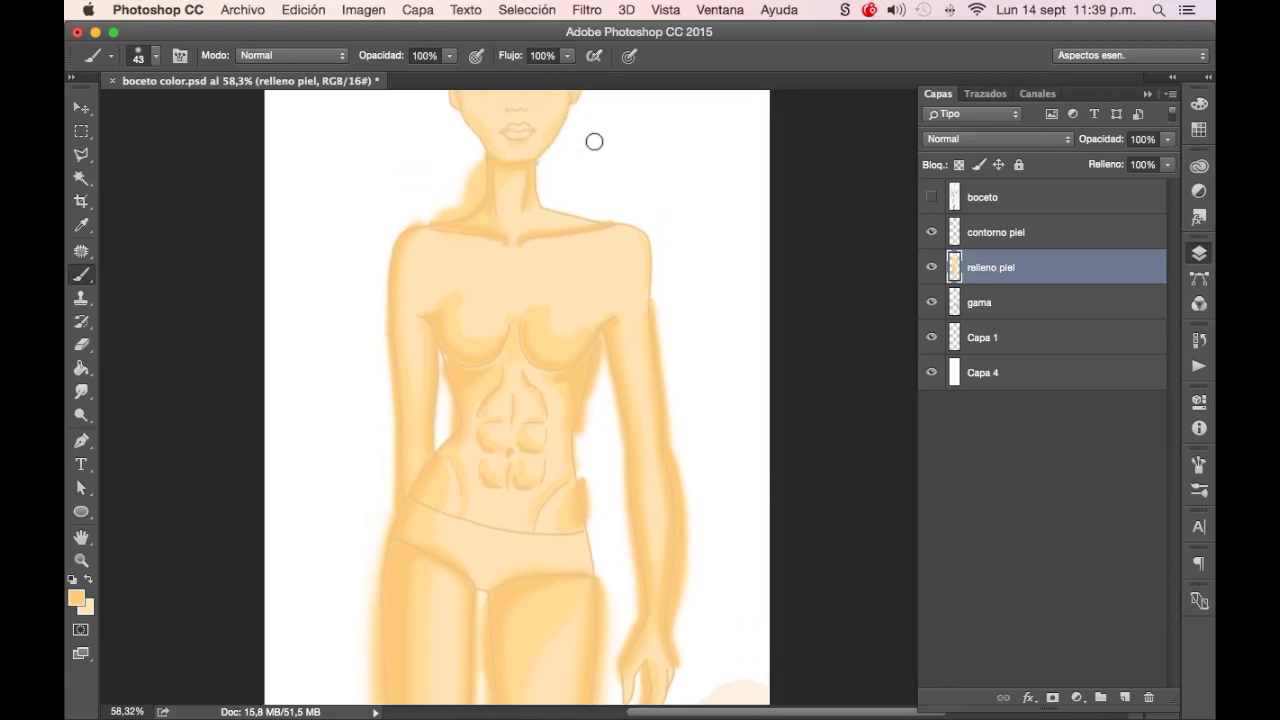
{"action": "scroll", "coordinate": [594, 141], "scroll_direction": "up", "scroll_amount": 5, "text": "alt"}
{"action": "mouse_move", "coordinate": [560, 157]}
{"action": "left_mouse_down"}
{"action": "mouse_move", "coordinate": [626, 437]}
{"action": "mouse_move", "coordinate": [512, 608]}
{"action": "left_mouse_up"}
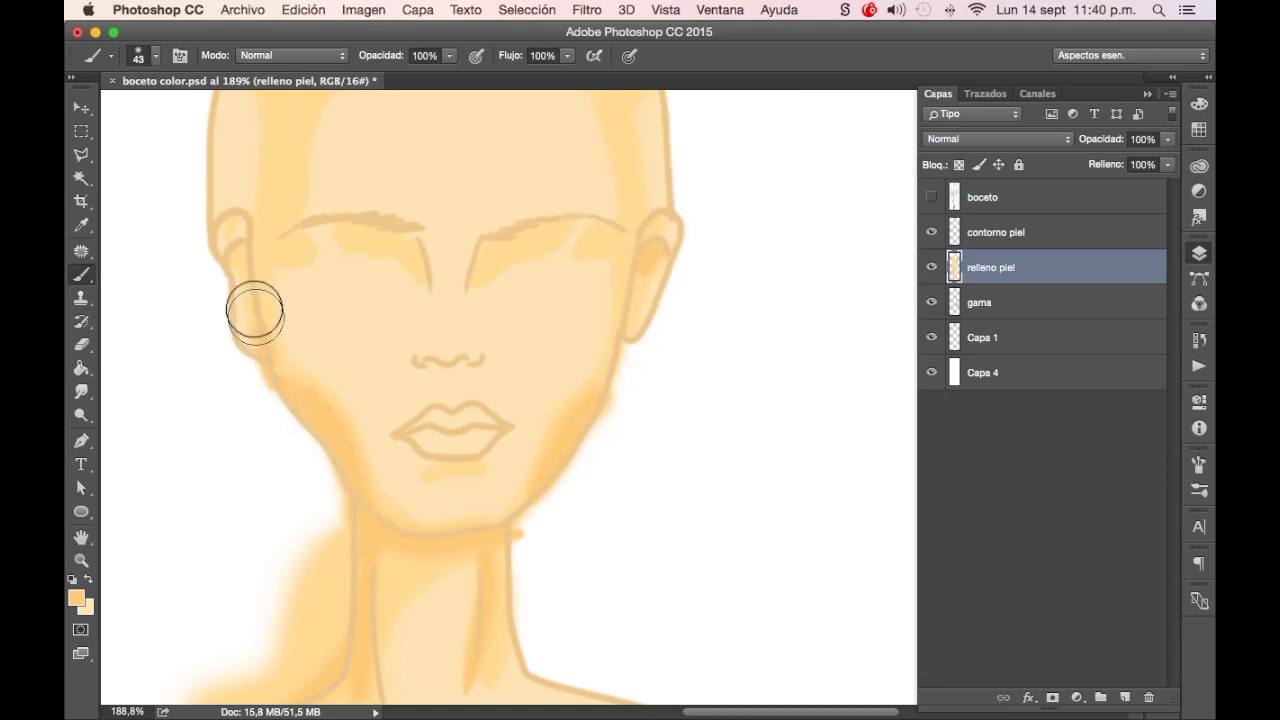
{"action": "scroll", "coordinate": [289, 294], "scroll_direction": "up", "scroll_amount": 4}
{"action": "mouse_move", "coordinate": [269, 284]}
{"action": "left_mouse_down"}
{"action": "mouse_move", "coordinate": [537, 200]}
{"action": "mouse_move", "coordinate": [594, 223]}
{"action": "mouse_move", "coordinate": [651, 386]}
{"action": "left_mouse_up"}
With a 7 px brush, shade the nose bridge toward both eyebrows
{"action": "right_click", "coordinate": [654, 363]}
{"action": "type", "text": "7"}
{"action": "key", "text": "Return"}
{"action": "left_click_drag", "start_coordinate": [468, 476], "coordinate": [502, 434]}
{"action": "left_click_drag", "start_coordinate": [420, 459], "coordinate": [401, 423]}
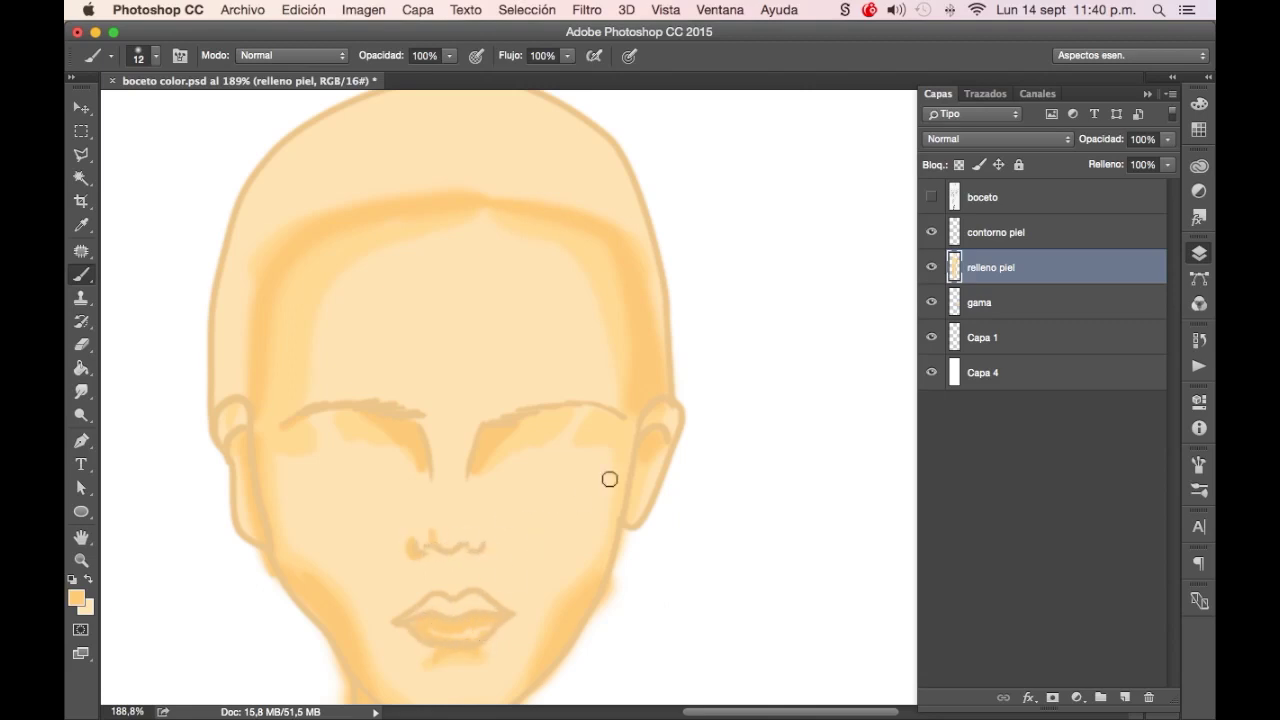
{"action": "key", "text": "i"}
{"action": "key", "text": "b"}
Sample a swatch colour and enlarge the brush to about 177 px
{"action": "scroll", "coordinate": [645, 479], "scroll_direction": "down", "scroll_amount": 5}
{"action": "scroll", "coordinate": [637, 608], "scroll_direction": "down", "scroll_amount": 2}
{"action": "scroll", "coordinate": [668, 583], "scroll_direction": "down", "scroll_amount": 5}
{"action": "scroll", "coordinate": [668, 443], "scroll_direction": "down", "scroll_amount": 2}
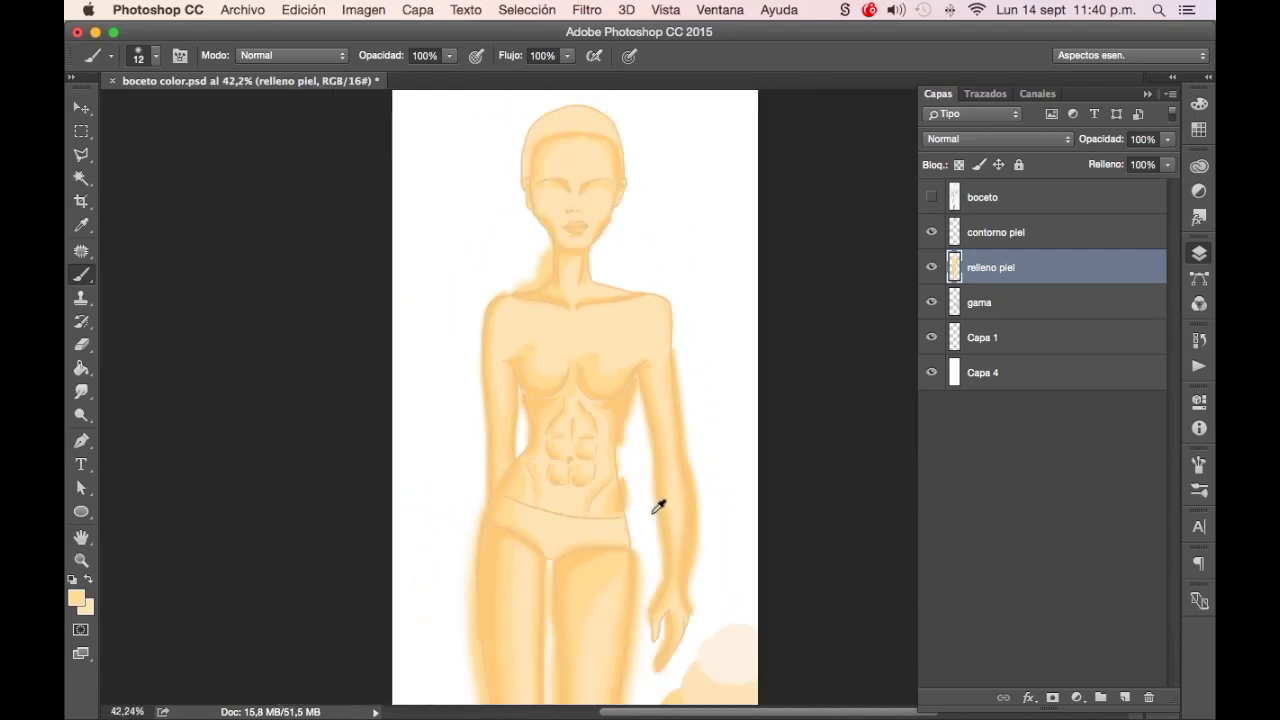
{"action": "scroll", "coordinate": [659, 507], "scroll_direction": "down", "scroll_amount": 2}
{"action": "scroll", "coordinate": [660, 409], "scroll_direction": "down", "scroll_amount": 3}
{"action": "scroll", "coordinate": [684, 402], "scroll_direction": "down", "scroll_amount": 2}
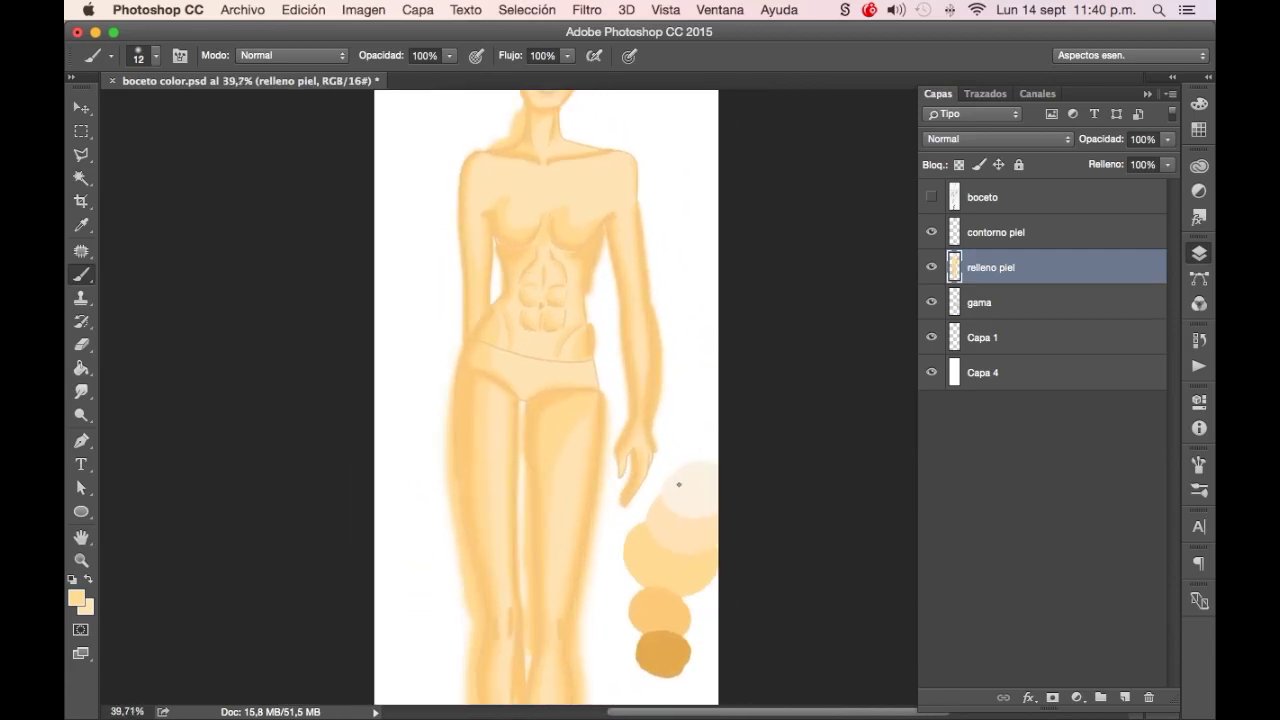
{"action": "key", "text": "i"}
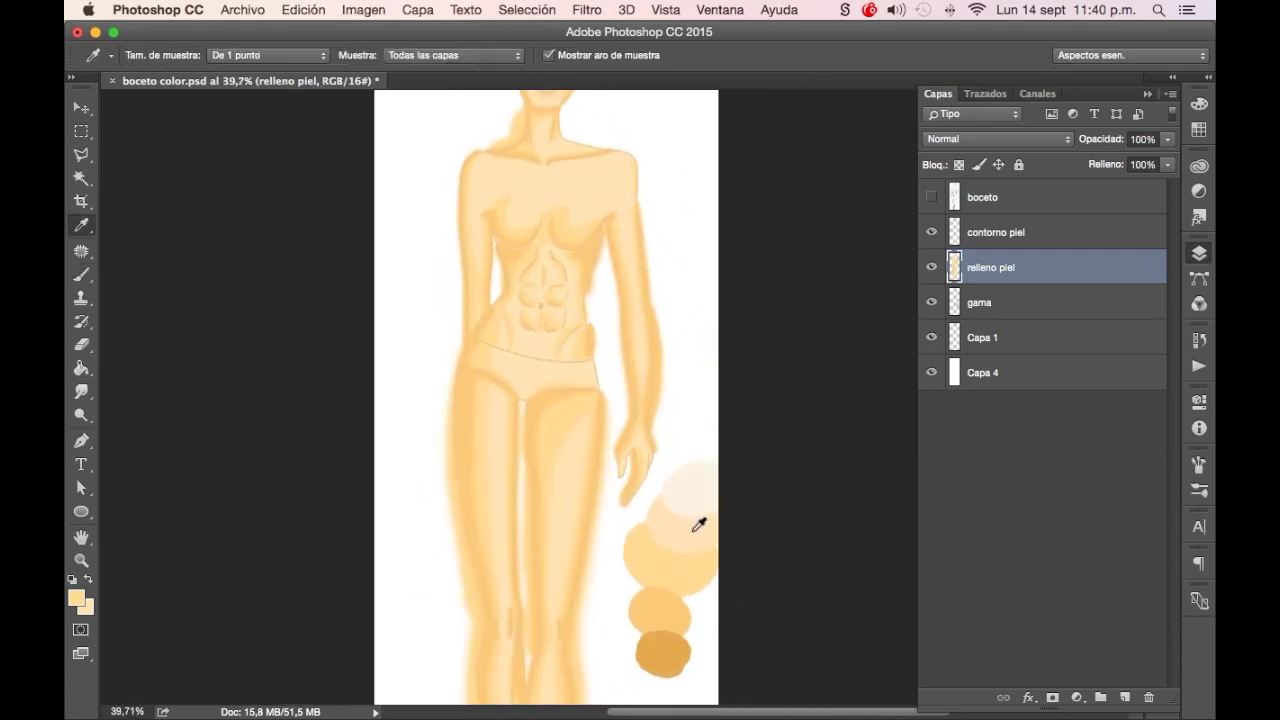
{"action": "key", "text": "b"}
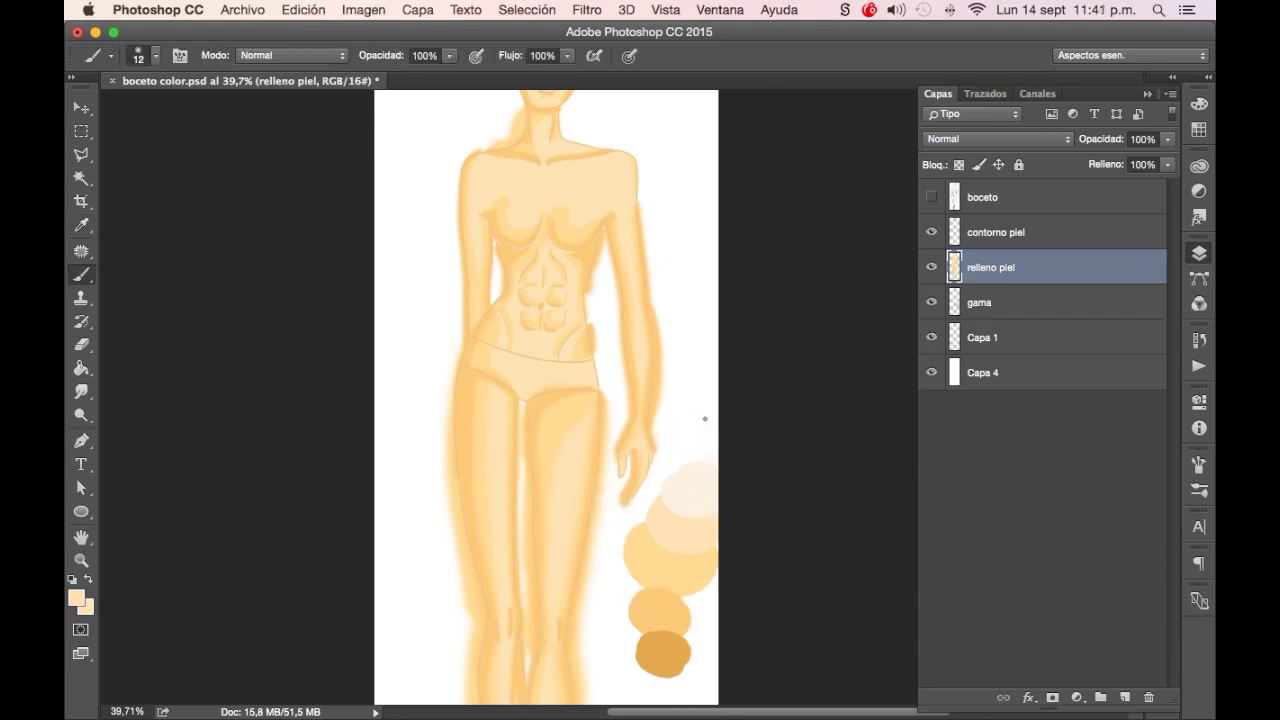
{"action": "right_click", "coordinate": [710, 408]}
{"action": "left_click", "coordinate": [843, 446]}
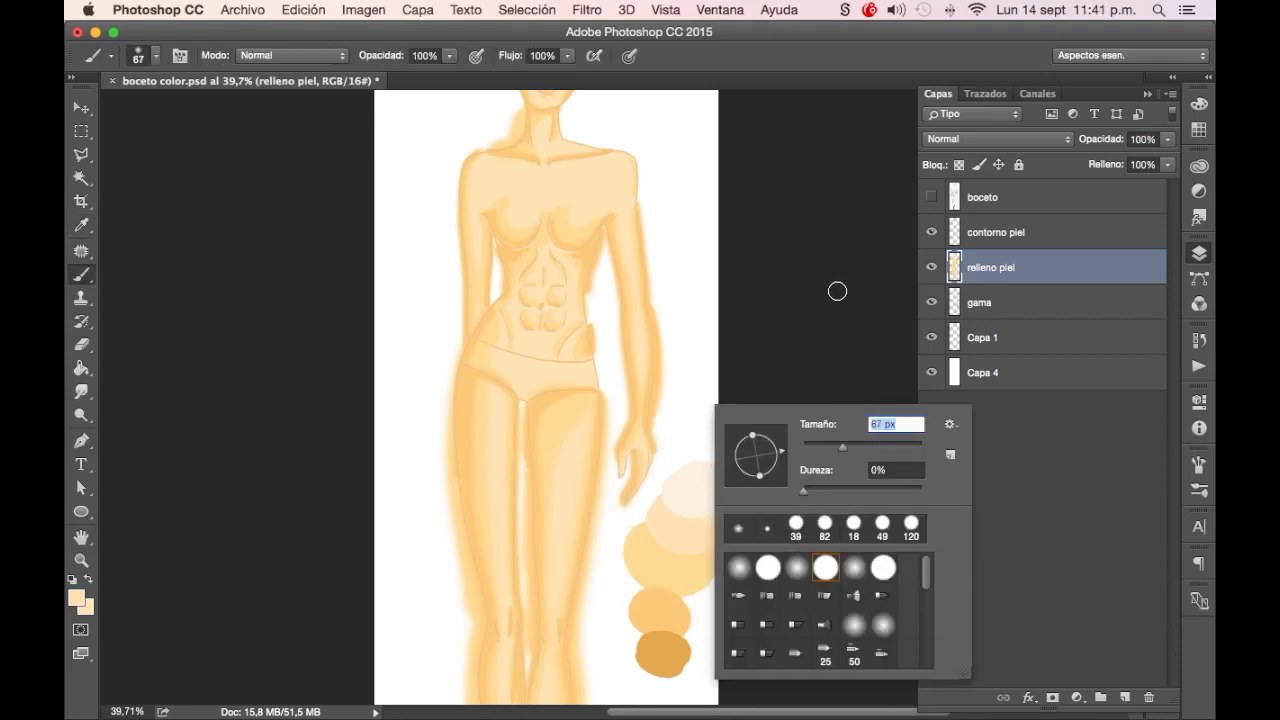
{"action": "left_click_drag", "start_coordinate": [885, 436], "coordinate": [889, 436]}
{"action": "left_click", "coordinate": [606, 171]}
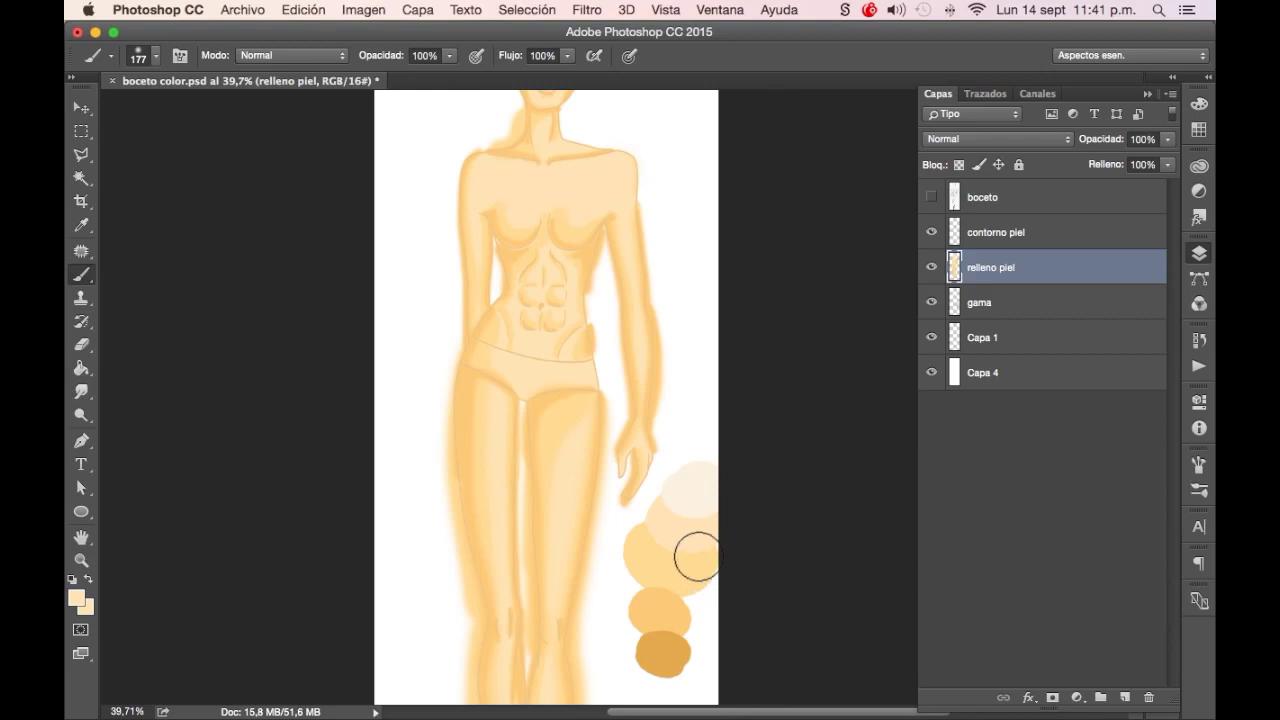
Sample a pale swatch colour, try a shoulder highlight, then undo it
{"action": "key", "text": "i"}
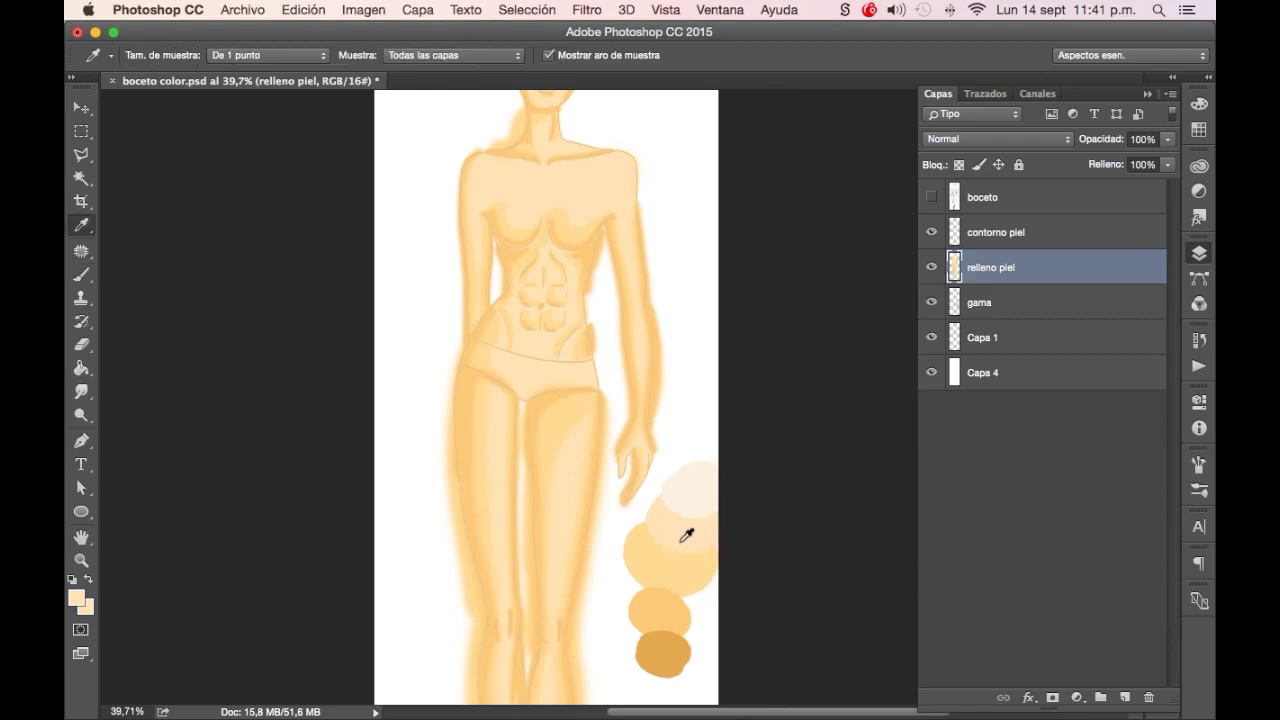
{"action": "left_click", "coordinate": [594, 189]}
{"action": "left_click", "coordinate": [670, 516]}
{"action": "left_click", "coordinate": [694, 489]}
{"action": "key", "text": "b"}
{"action": "left_click", "coordinate": [617, 176]}
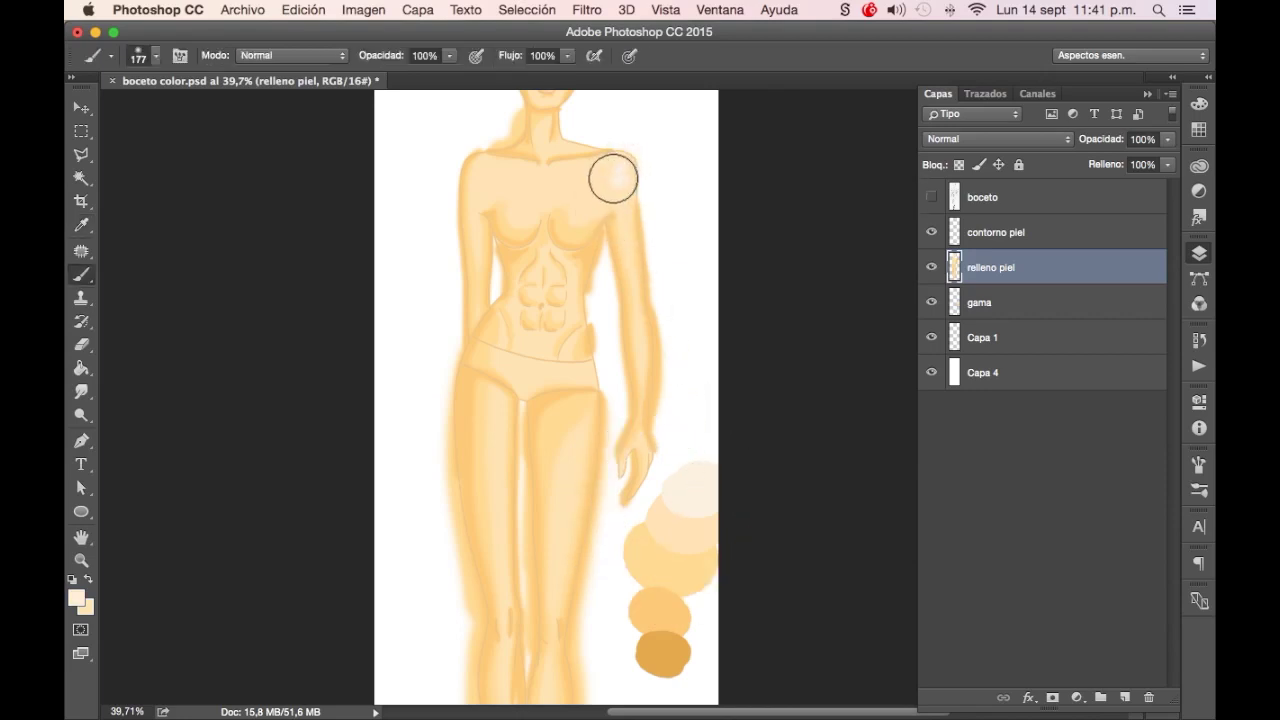
{"action": "key", "text": "ctrl+z"}
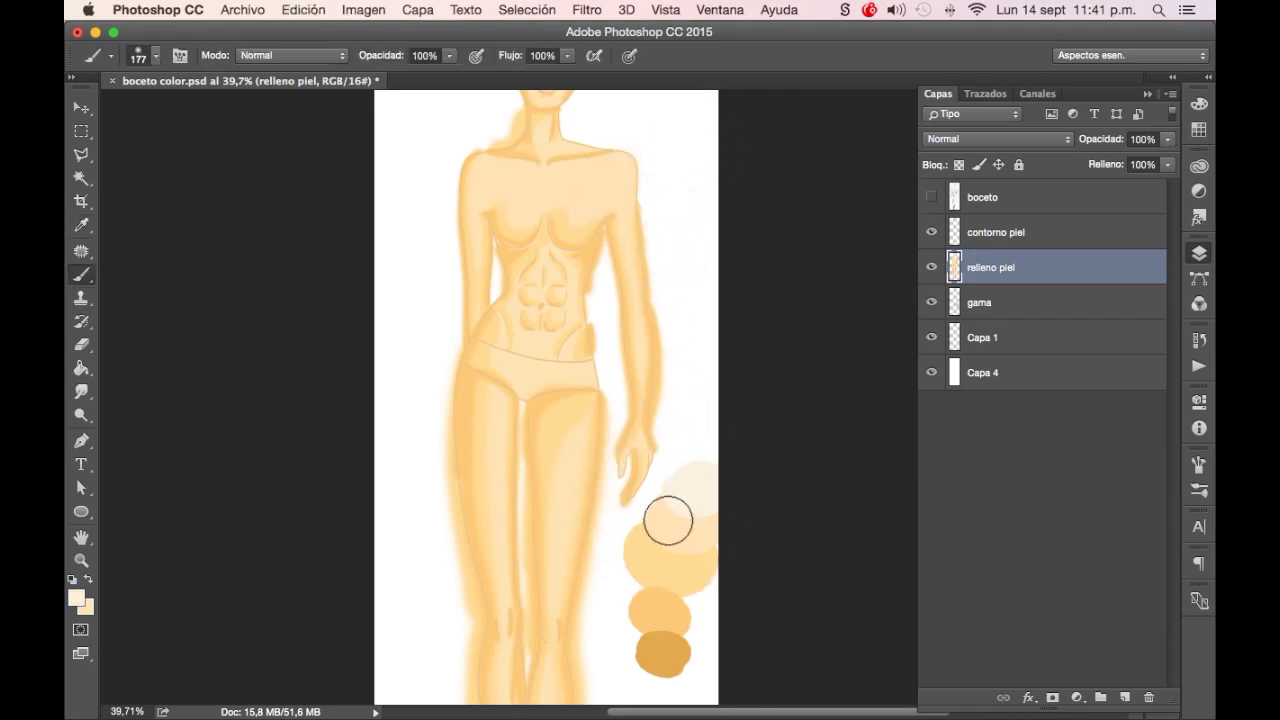
Set the foreground to the lighter peach faeacb and lower brush flow to 69%
{"action": "key", "text": "i"}
{"action": "left_click", "coordinate": [594, 189]}
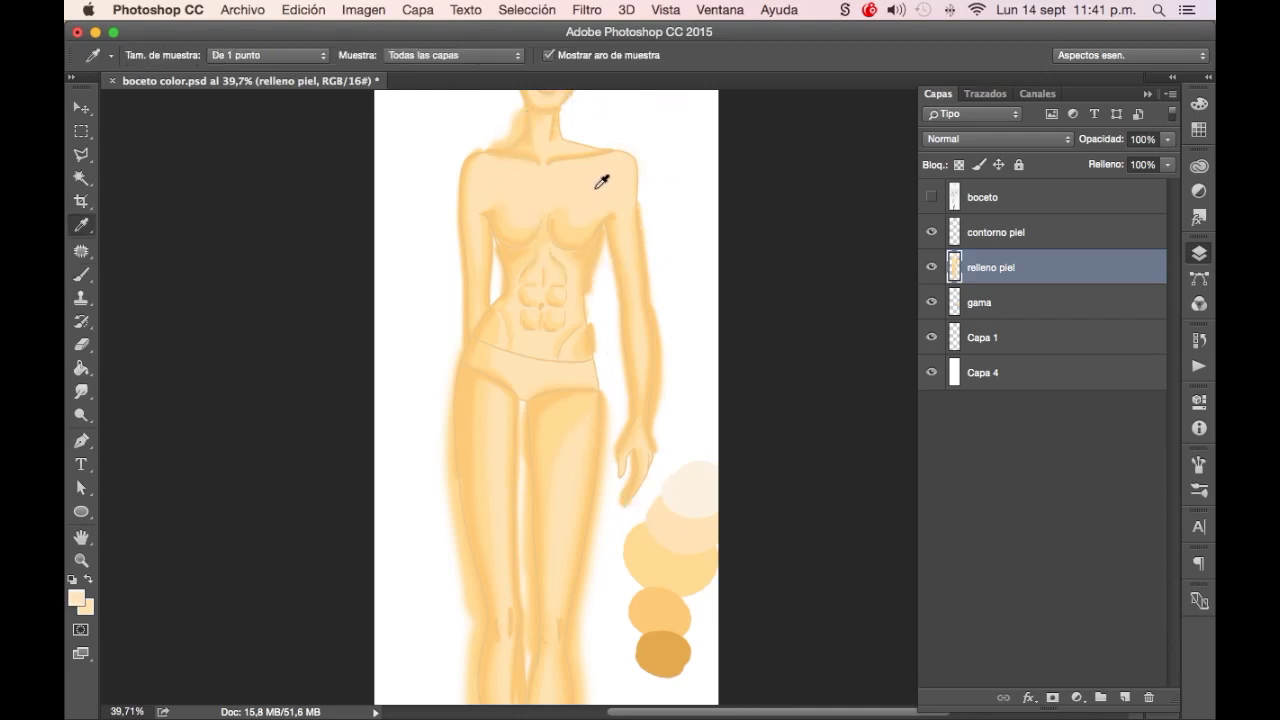
{"action": "key", "text": "b"}
{"action": "left_click", "coordinate": [74, 600]}
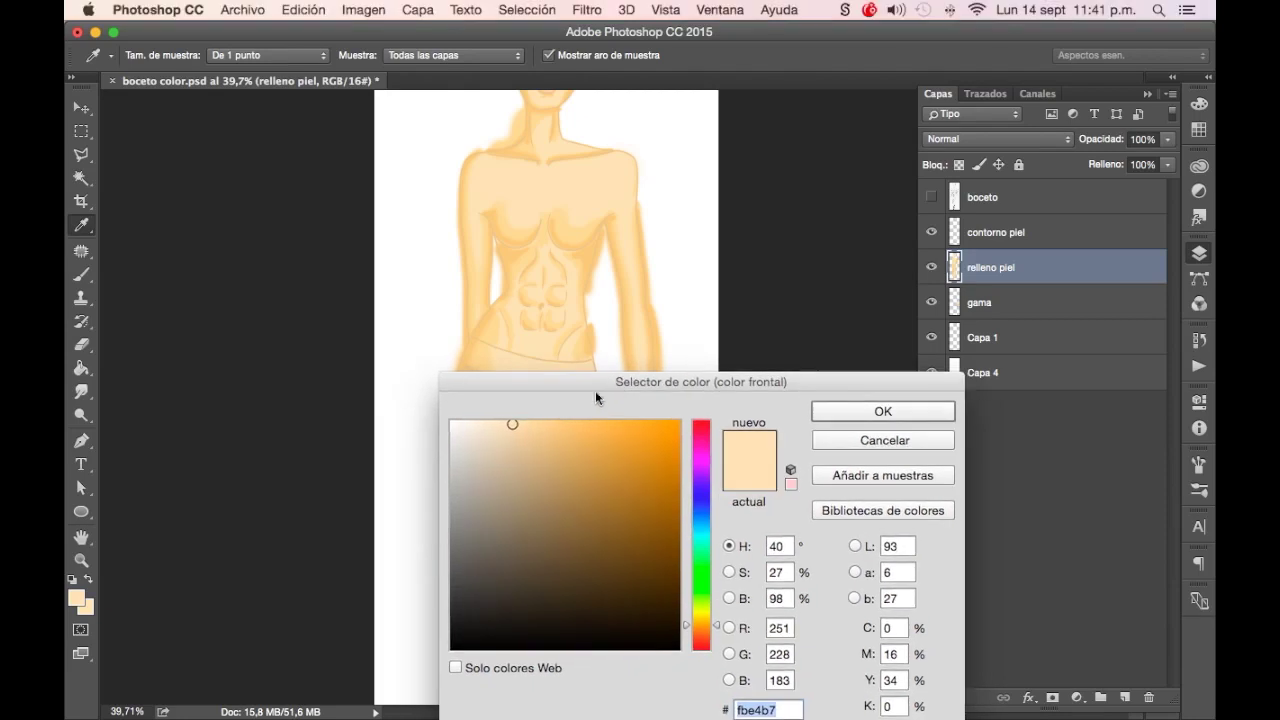
{"action": "left_click", "coordinate": [493, 426]}
{"action": "left_click", "coordinate": [848, 408]}
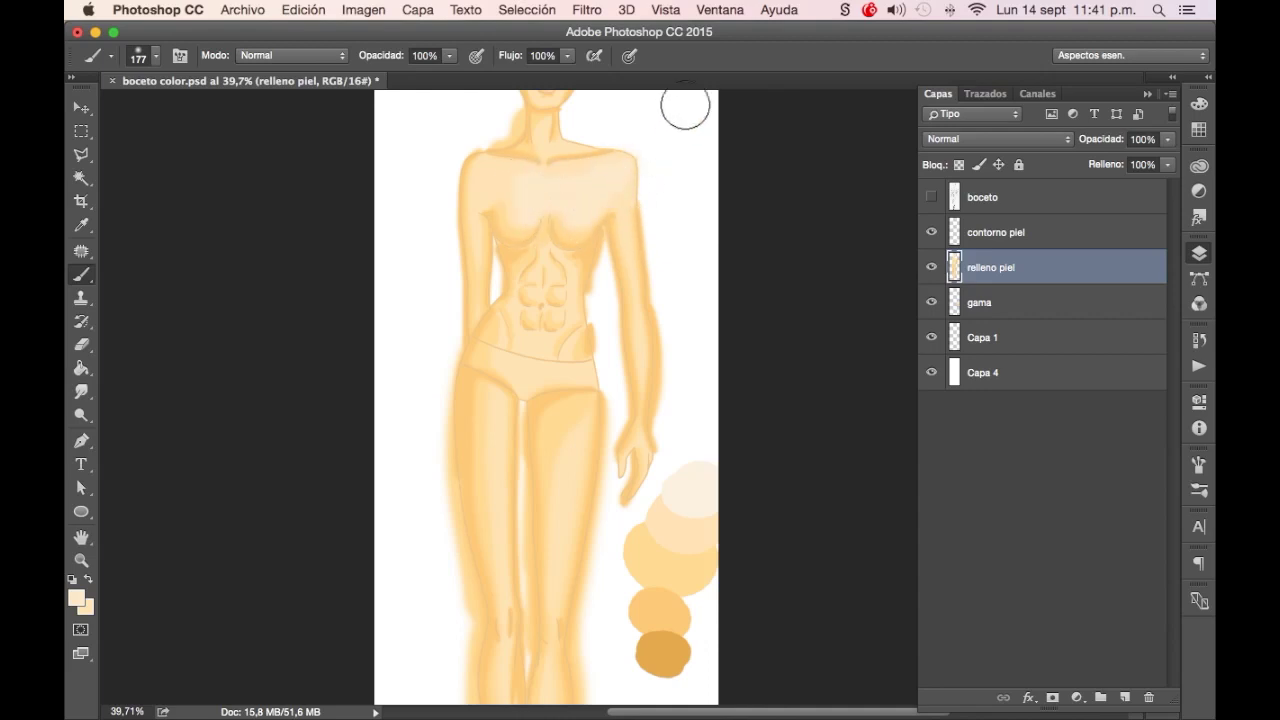
{"action": "left_click_drag", "start_coordinate": [571, 56], "coordinate": [547, 82]}
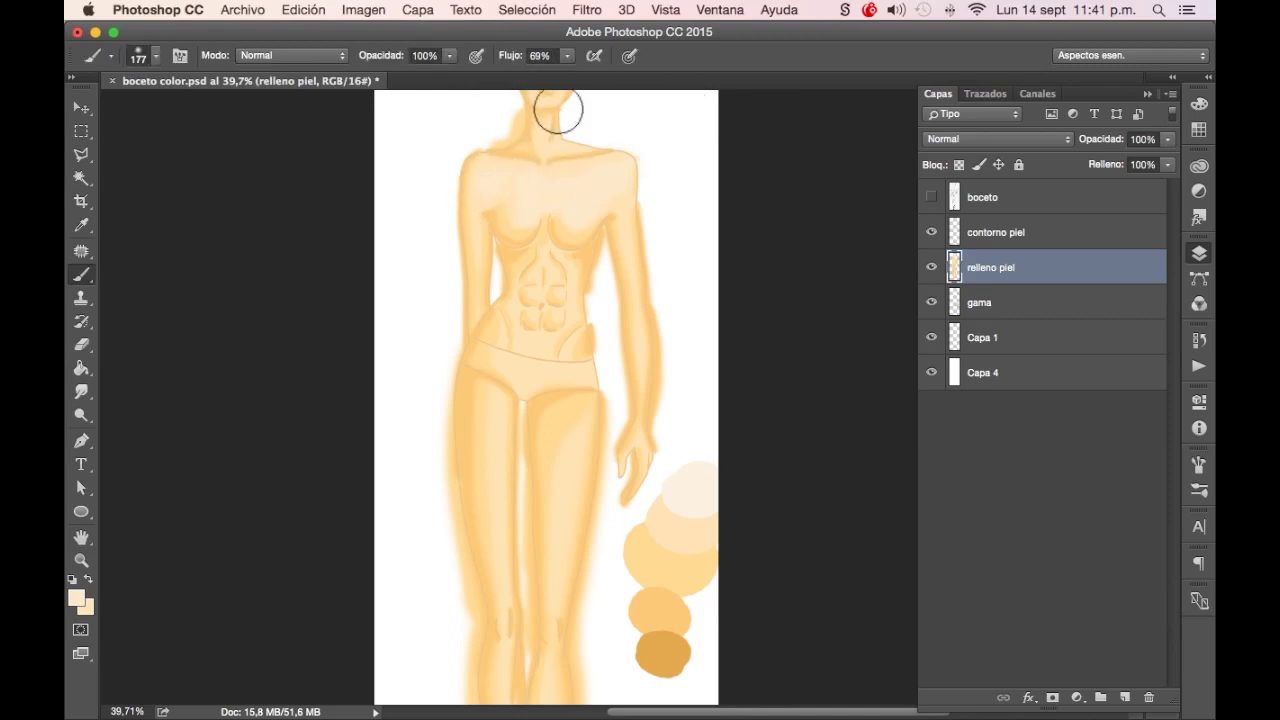
Paint soft abdominal strokes, then resize the brush to 100 px and 49 px
{"action": "mouse_move", "coordinate": [558, 276]}
{"action": "left_mouse_down"}
{"action": "mouse_move", "coordinate": [574, 280]}
{"action": "mouse_move", "coordinate": [571, 337]}
{"action": "mouse_move", "coordinate": [500, 323]}
{"action": "mouse_move", "coordinate": [537, 343]}
{"action": "left_mouse_up"}
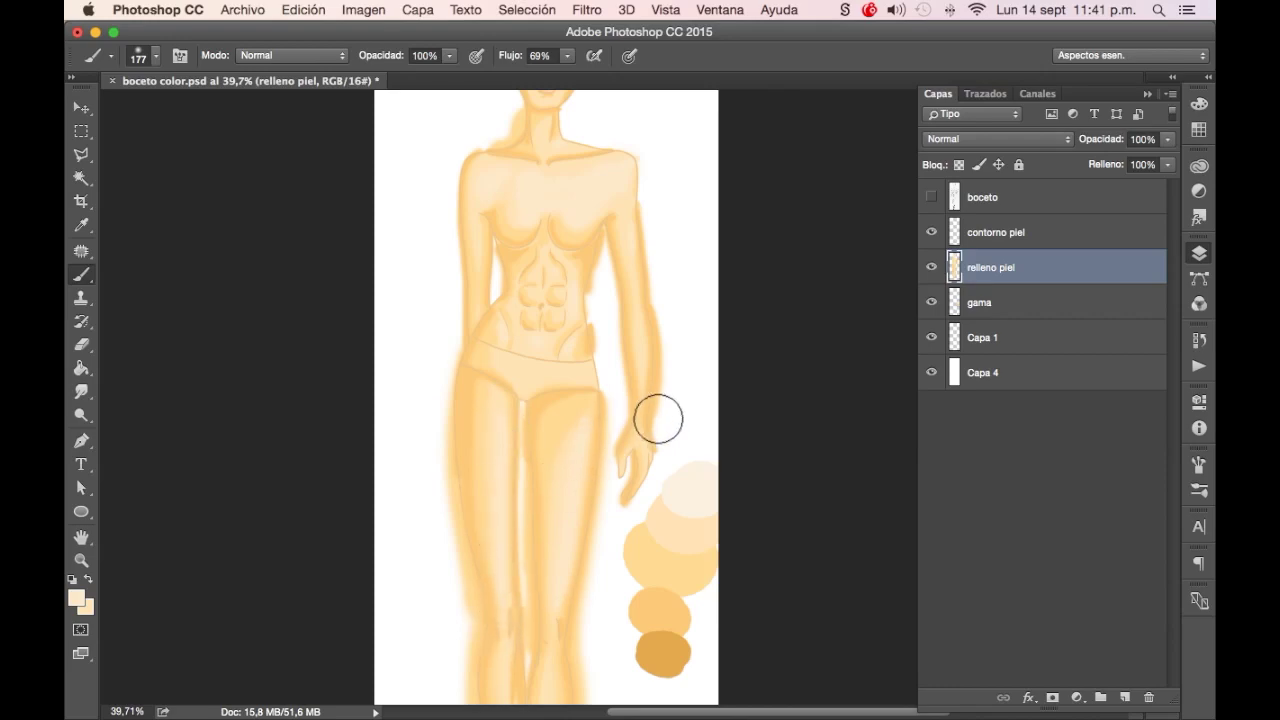
{"action": "scroll", "coordinate": [552, 411], "scroll_direction": "down", "scroll_amount": 5}
{"action": "scroll", "coordinate": [552, 411], "scroll_direction": "up", "scroll_amount": 5}
{"action": "scroll", "coordinate": [649, 491], "scroll_direction": "up", "scroll_amount": 3}
{"action": "right_click", "coordinate": [617, 294]}
{"action": "type", "text": "100"}
{"action": "key", "text": "Return"}
{"action": "right_click", "coordinate": [859, 225]}
{"action": "type", "text": "49"}
{"action": "key", "text": "Return"}
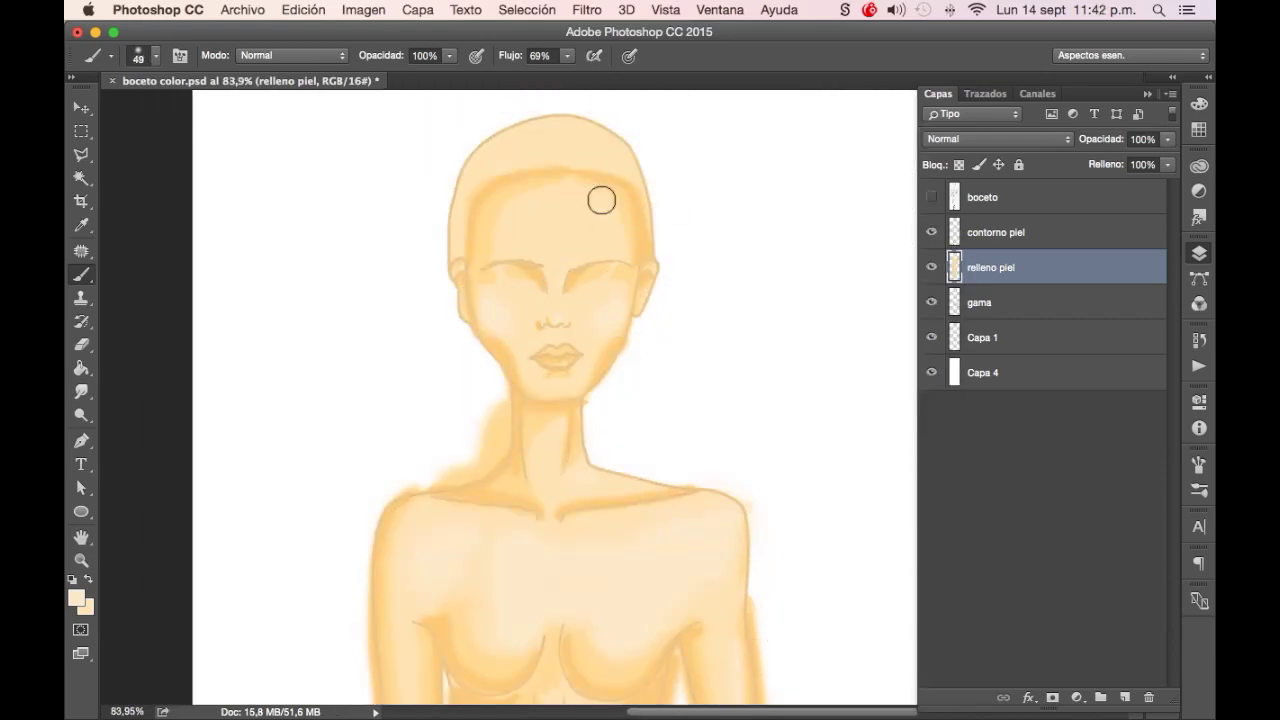
Set the brush size to 123 px and the brush flow to 28%
{"action": "scroll", "coordinate": [744, 310], "scroll_direction": "down", "scroll_amount": 2}
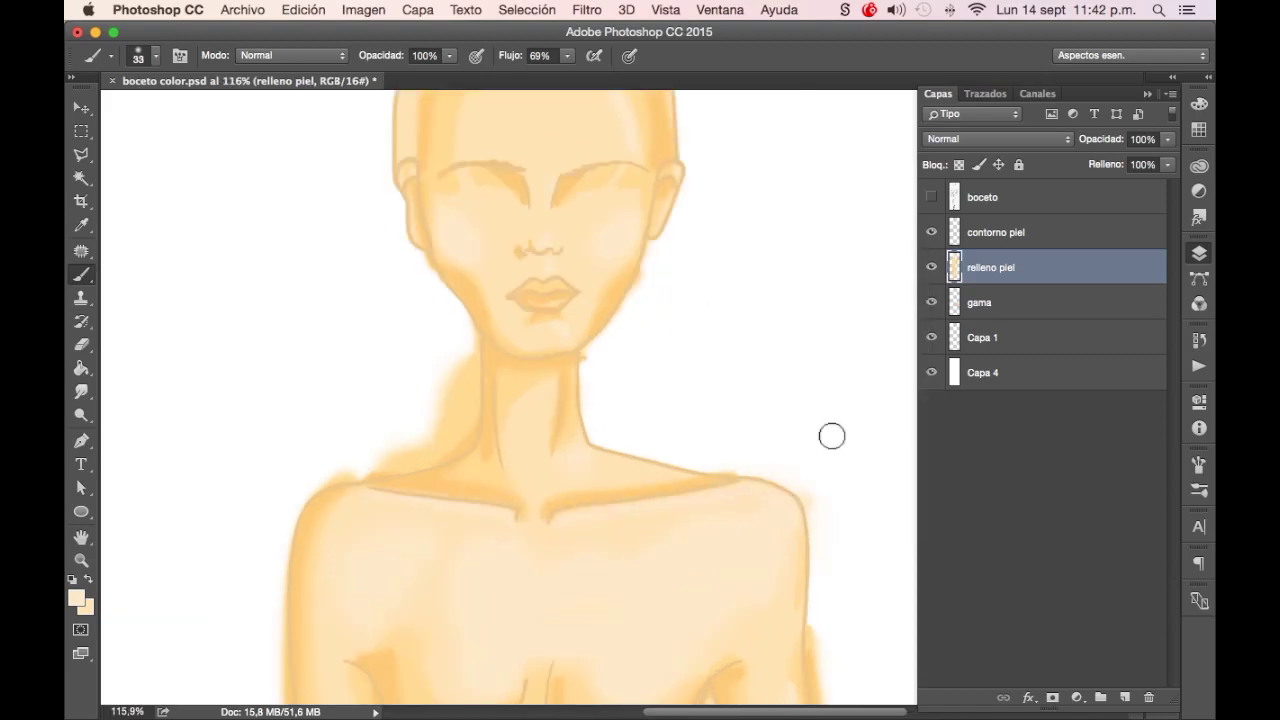
{"action": "scroll", "coordinate": [749, 494], "scroll_direction": "down", "scroll_amount": 2}
{"action": "scroll", "coordinate": [754, 283], "scroll_direction": "down", "scroll_amount": 3}
{"action": "right_click", "coordinate": [754, 283]}
{"action": "left_click_drag", "start_coordinate": [868, 291], "coordinate": [893, 296]}
{"action": "key", "text": "Return"}
{"action": "key", "text": "shift+2"}
{"action": "key", "text": "shift+8"}
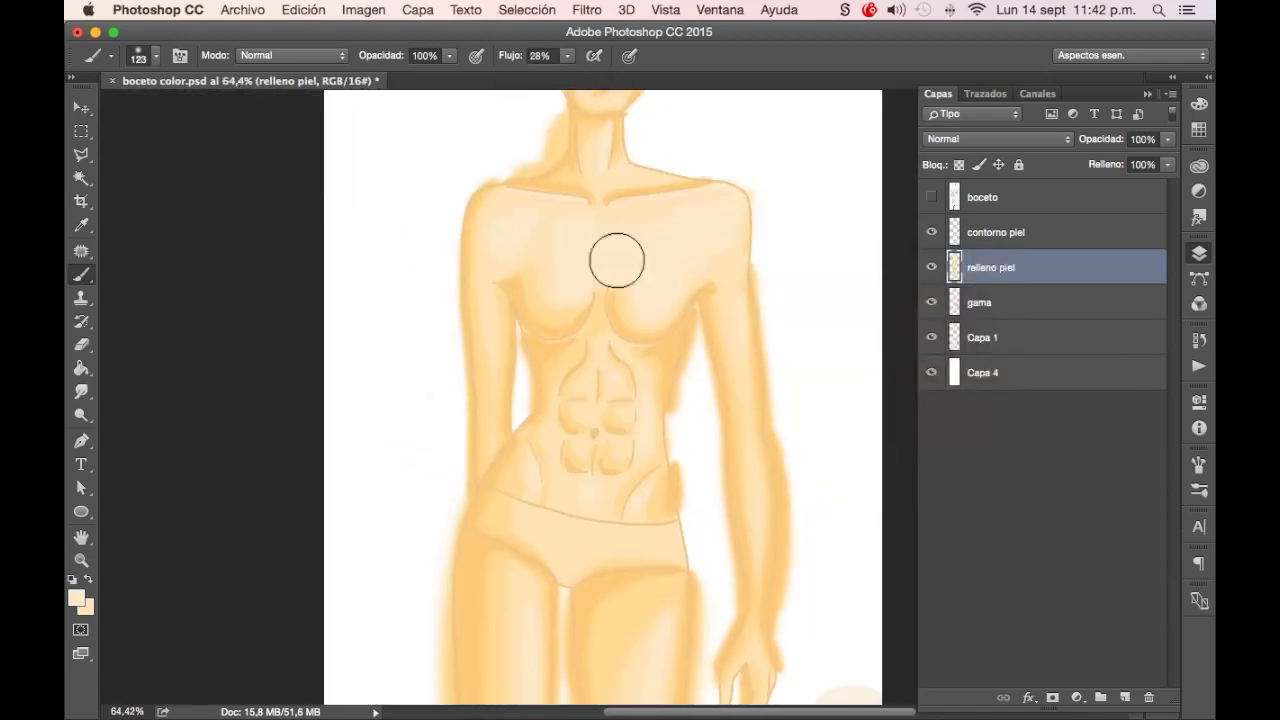
{"action": "scroll", "coordinate": [763, 377], "scroll_direction": "down", "scroll_amount": 3}
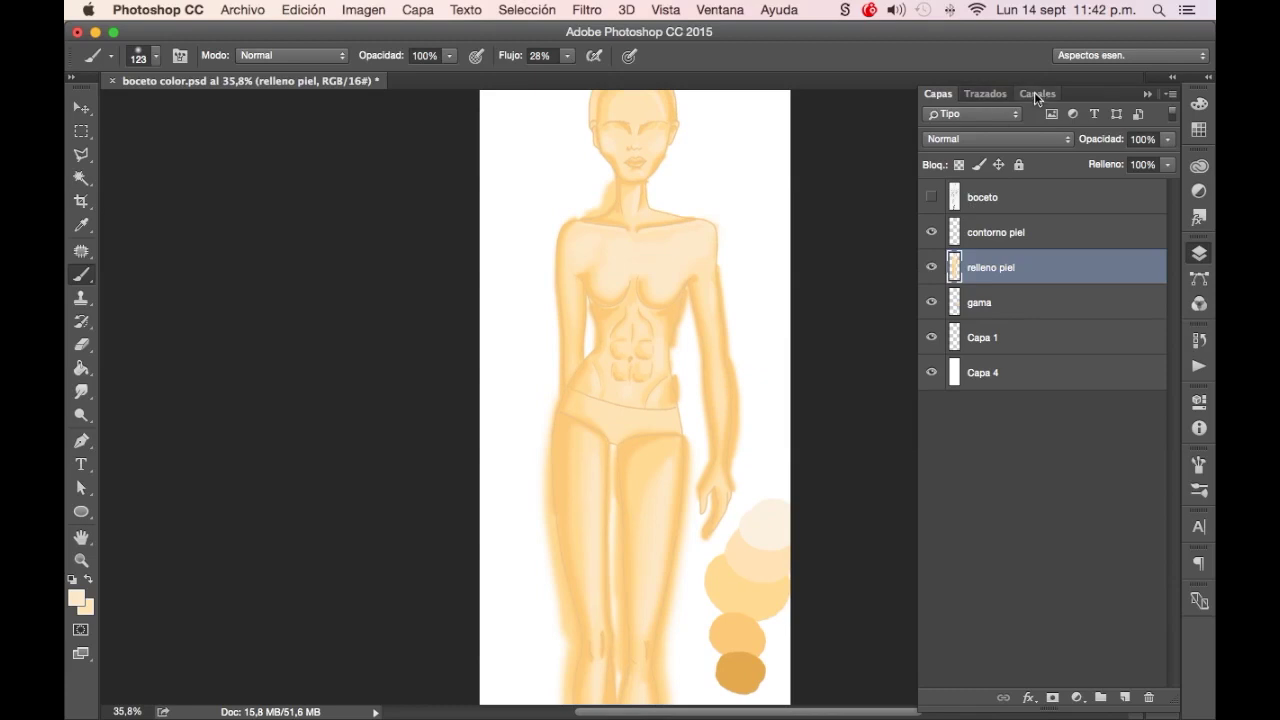
Turn the piel path into an active selection
{"action": "left_click", "coordinate": [1036, 94]}
{"action": "left_click", "coordinate": [984, 94]}
{"action": "left_click", "coordinate": [958, 110]}
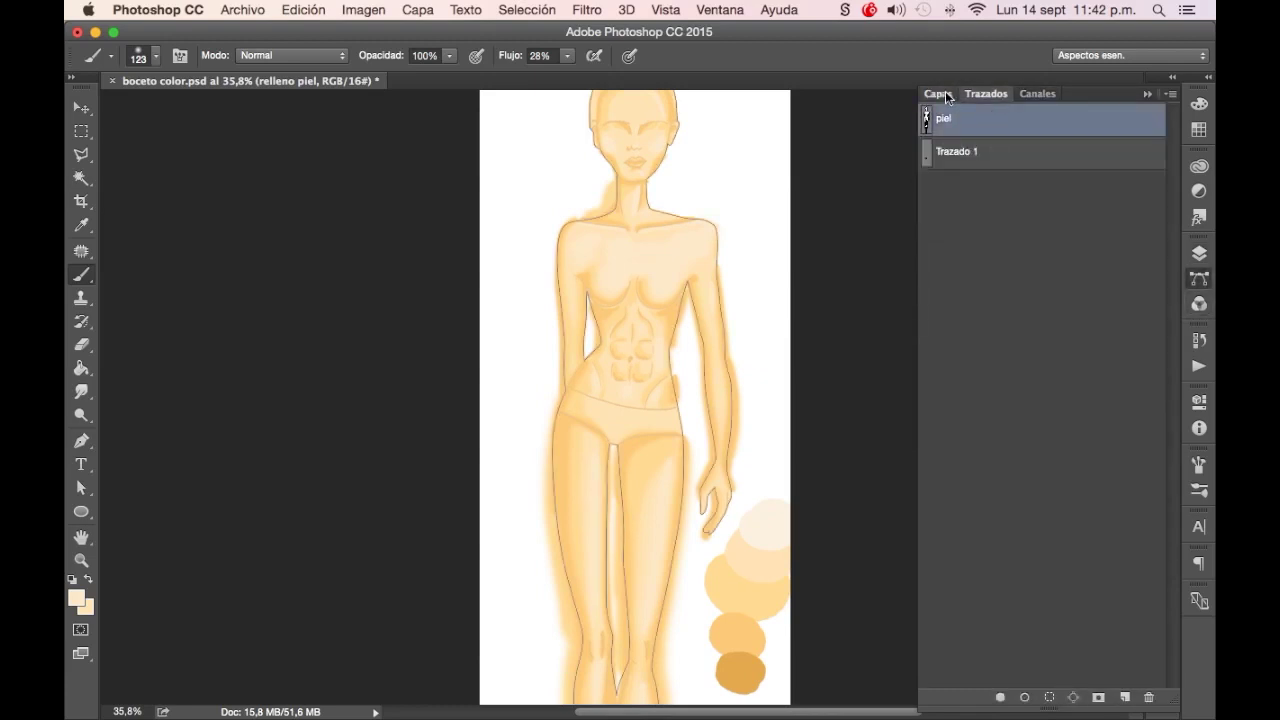
{"action": "left_click", "coordinate": [944, 94]}
{"action": "left_click", "coordinate": [986, 94]}
{"action": "right_click", "coordinate": [1006, 126]}
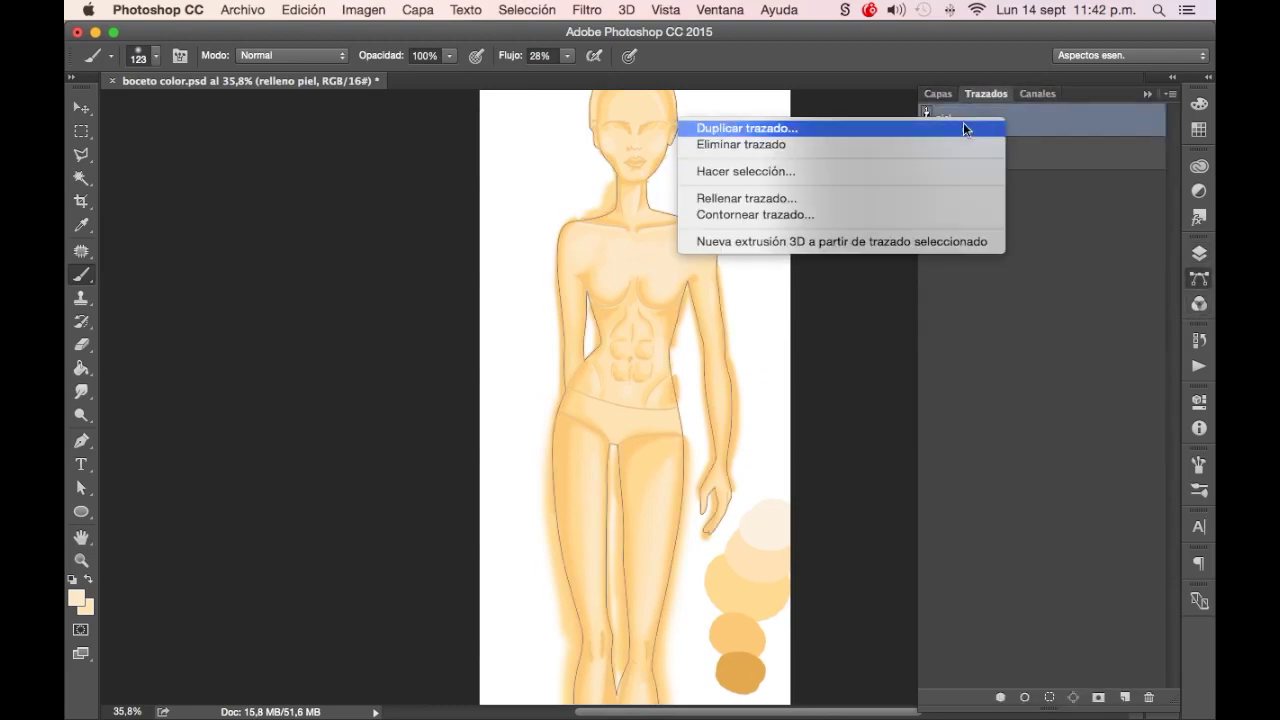
{"action": "left_click", "coordinate": [768, 171]}
{"action": "key", "text": "i"}
{"action": "key", "text": "Return"}
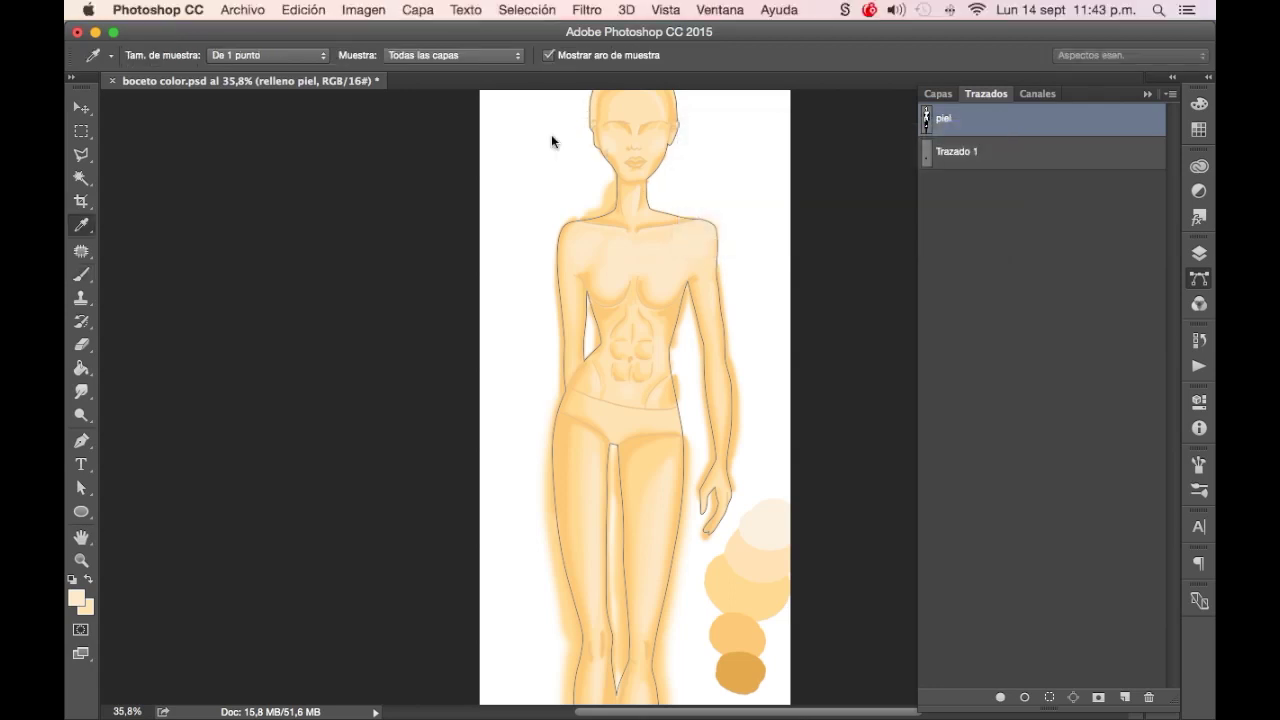
Invert the selection, delete peach paint outside the outline on relleno piel, and deselect
{"action": "left_click", "coordinate": [527, 10]}
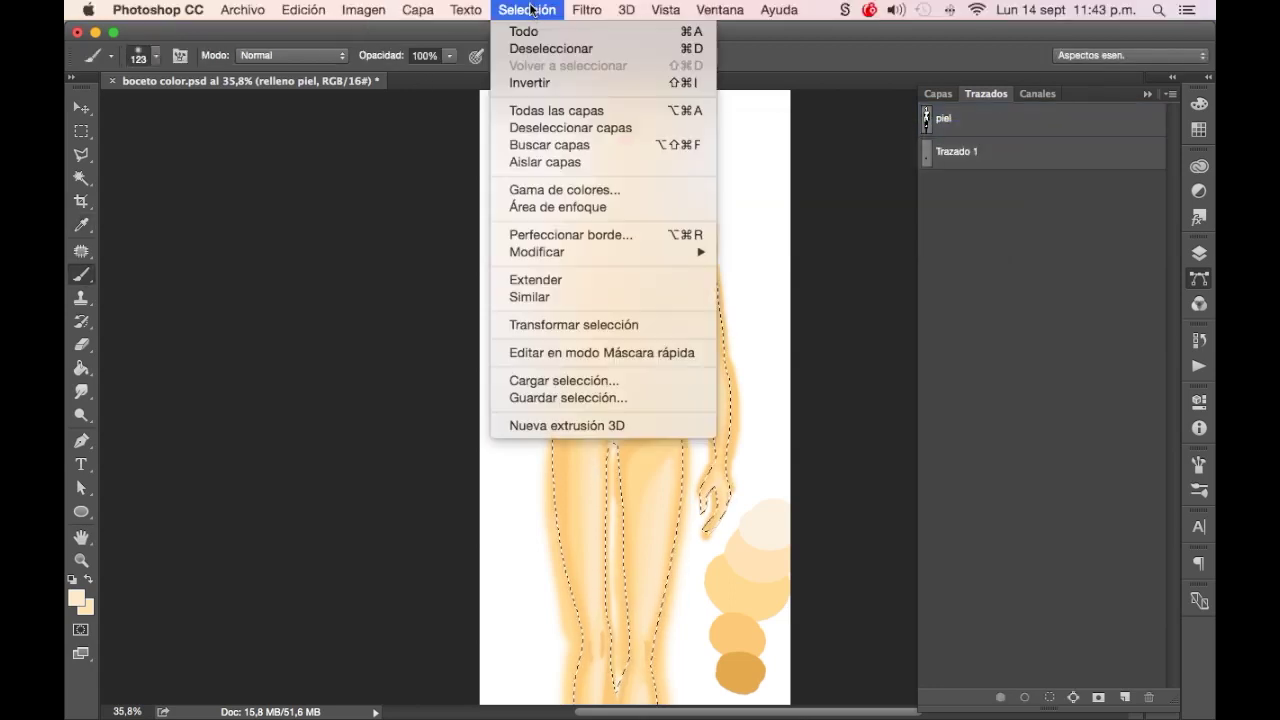
{"action": "left_click", "coordinate": [625, 84]}
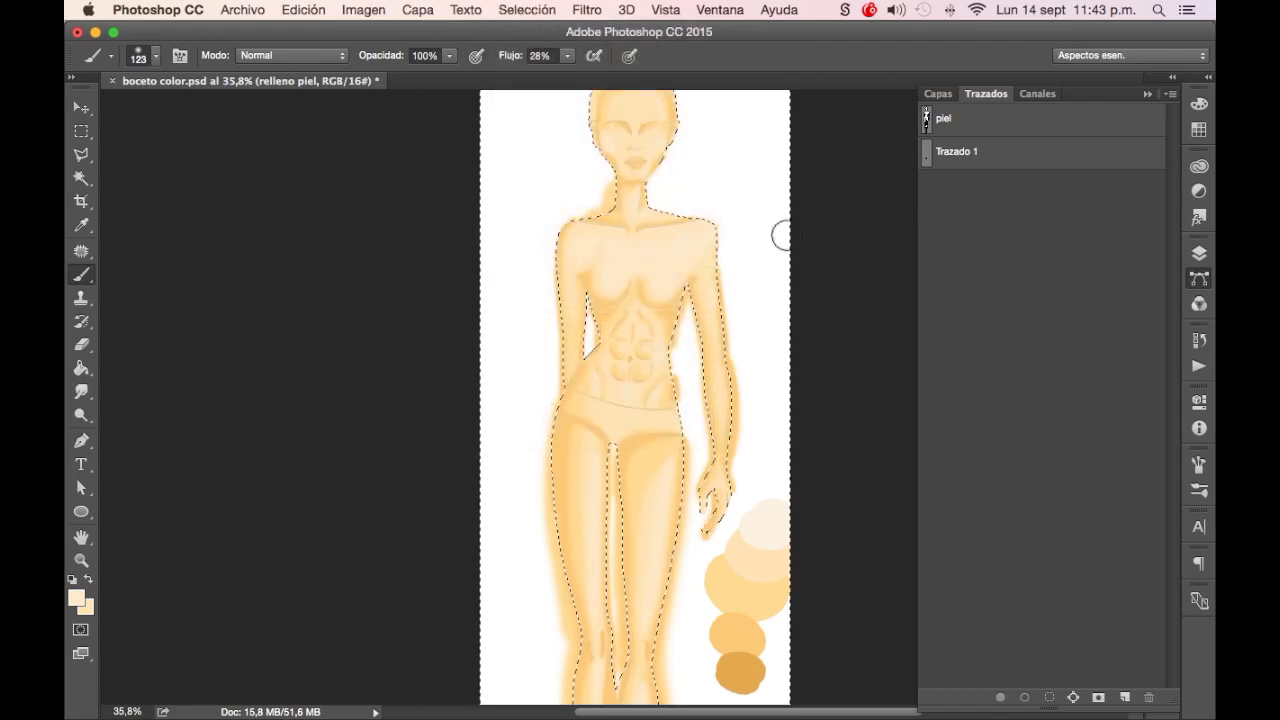
{"action": "left_click", "coordinate": [938, 93]}
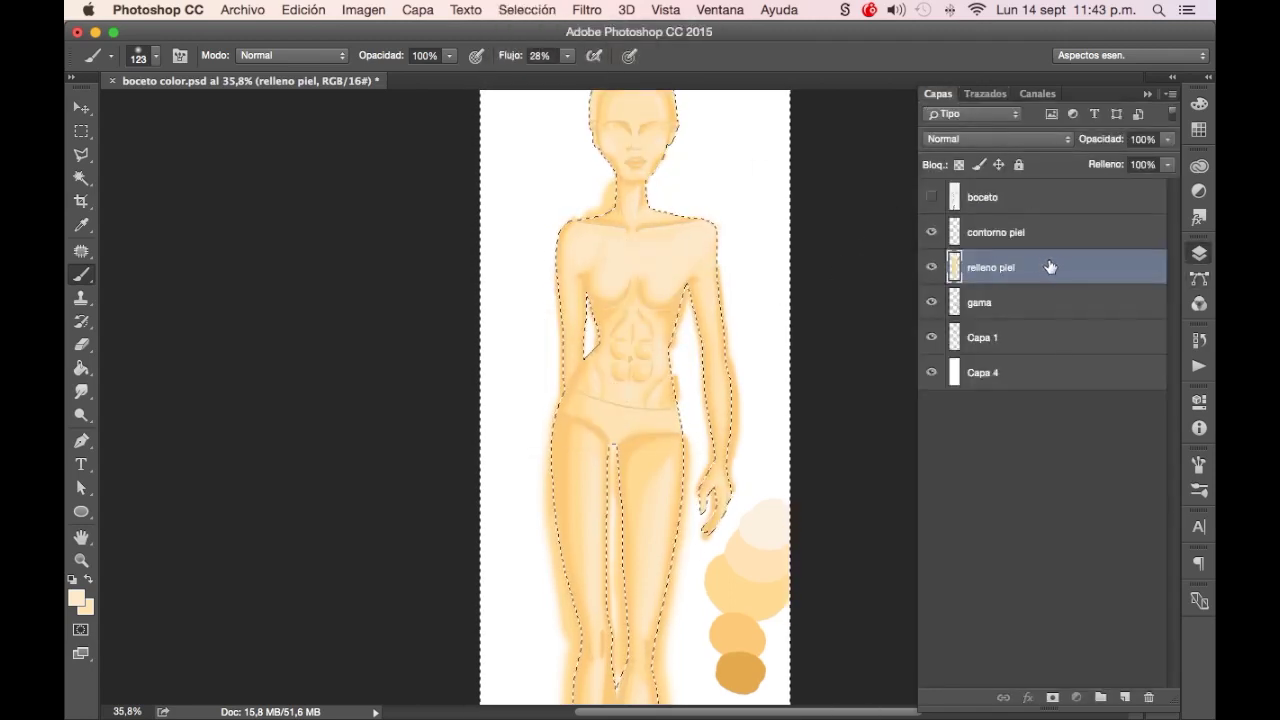
{"action": "key", "text": "Delete"}
{"action": "key", "text": "ctrl+d"}
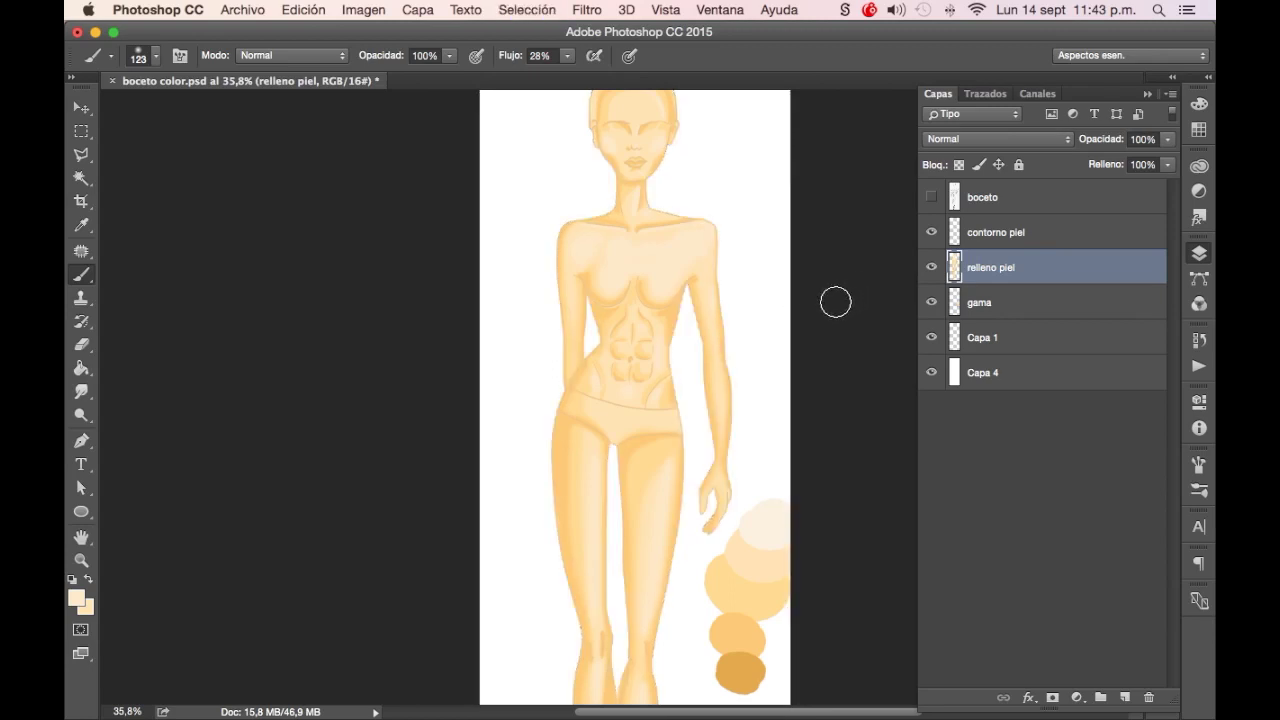
Bring the head into view, sample a pale swatch colour and reduce the brush to 63 px
{"action": "scroll", "coordinate": [778, 331], "scroll_direction": "down", "scroll_amount": 2}
{"action": "scroll", "coordinate": [780, 331], "scroll_direction": "down", "scroll_amount": 2}
{"action": "scroll", "coordinate": [771, 346], "scroll_direction": "down", "scroll_amount": 2}
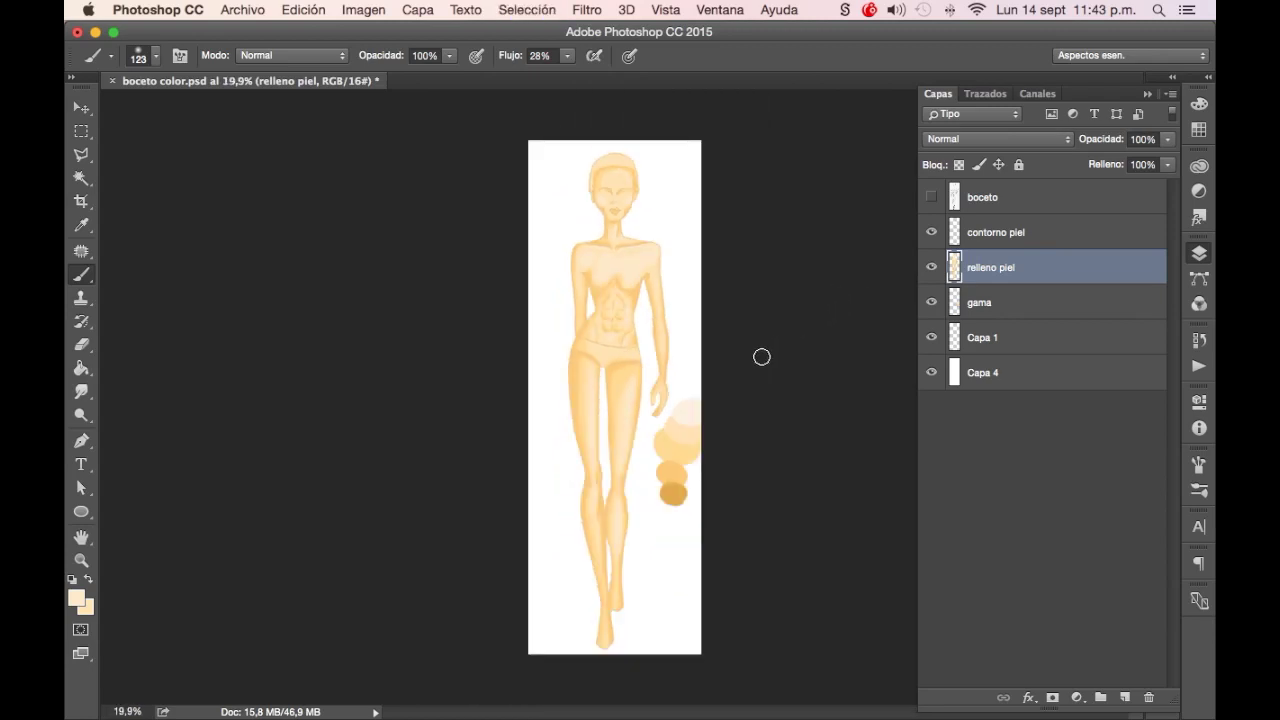
{"action": "scroll", "coordinate": [763, 354], "scroll_direction": "up", "scroll_amount": 2}
{"action": "scroll", "coordinate": [702, 352], "scroll_direction": "up", "scroll_amount": 2}
{"action": "scroll", "coordinate": [700, 323], "scroll_direction": "up", "scroll_amount": 1}
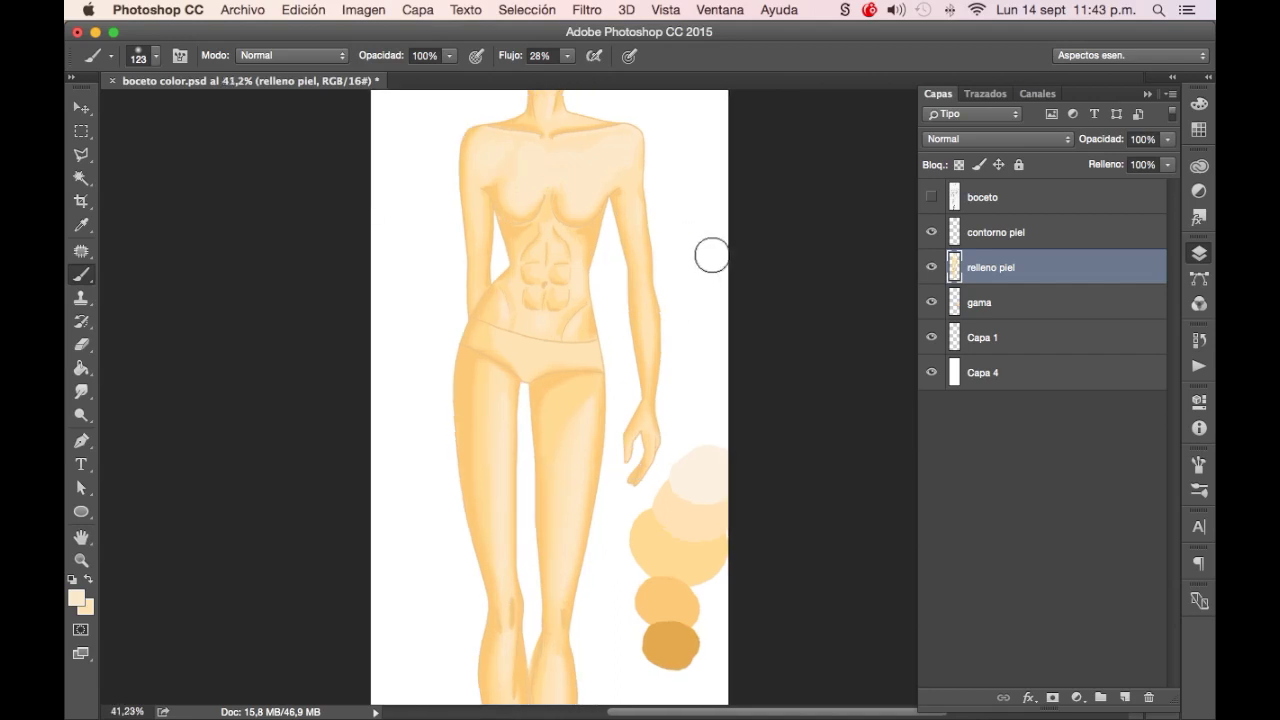
{"action": "left_click_drag", "start_coordinate": [755, 352], "coordinate": [794, 409]}
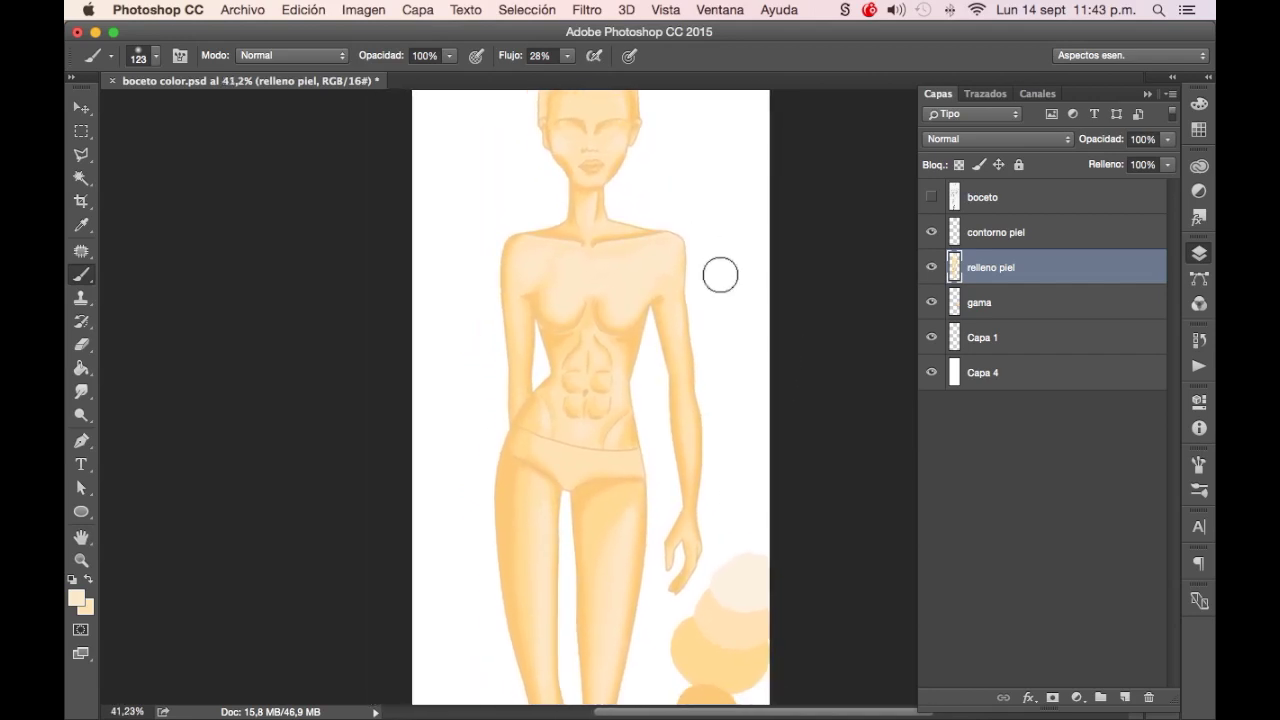
{"action": "left_click", "coordinate": [750, 556], "text": "alt"}
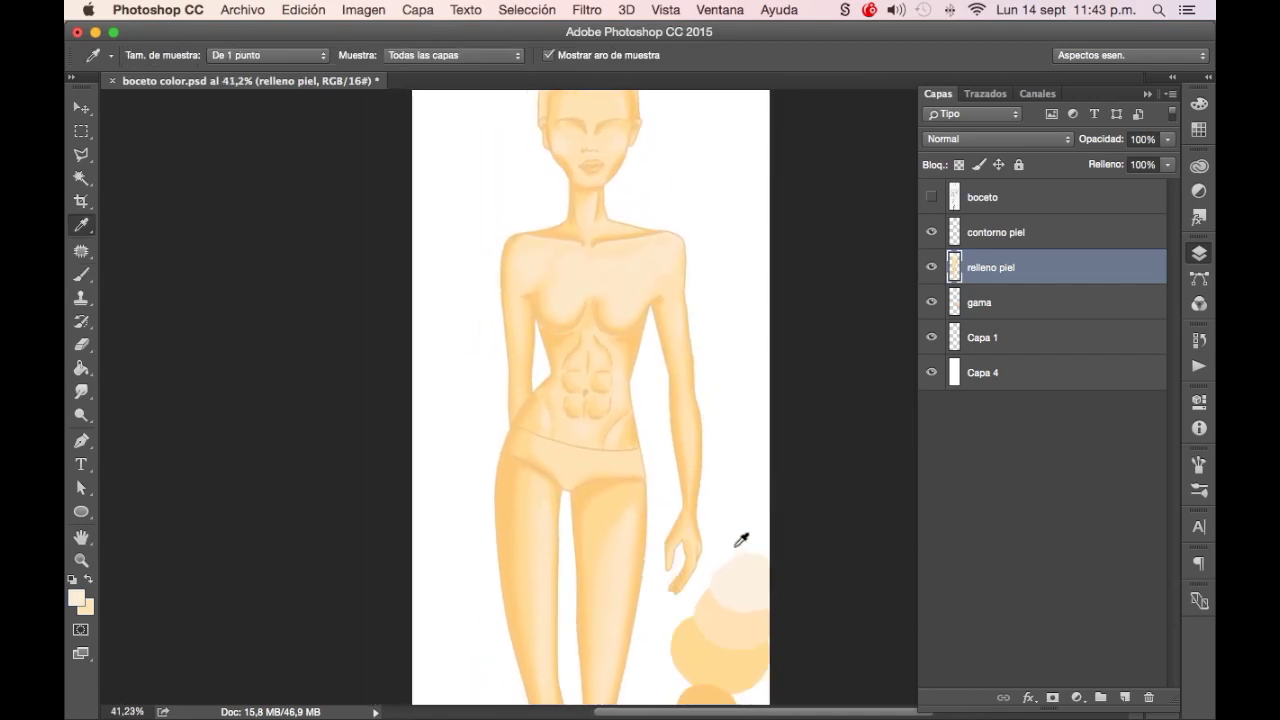
{"action": "scroll", "coordinate": [720, 250], "scroll_direction": "up", "scroll_amount": 1}
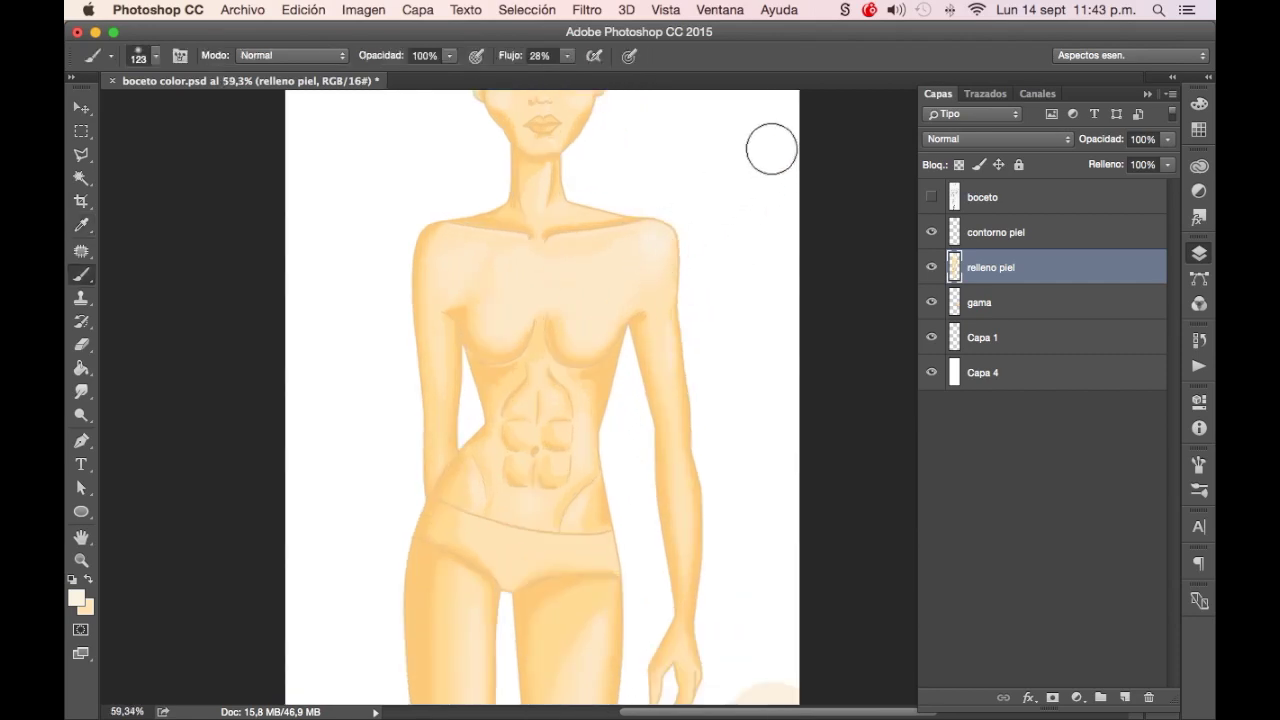
{"action": "right_click", "coordinate": [746, 225]}
{"action": "left_click_drag", "start_coordinate": [880, 267], "coordinate": [868, 267]}
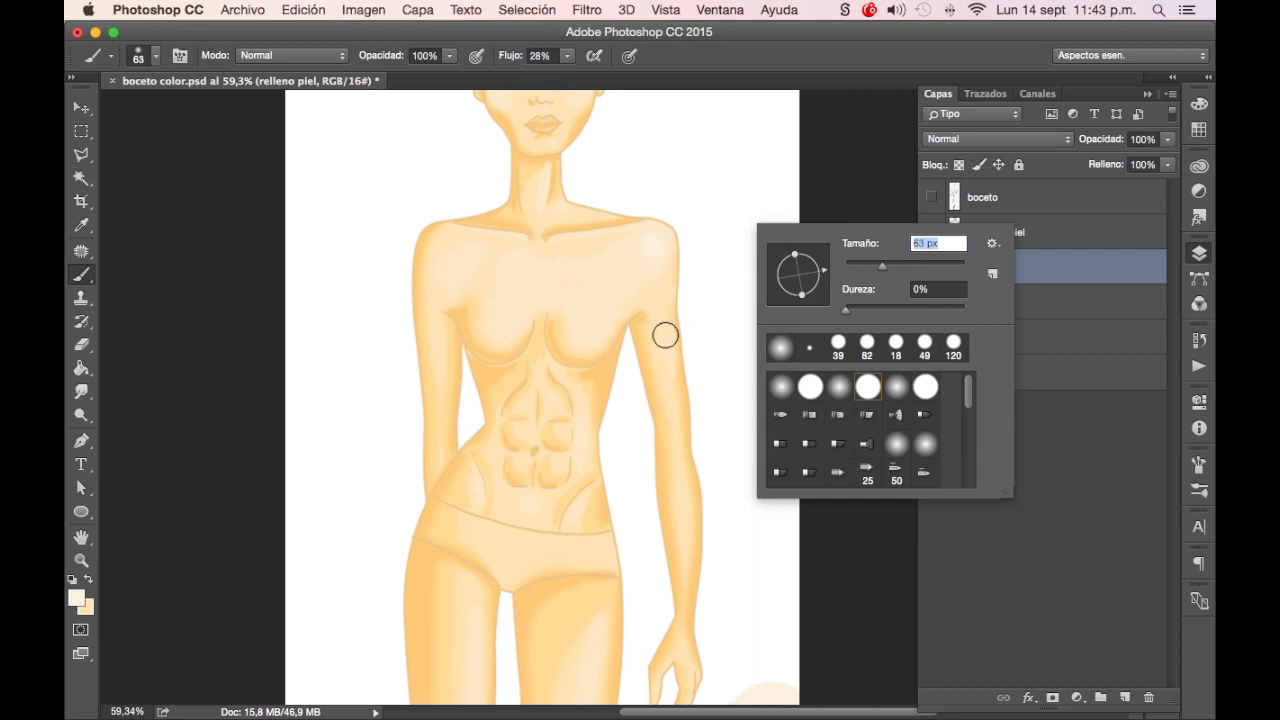
{"action": "key", "text": "Return"}
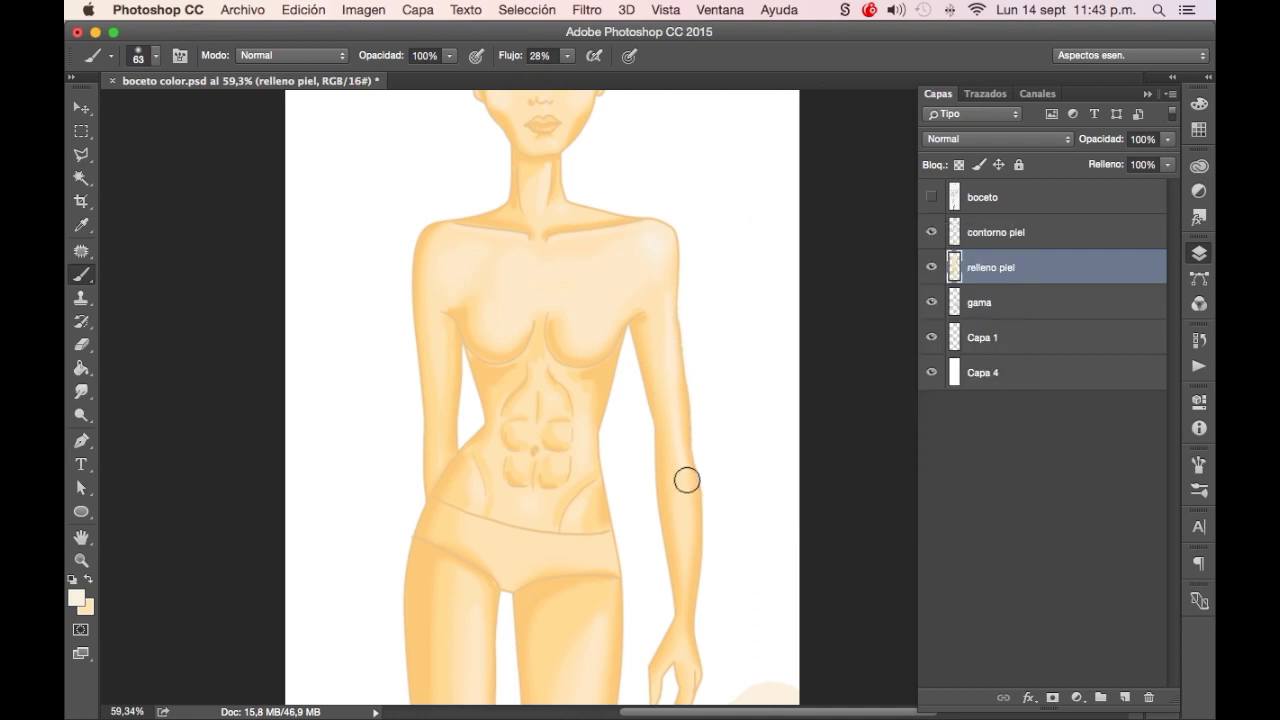
Review the neck, hips and legs, resizing the brush to 117, 31 and 58 px
{"action": "right_click", "coordinate": [686, 570]}
{"action": "key", "text": "Escape"}
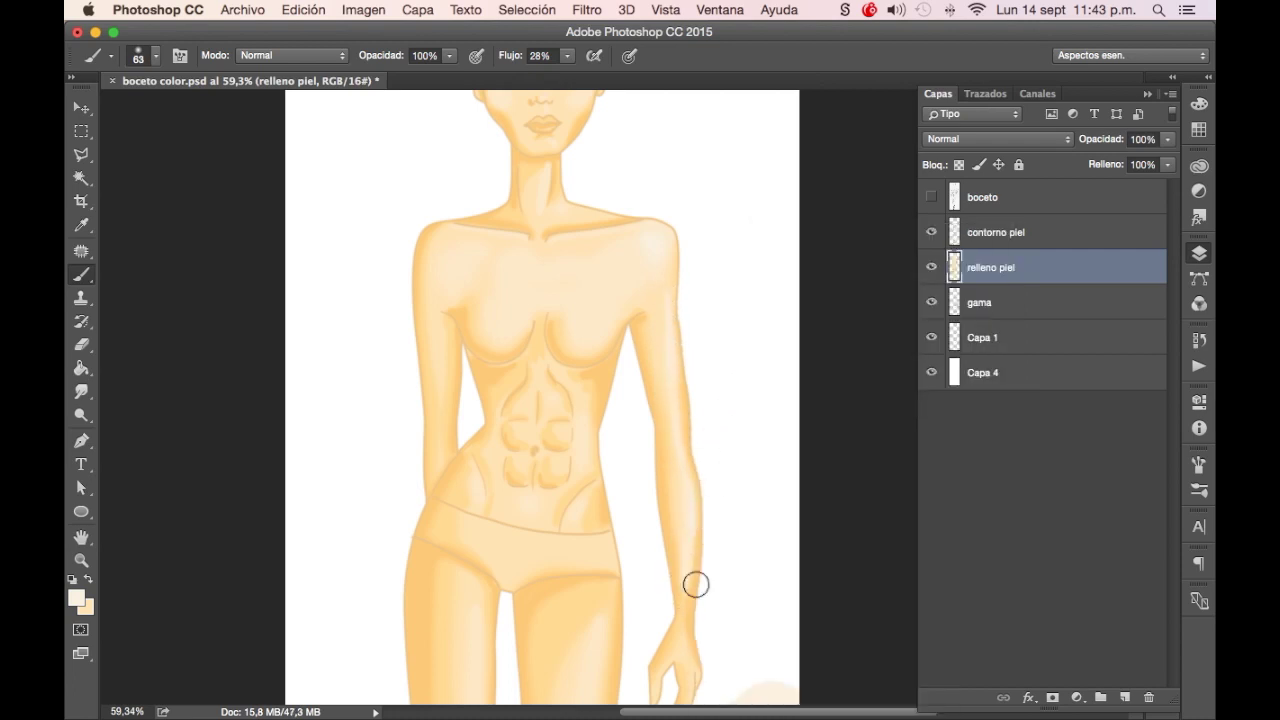
{"action": "left_click_drag", "start_coordinate": [705, 581], "coordinate": [718, 456]}
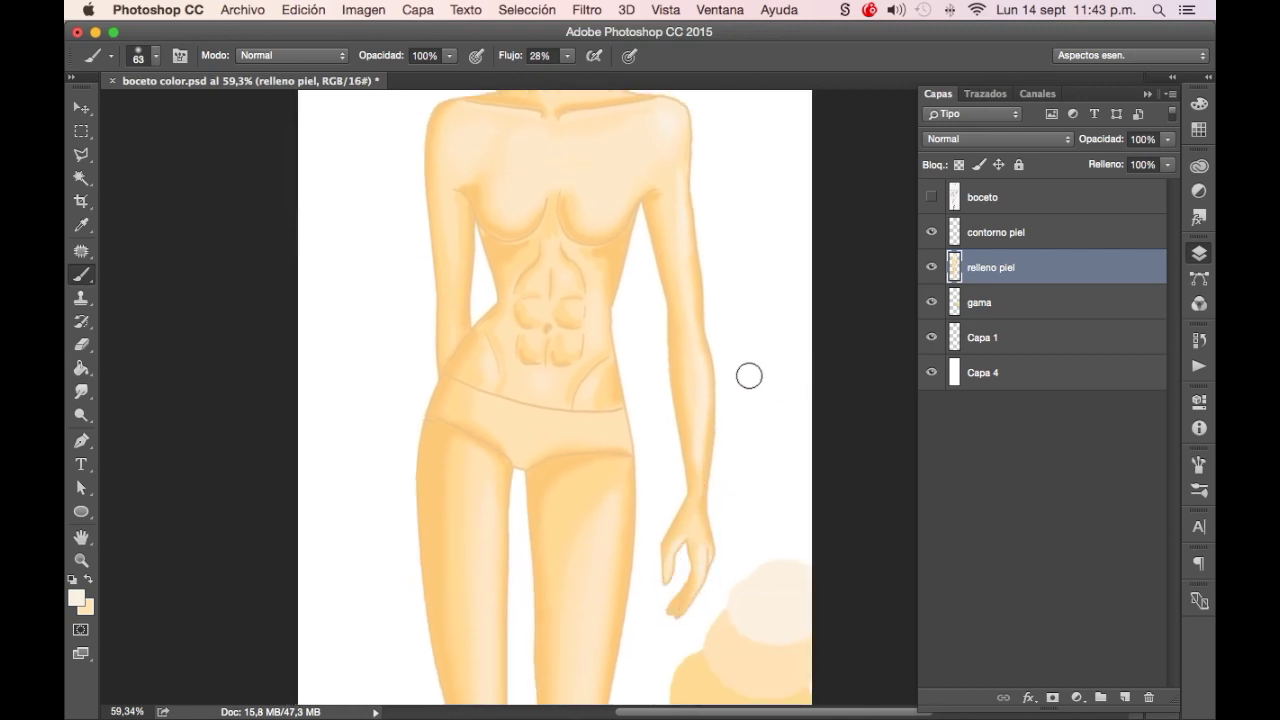
{"action": "left_click_drag", "start_coordinate": [749, 371], "coordinate": [729, 463]}
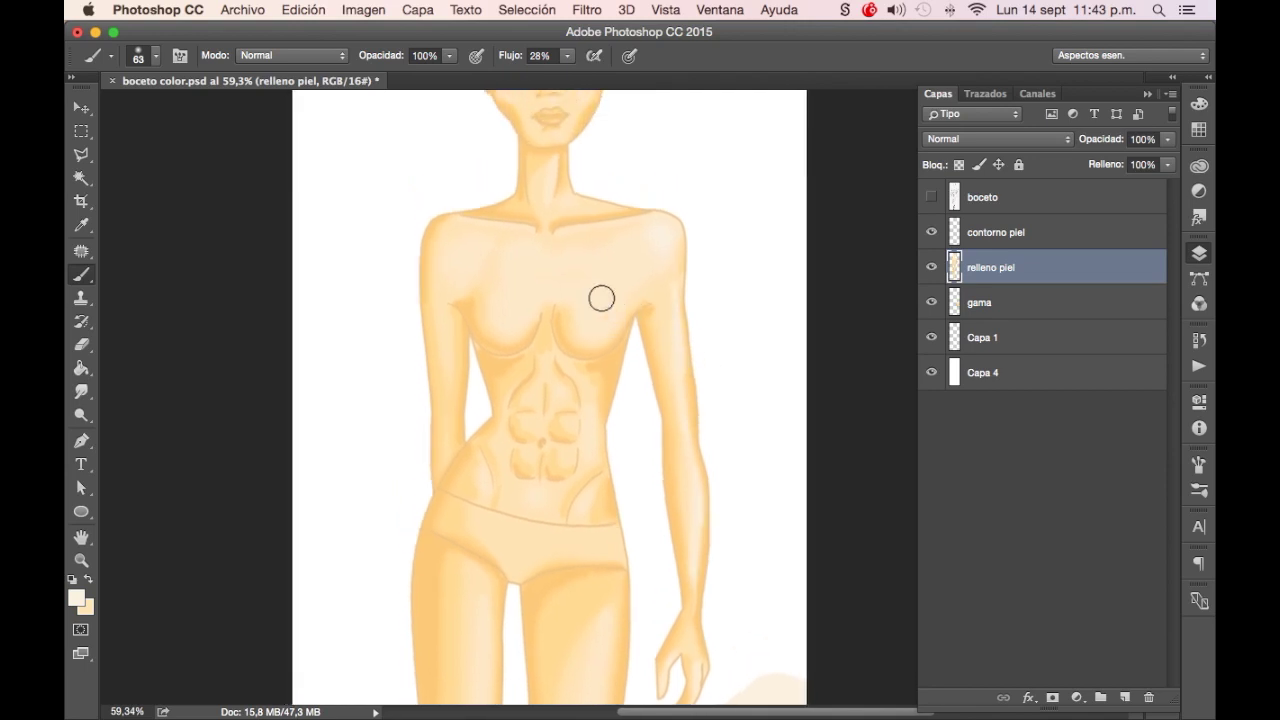
{"action": "right_click", "coordinate": [735, 272]}
{"action": "left_click_drag", "start_coordinate": [903, 290], "coordinate": [935, 290]}
{"action": "key", "text": "Return"}
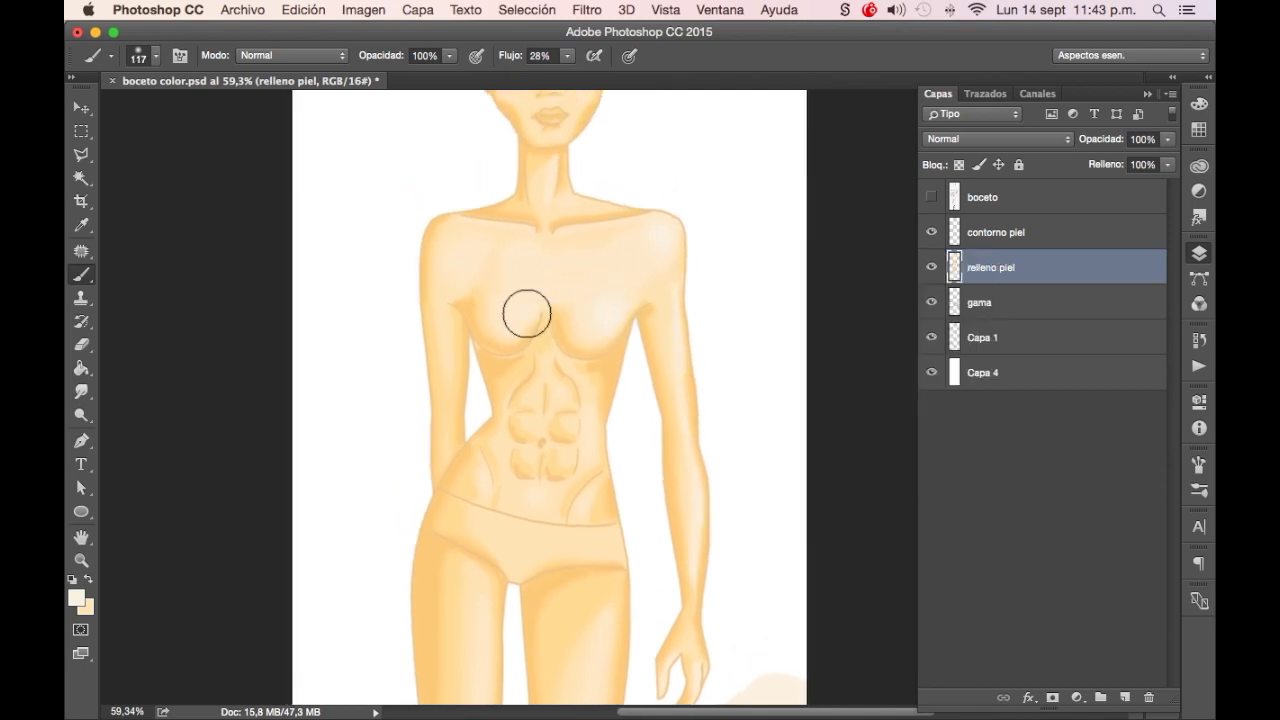
{"action": "right_click", "coordinate": [674, 223]}
{"action": "left_click_drag", "start_coordinate": [700, 245], "coordinate": [554, 220]}
{"action": "key", "text": "Return"}
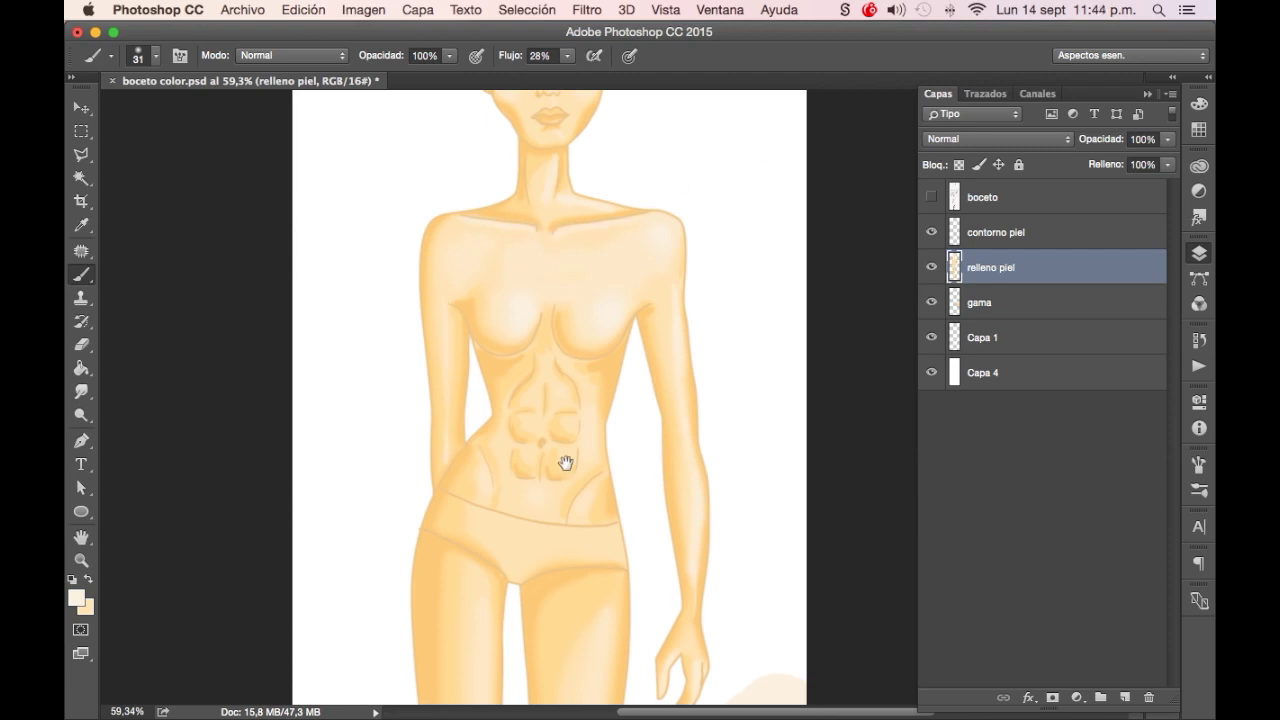
{"action": "left_click_drag", "start_coordinate": [563, 452], "coordinate": [605, 357]}
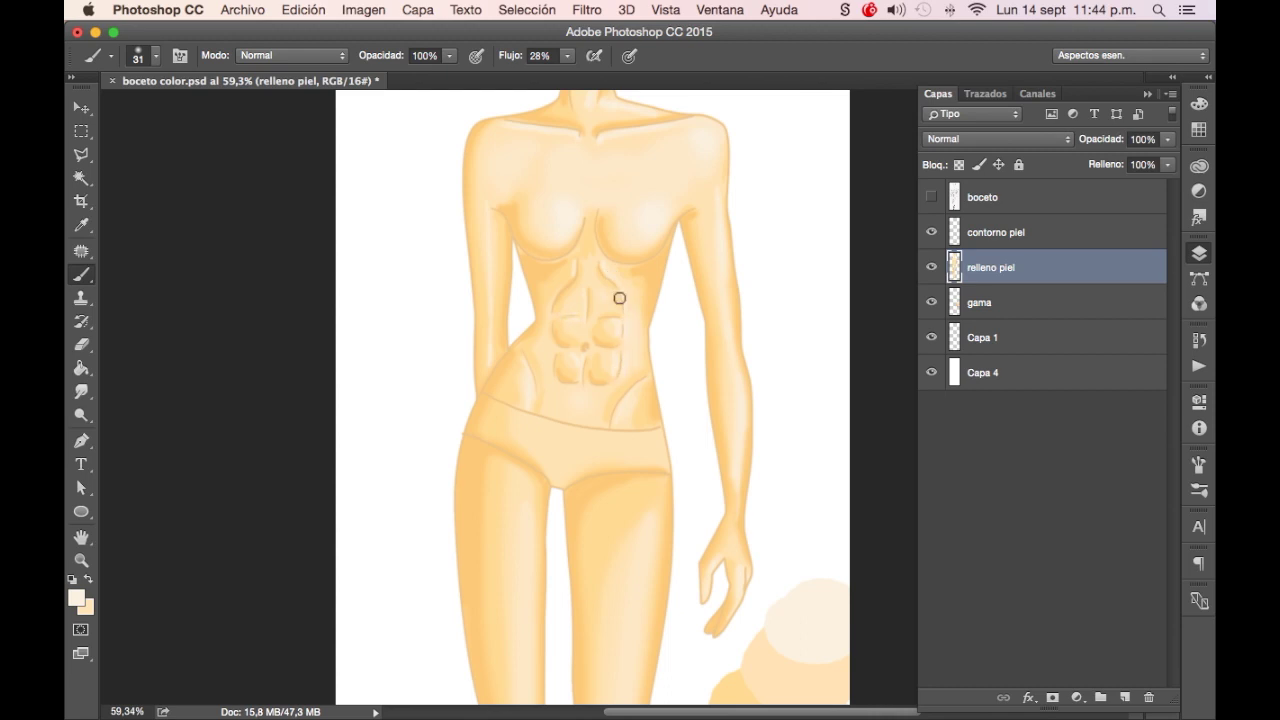
{"action": "mouse_move", "coordinate": [731, 515]}
{"action": "left_mouse_down"}
{"action": "mouse_move", "coordinate": [743, 337]}
{"action": "mouse_move", "coordinate": [697, 286]}
{"action": "left_mouse_up"}
{"action": "right_click", "coordinate": [697, 286]}
{"action": "key", "text": "Return"}
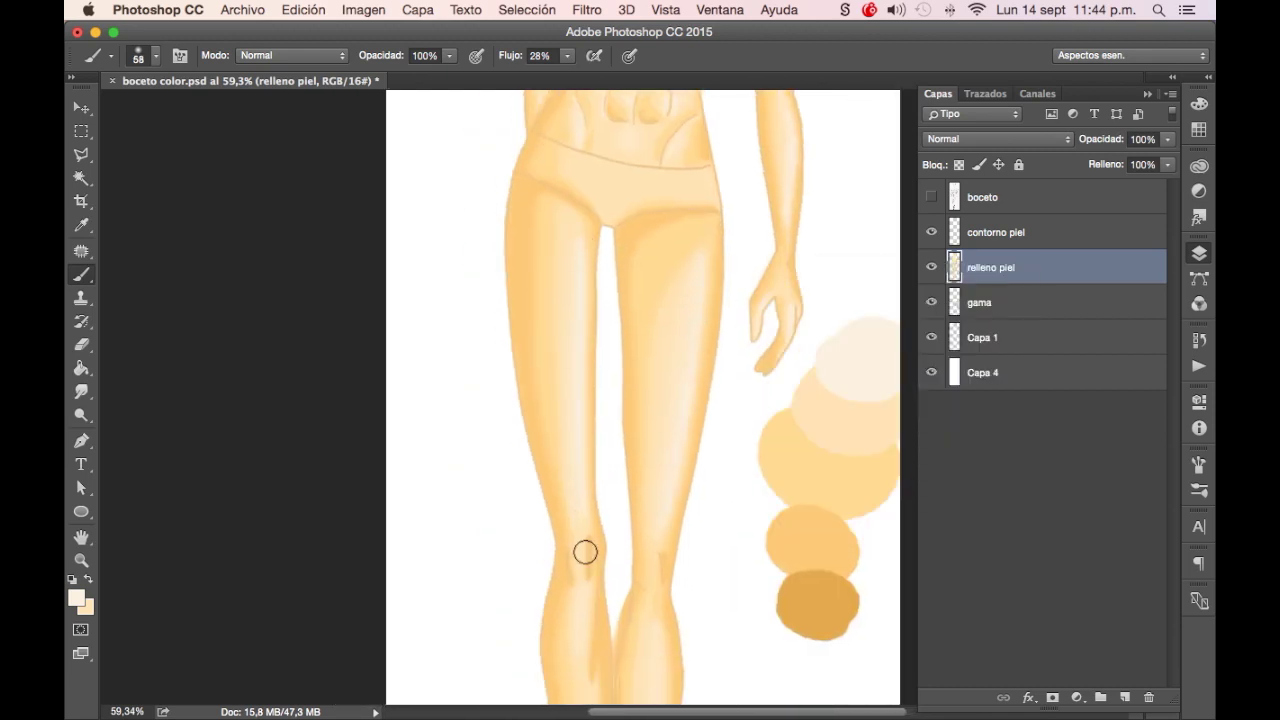
Check the lower legs and feet, then set the brush to 12 px beside the face
{"action": "scroll", "coordinate": [643, 503], "scroll_direction": "down", "scroll_amount": 3}
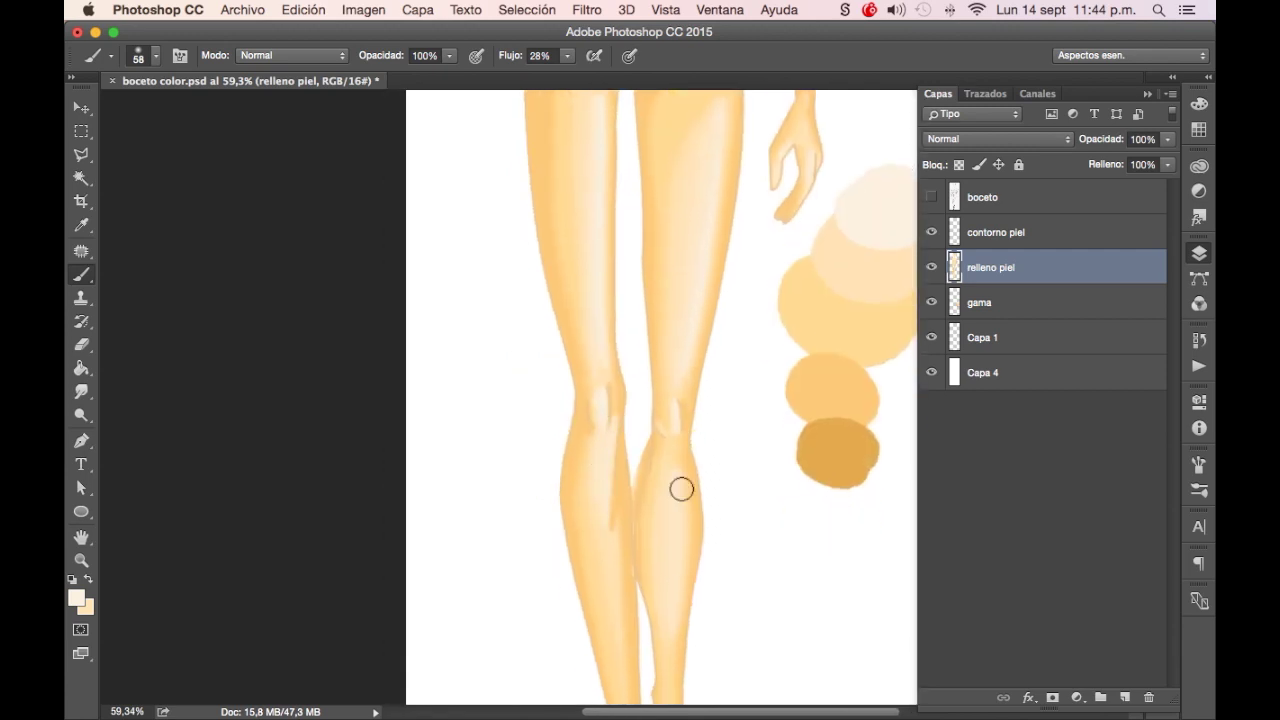
{"action": "left_click_drag", "start_coordinate": [680, 545], "coordinate": [749, 351]}
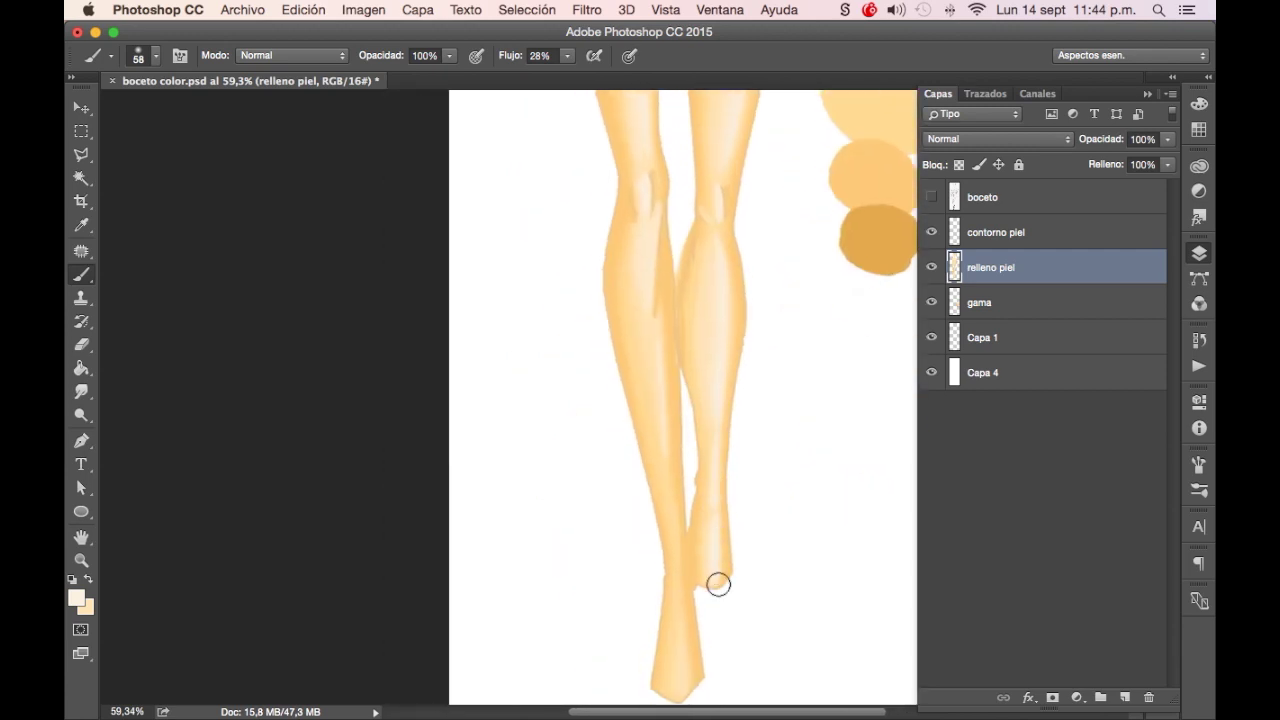
{"action": "scroll", "coordinate": [800, 506], "scroll_direction": "down", "scroll_amount": 3}
{"action": "scroll", "coordinate": [857, 289], "scroll_direction": "up", "scroll_amount": 2}
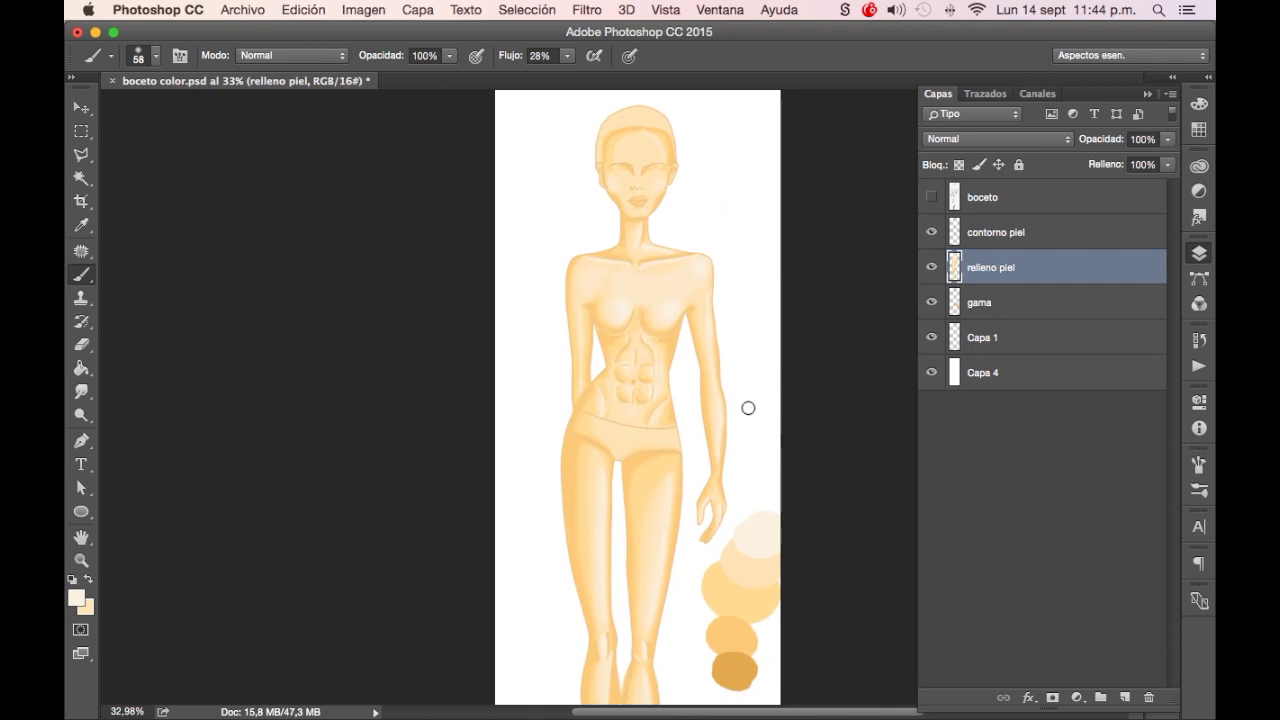
{"action": "scroll", "coordinate": [751, 409], "scroll_direction": "up", "scroll_amount": 1}
{"action": "scroll", "coordinate": [668, 195], "scroll_direction": "up", "scroll_amount": 5}
{"action": "scroll", "coordinate": [729, 323], "scroll_direction": "down", "scroll_amount": 1}
{"action": "right_click", "coordinate": [810, 294]}
{"action": "key", "text": "Return"}
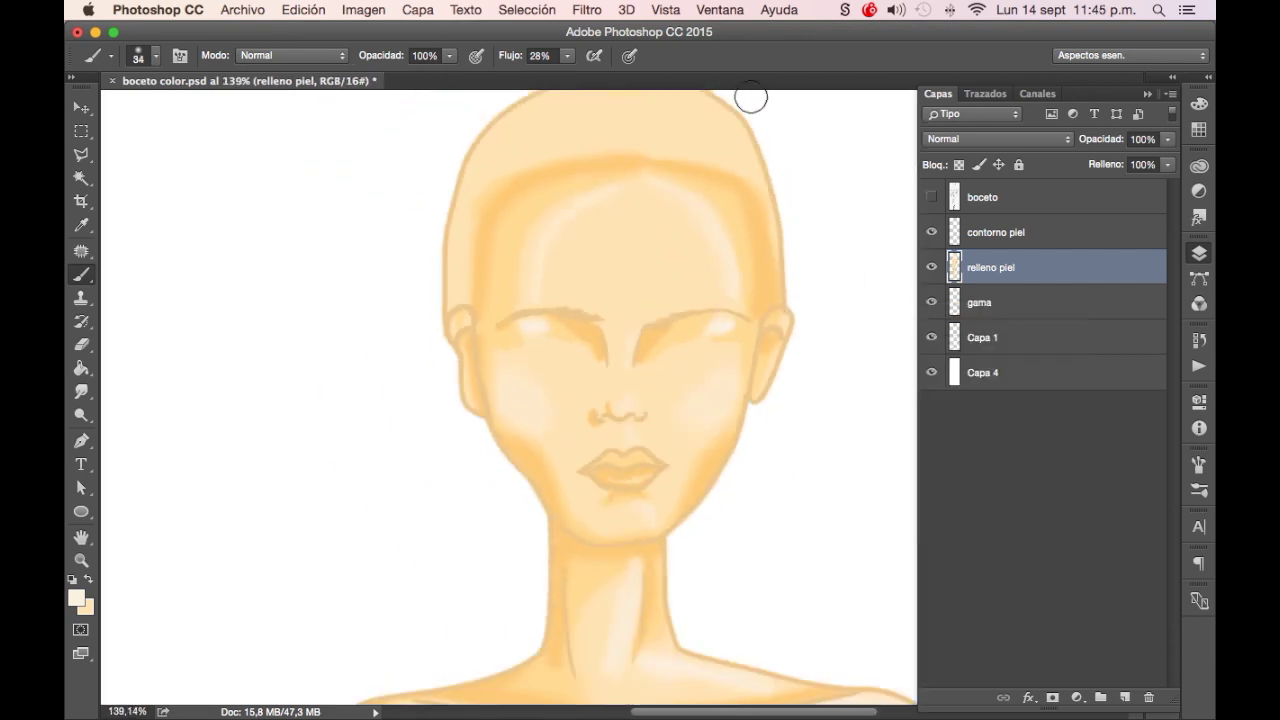
{"action": "right_click", "coordinate": [761, 400]}
{"action": "type", "text": "12"}
{"action": "key", "text": "Return"}
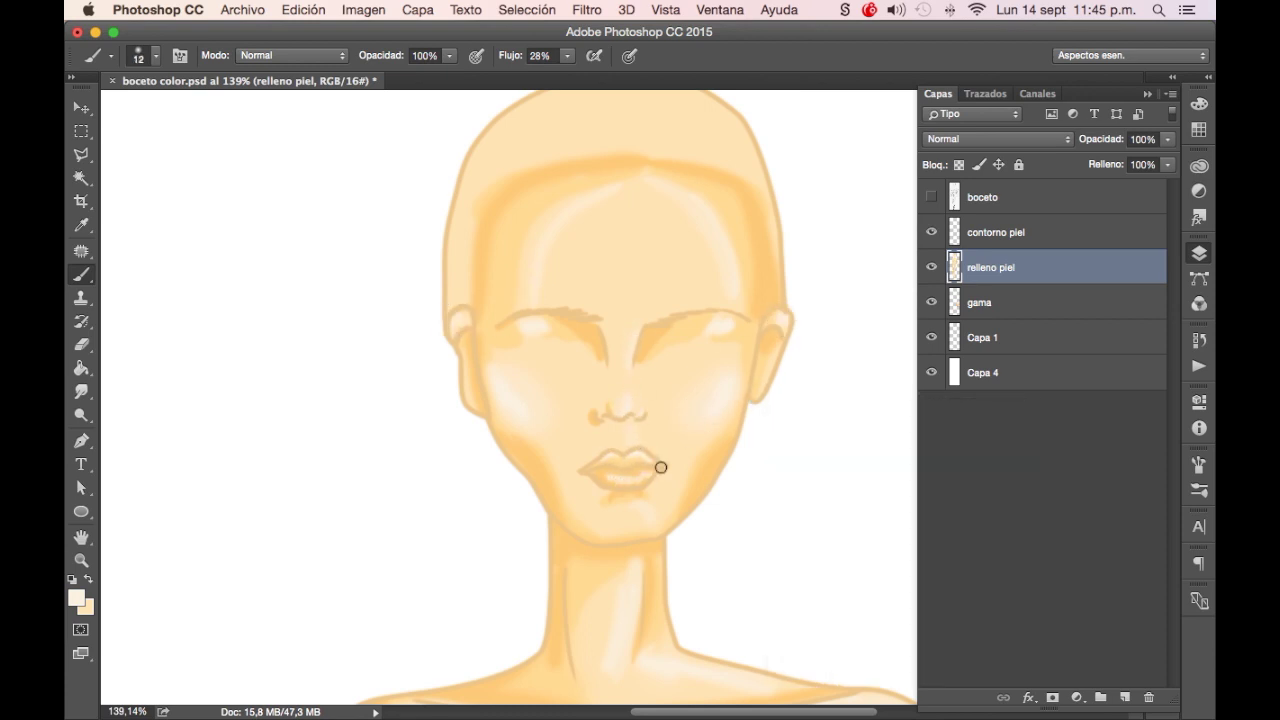
Add a new empty layer above contorno piel and start renaming it
{"action": "scroll", "coordinate": [578, 657], "scroll_direction": "down", "scroll_amount": 5}
{"action": "scroll", "coordinate": [777, 437], "scroll_direction": "down", "scroll_amount": 3}
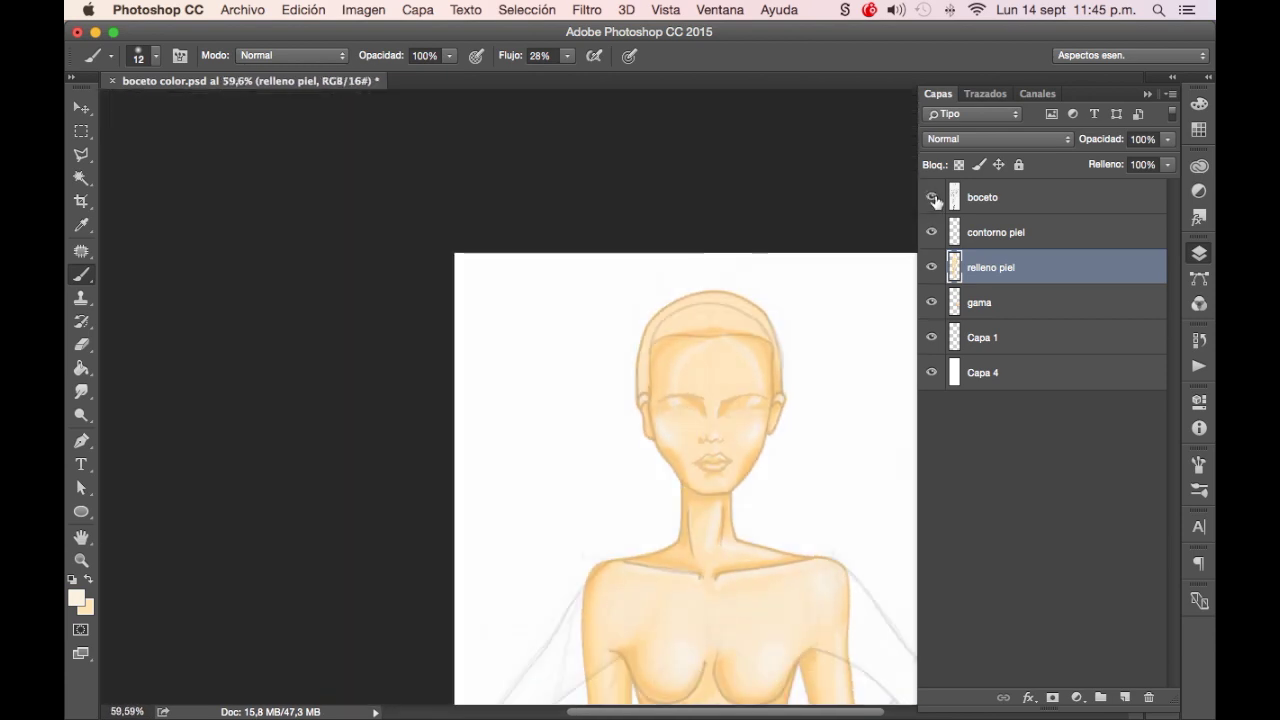
{"action": "left_click", "coordinate": [1040, 232]}
{"action": "left_click", "coordinate": [1124, 697]}
{"action": "double_click", "coordinate": [984, 231]}
{"action": "type", "text": "ojo"}
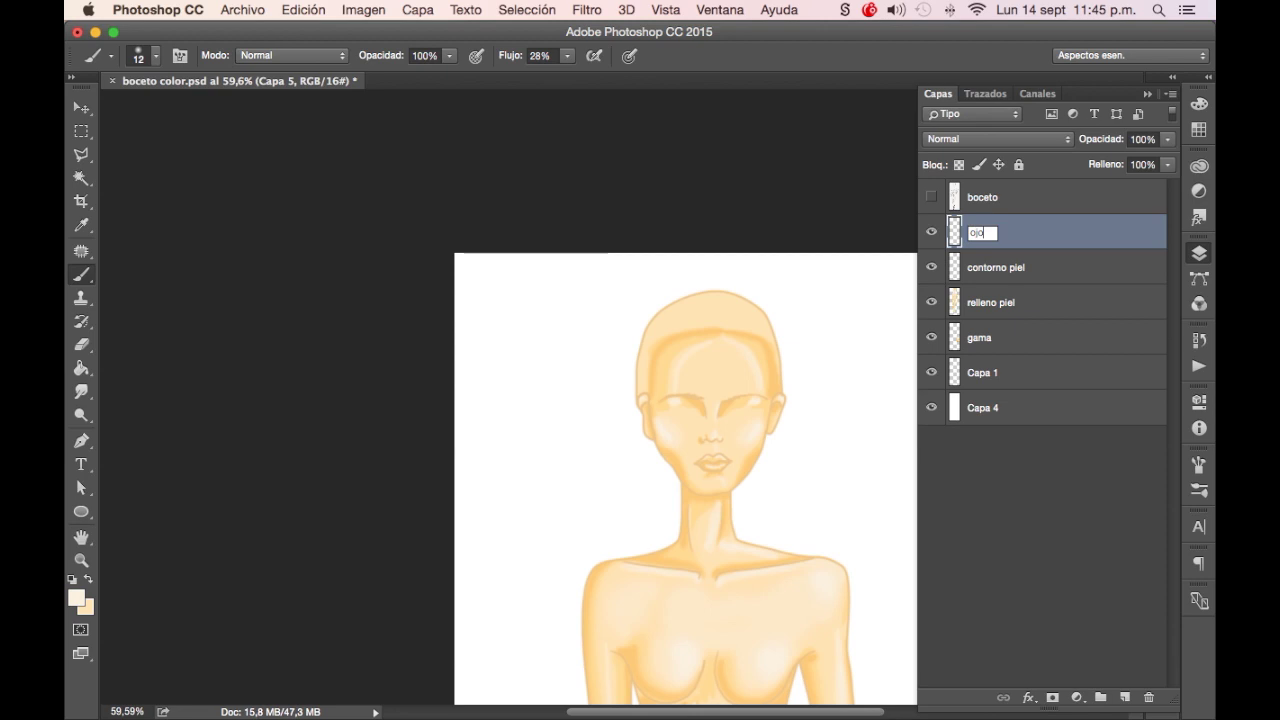
Confirm the layer name 'ojo' and briefly toggle the sketch layer's visibility
{"action": "key", "text": "Return"}
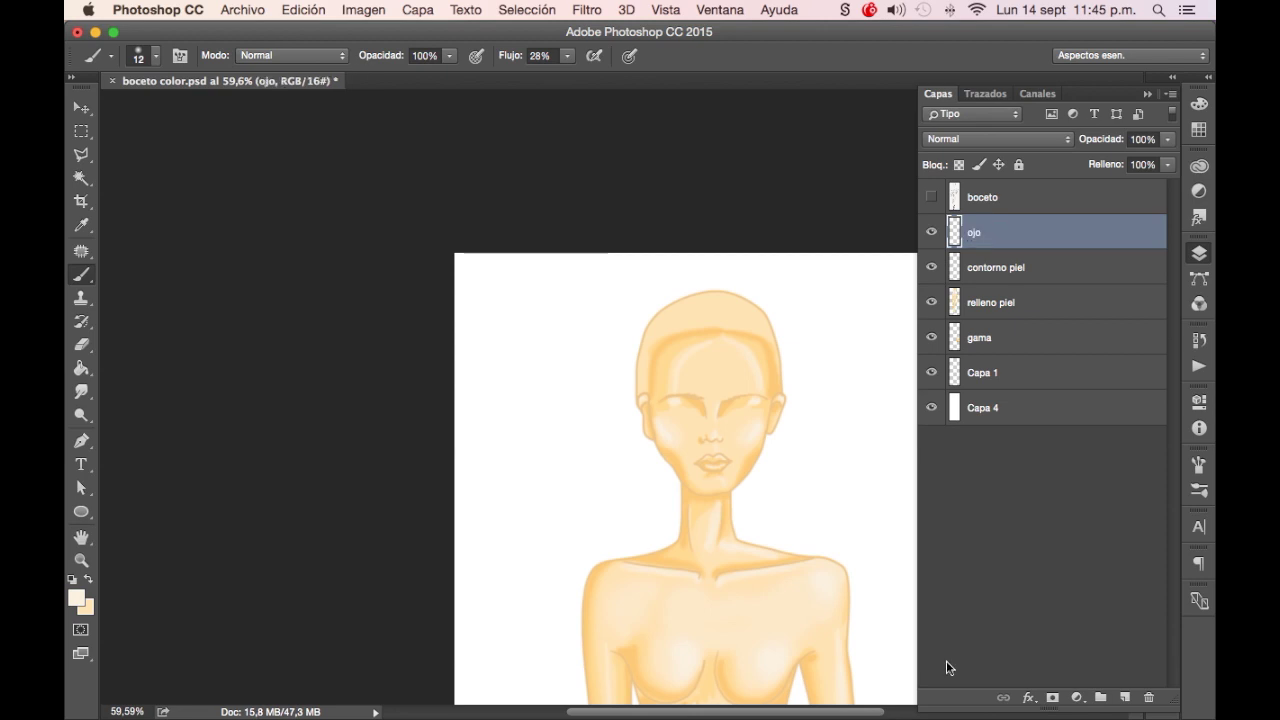
{"action": "scroll", "coordinate": [795, 452], "scroll_direction": "up", "scroll_amount": 3}
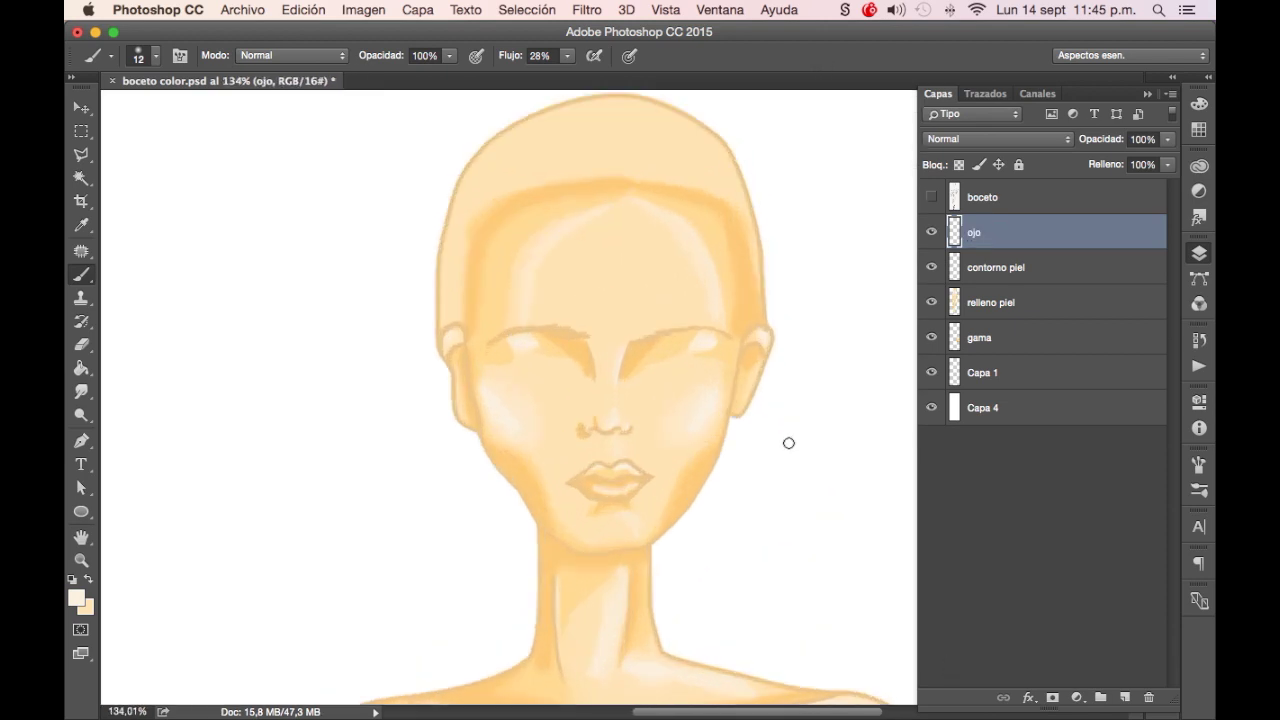
{"action": "left_click", "coordinate": [931, 197]}
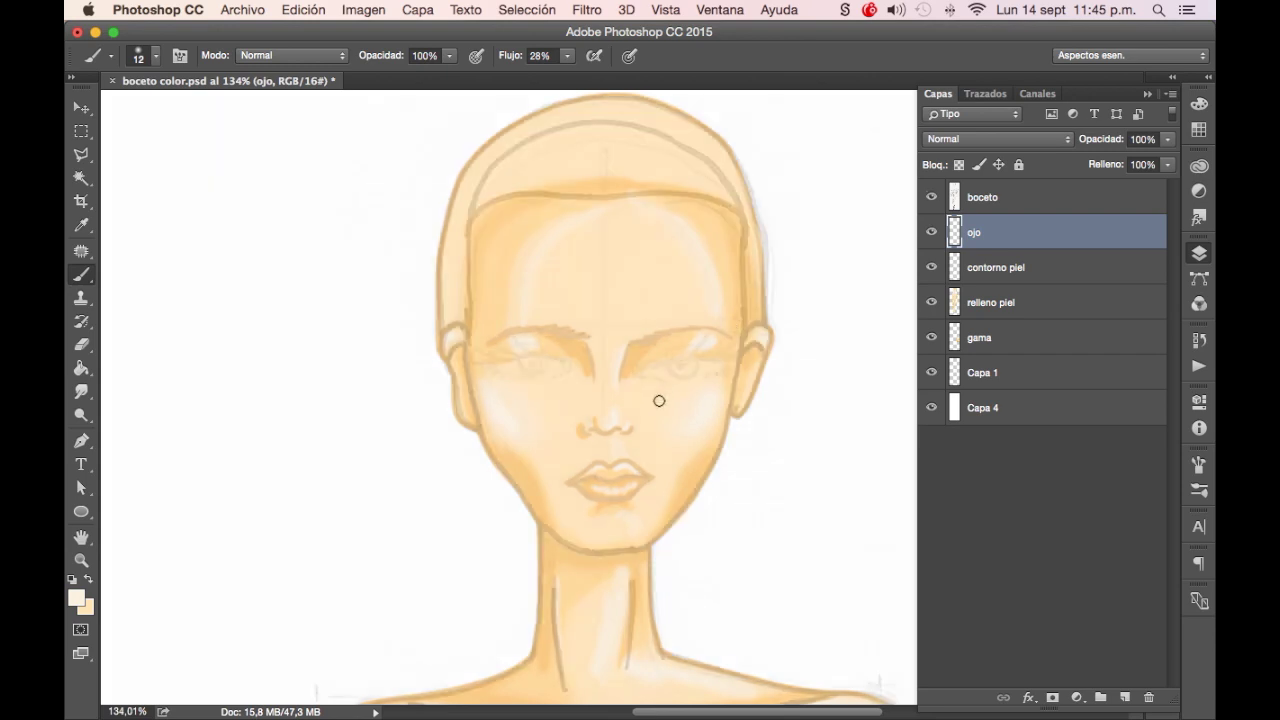
{"action": "scroll", "coordinate": [662, 396], "scroll_direction": "up", "scroll_amount": 1}
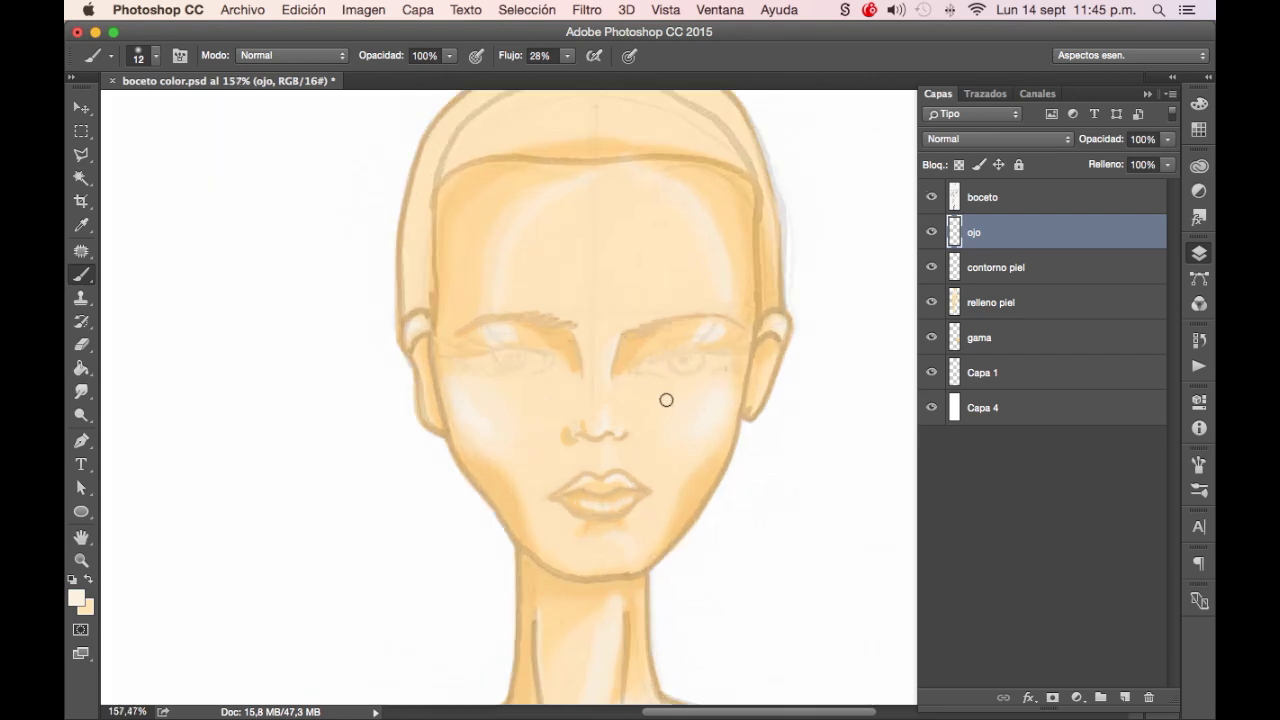
{"action": "left_click", "coordinate": [931, 197]}
Sample the face's skin colour and darken it to a dark brown foreground colour
{"action": "key", "text": "i"}
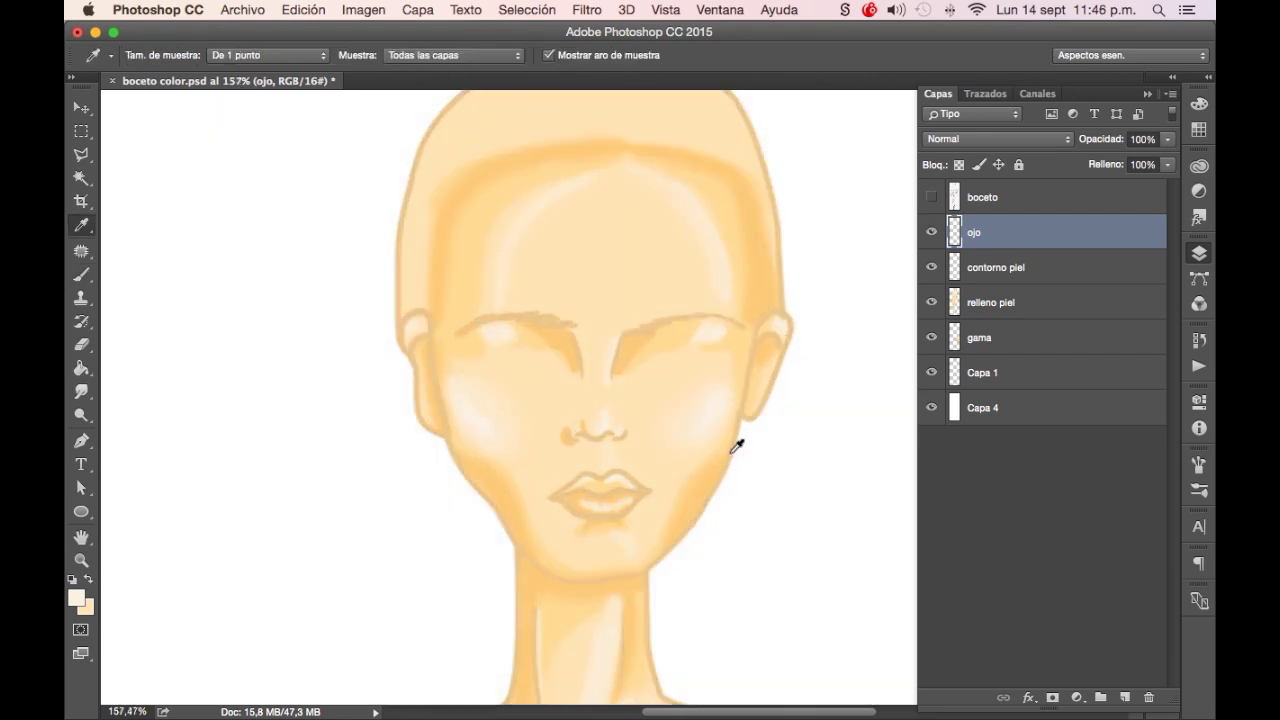
{"action": "left_click", "coordinate": [741, 436]}
{"action": "left_click", "coordinate": [76, 598]}
{"action": "left_click_drag", "start_coordinate": [609, 314], "coordinate": [598, 326]}
{"action": "left_click", "coordinate": [776, 146]}
{"action": "key", "text": "b"}
Set the brush to 100% hardness and 6 px, testing and undoing strokes
{"action": "right_click", "coordinate": [741, 321]}
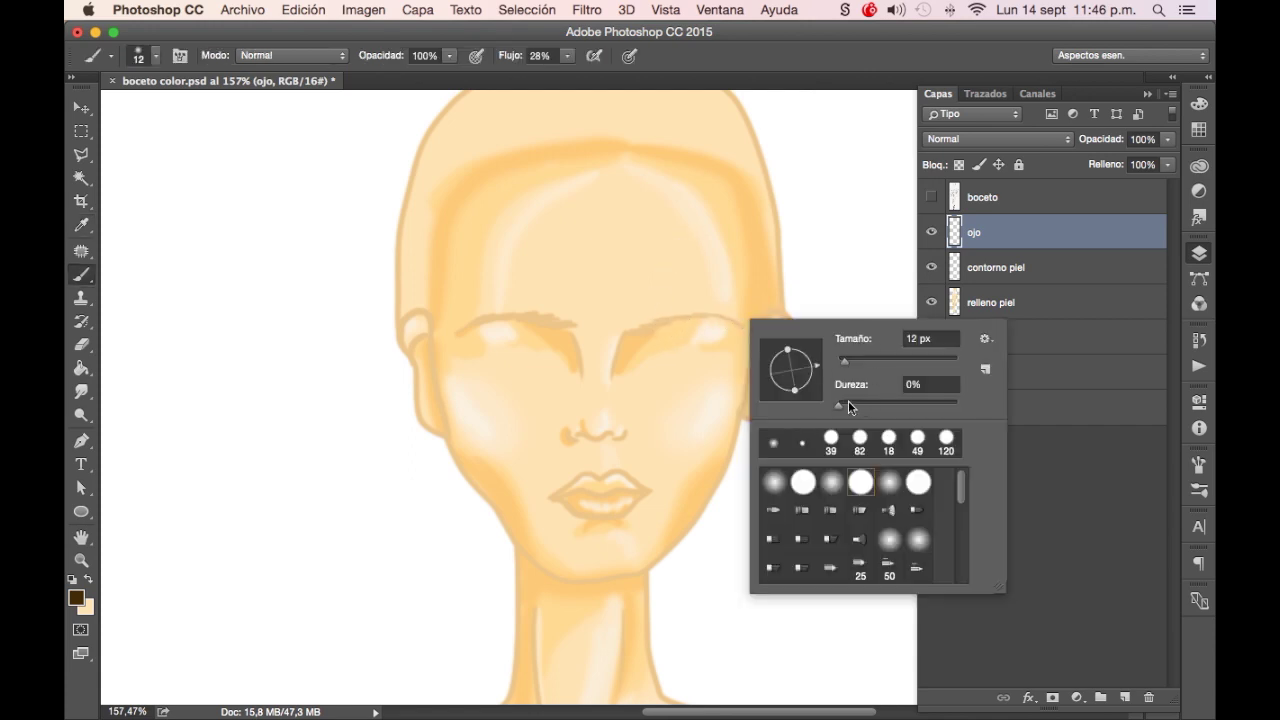
{"action": "left_click_drag", "start_coordinate": [840, 405], "coordinate": [978, 392]}
{"action": "left_click", "coordinate": [845, 362]}
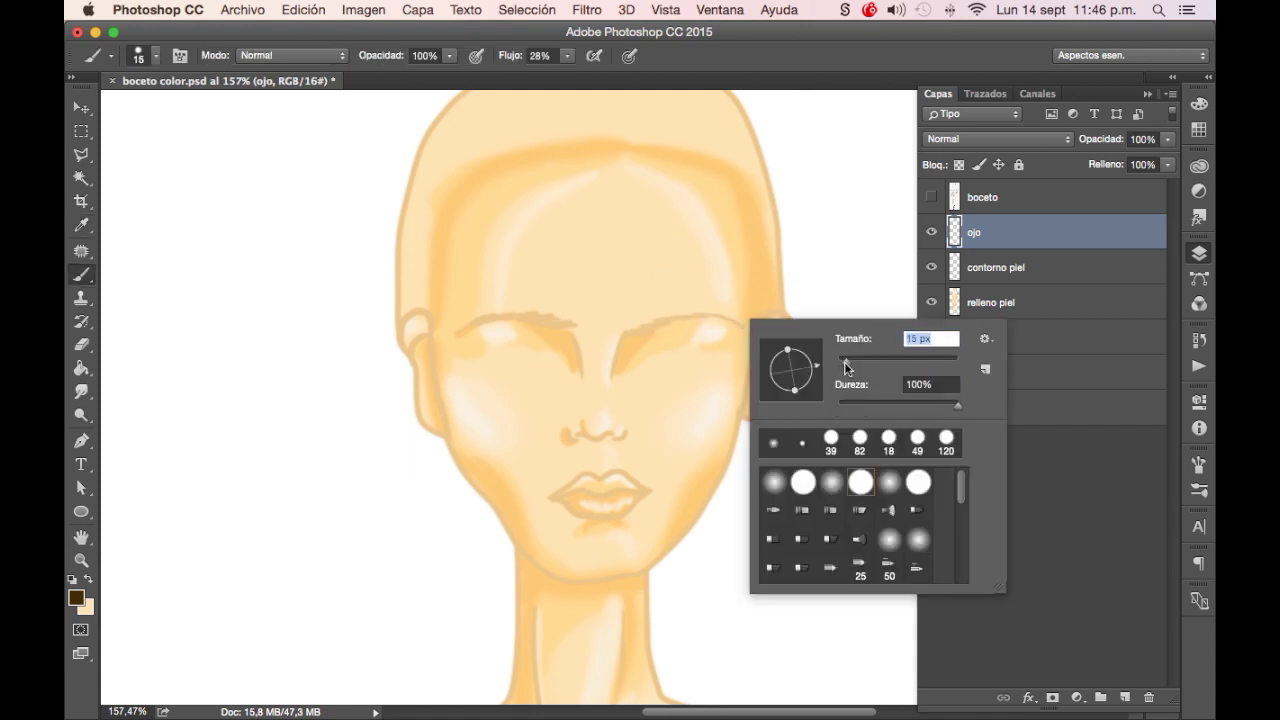
{"action": "left_click_drag", "start_coordinate": [792, 290], "coordinate": [878, 305]}
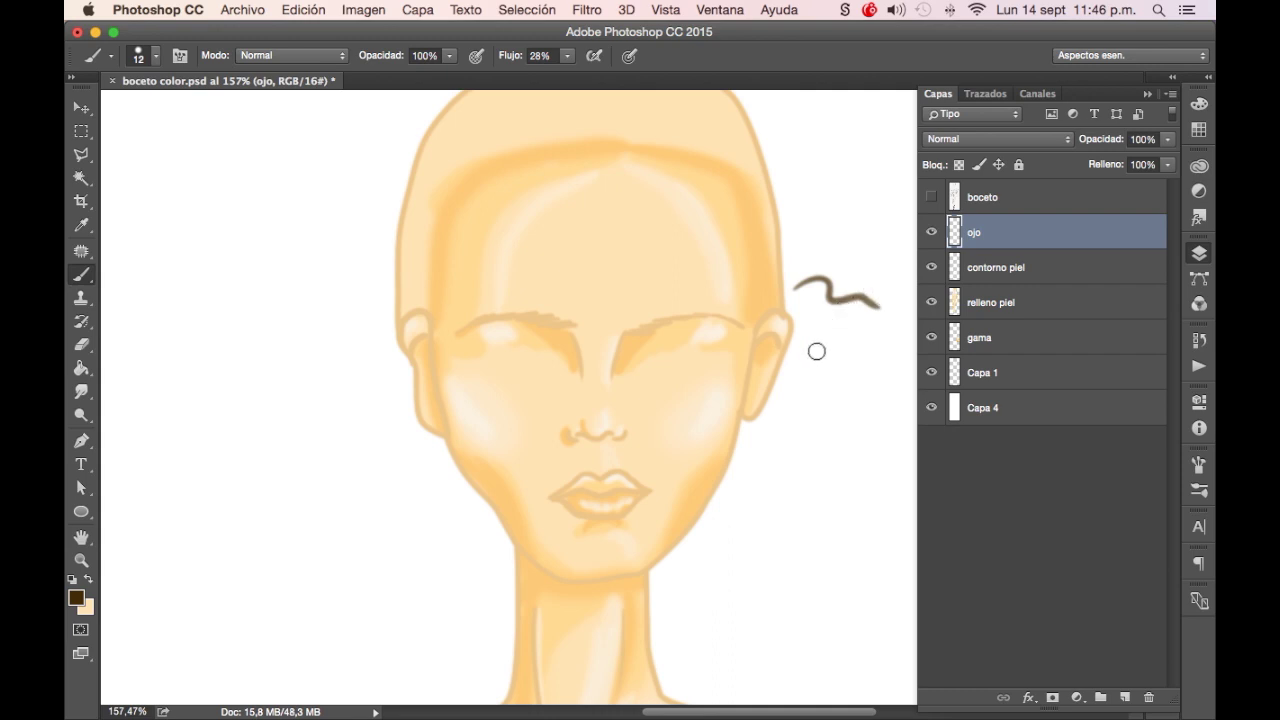
{"action": "key", "text": "ctrl+z"}
{"action": "right_click", "coordinate": [837, 306]}
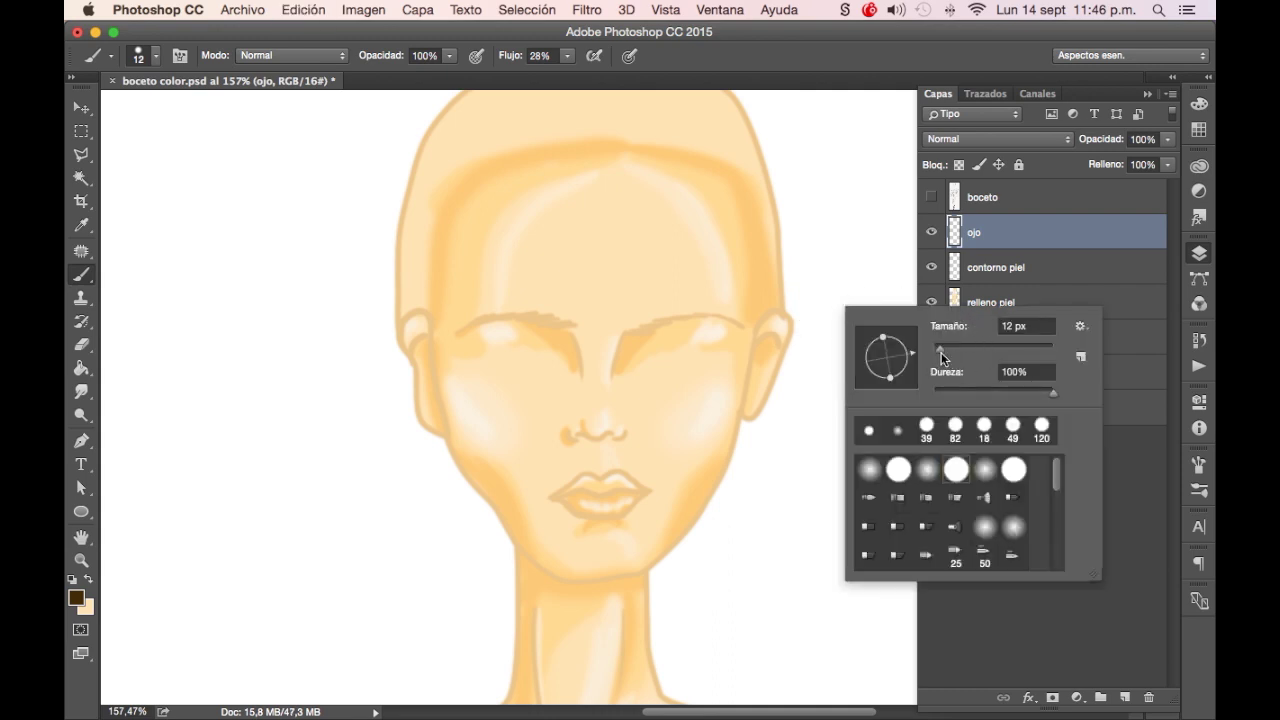
{"action": "left_click_drag", "start_coordinate": [941, 352], "coordinate": [936, 350]}
{"action": "left_click_drag", "start_coordinate": [791, 297], "coordinate": [884, 314]}
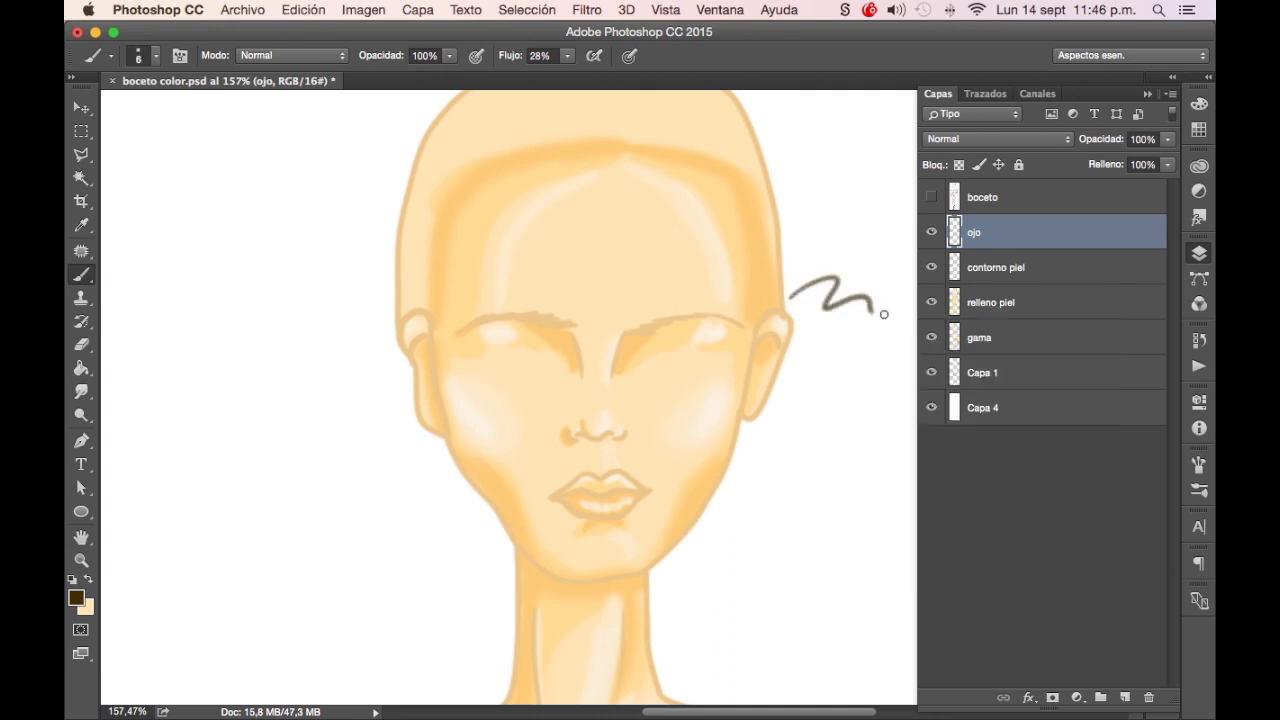
{"action": "key", "text": "ctrl+z"}
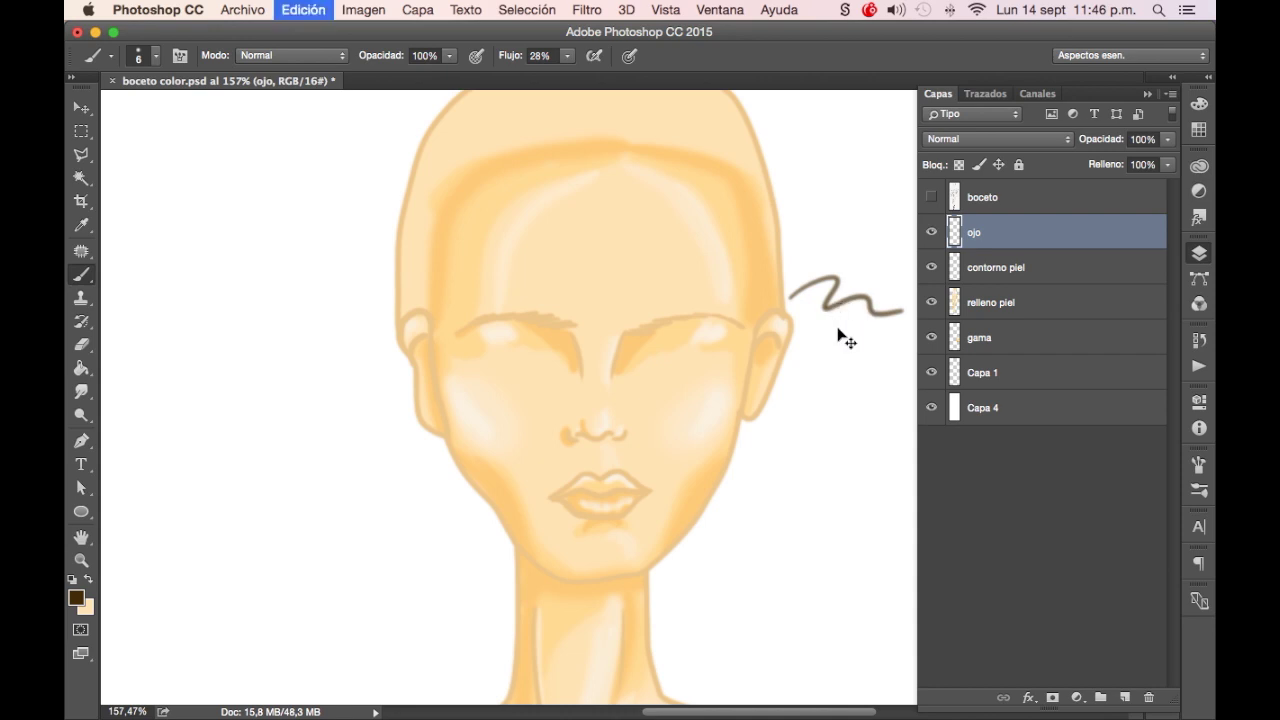
{"action": "right_click", "coordinate": [848, 332]}
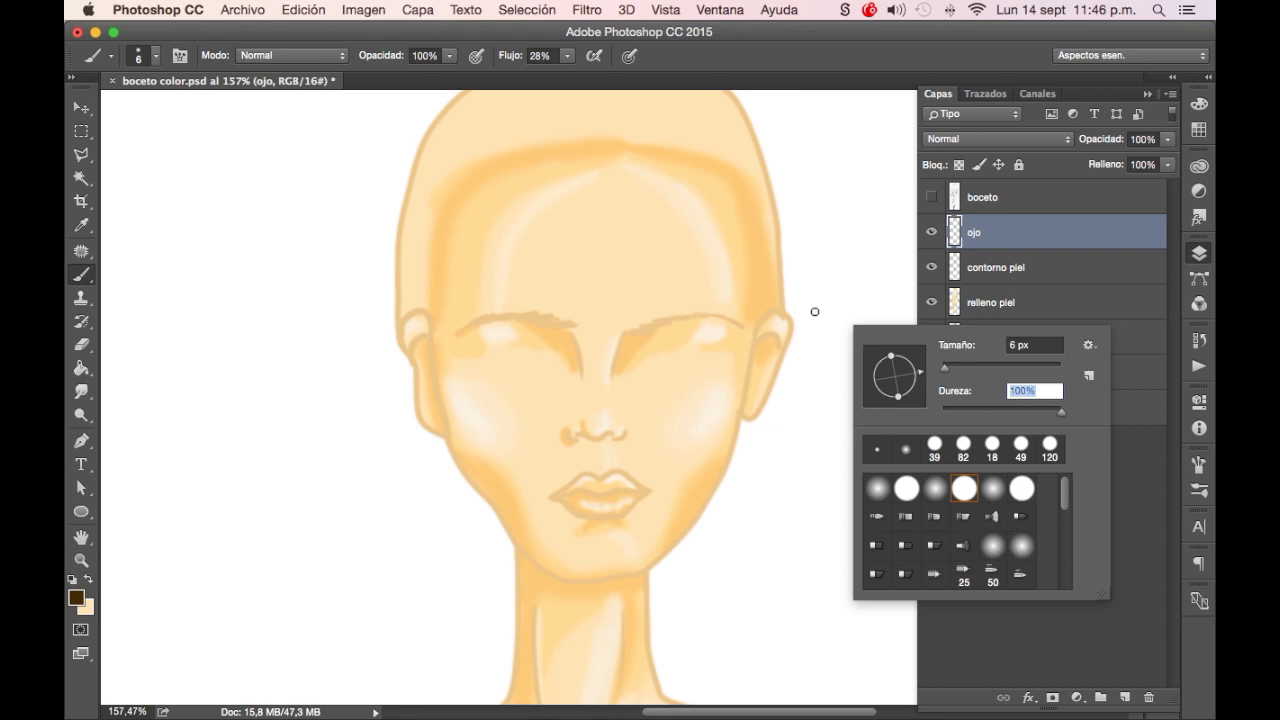
{"action": "key", "text": "Return"}
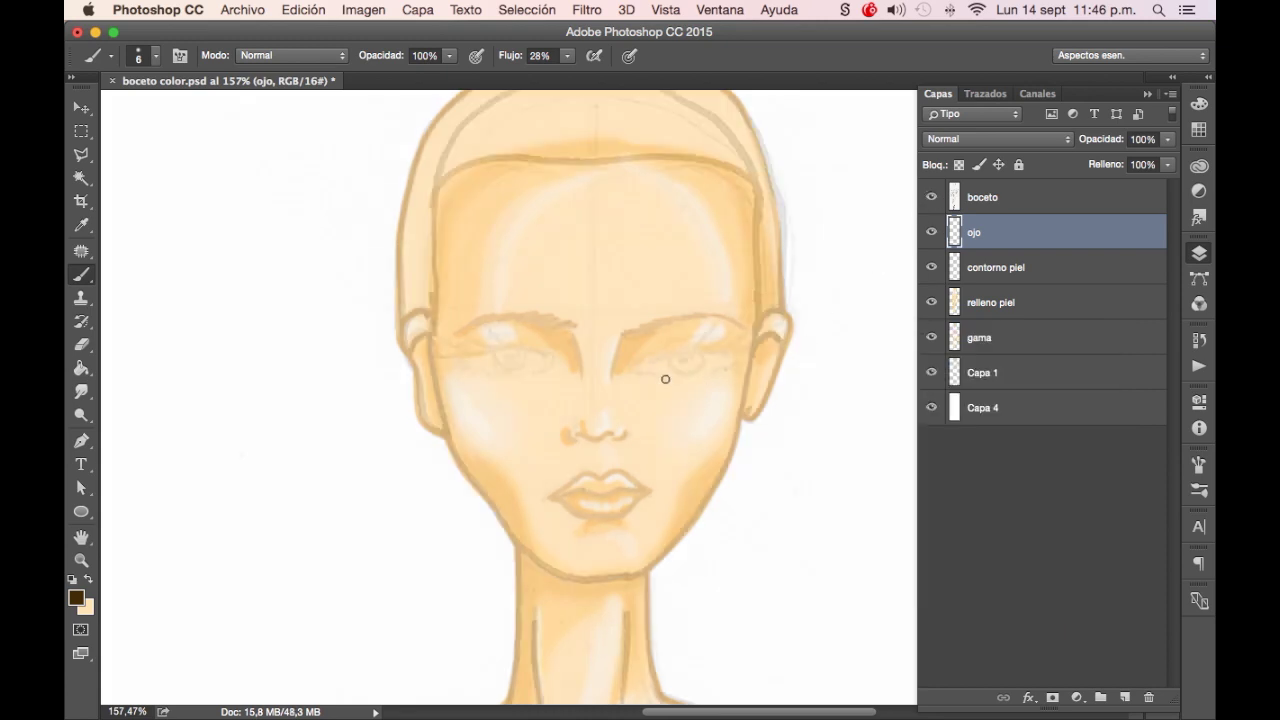
Draw the right eye's upper and lower eyelid lines and its dark iris ring
{"action": "scroll", "coordinate": [676, 375], "scroll_direction": "up", "scroll_amount": 2}
{"action": "scroll", "coordinate": [686, 363], "scroll_direction": "up", "scroll_amount": 2}
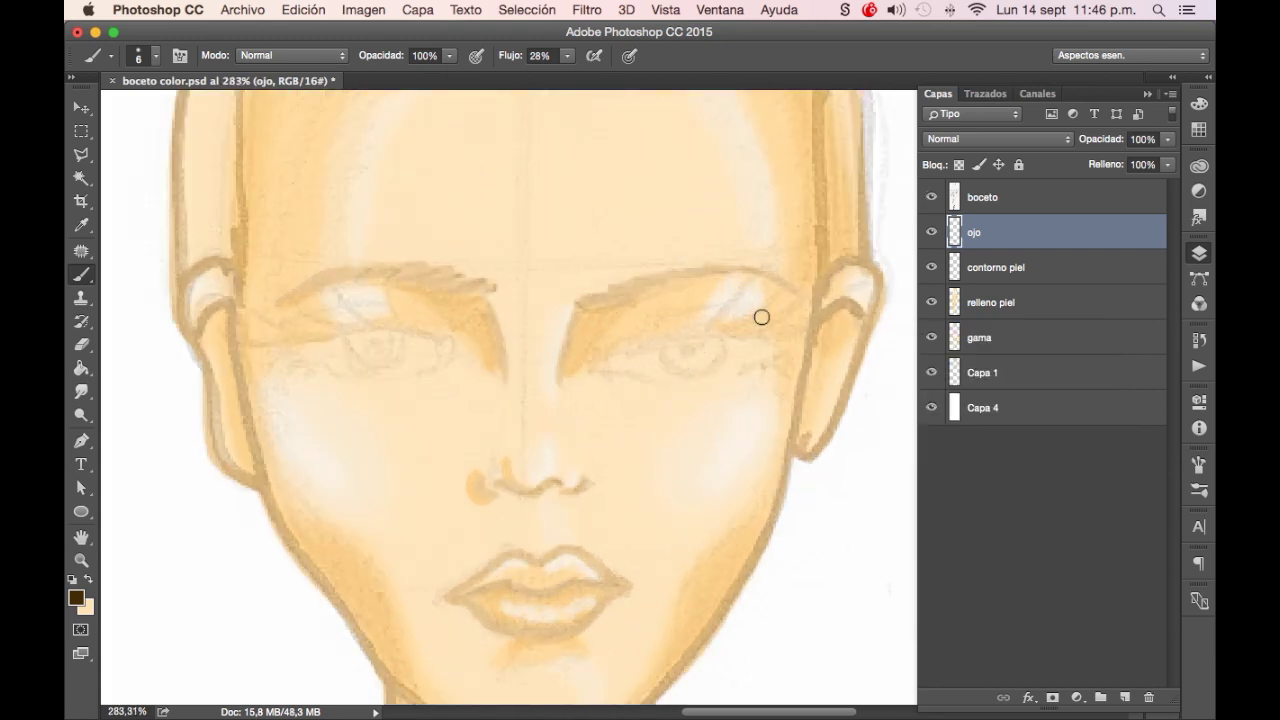
{"action": "mouse_move", "coordinate": [597, 352]}
{"action": "left_mouse_down"}
{"action": "mouse_move", "coordinate": [594, 376]}
{"action": "mouse_move", "coordinate": [770, 343]}
{"action": "left_mouse_up"}
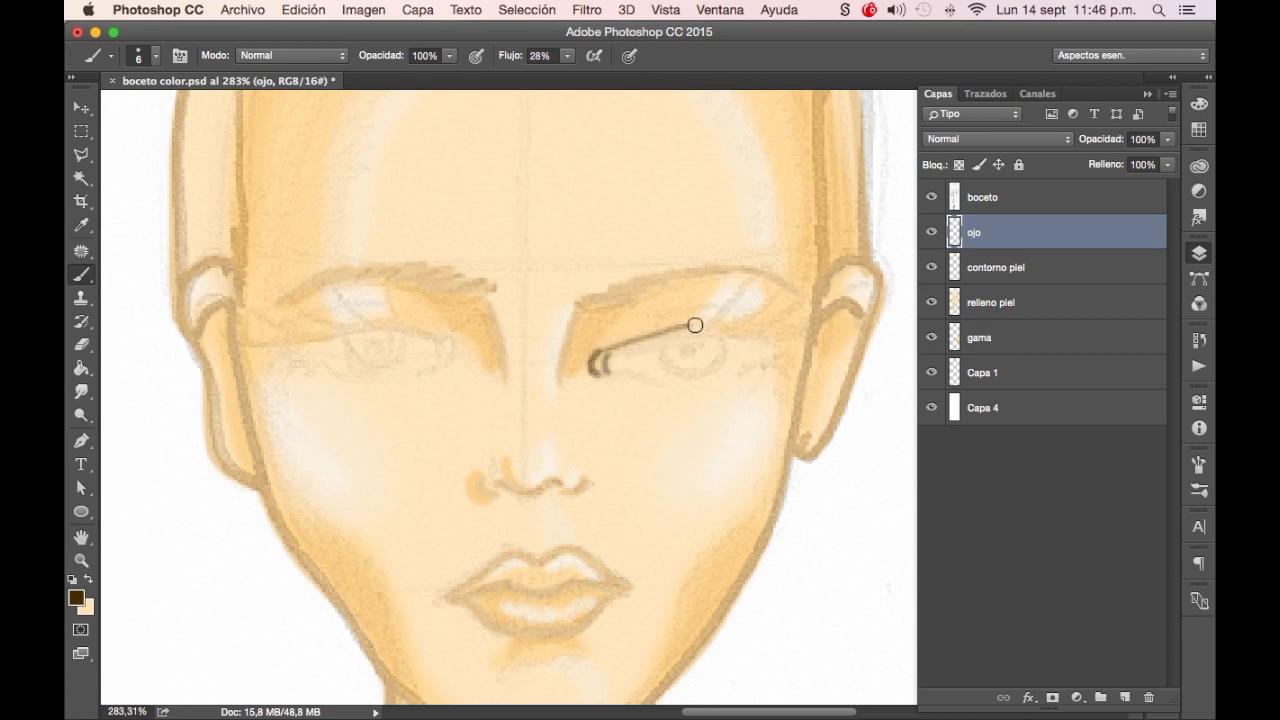
{"action": "key", "text": "ctrl+z"}
{"action": "mouse_move", "coordinate": [596, 354]}
{"action": "left_mouse_down"}
{"action": "mouse_move", "coordinate": [674, 329]}
{"action": "mouse_move", "coordinate": [766, 340]}
{"action": "left_mouse_up"}
{"action": "mouse_move", "coordinate": [605, 356]}
{"action": "left_mouse_down"}
{"action": "mouse_move", "coordinate": [660, 342]}
{"action": "mouse_move", "coordinate": [782, 350]}
{"action": "left_mouse_up"}
{"action": "mouse_move", "coordinate": [598, 370]}
{"action": "left_mouse_down"}
{"action": "mouse_move", "coordinate": [711, 380]}
{"action": "mouse_move", "coordinate": [780, 350]}
{"action": "left_mouse_up"}
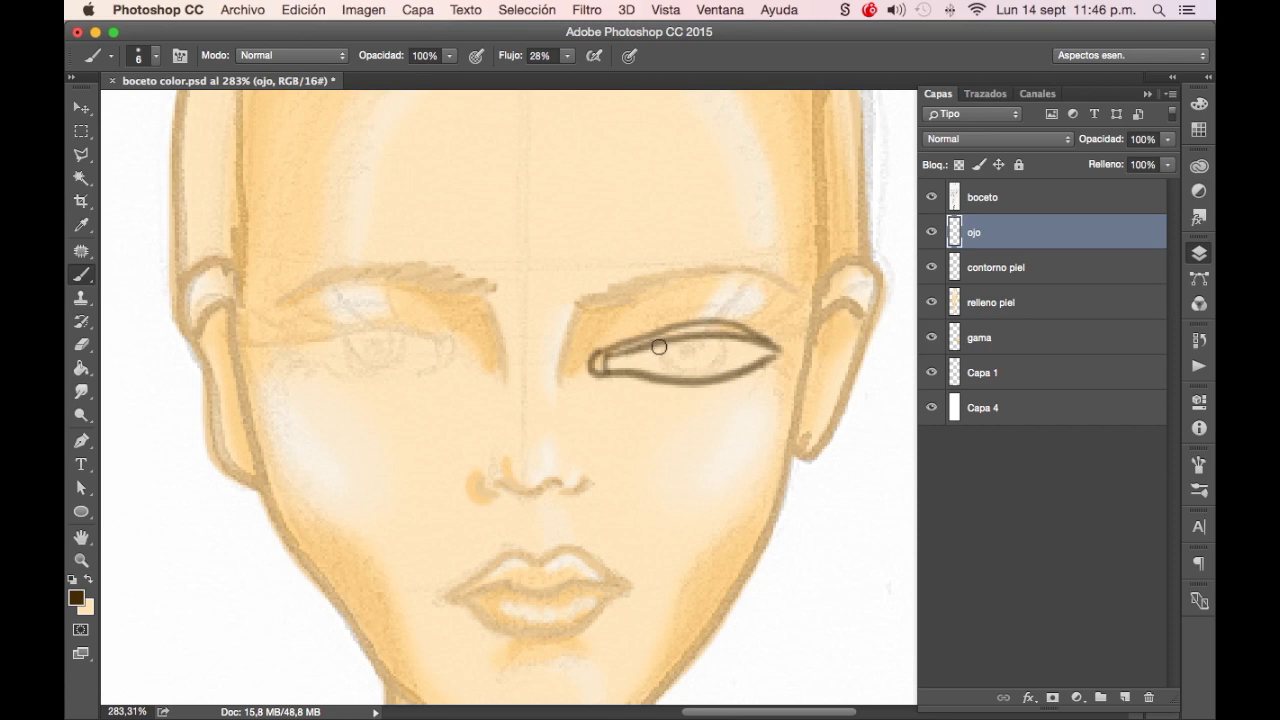
{"action": "mouse_move", "coordinate": [656, 349]}
{"action": "left_mouse_down"}
{"action": "mouse_move", "coordinate": [668, 383]}
{"action": "mouse_move", "coordinate": [720, 358]}
{"action": "mouse_move", "coordinate": [724, 340]}
{"action": "mouse_move", "coordinate": [672, 378]}
{"action": "mouse_move", "coordinate": [658, 348]}
{"action": "left_mouse_up"}
Raise brush flow to 100% and paint the pupil and the winged upper liner
{"action": "left_click_drag", "start_coordinate": [563, 59], "coordinate": [646, 77]}
{"action": "left_click", "coordinate": [683, 357]}
{"action": "left_click", "coordinate": [684, 356]}
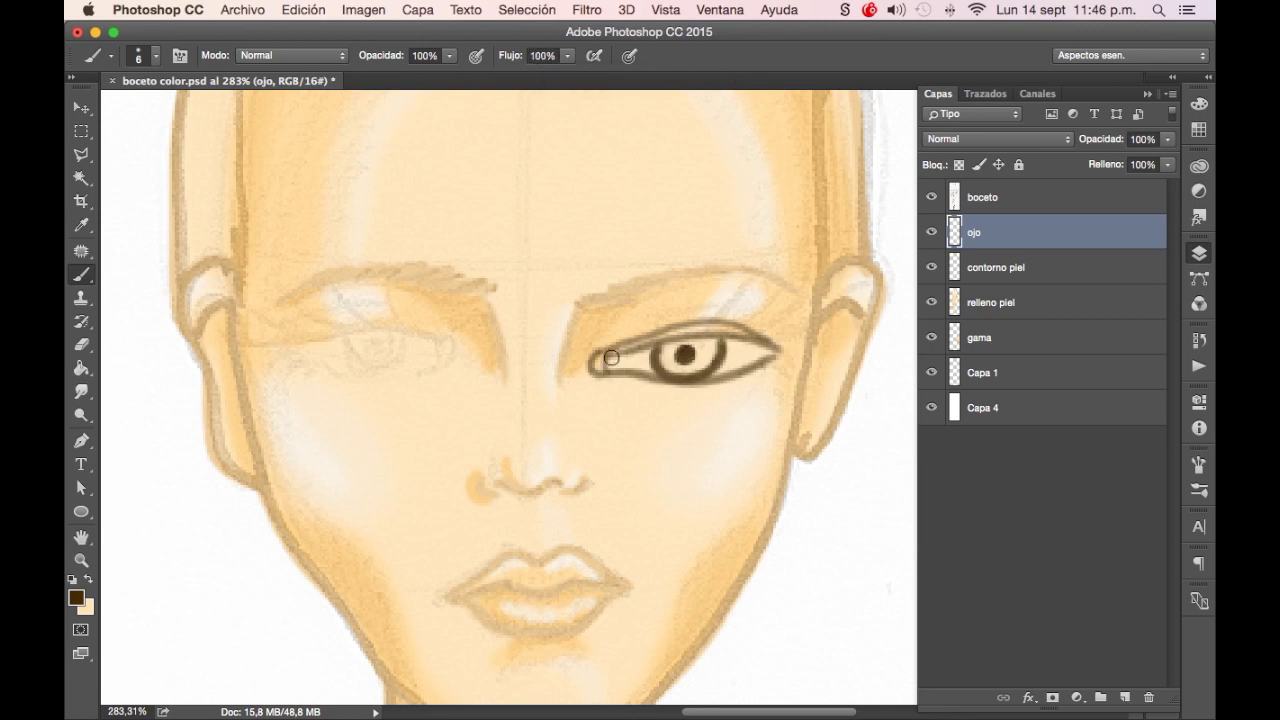
{"action": "mouse_move", "coordinate": [592, 362]}
{"action": "left_mouse_down"}
{"action": "mouse_move", "coordinate": [657, 343]}
{"action": "mouse_move", "coordinate": [797, 348]}
{"action": "mouse_move", "coordinate": [820, 335]}
{"action": "mouse_move", "coordinate": [816, 320]}
{"action": "left_mouse_up"}
Paint curved upper lashes and small lower lashes, thickening the inner corner
{"action": "left_click_drag", "start_coordinate": [745, 340], "coordinate": [785, 302]}
{"action": "mouse_move", "coordinate": [722, 338]}
{"action": "left_mouse_down"}
{"action": "mouse_move", "coordinate": [762, 304]}
{"action": "mouse_move", "coordinate": [736, 300]}
{"action": "left_mouse_up"}
{"action": "left_click_drag", "start_coordinate": [690, 338], "coordinate": [712, 298]}
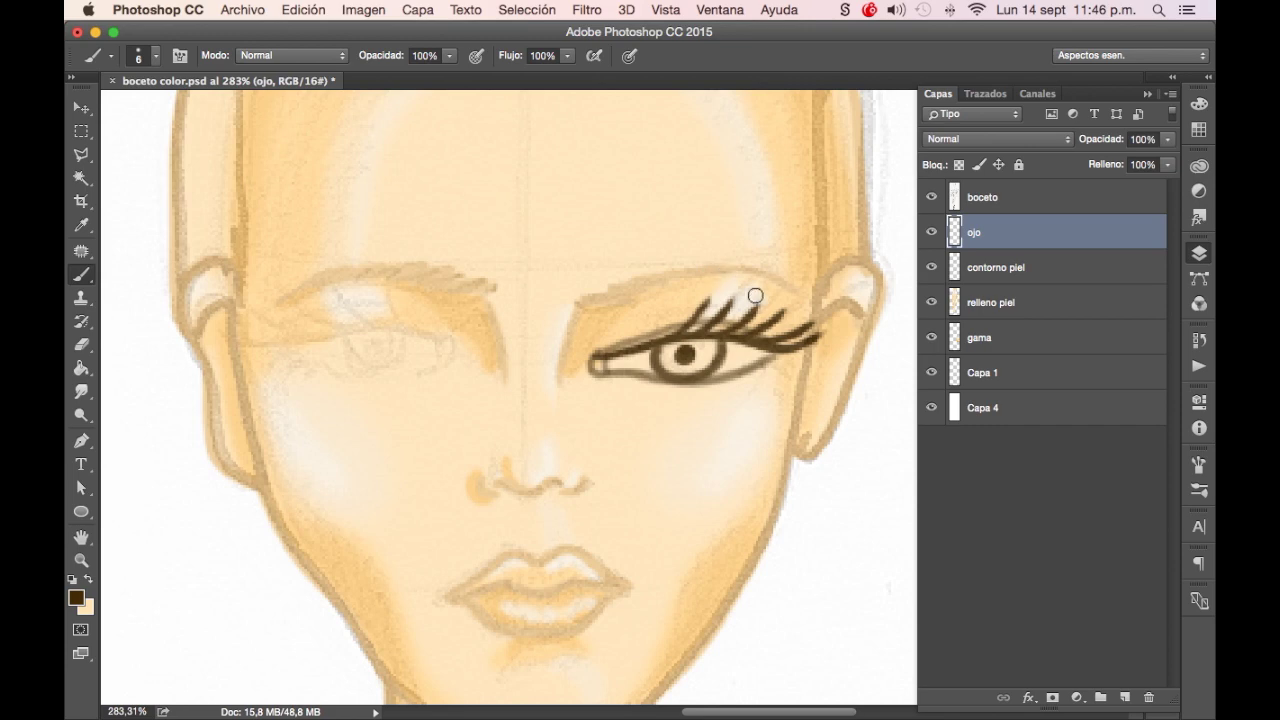
{"action": "mouse_move", "coordinate": [756, 364]}
{"action": "left_mouse_down"}
{"action": "mouse_move", "coordinate": [790, 354]}
{"action": "mouse_move", "coordinate": [730, 388]}
{"action": "left_mouse_up"}
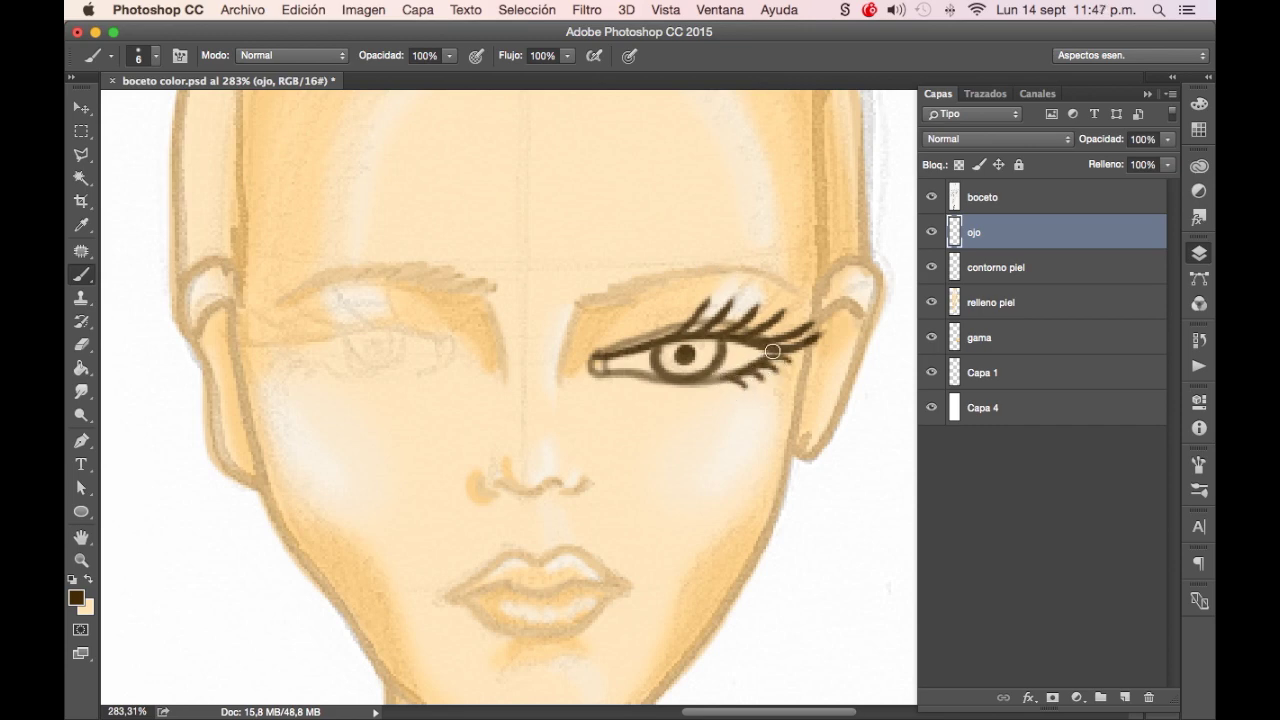
{"action": "left_click_drag", "start_coordinate": [597, 358], "coordinate": [630, 378]}
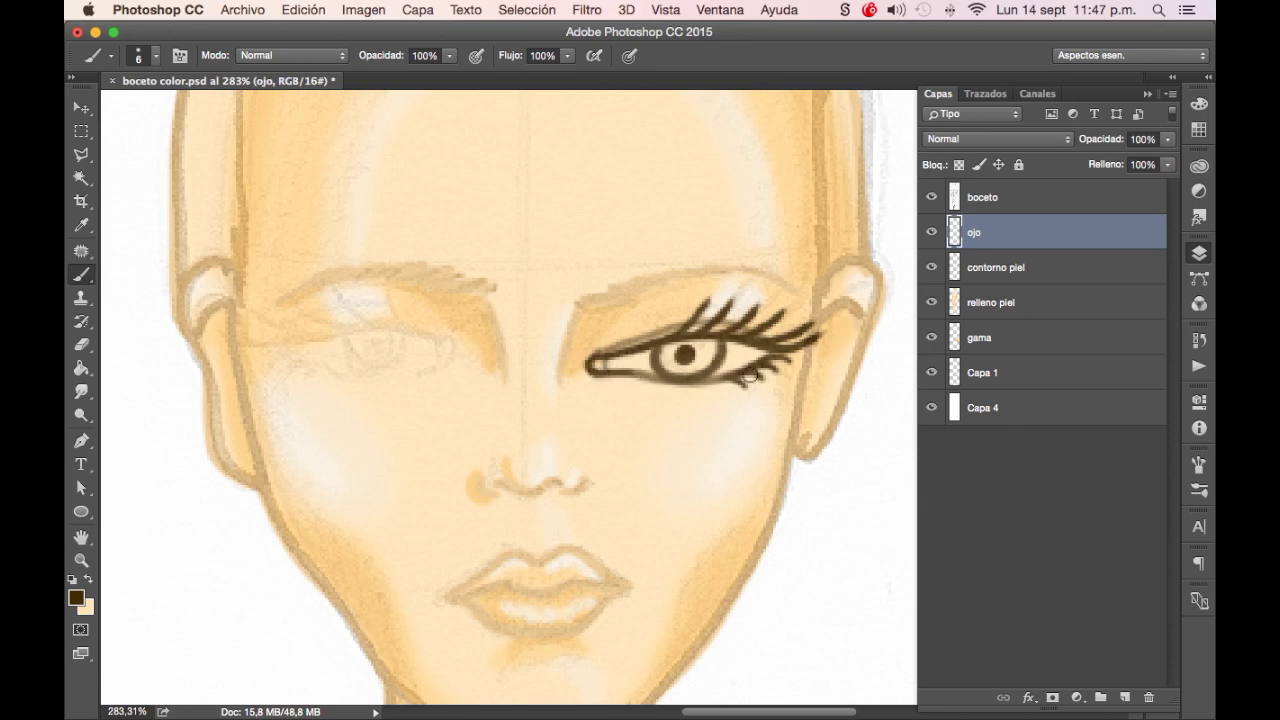
Add a new layer above contorno piel named 'ojo relleno'
{"action": "left_click", "coordinate": [1025, 268]}
{"action": "left_click", "coordinate": [1124, 697]}
{"action": "double_click", "coordinate": [978, 268]}
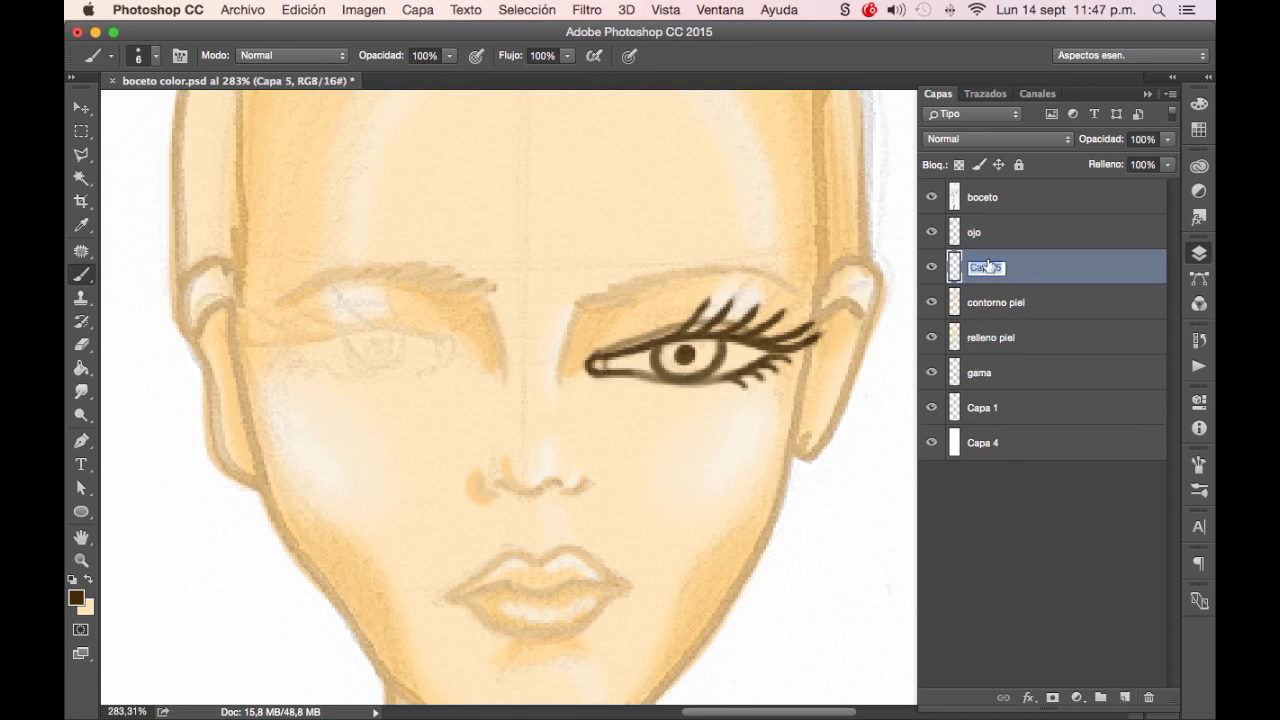
{"action": "type", "text": "ojo relleno"}
{"action": "key", "text": "Return"}
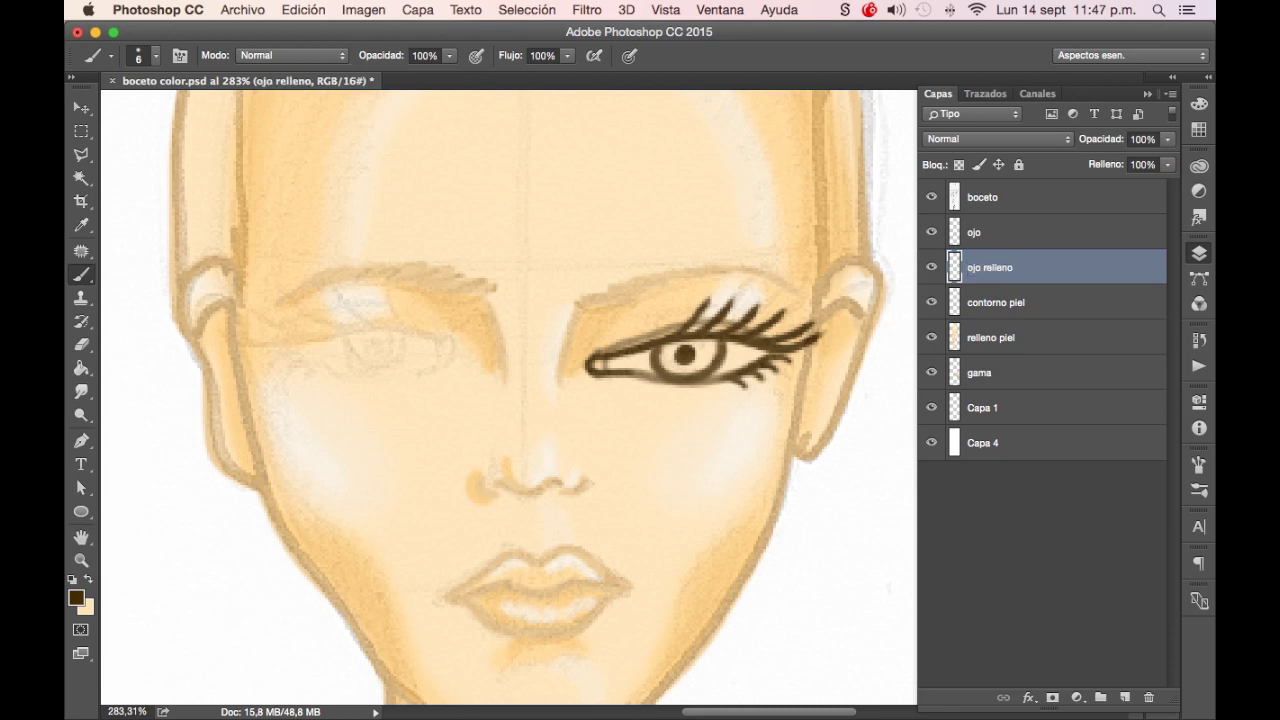
Paint the eye white in white, then shade it with light grey
{"action": "left_click", "coordinate": [72, 579]}
{"action": "left_click", "coordinate": [88, 579]}
{"action": "left_click_drag", "start_coordinate": [617, 360], "coordinate": [646, 374]}
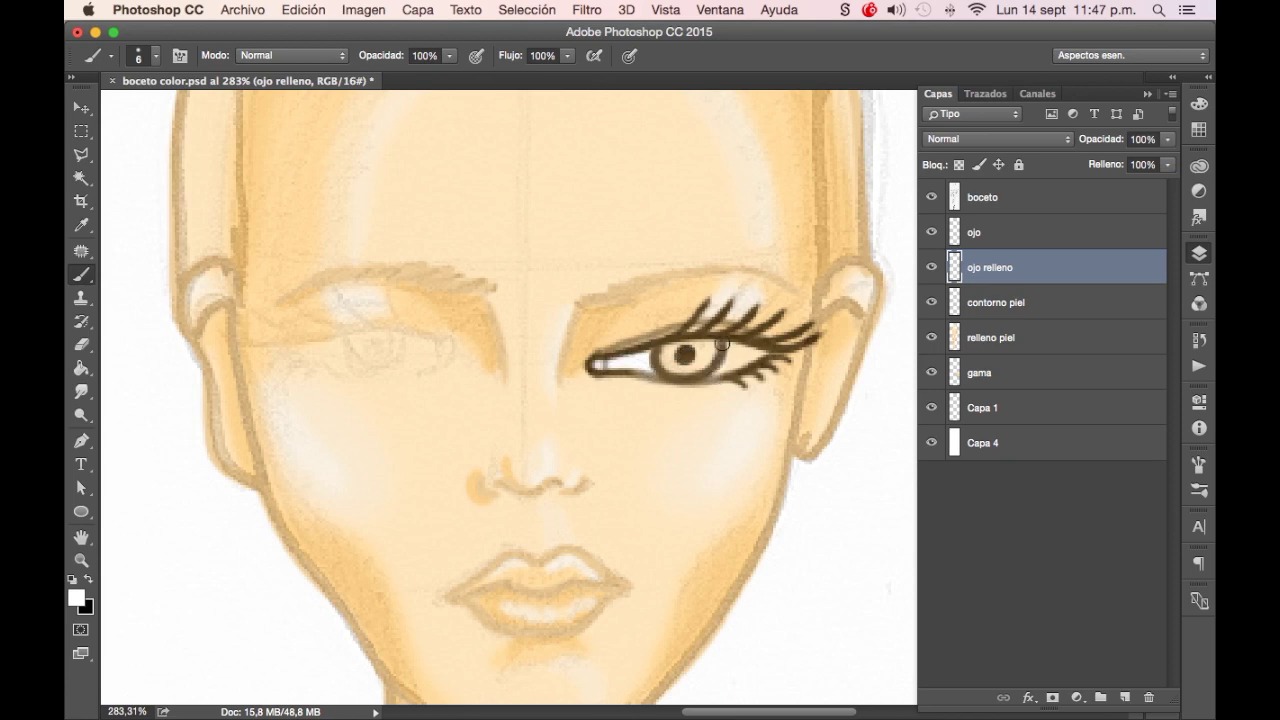
{"action": "left_click_drag", "start_coordinate": [726, 350], "coordinate": [758, 358]}
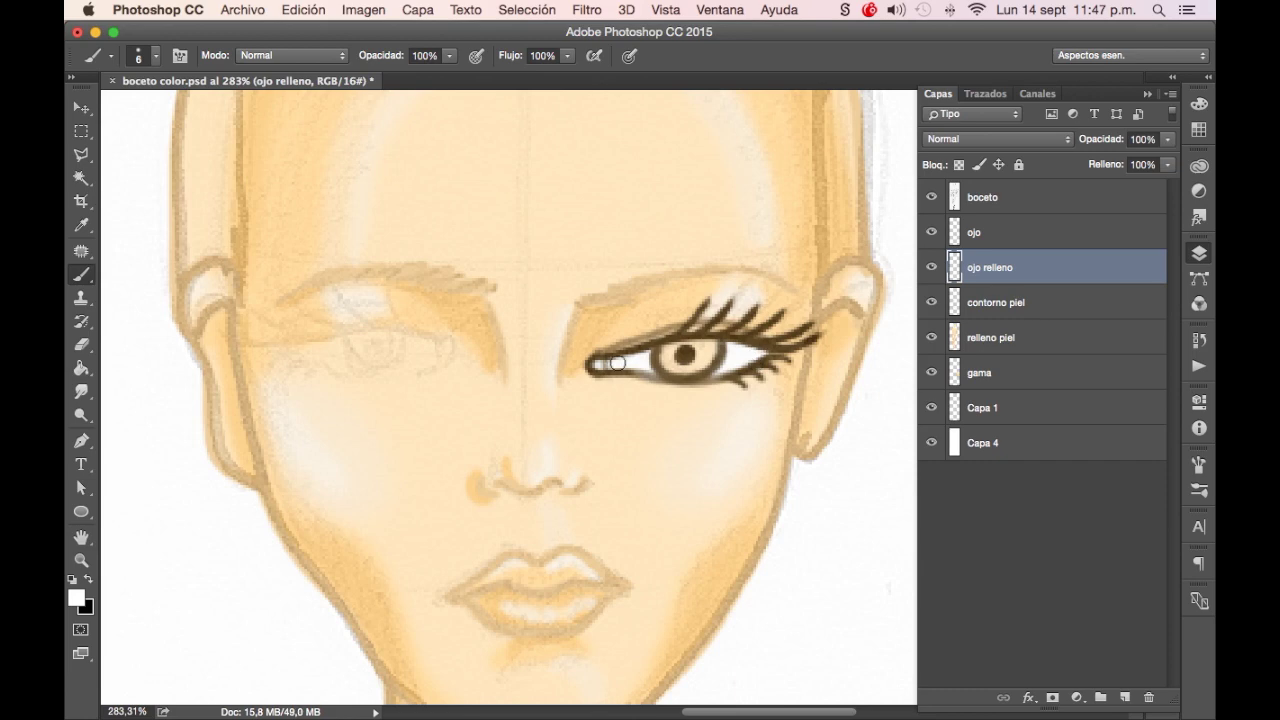
{"action": "left_click", "coordinate": [77, 598]}
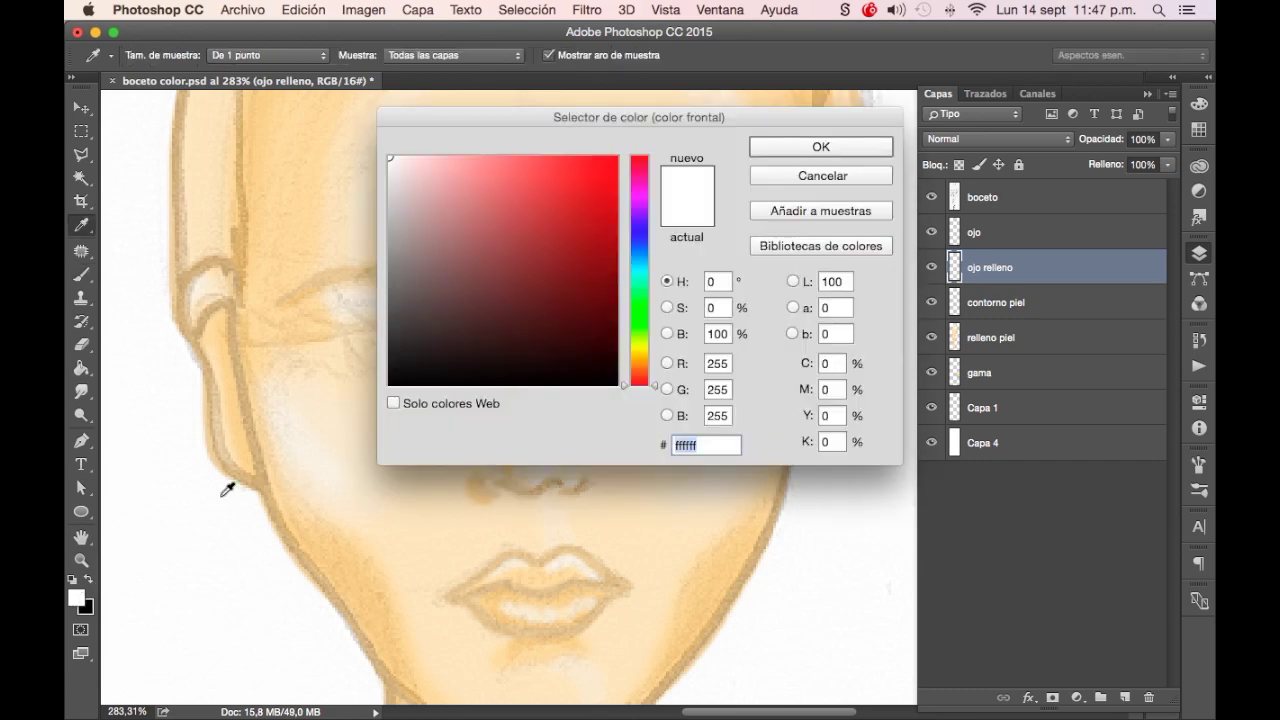
{"action": "left_click_drag", "start_coordinate": [393, 190], "coordinate": [386, 203]}
{"action": "left_click", "coordinate": [822, 146]}
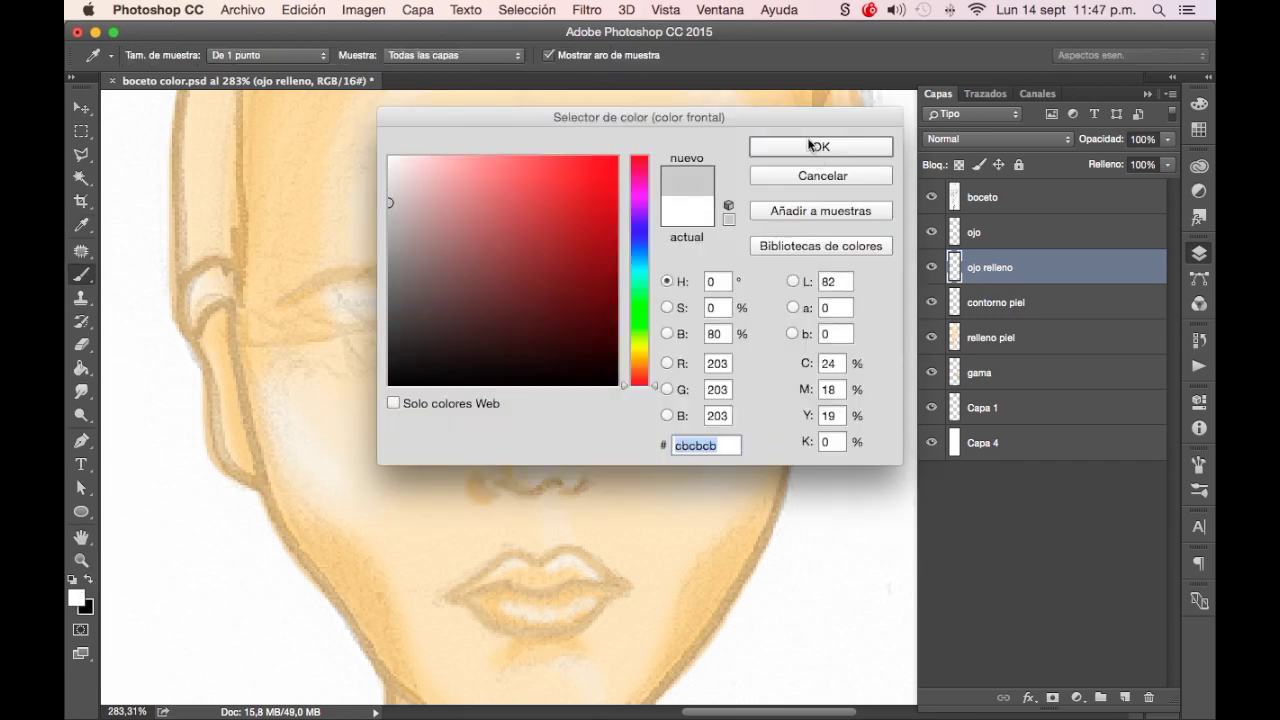
{"action": "left_click_drag", "start_coordinate": [612, 361], "coordinate": [644, 353]}
{"action": "left_click_drag", "start_coordinate": [729, 343], "coordinate": [784, 347]}
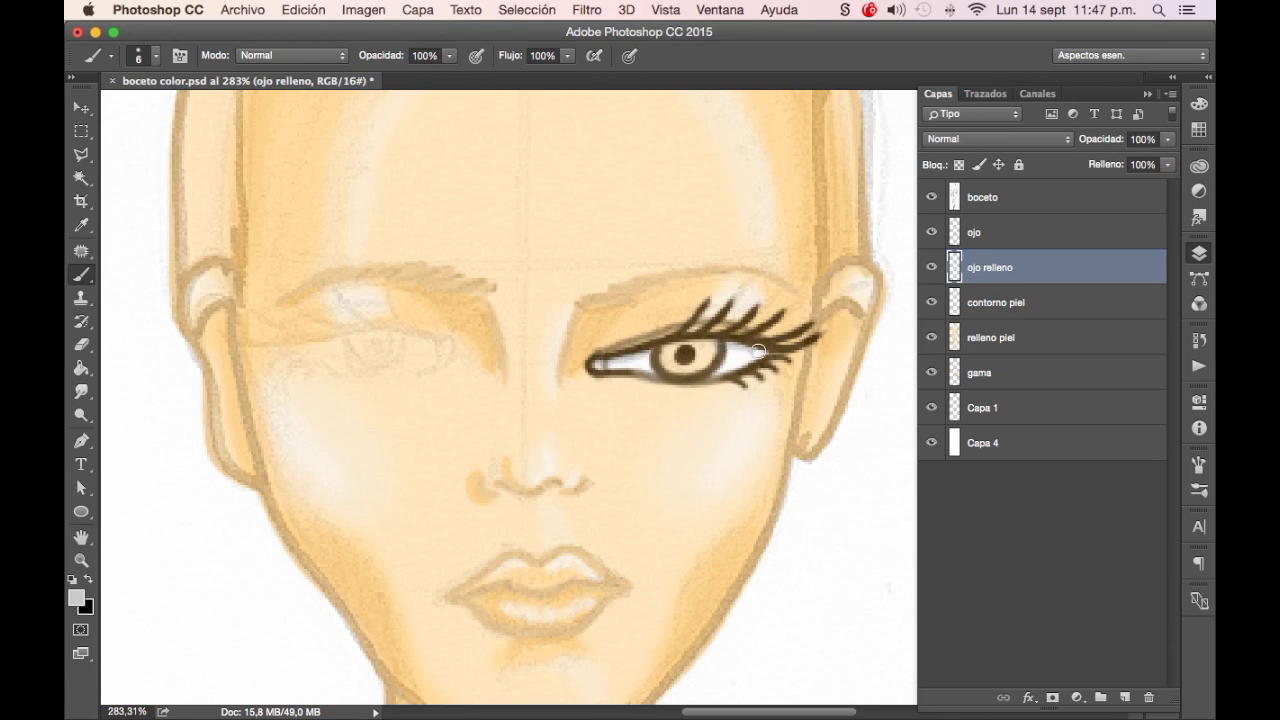
Pick a pale pink, then paint the iris dark olive green
{"action": "left_click", "coordinate": [78, 598]}
{"action": "left_click_drag", "start_coordinate": [562, 178], "coordinate": [421, 164]}
{"action": "left_click", "coordinate": [785, 147]}
{"action": "left_click", "coordinate": [78, 597]}
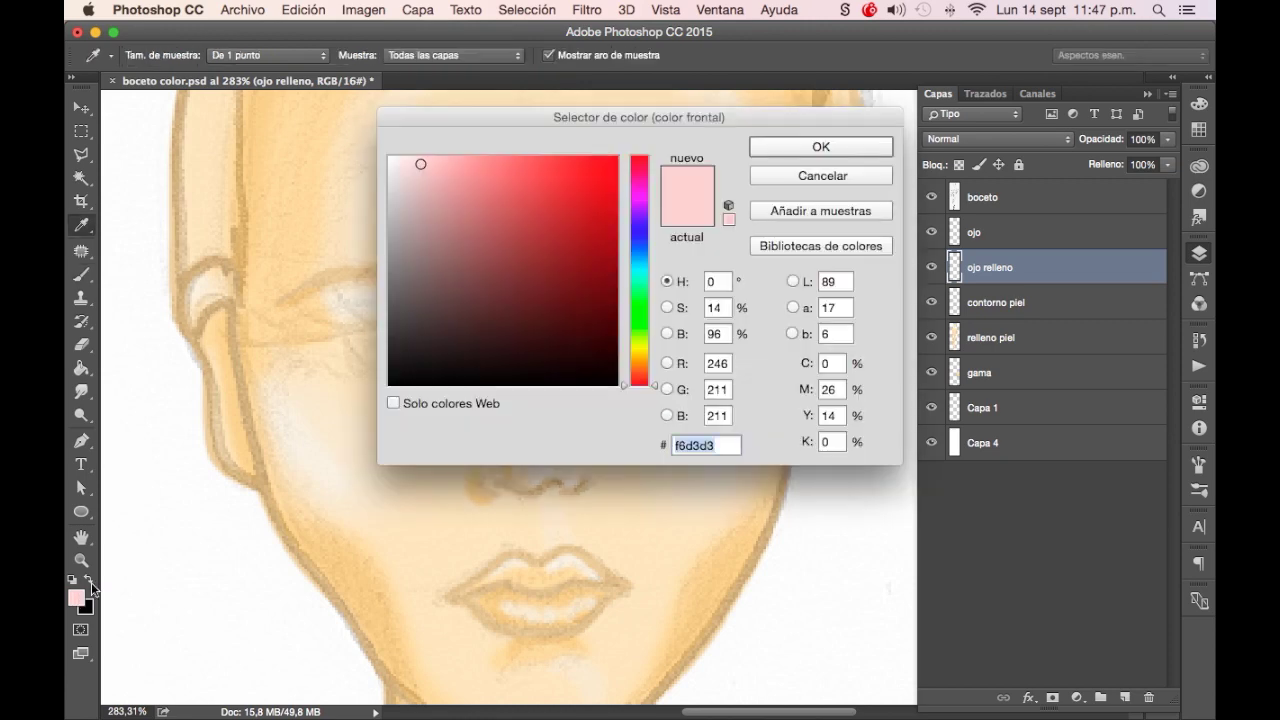
{"action": "left_click_drag", "start_coordinate": [629, 332], "coordinate": [634, 342]}
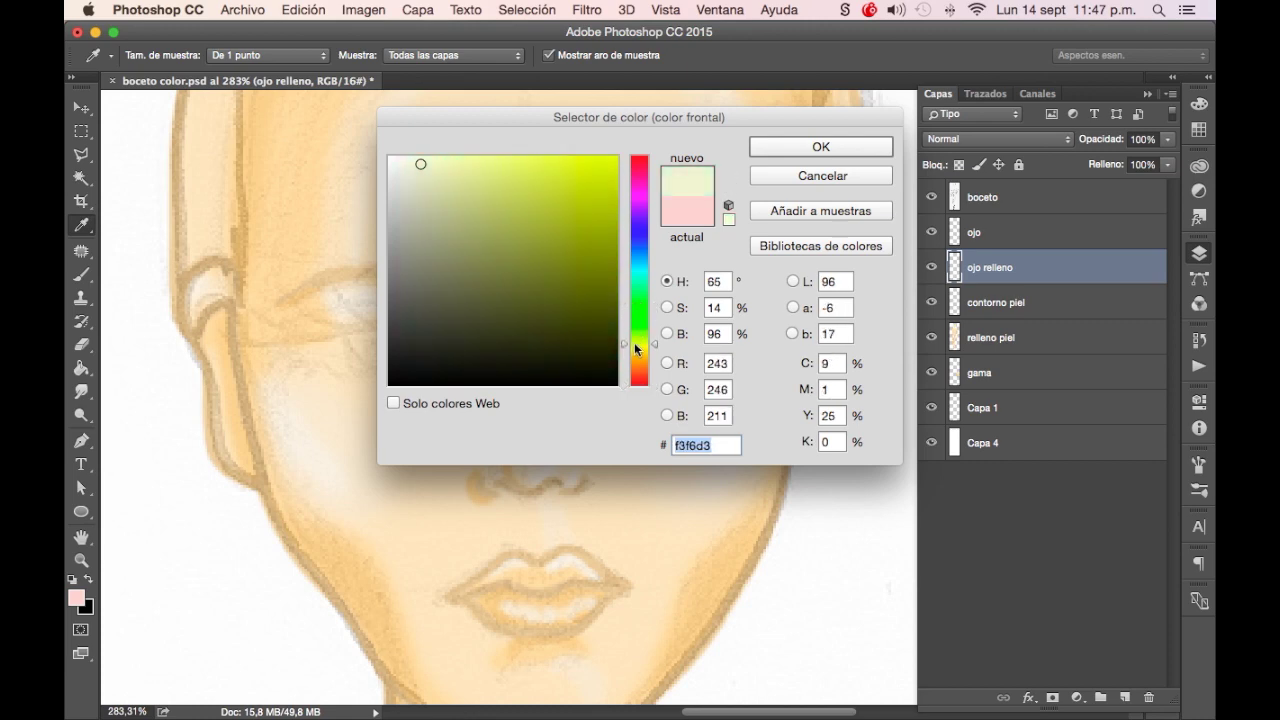
{"action": "left_click", "coordinate": [603, 277]}
{"action": "left_click", "coordinate": [800, 147]}
{"action": "key", "text": "b"}
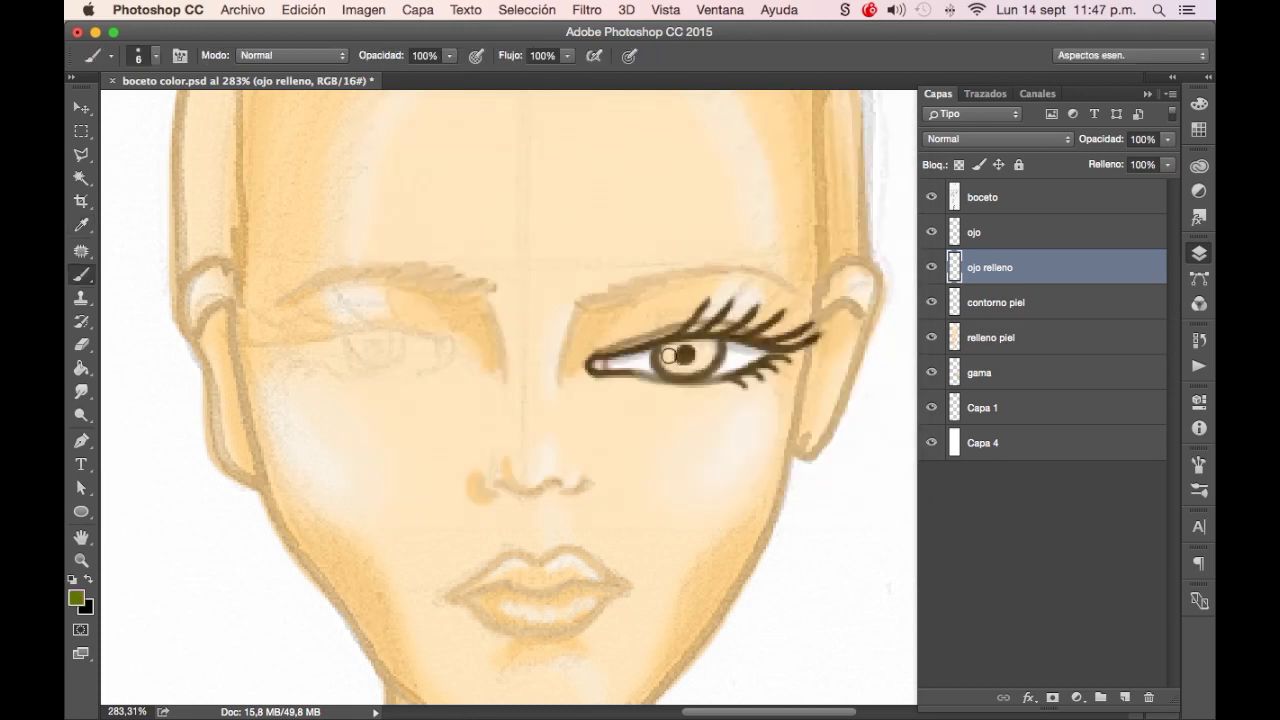
{"action": "mouse_move", "coordinate": [668, 350]}
{"action": "left_mouse_down"}
{"action": "mouse_move", "coordinate": [696, 366]}
{"action": "mouse_move", "coordinate": [708, 350]}
{"action": "mouse_move", "coordinate": [686, 346]}
{"action": "left_mouse_up"}
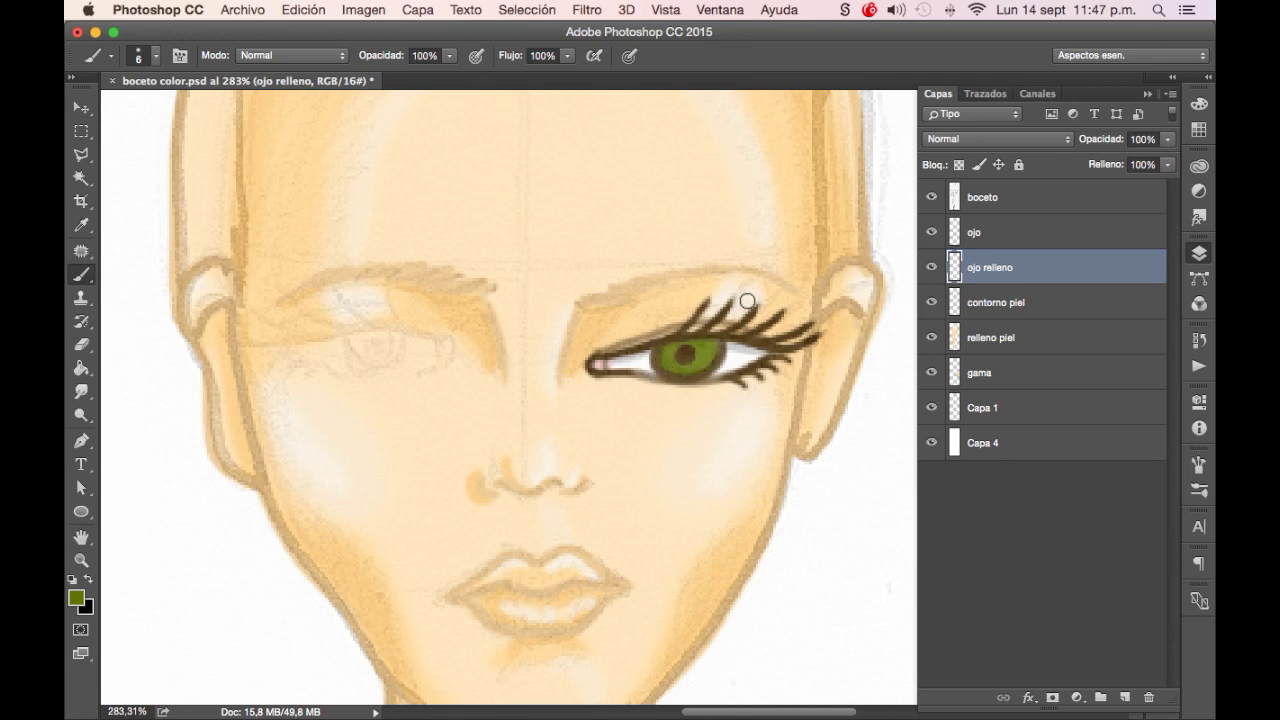
Add brighter green around the pupil and light yellow-green iris highlights with a 6 px brush
{"action": "left_click", "coordinate": [76, 598]}
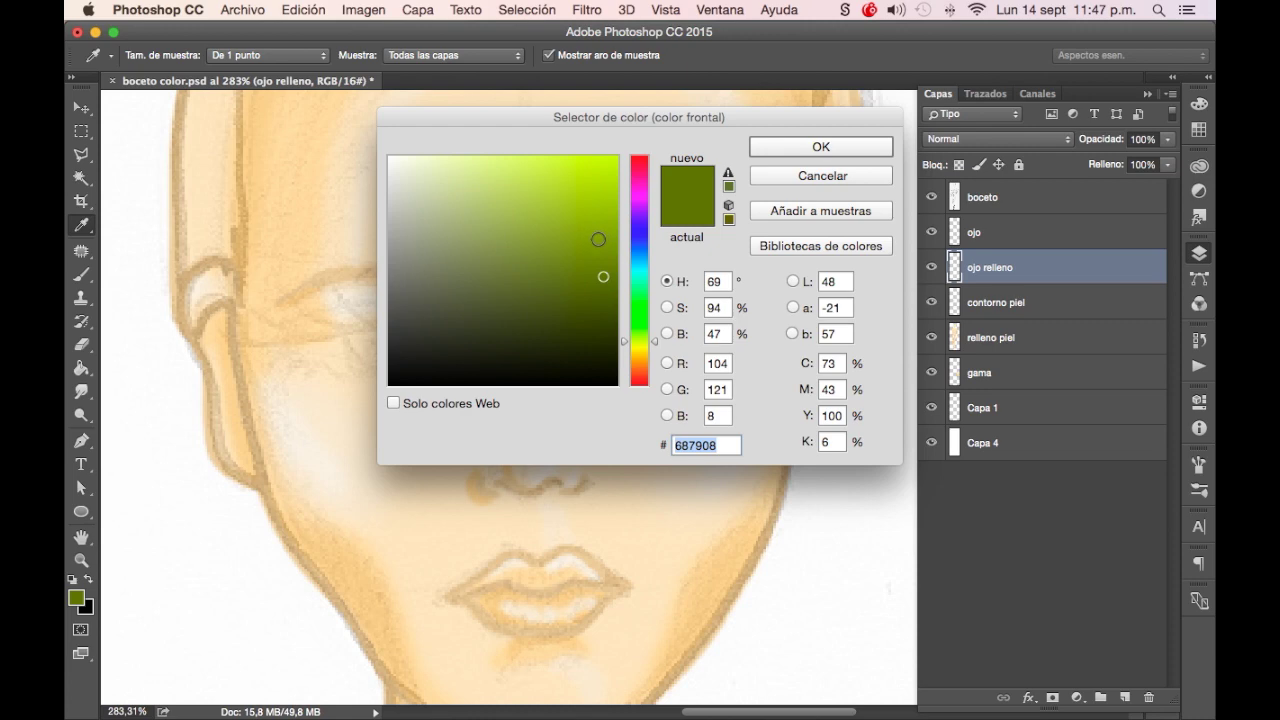
{"action": "left_click", "coordinate": [590, 250]}
{"action": "left_click", "coordinate": [800, 145]}
{"action": "left_click_drag", "start_coordinate": [678, 350], "coordinate": [706, 355]}
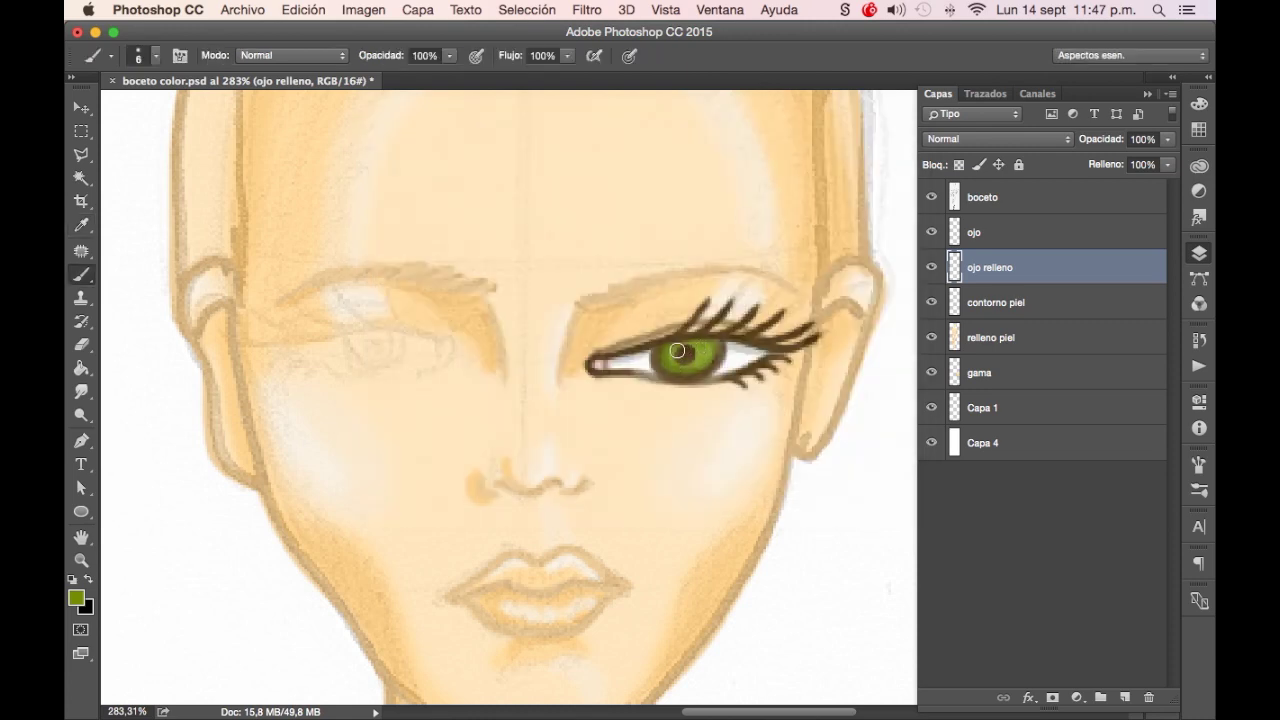
{"action": "left_click", "coordinate": [76, 598]}
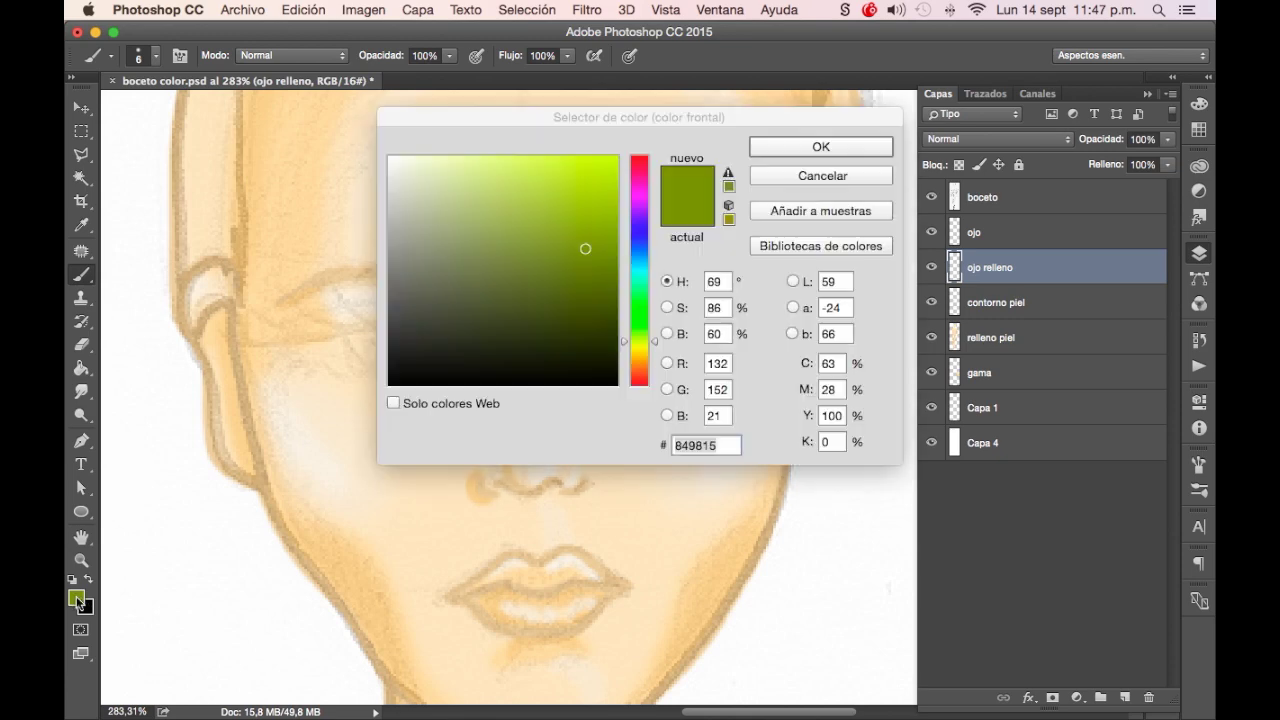
{"action": "left_click", "coordinate": [572, 204]}
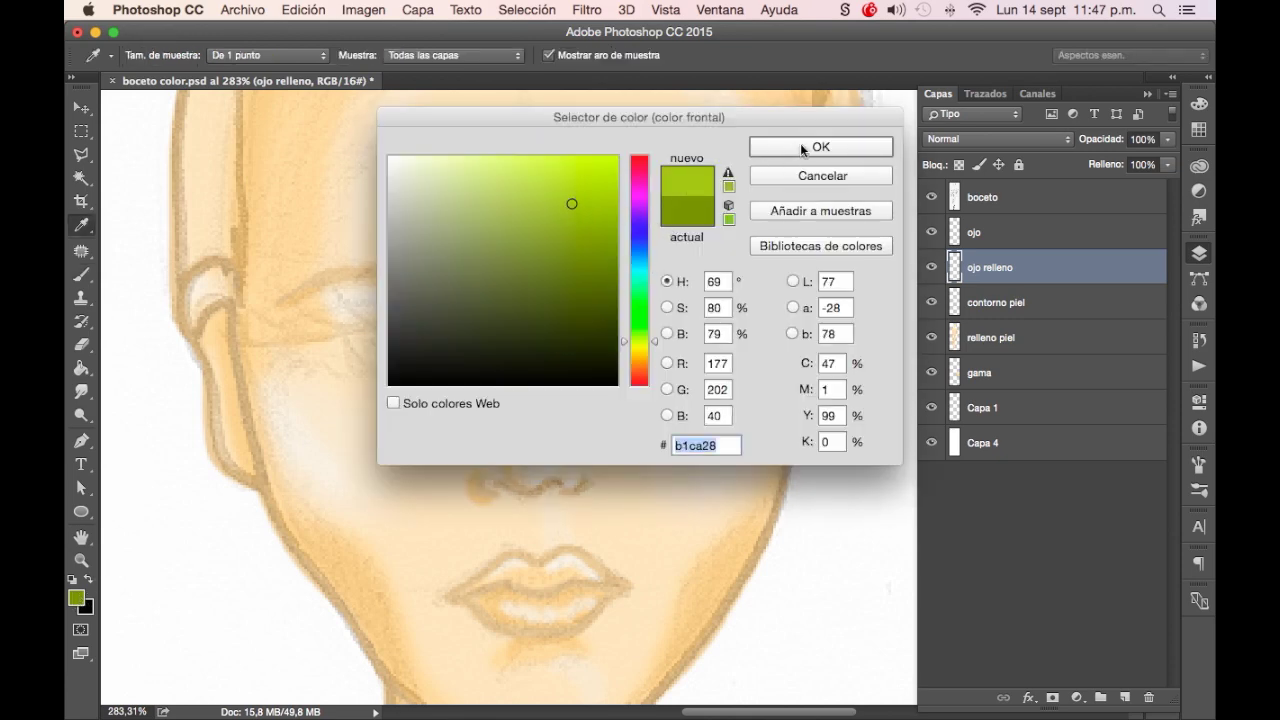
{"action": "left_click", "coordinate": [820, 147]}
{"action": "right_click", "coordinate": [786, 316]}
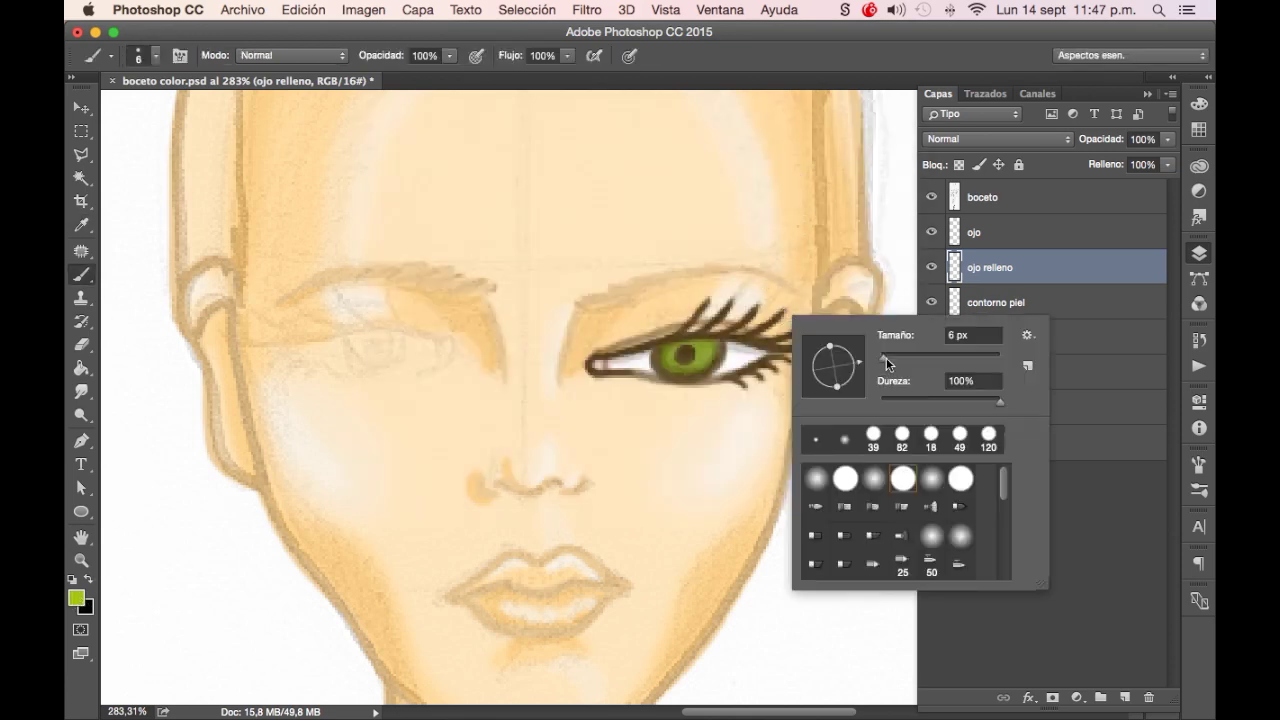
{"action": "left_click", "coordinate": [886, 357]}
{"action": "left_click_drag", "start_coordinate": [881, 359], "coordinate": [884, 359]}
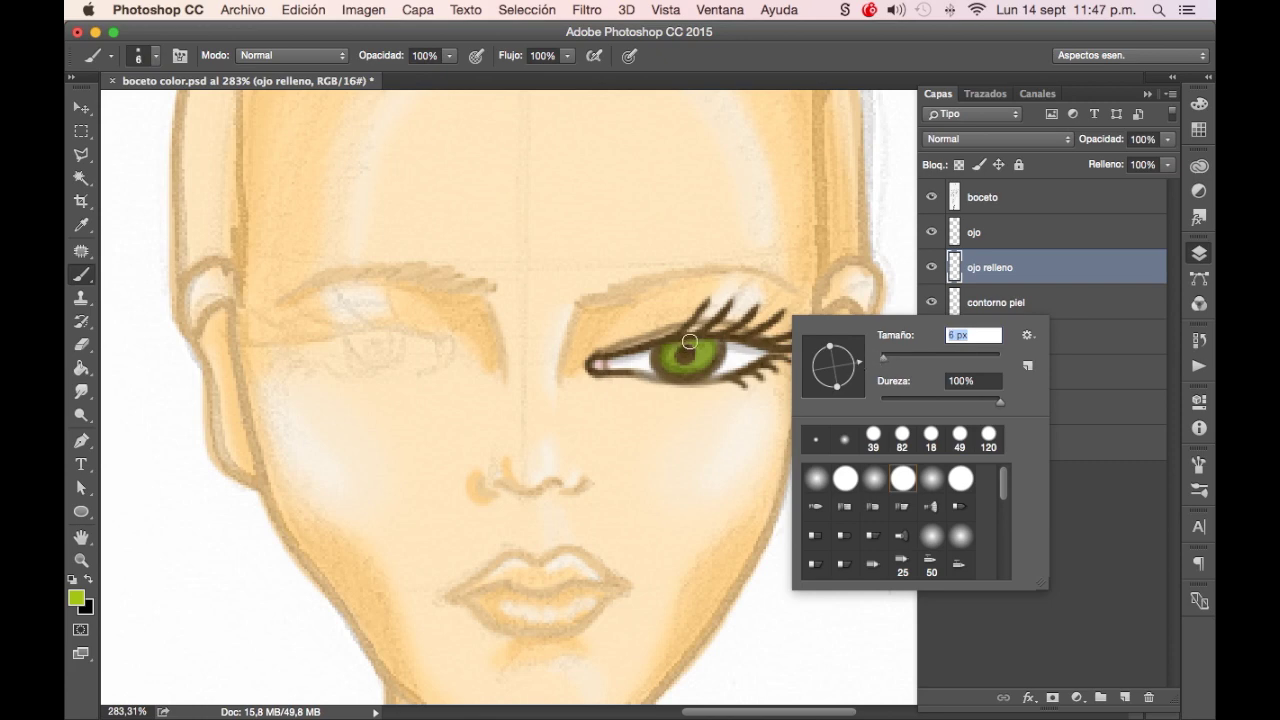
{"action": "key", "text": "Return"}
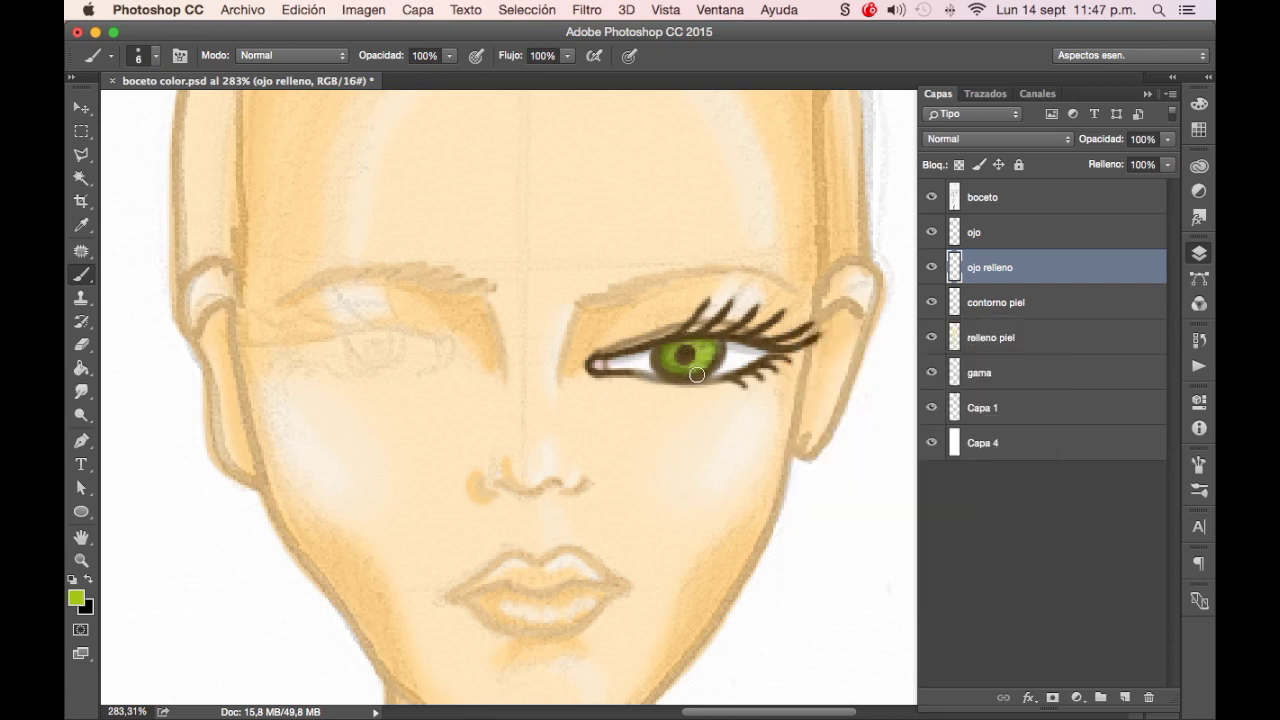
{"action": "left_click_drag", "start_coordinate": [697, 374], "coordinate": [703, 338]}
Pick a purple, then reset the colours and make white the painting colour
{"action": "left_click", "coordinate": [76, 598]}
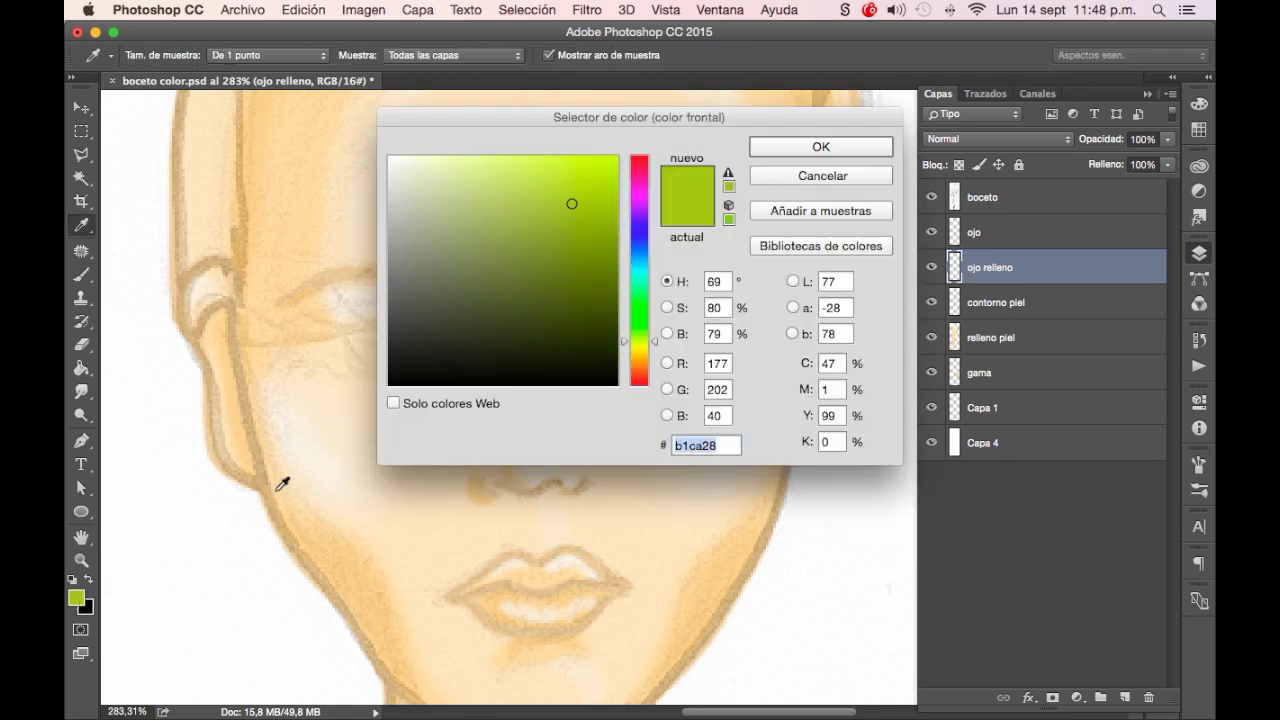
{"action": "left_click_drag", "start_coordinate": [633, 215], "coordinate": [609, 228]}
{"action": "left_click", "coordinate": [785, 147]}
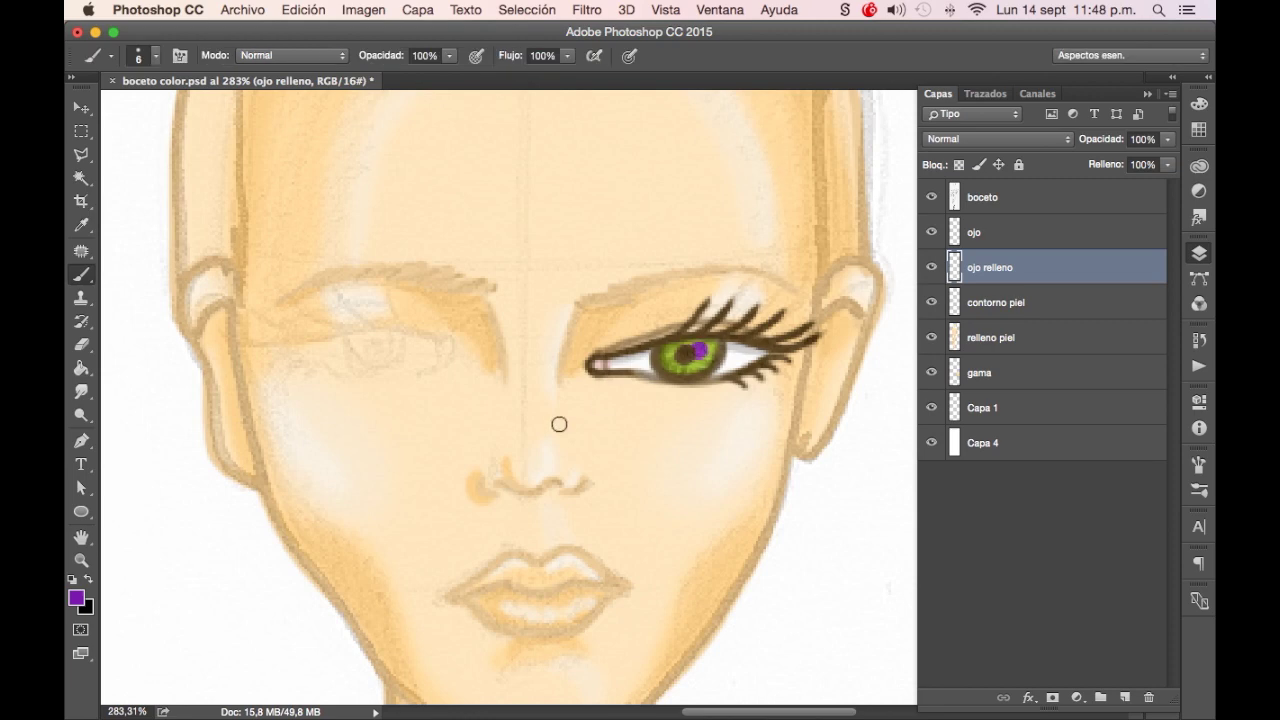
{"action": "left_click", "coordinate": [72, 579]}
{"action": "left_click", "coordinate": [88, 578]}
{"action": "scroll", "coordinate": [714, 430], "scroll_direction": "down", "scroll_amount": 3}
{"action": "scroll", "coordinate": [714, 430], "scroll_direction": "down", "scroll_amount": 2}
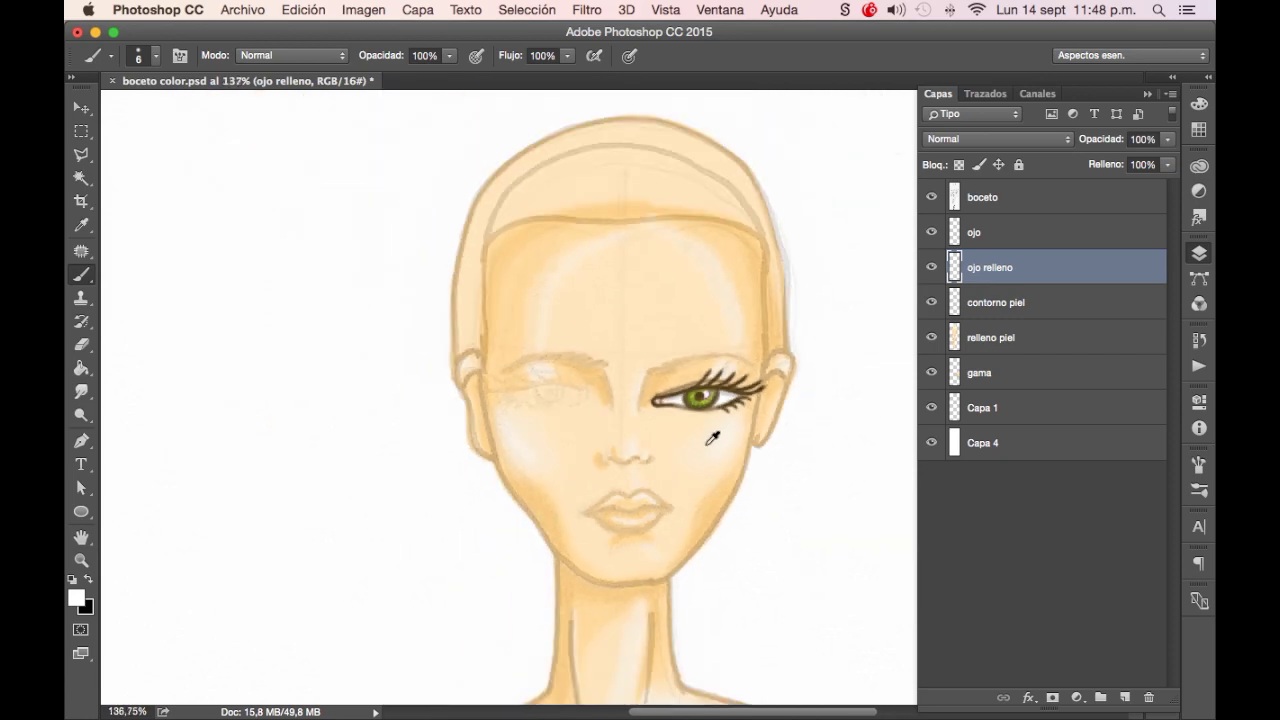
Merge the ojo relleno layer into the ojo layer
{"action": "key", "text": "v"}
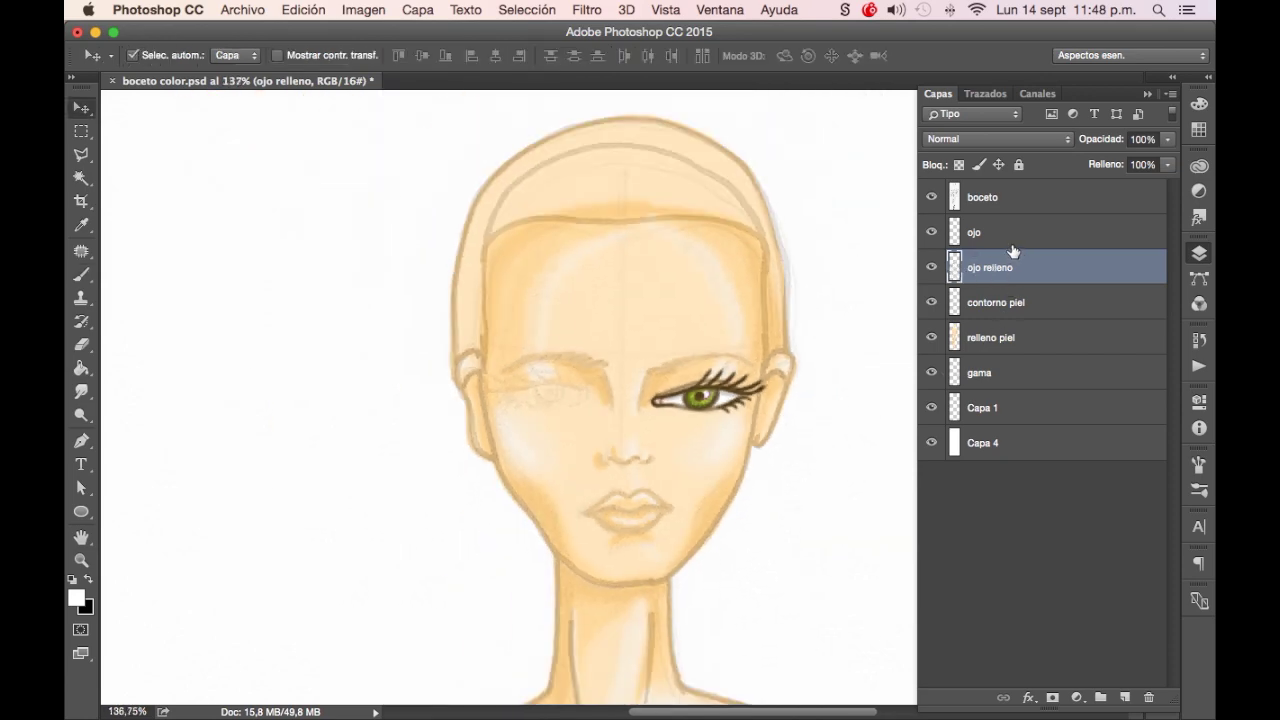
{"action": "left_click", "coordinate": [1012, 246], "text": "shift"}
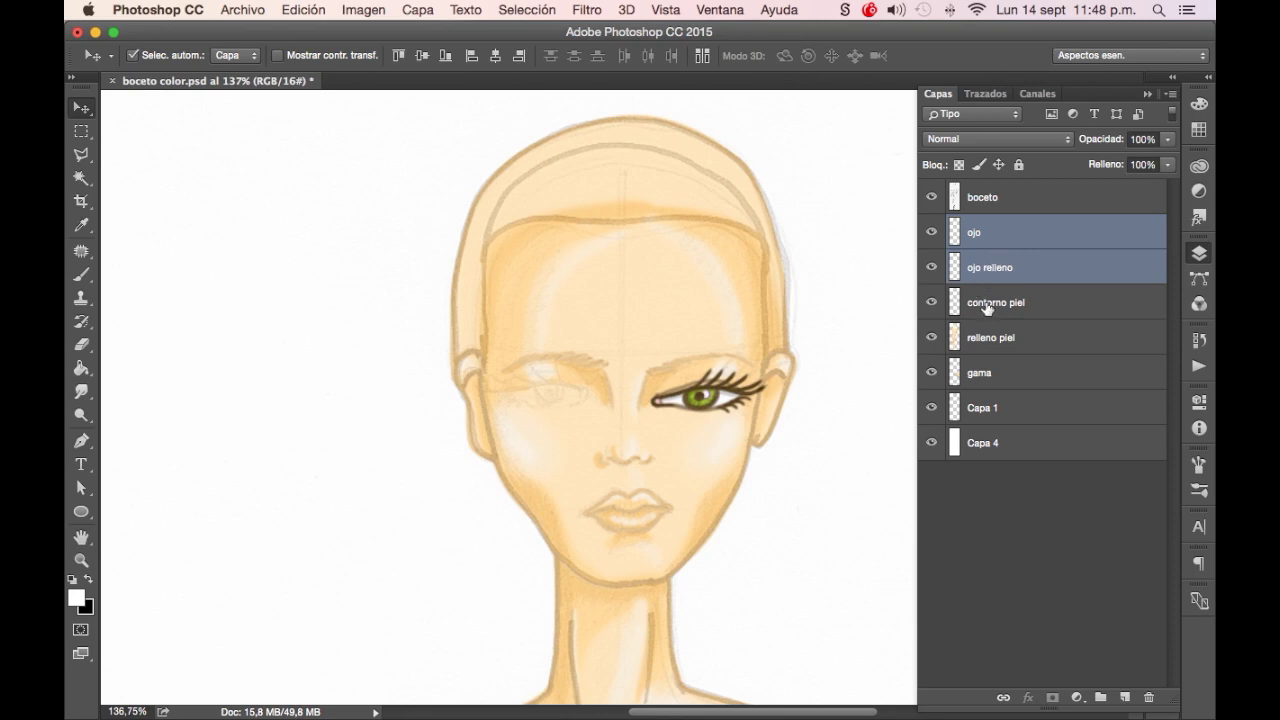
{"action": "key", "text": "ctrl+e"}
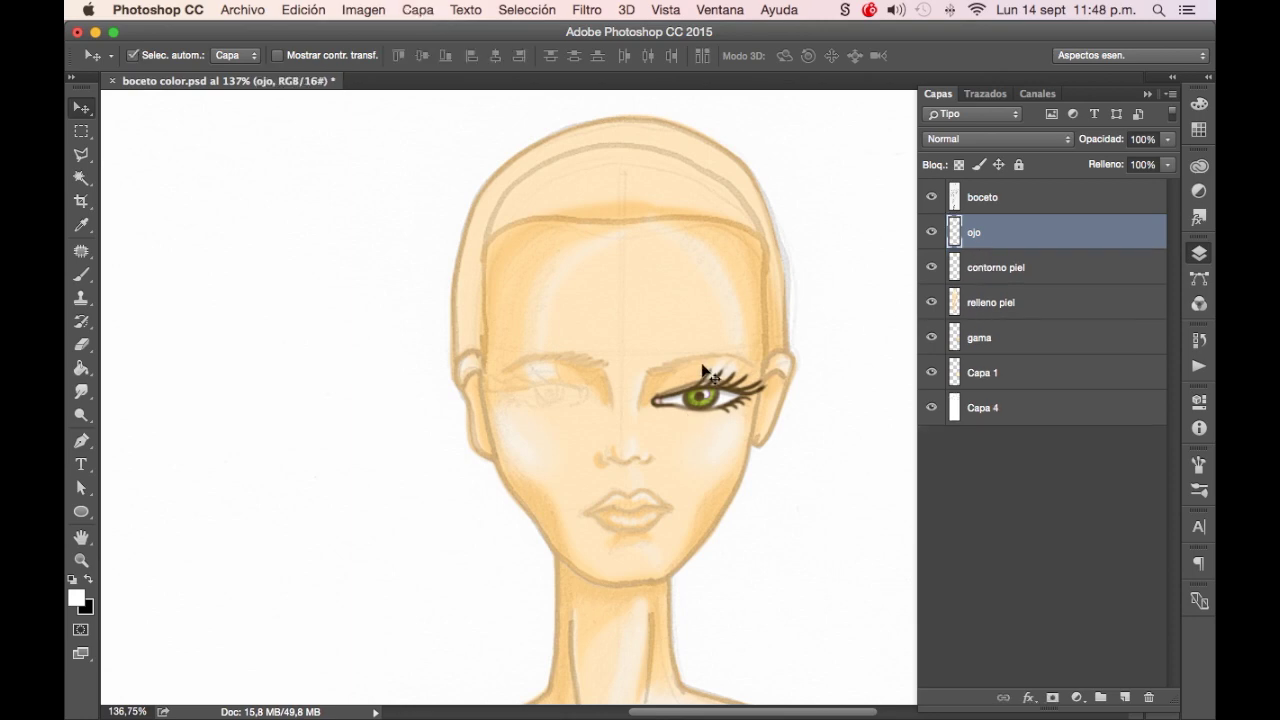
{"action": "scroll", "coordinate": [670, 398], "scroll_direction": "up", "scroll_amount": 3, "text": "alt"}
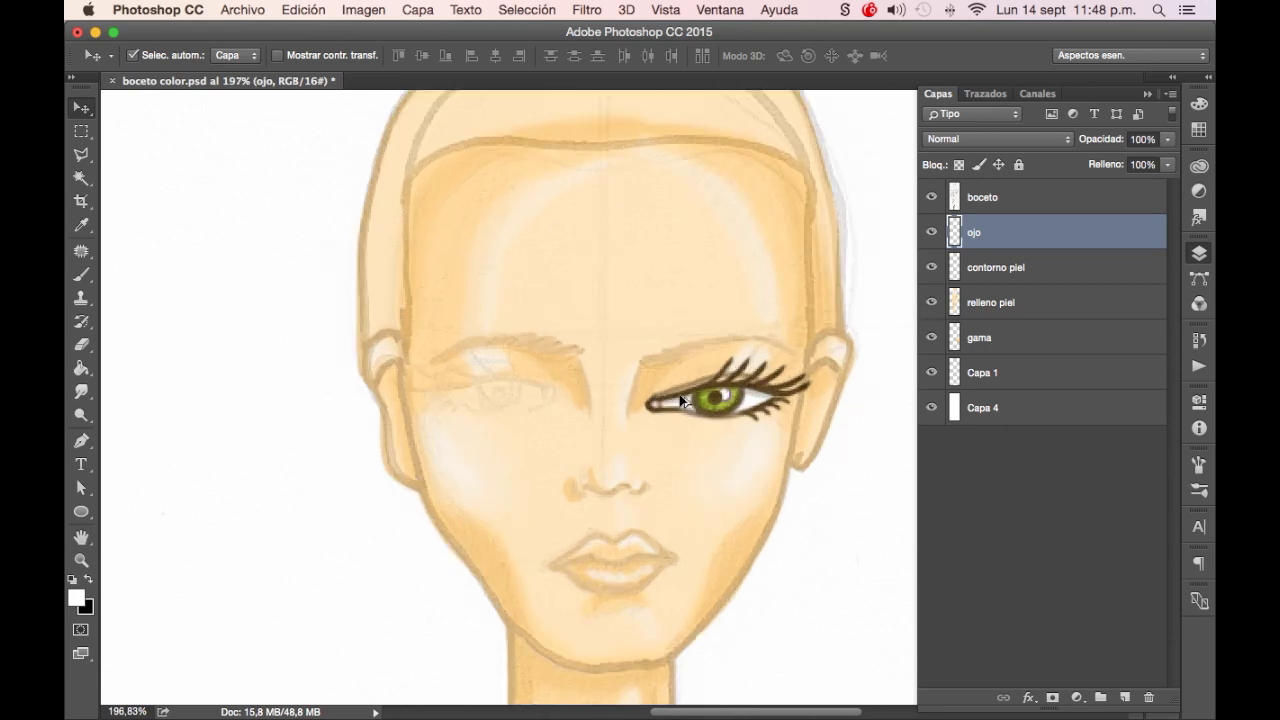
Paint a thick brown eyebrow sampled from the drawing, then duplicate the eye layer
{"action": "key", "text": "b"}
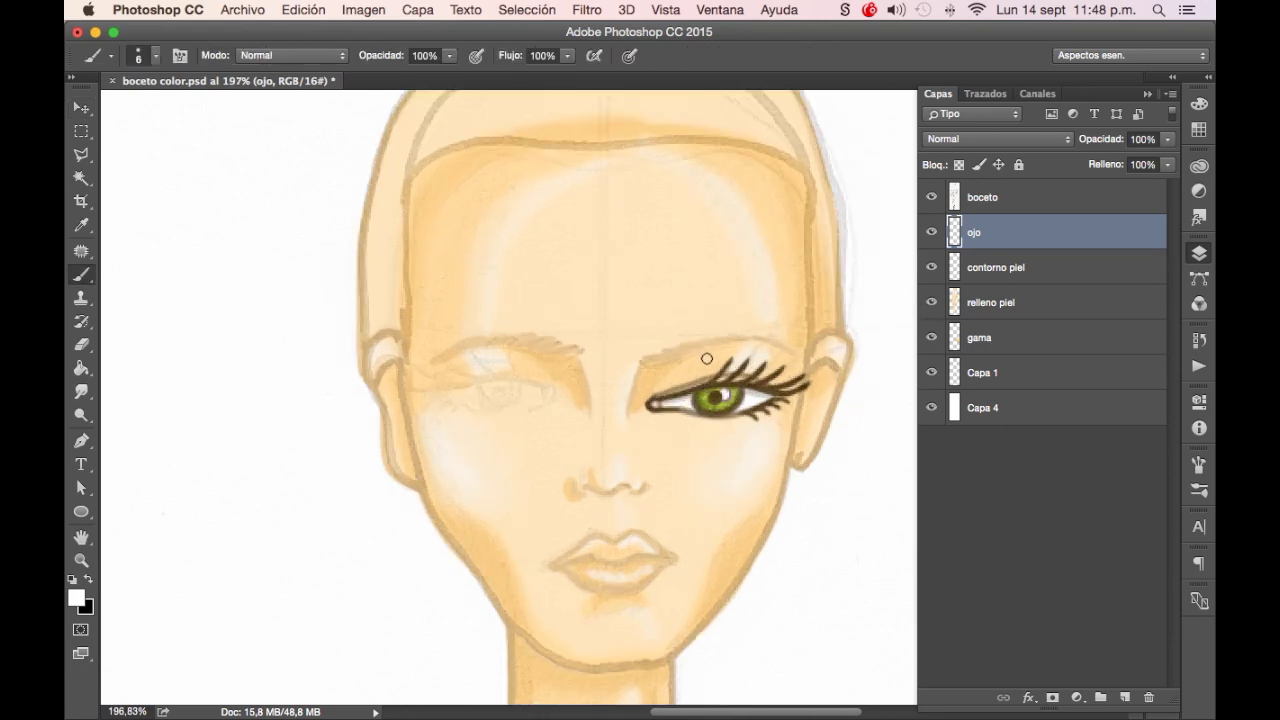
{"action": "key", "text": "i"}
{"action": "left_click", "coordinate": [777, 381]}
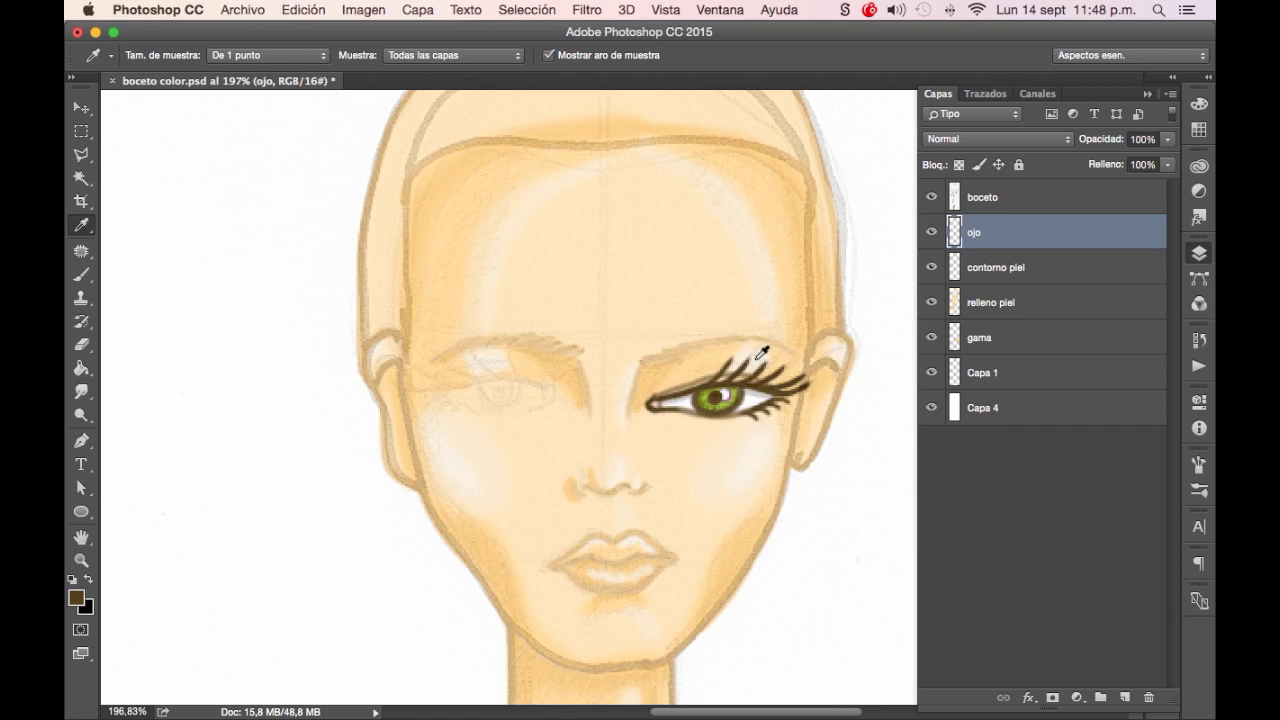
{"action": "key", "text": "b"}
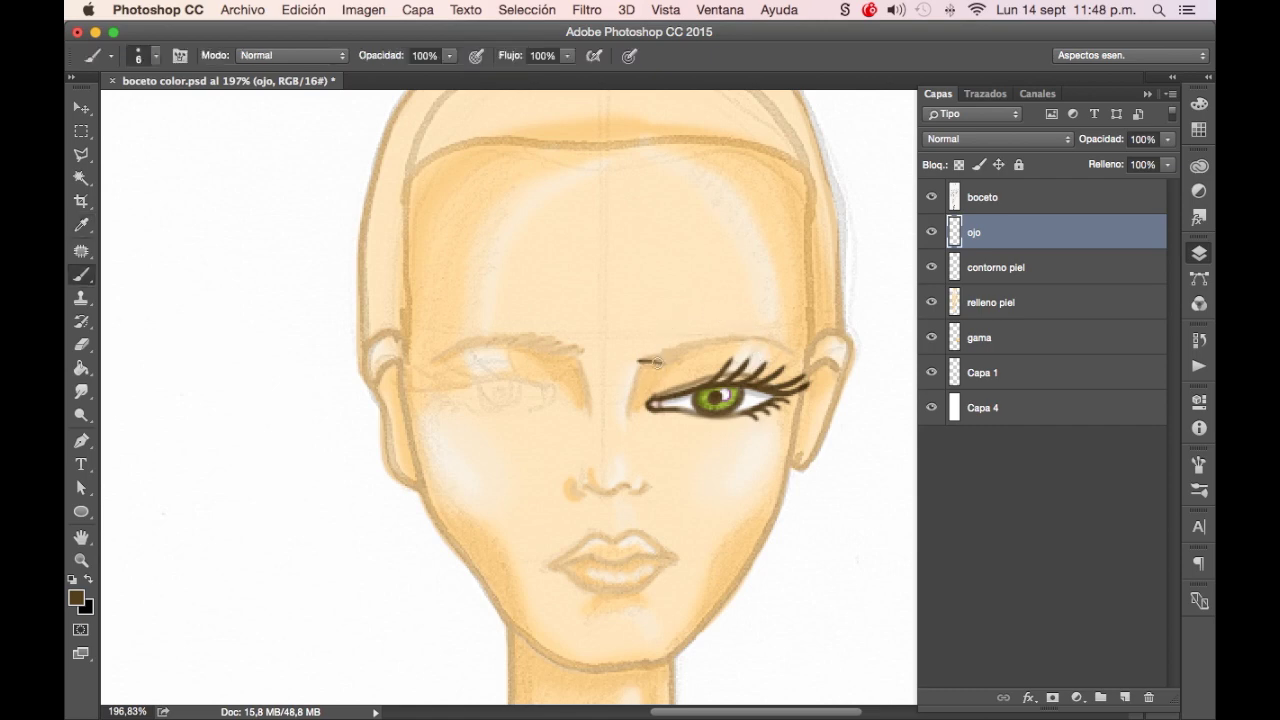
{"action": "mouse_move", "coordinate": [643, 362]}
{"action": "left_mouse_down"}
{"action": "mouse_move", "coordinate": [751, 341]}
{"action": "mouse_move", "coordinate": [799, 355]}
{"action": "left_mouse_up"}
{"action": "mouse_move", "coordinate": [661, 355]}
{"action": "left_mouse_down"}
{"action": "mouse_move", "coordinate": [752, 340]}
{"action": "mouse_move", "coordinate": [790, 355]}
{"action": "left_mouse_up"}
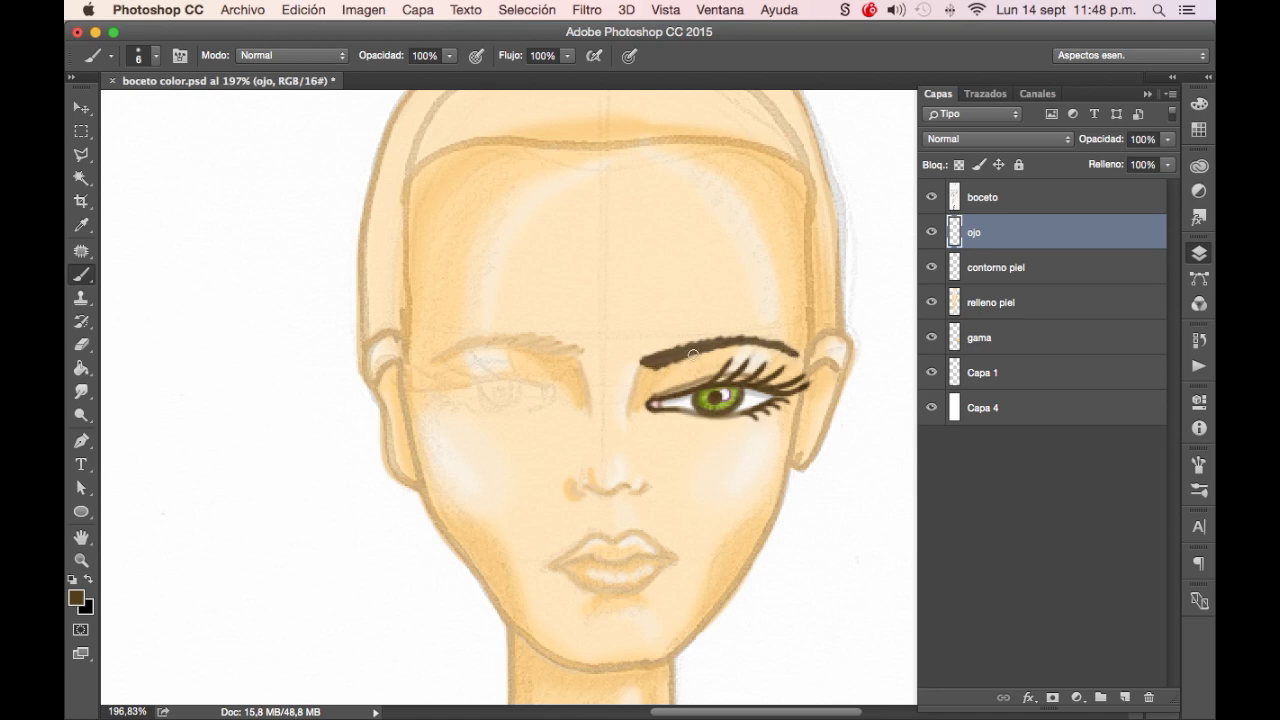
{"action": "left_click_drag", "start_coordinate": [716, 349], "coordinate": [768, 348]}
{"action": "key", "text": "v"}
{"action": "key", "text": "ctrl+j"}
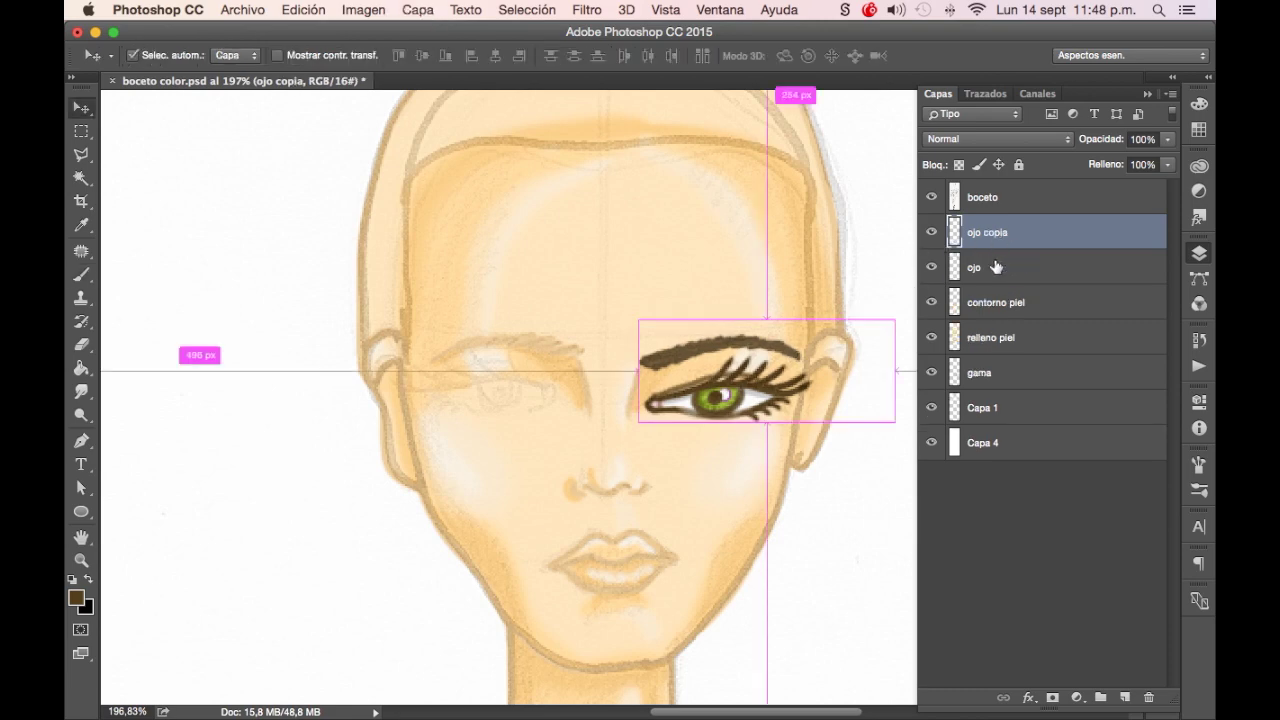
Flip the ojo copia eye and eyebrow copy horizontally
{"action": "left_click", "coordinate": [312, 14]}
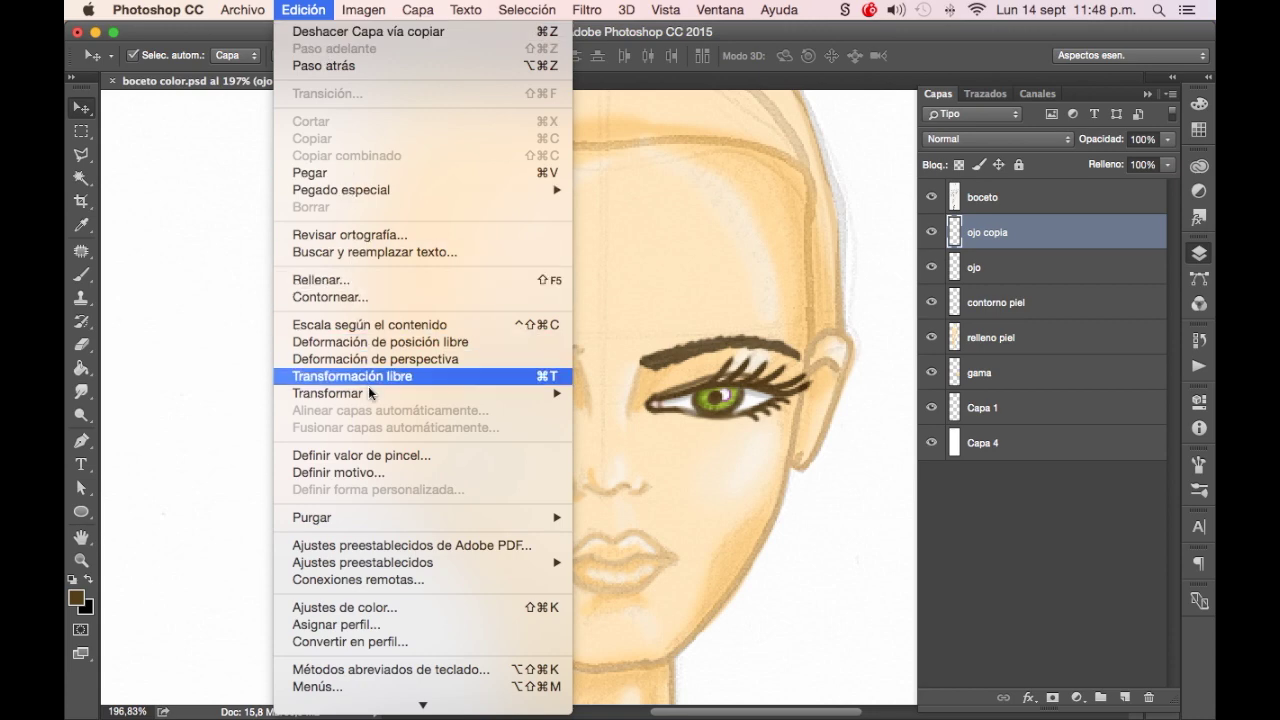
{"action": "mouse_move", "coordinate": [328, 393]}
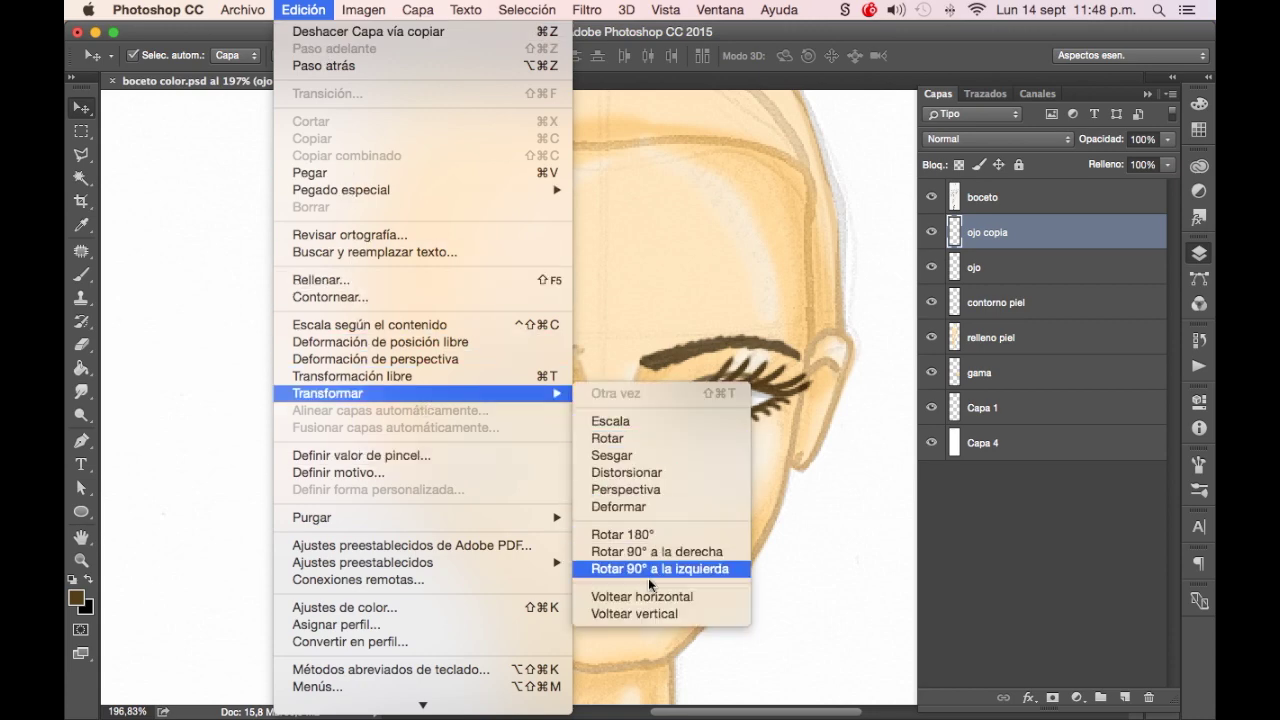
{"action": "left_click", "coordinate": [650, 597]}
{"action": "left_click", "coordinate": [982, 197]}
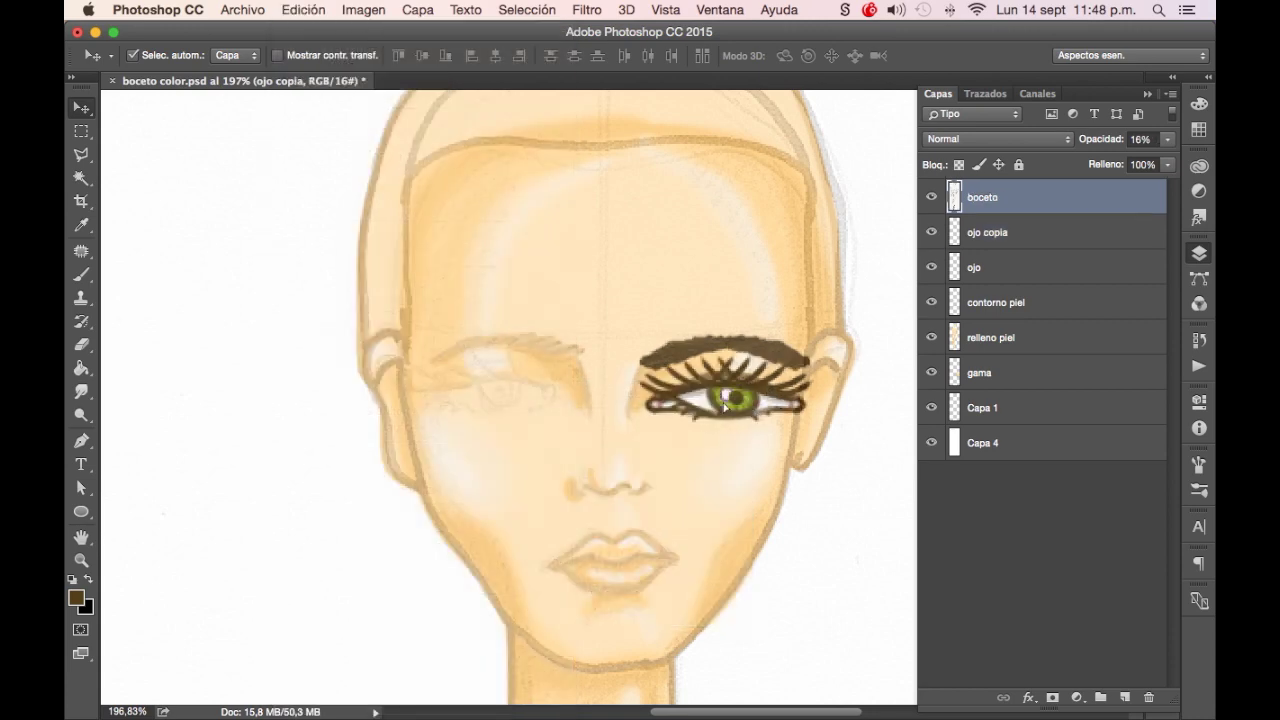
{"action": "left_click_drag", "start_coordinate": [720, 400], "coordinate": [606, 400]}
{"action": "key", "text": "ctrl+z"}
Place the mirrored copy as the left eye and brow, save, and hide boceto
{"action": "left_click", "coordinate": [1018, 235]}
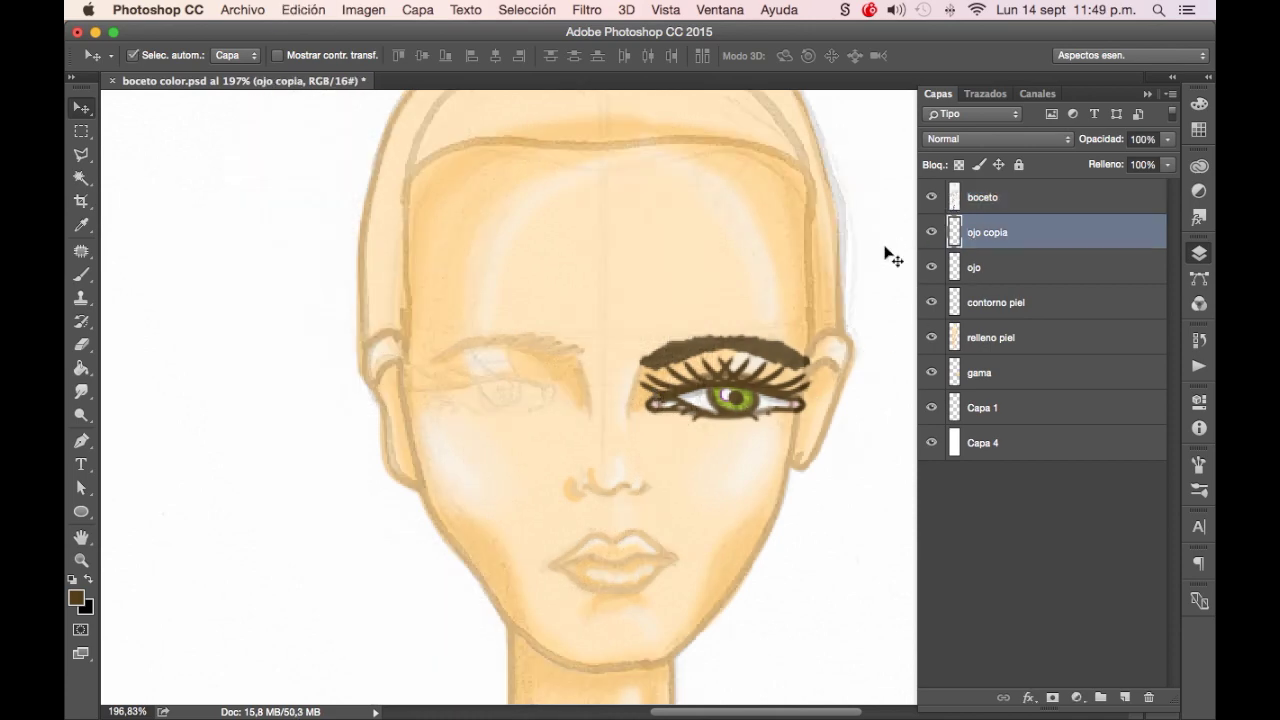
{"action": "key", "text": "ctrl+t"}
{"action": "left_click_drag", "start_coordinate": [694, 412], "coordinate": [512, 412]}
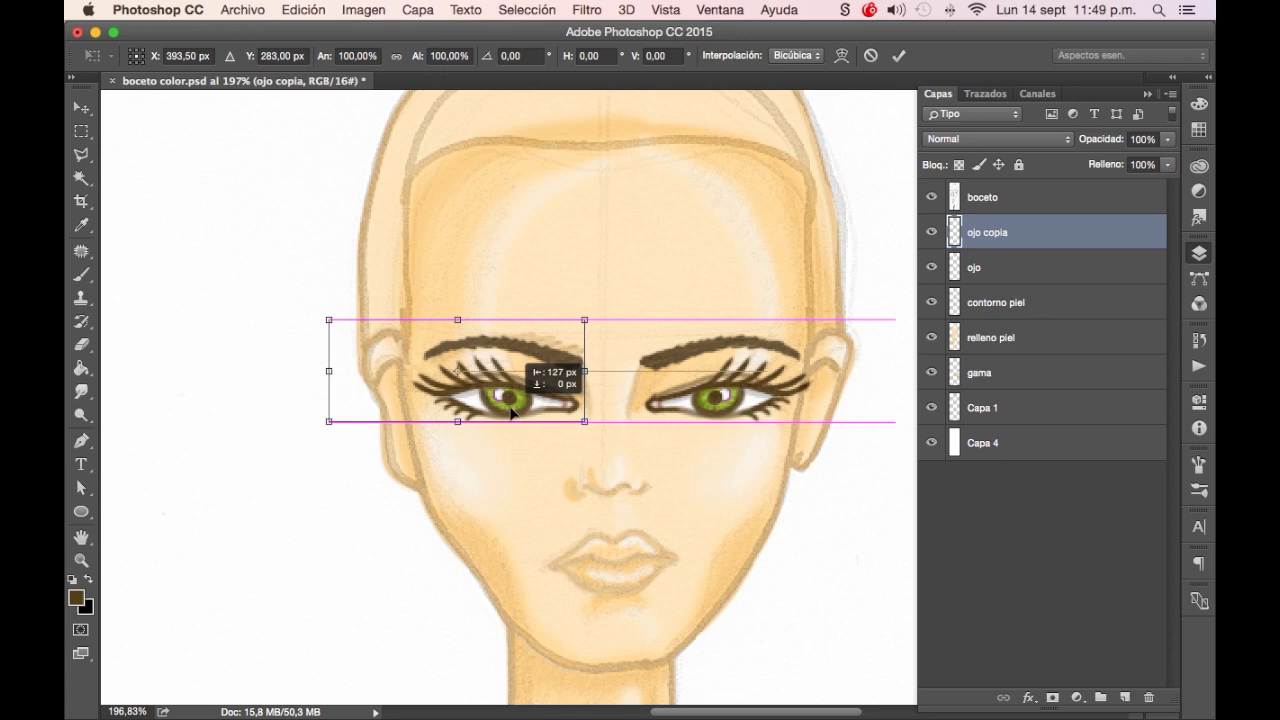
{"action": "left_click_drag", "start_coordinate": [512, 412], "coordinate": [512, 412]}
{"action": "key", "text": "Return"}
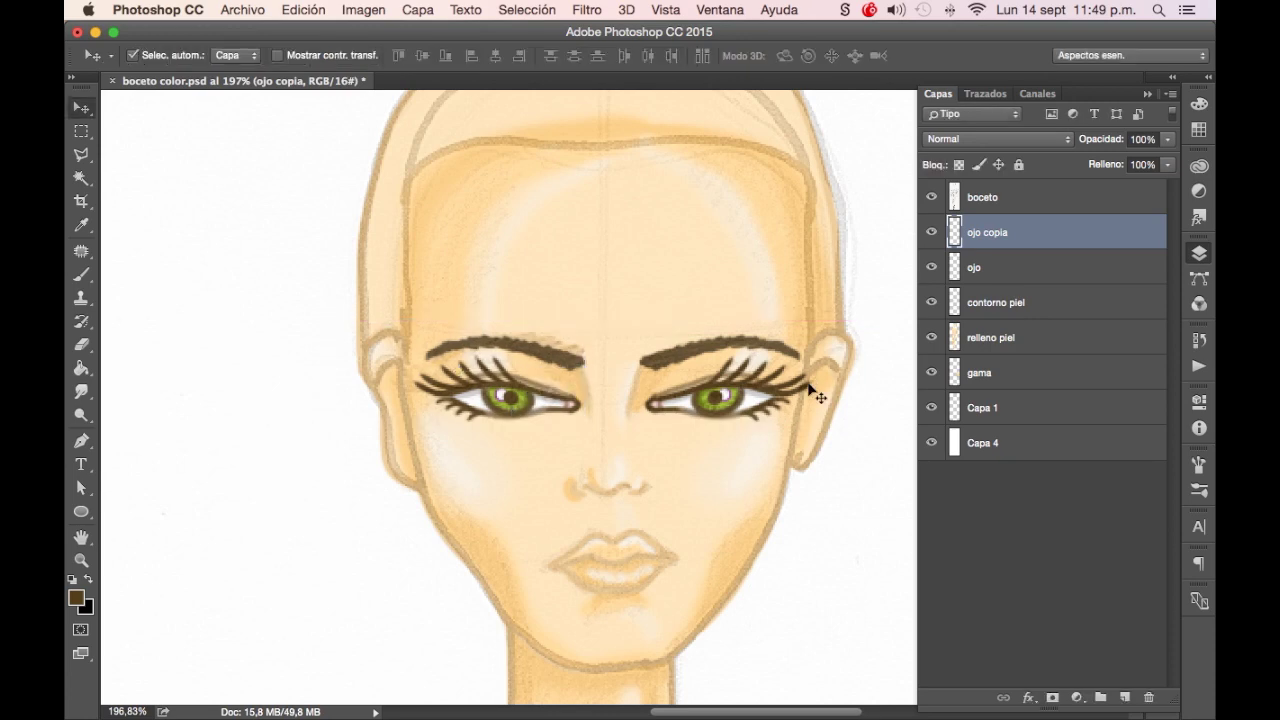
{"action": "key", "text": "super+s"}
{"action": "left_click", "coordinate": [931, 197]}
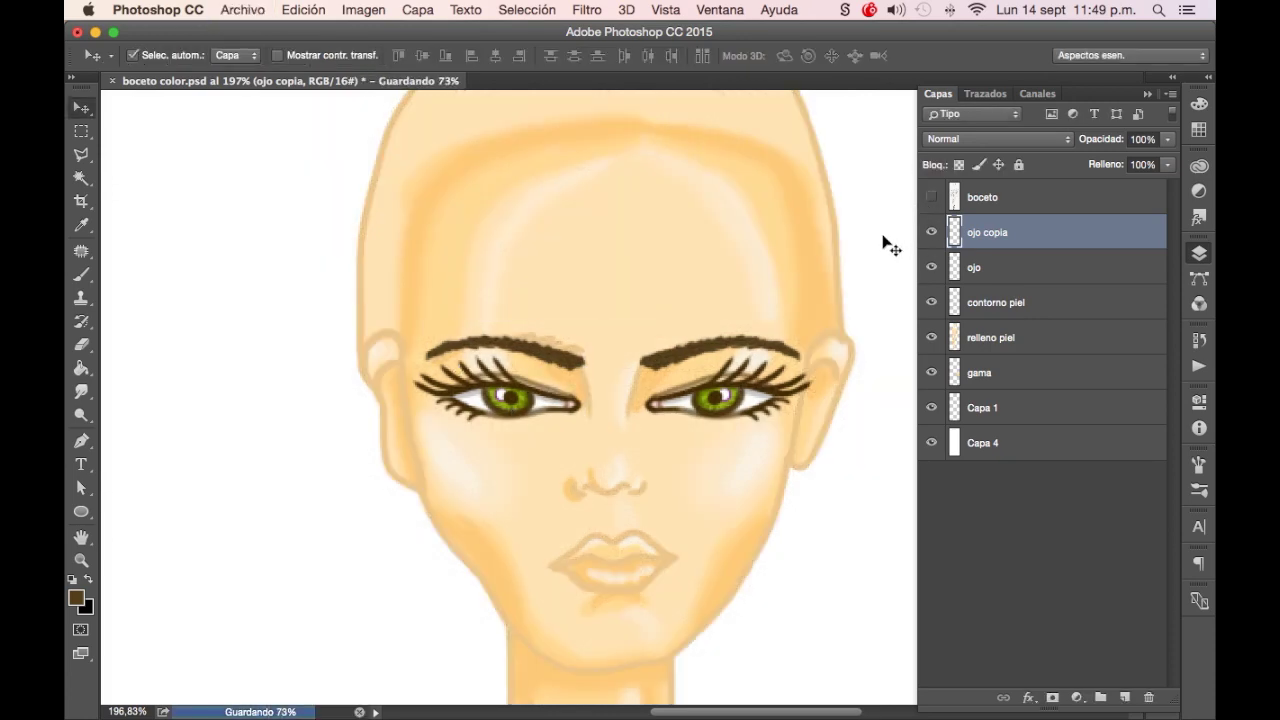
{"action": "scroll", "coordinate": [790, 400], "scroll_direction": "down", "scroll_amount": 2}
{"action": "scroll", "coordinate": [796, 414], "scroll_direction": "down", "scroll_amount": 2}
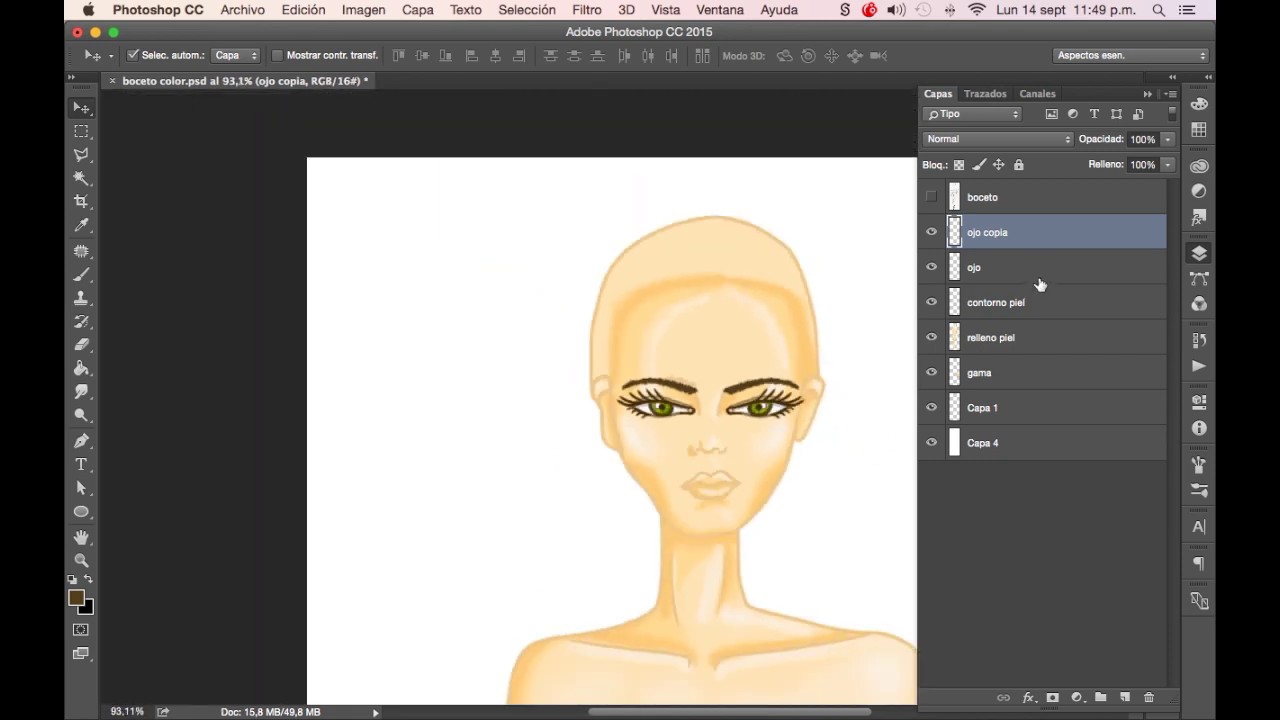
{"action": "left_click_drag", "start_coordinate": [1017, 345], "coordinate": [1020, 289]}
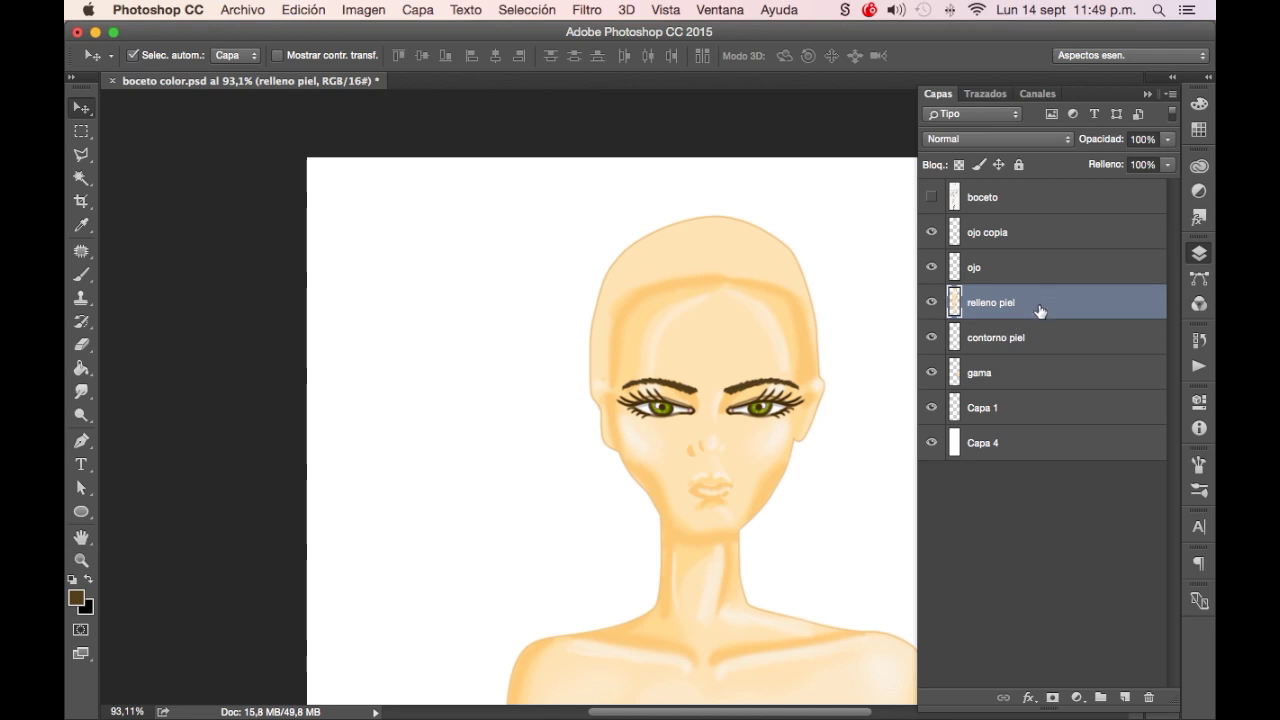
{"action": "key", "text": "ctrl+z"}
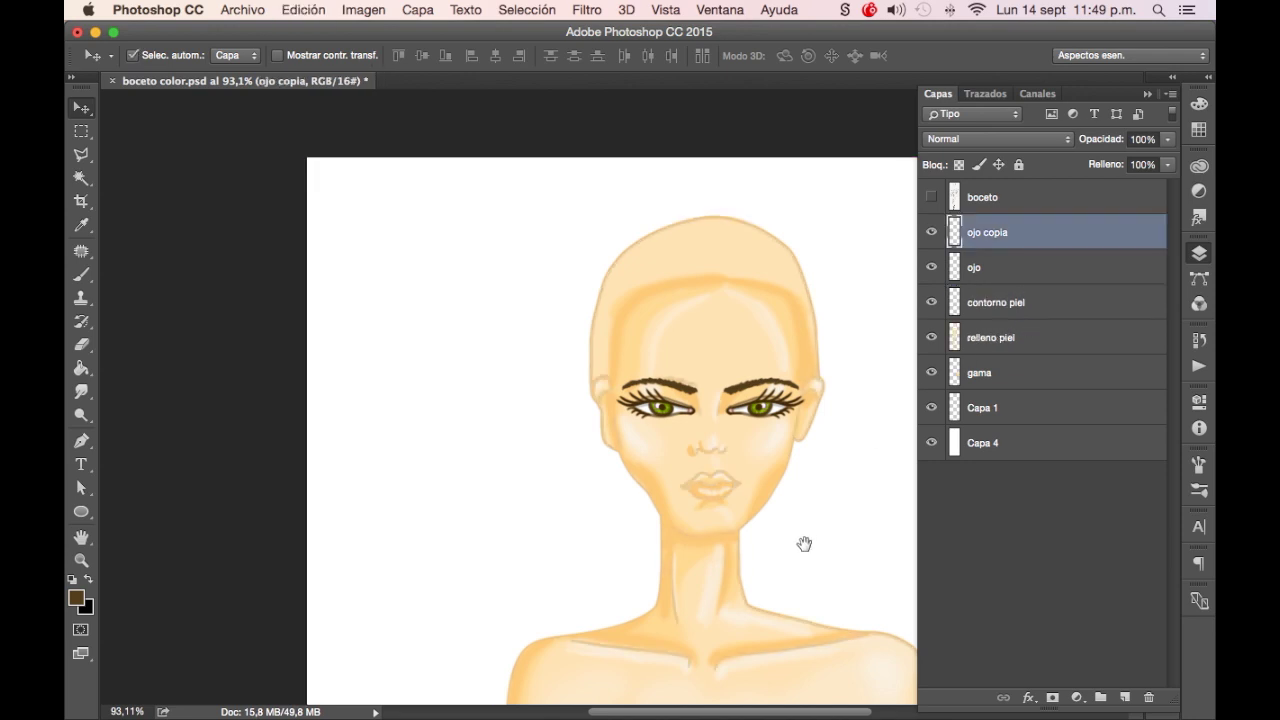
{"action": "left_click_drag", "start_coordinate": [802, 538], "coordinate": [803, 455]}
{"action": "left_click", "coordinate": [932, 302]}
{"action": "left_click", "coordinate": [932, 302]}
{"action": "left_click_drag", "start_coordinate": [805, 482], "coordinate": [755, 362]}
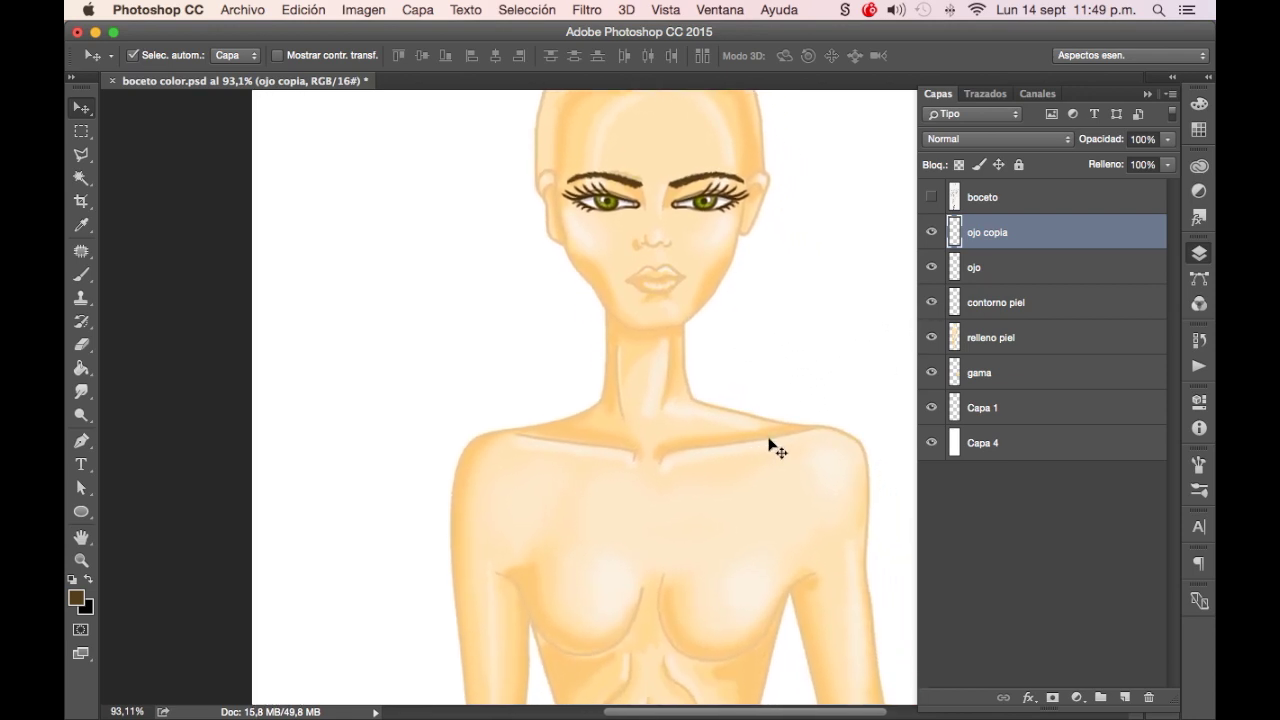
{"action": "scroll", "coordinate": [770, 446], "scroll_direction": "down", "scroll_amount": 2}
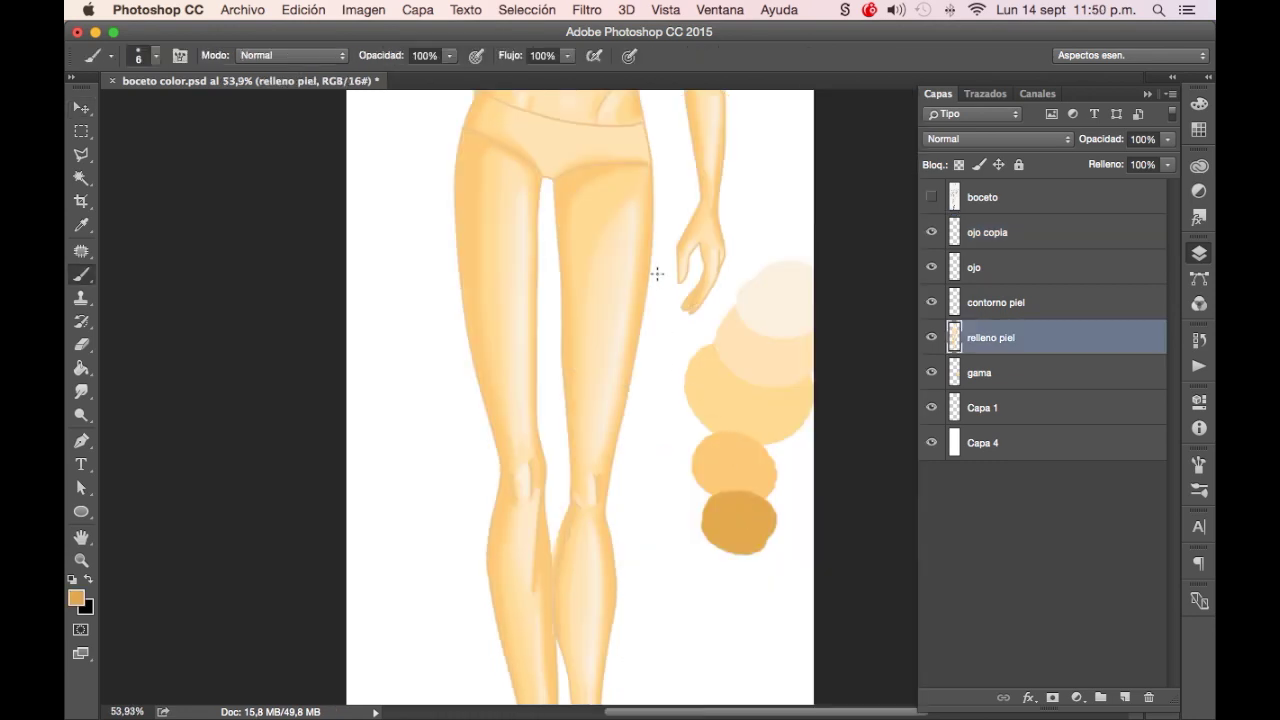
{"action": "left_click_drag", "start_coordinate": [664, 240], "coordinate": [751, 503]}
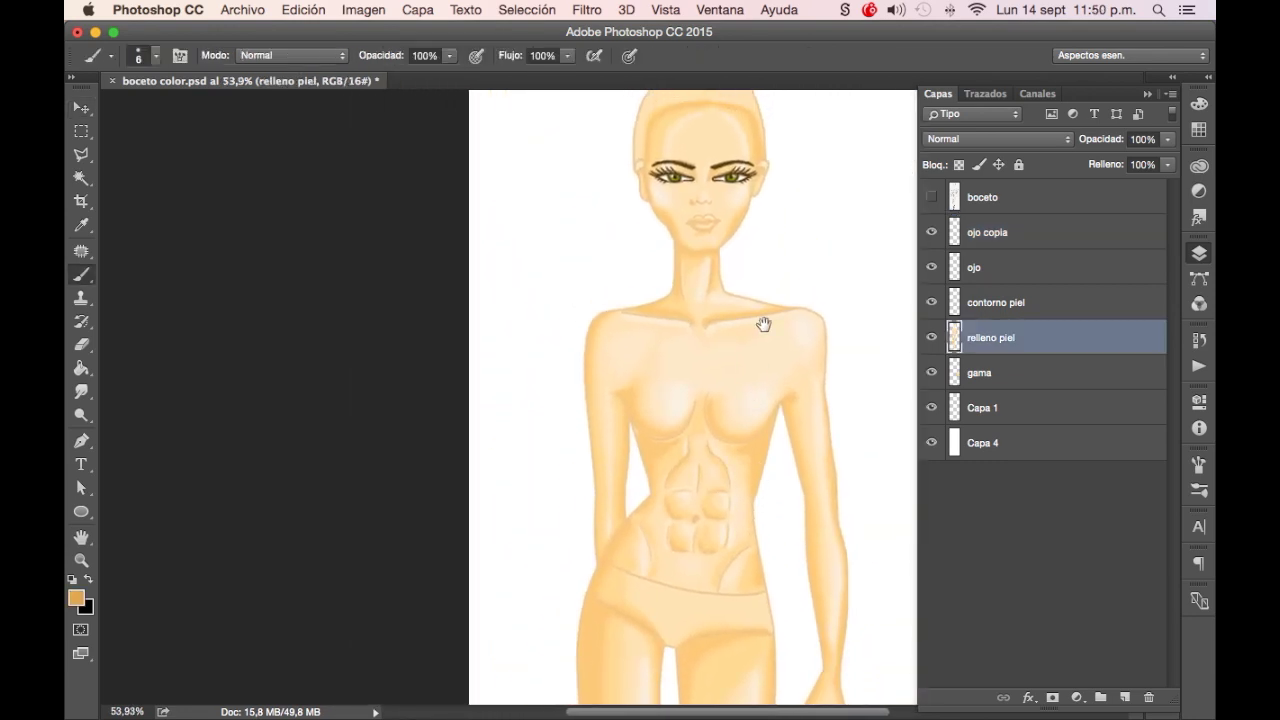
{"action": "left_click_drag", "start_coordinate": [763, 323], "coordinate": [759, 383]}
{"action": "scroll", "coordinate": [700, 380], "scroll_direction": "up", "scroll_amount": 2}
{"action": "scroll", "coordinate": [694, 423], "scroll_direction": "up", "scroll_amount": 3}
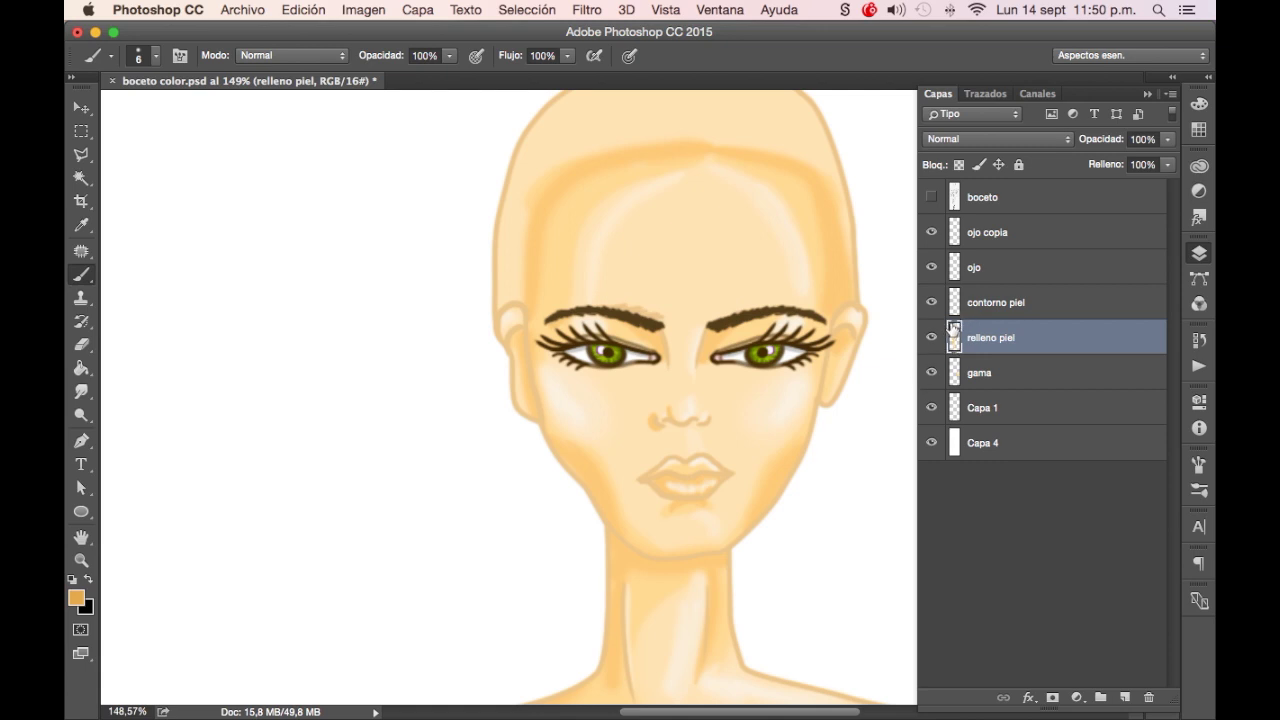
{"action": "left_click", "coordinate": [1012, 310]}
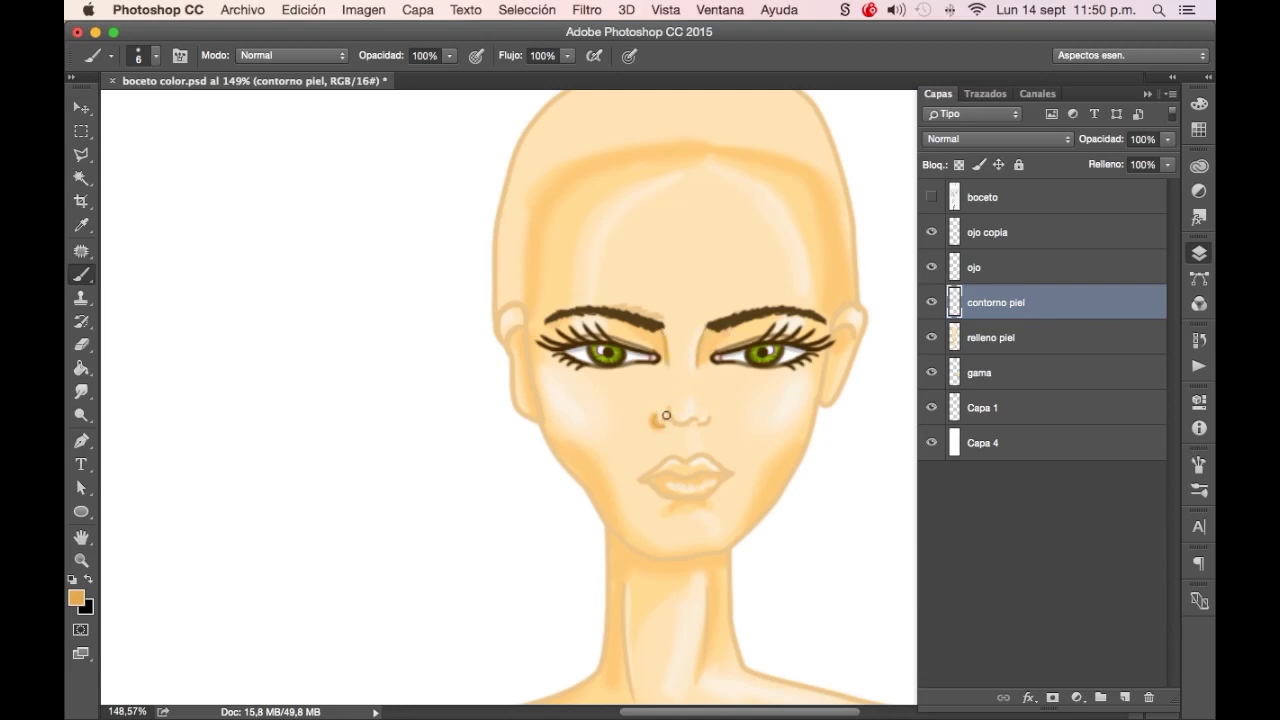
Paint darker strokes under the nostrils, along the ear top, and around both lips
{"action": "left_click_drag", "start_coordinate": [667, 420], "coordinate": [706, 423]}
{"action": "left_click_drag", "start_coordinate": [841, 318], "coordinate": [860, 314]}
{"action": "left_click_drag", "start_coordinate": [643, 483], "coordinate": [731, 471]}
{"action": "left_click_drag", "start_coordinate": [648, 483], "coordinate": [704, 497]}
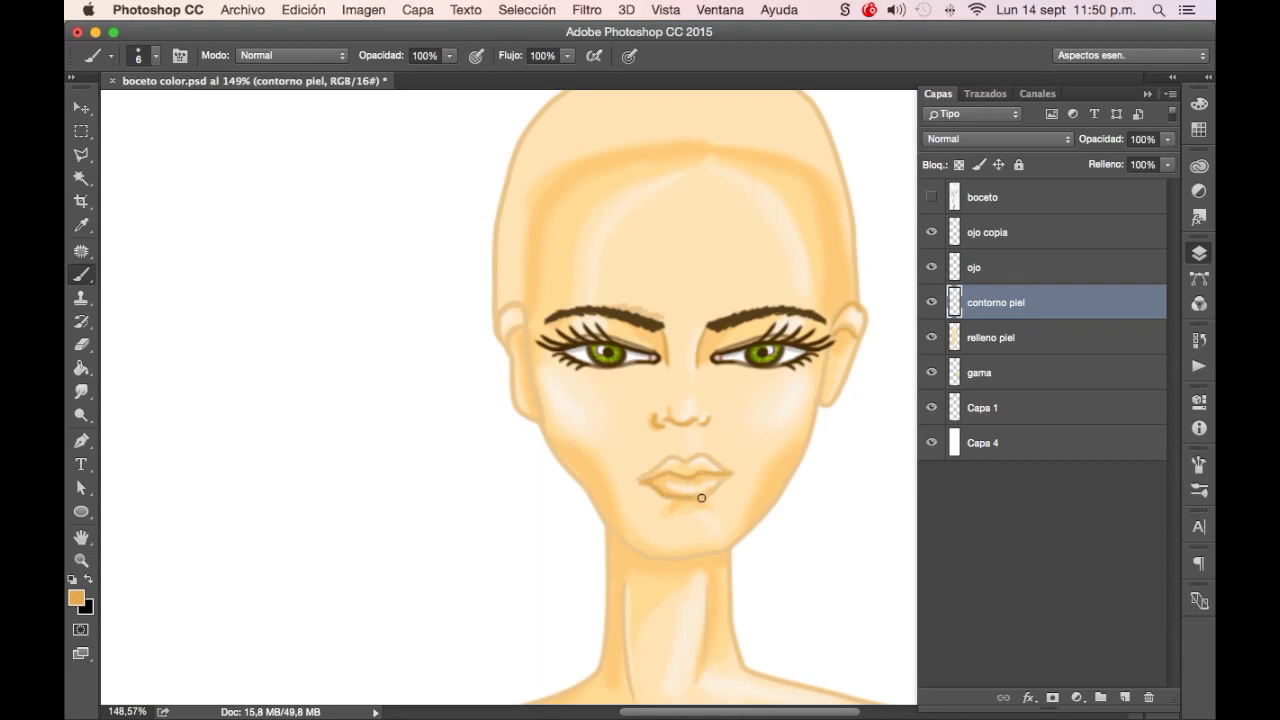
{"action": "mouse_move", "coordinate": [645, 480]}
{"action": "left_mouse_down"}
{"action": "mouse_move", "coordinate": [675, 458]}
{"action": "mouse_move", "coordinate": [731, 474]}
{"action": "left_mouse_up"}
Scroll over the whole figure to review it, then save boceto color.psd
{"action": "scroll", "coordinate": [775, 420], "scroll_direction": "down", "scroll_amount": 3}
{"action": "scroll", "coordinate": [775, 420], "scroll_direction": "down", "scroll_amount": 1}
{"action": "scroll", "coordinate": [796, 514], "scroll_direction": "down", "scroll_amount": 3}
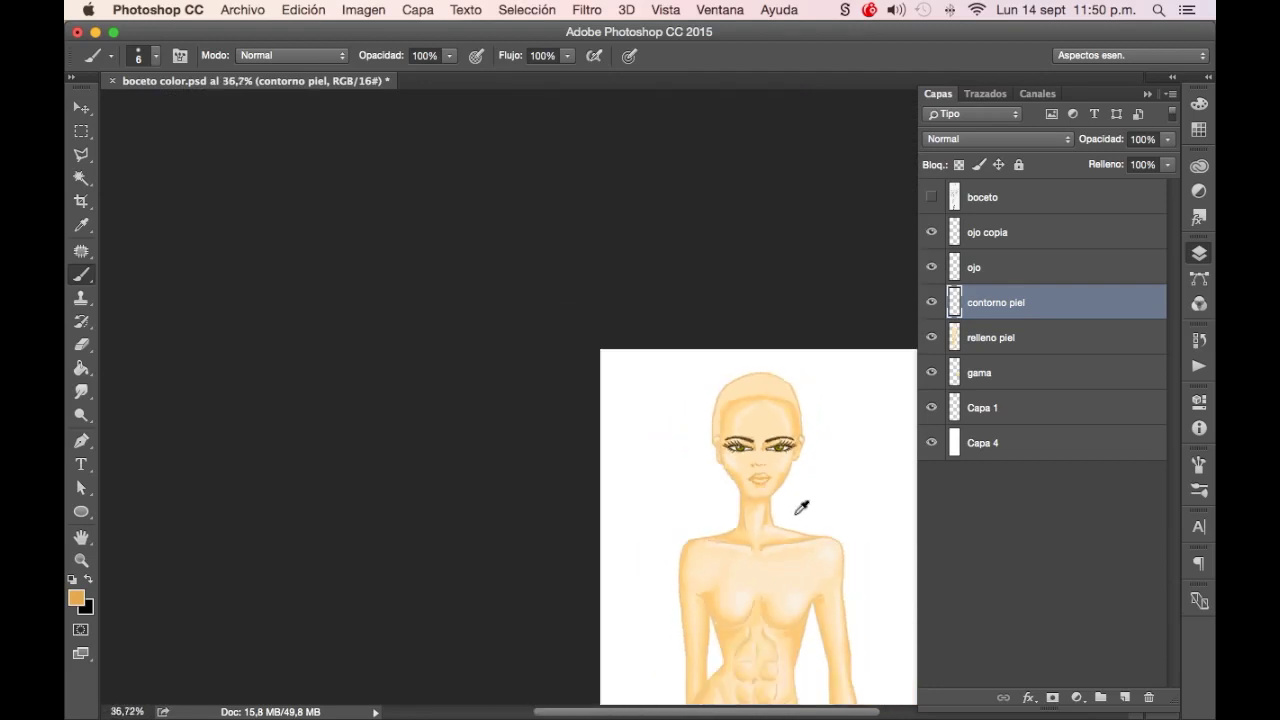
{"action": "scroll", "coordinate": [798, 540], "scroll_direction": "down", "scroll_amount": 2}
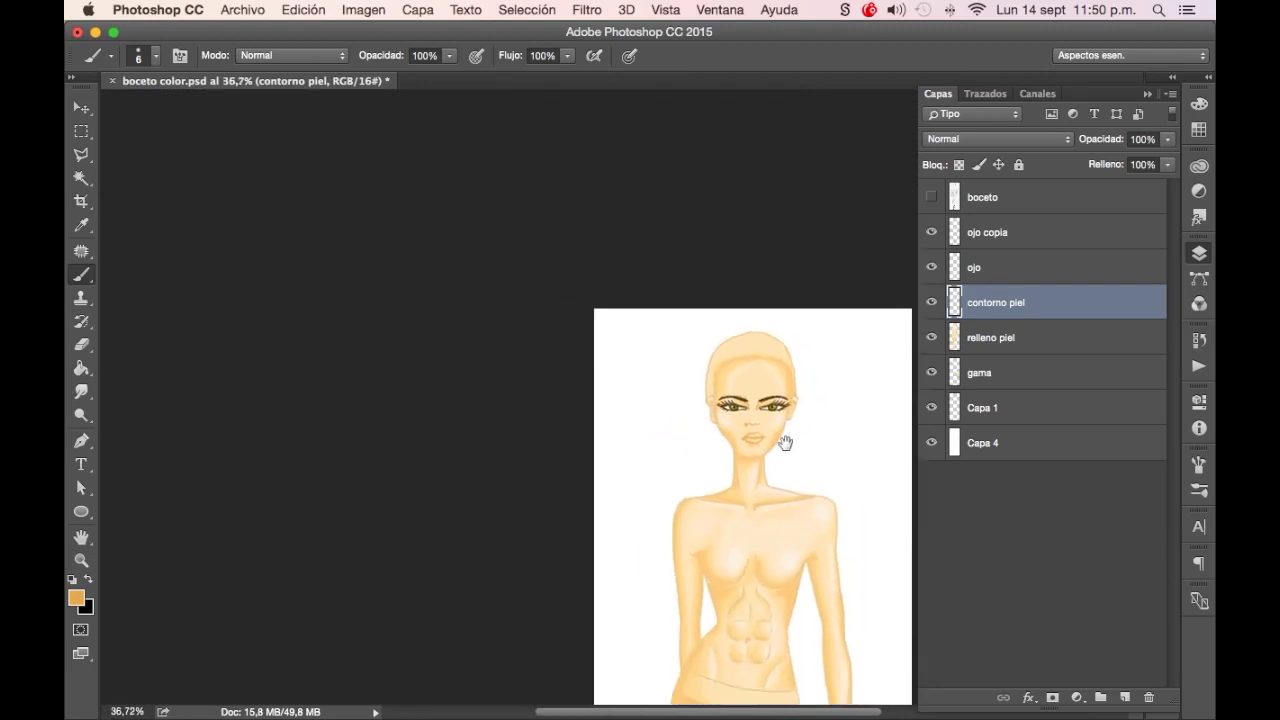
{"action": "scroll", "coordinate": [777, 443], "scroll_direction": "down", "scroll_amount": 5}
{"action": "scroll", "coordinate": [817, 451], "scroll_direction": "down", "scroll_amount": 1}
{"action": "scroll", "coordinate": [811, 457], "scroll_direction": "down", "scroll_amount": 2}
{"action": "scroll", "coordinate": [790, 420], "scroll_direction": "down", "scroll_amount": 2}
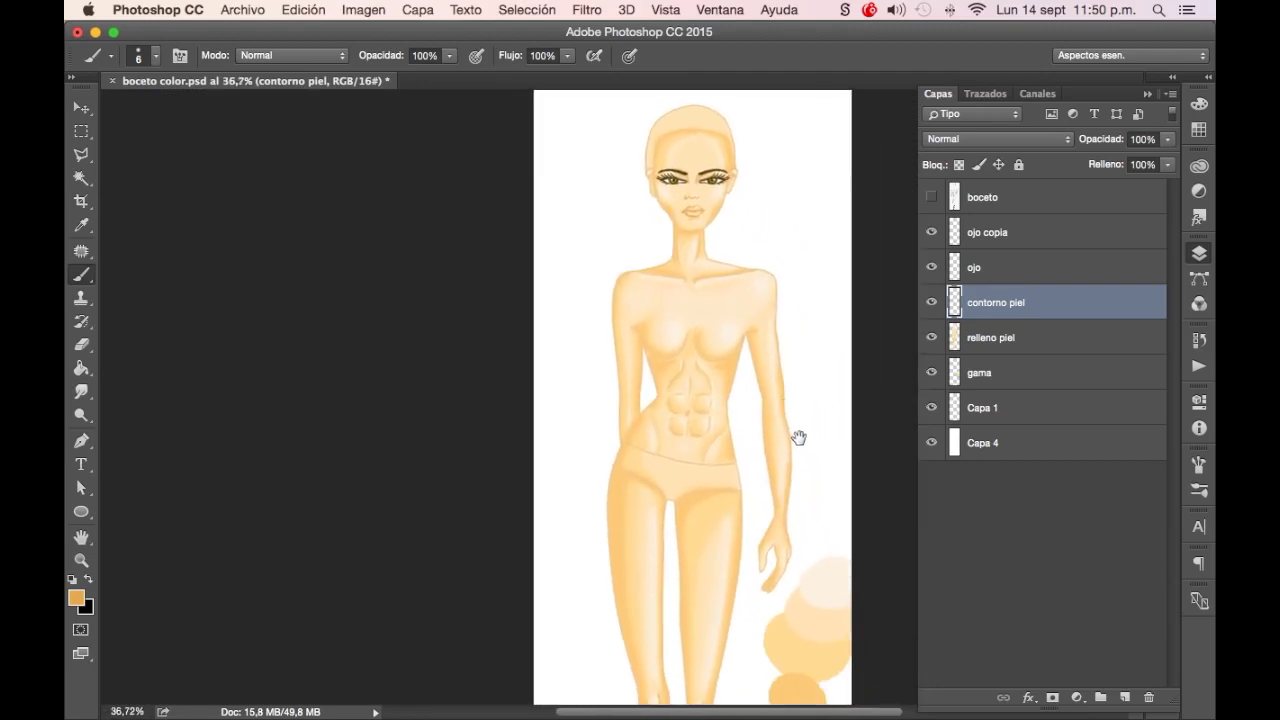
{"action": "scroll", "coordinate": [791, 423], "scroll_direction": "right", "scroll_amount": 1}
{"action": "scroll", "coordinate": [797, 430], "scroll_direction": "down", "scroll_amount": 2}
{"action": "scroll", "coordinate": [802, 400], "scroll_direction": "down", "scroll_amount": 2}
{"action": "scroll", "coordinate": [802, 400], "scroll_direction": "down", "scroll_amount": 2}
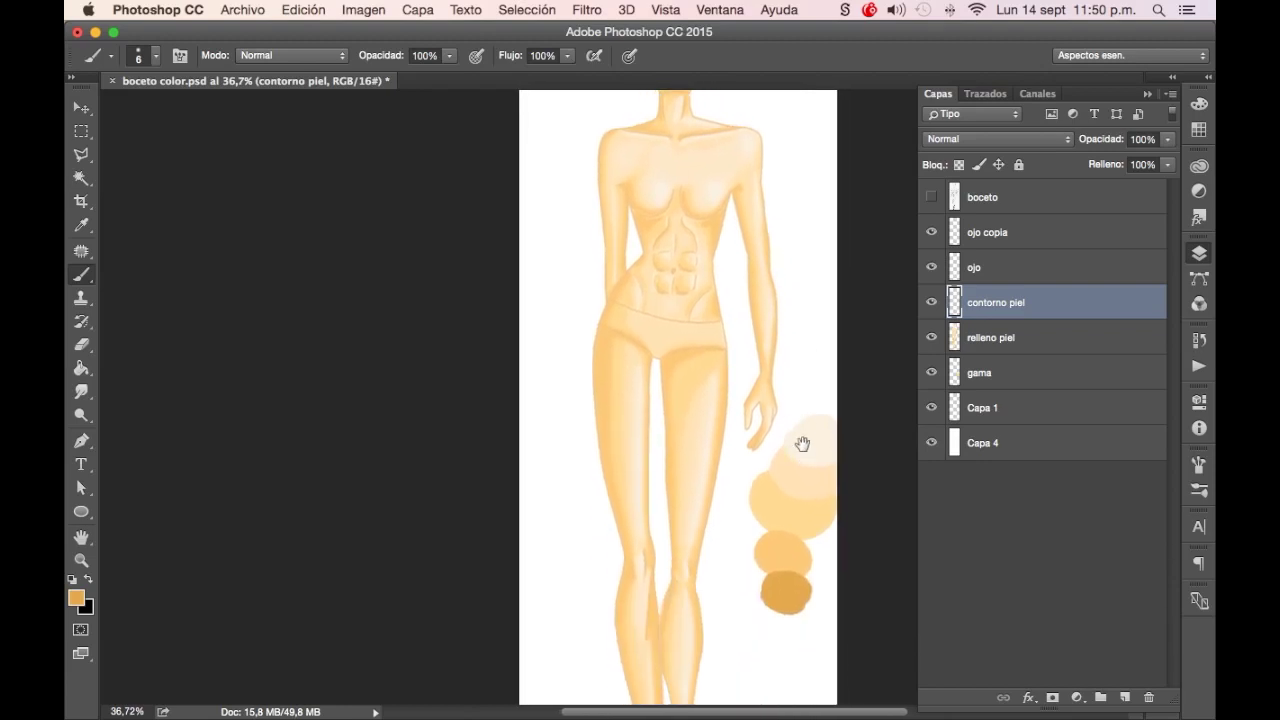
{"action": "scroll", "coordinate": [803, 420], "scroll_direction": "down", "scroll_amount": 2}
{"action": "scroll", "coordinate": [806, 370], "scroll_direction": "left", "scroll_amount": 1}
{"action": "scroll", "coordinate": [808, 360], "scroll_direction": "down", "scroll_amount": 2}
{"action": "scroll", "coordinate": [812, 360], "scroll_direction": "down", "scroll_amount": 2}
{"action": "scroll", "coordinate": [808, 400], "scroll_direction": "up", "scroll_amount": 3}
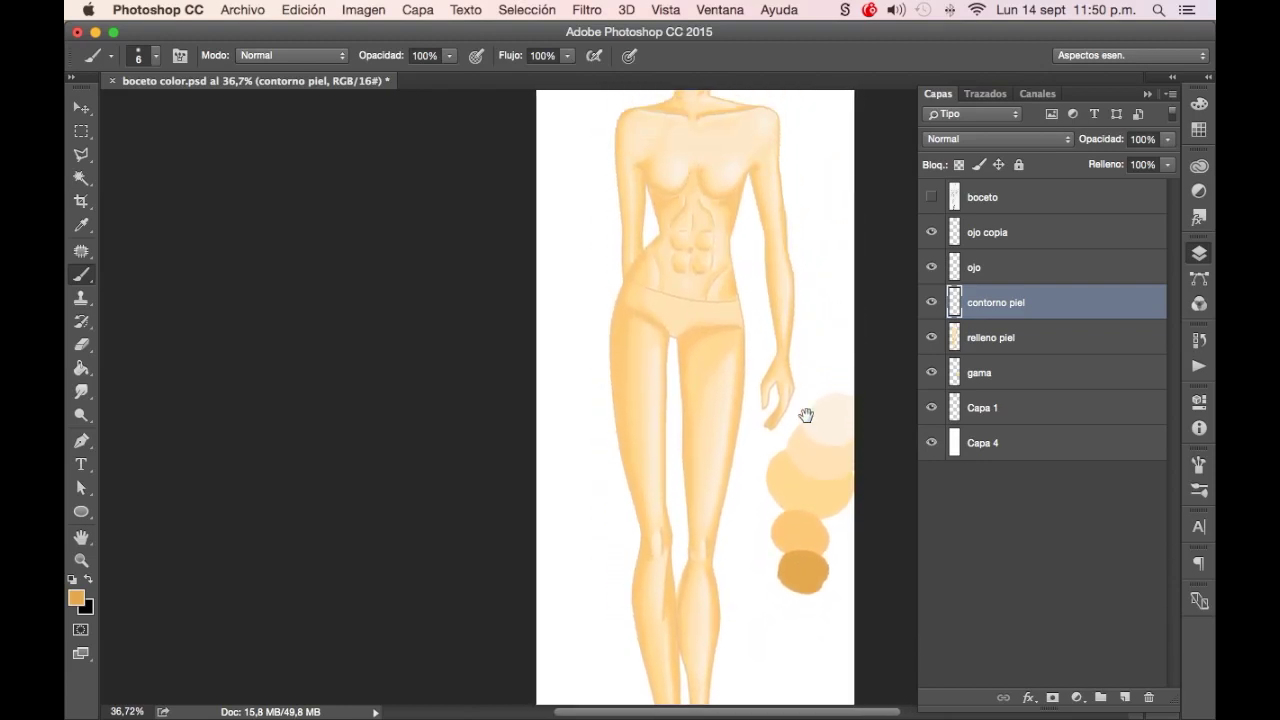
{"action": "scroll", "coordinate": [808, 430], "scroll_direction": "up", "scroll_amount": 2}
{"action": "scroll", "coordinate": [806, 405], "scroll_direction": "up", "scroll_amount": 1}
{"action": "scroll", "coordinate": [795, 400], "scroll_direction": "right", "scroll_amount": 1}
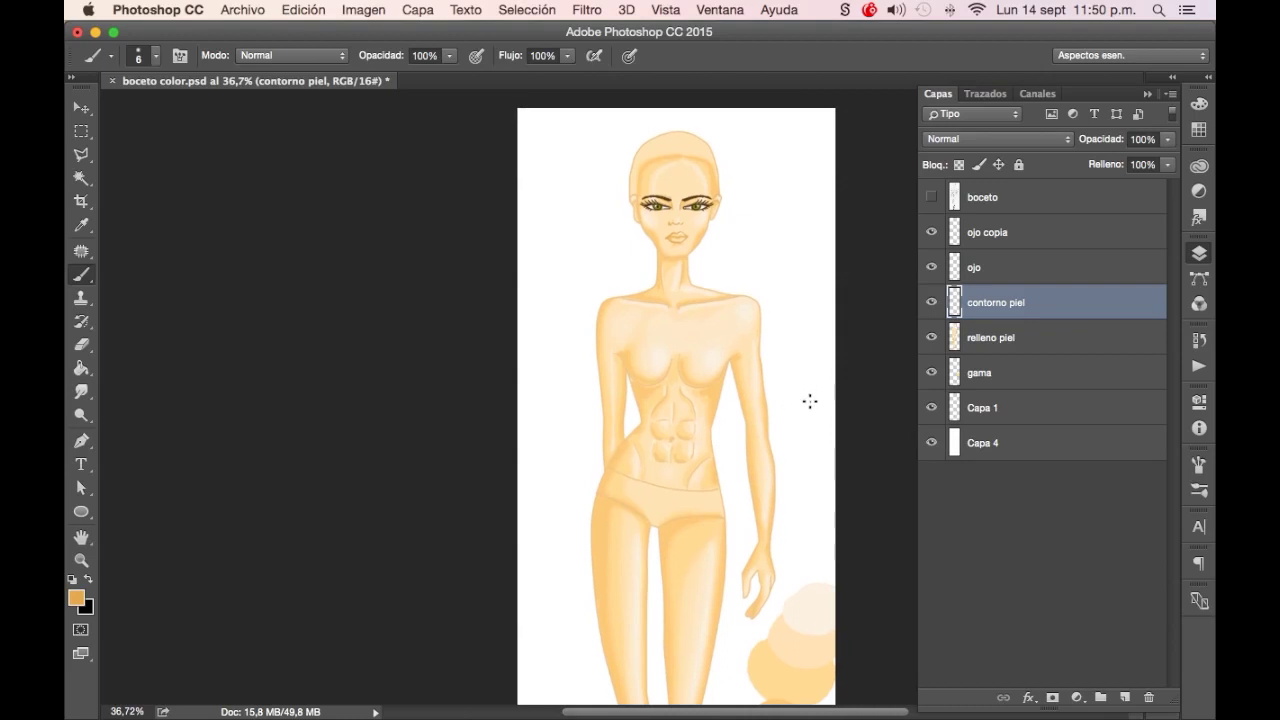
{"action": "key", "text": "ctrl+s"}
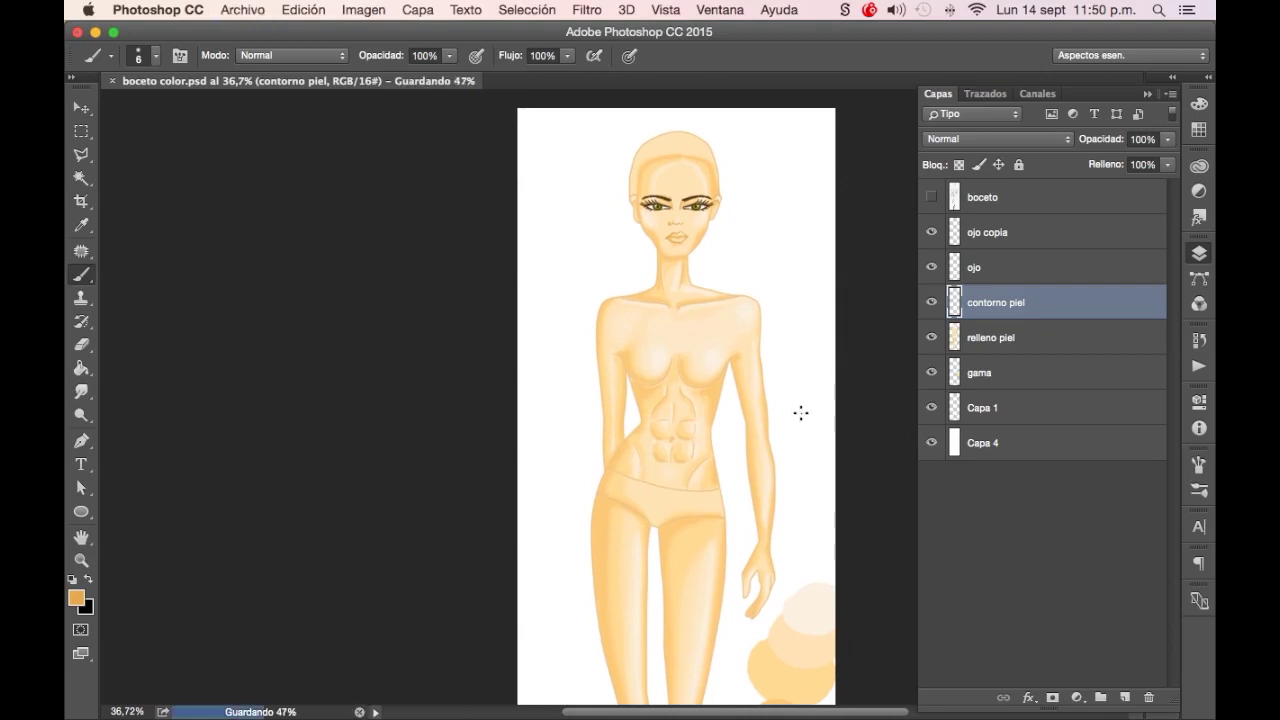